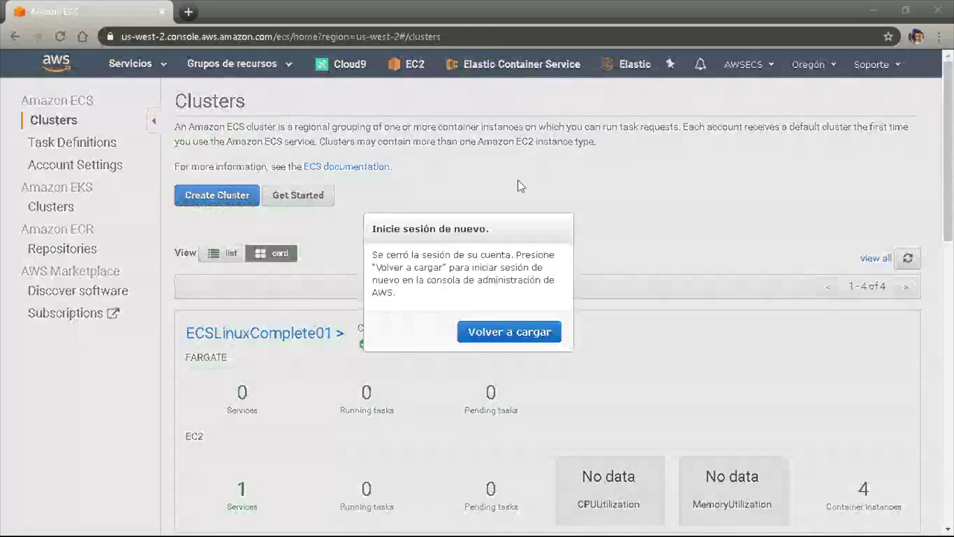
Step: Reload the expired session and sign back in to the AWS console with the root account password
left_click(510, 332)
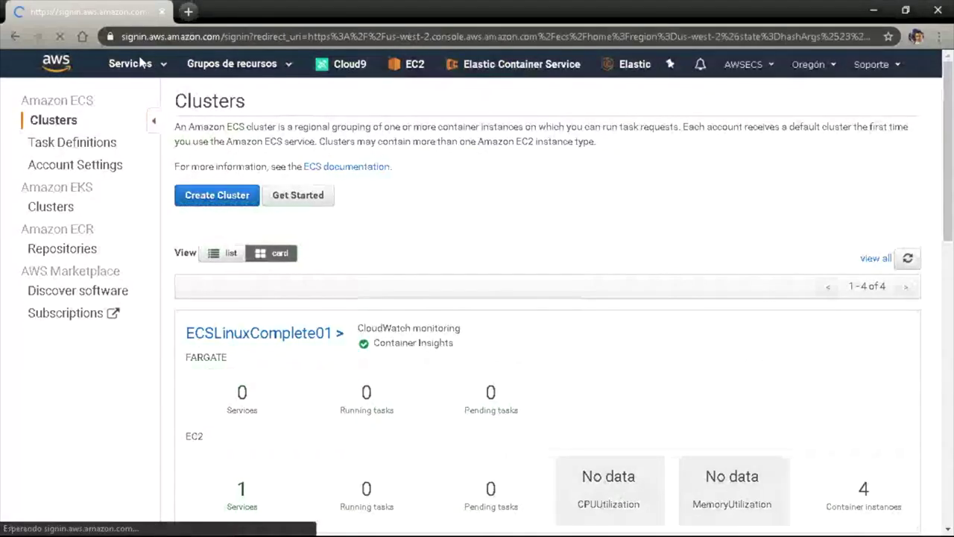
left_click(289, 371)
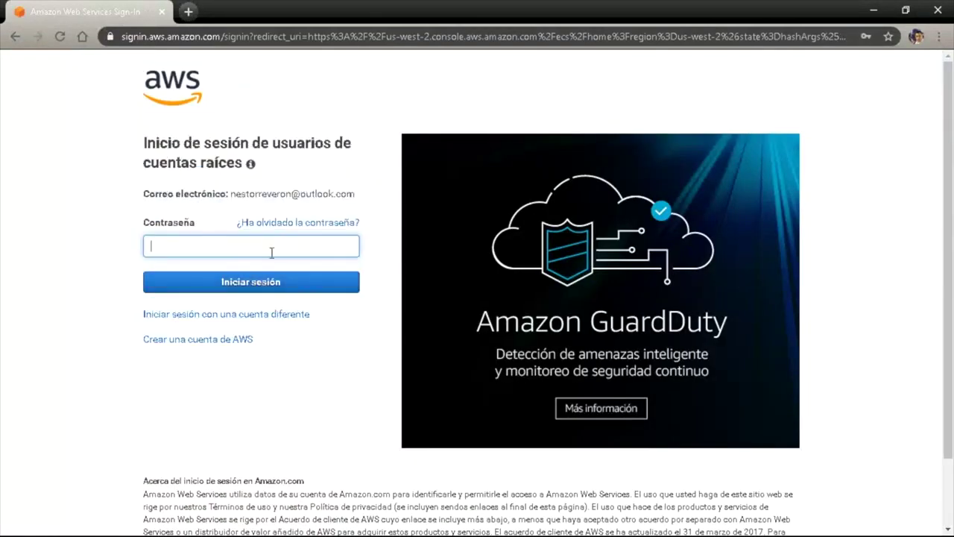
left_click(272, 252)
left_click(265, 278)
left_click(215, 283)
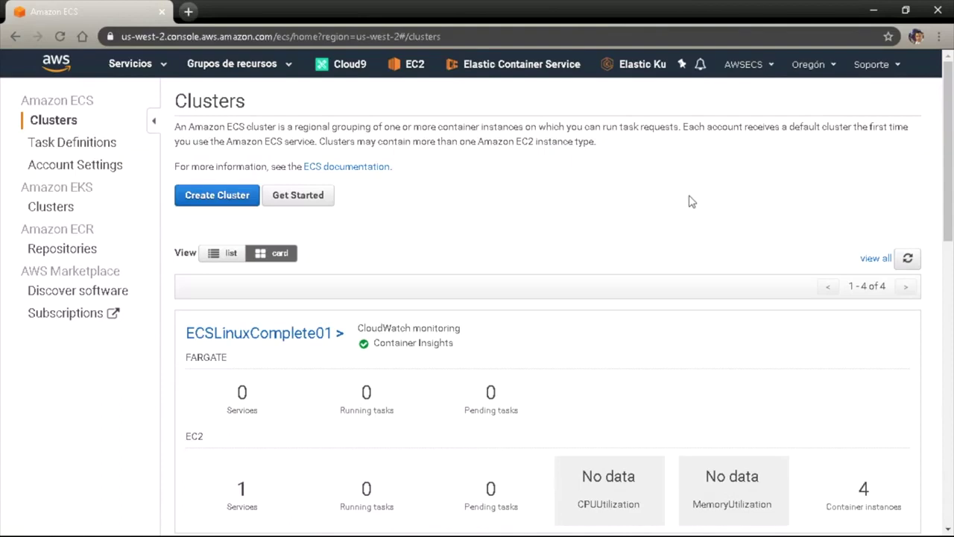
Step: Open Elastic Container Service from the containers category of the AWS services list
left_click(165, 67)
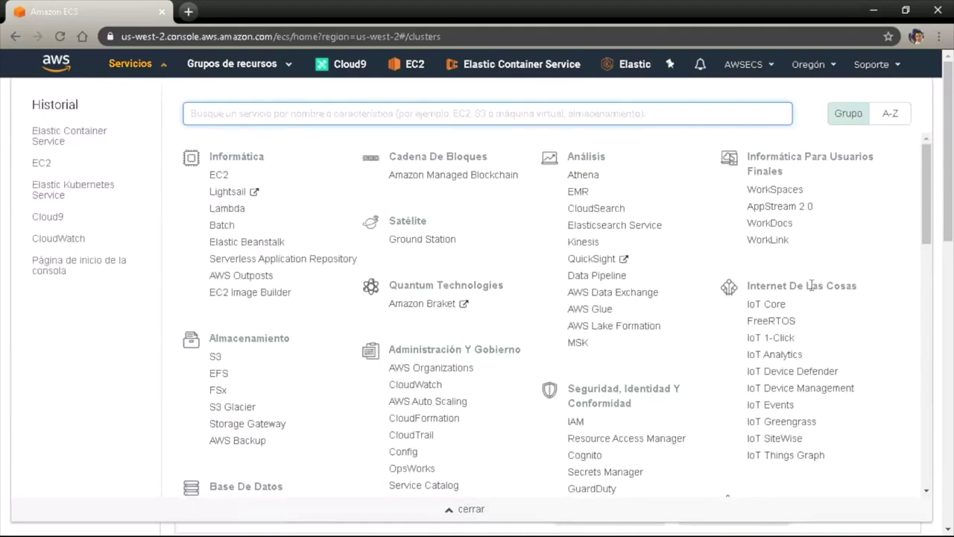
scroll(819, 294, "down", 3)
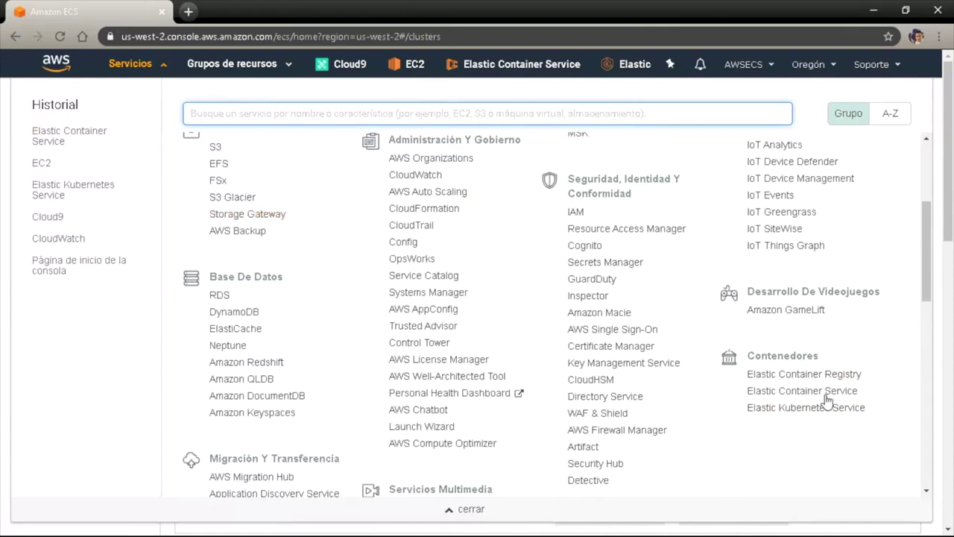
left_click(802, 394)
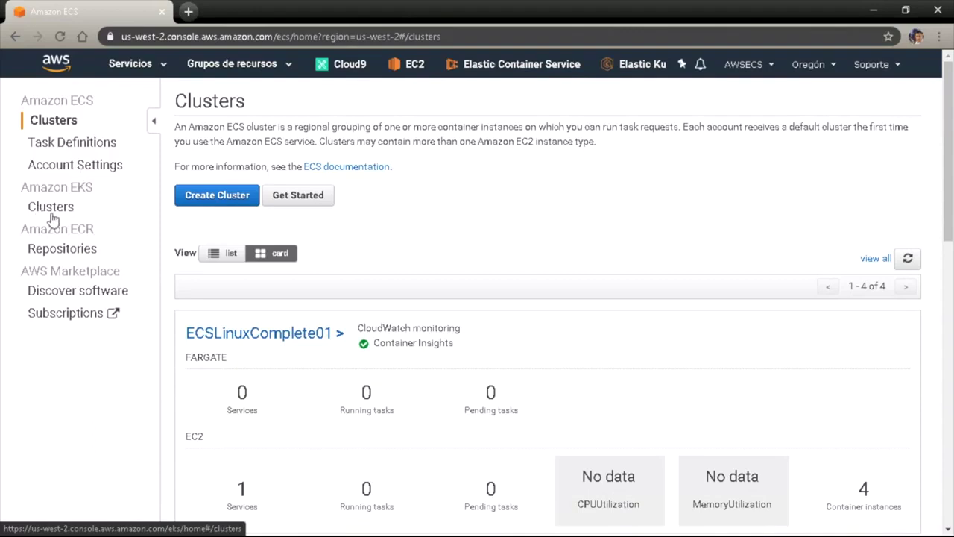
mouse_move(22, 196)
left_mouse_down()
mouse_move(26, 101)
mouse_move(45, 188)
mouse_move(20, 189)
left_mouse_up()
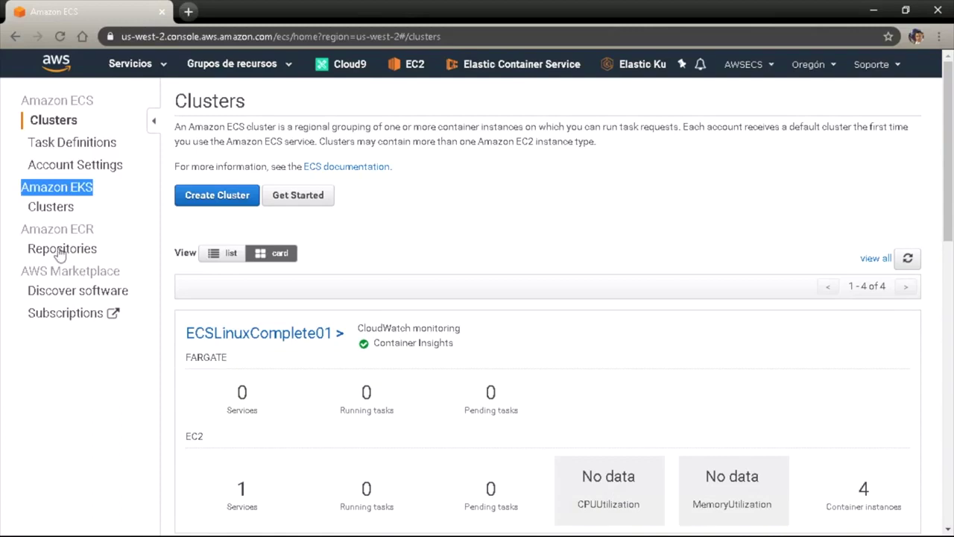
left_click_drag(111, 239, 22, 96)
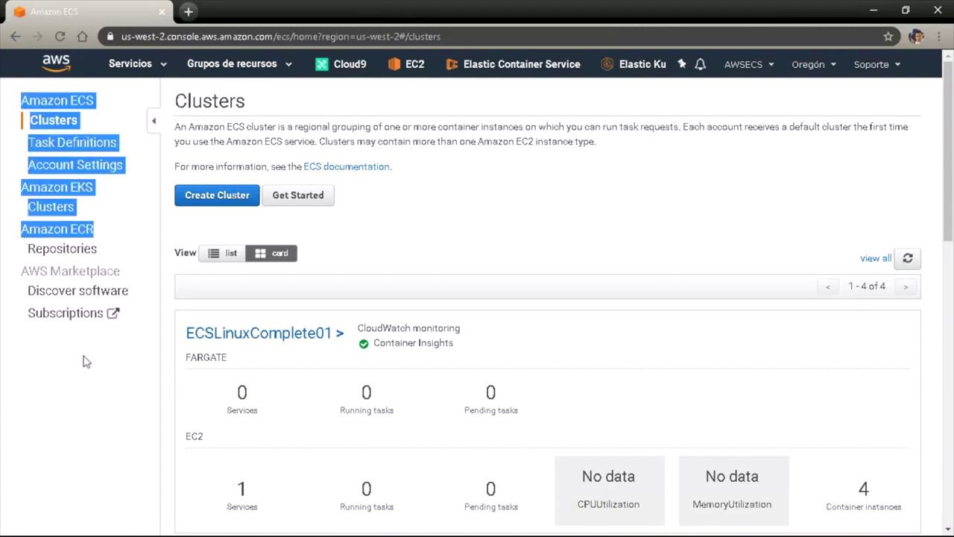
left_click(75, 377)
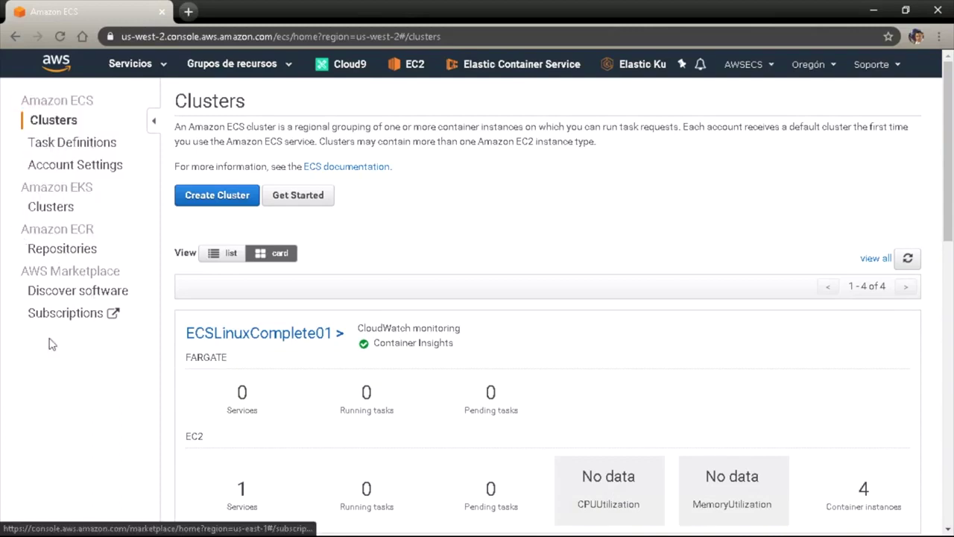
Step: Open the AWS Marketplace Discover software page in a separate browser tab and browse its categories, vendors and container products
middle_click(81, 296)
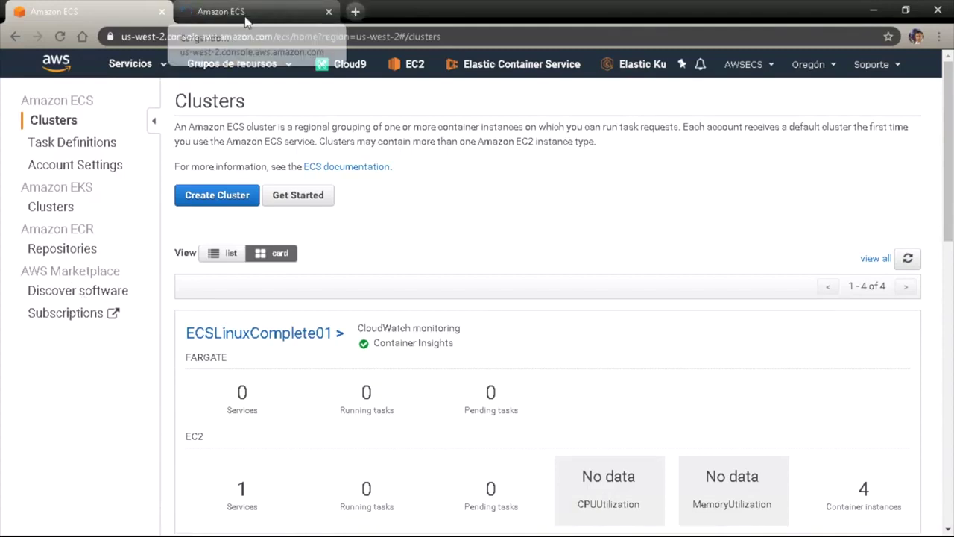
left_click(244, 17)
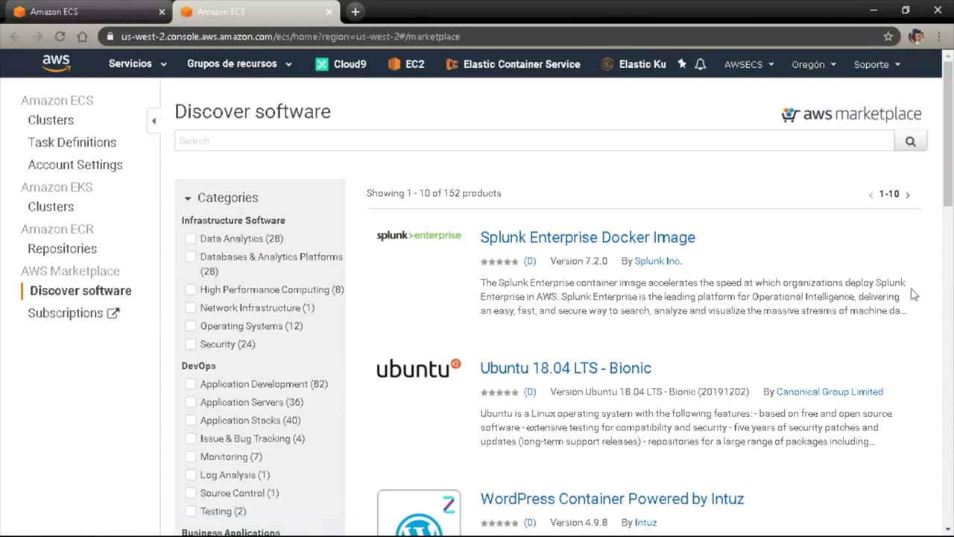
scroll(932, 274, "down", 2)
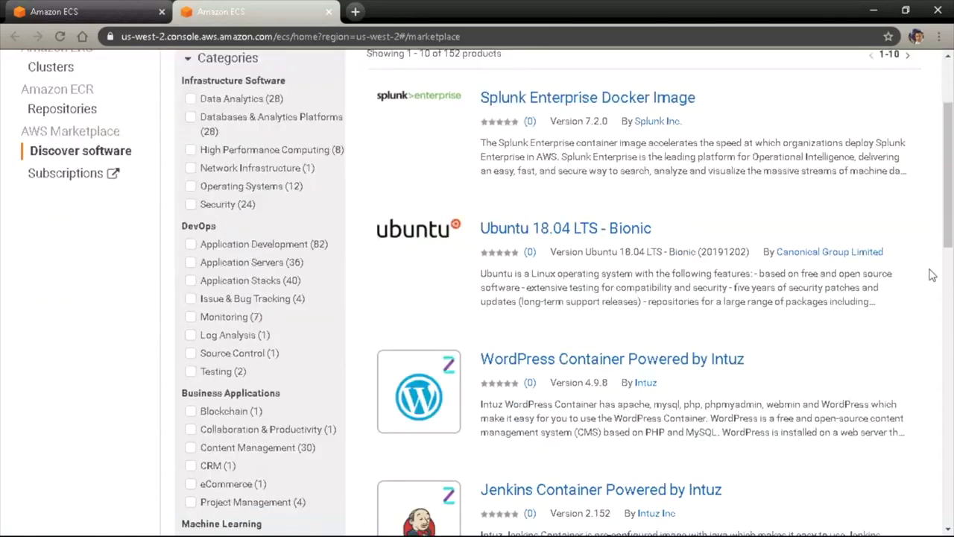
scroll(932, 275, "down", 1)
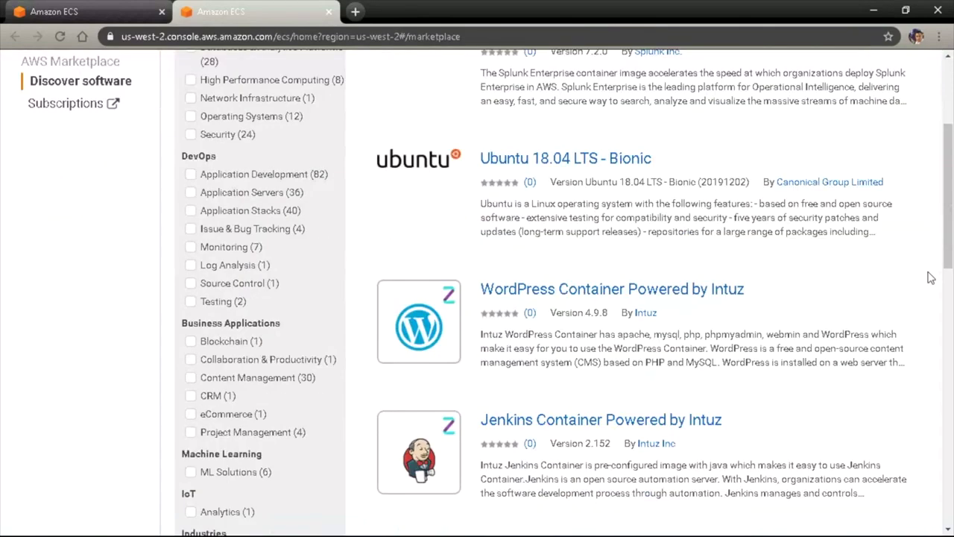
scroll(930, 278, "down", 5)
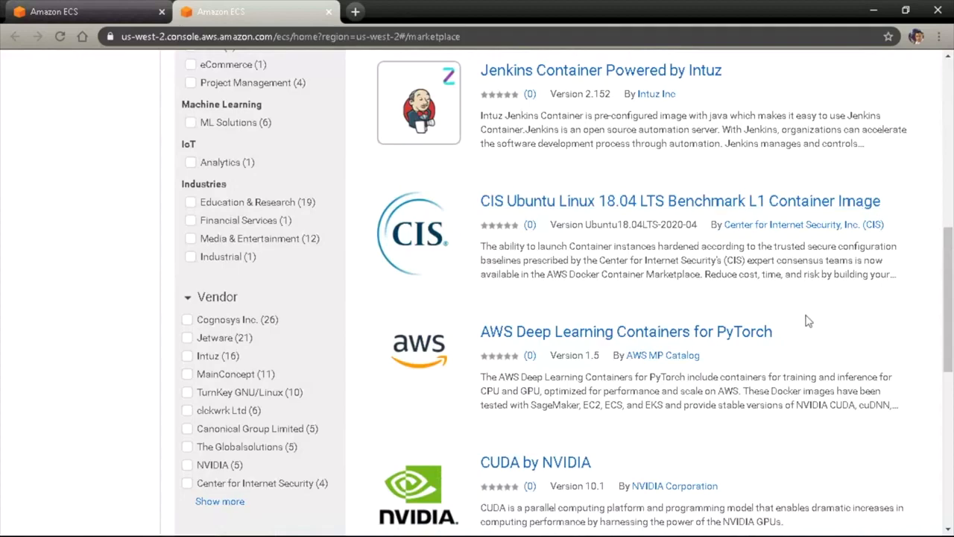
scroll(809, 321, "down", 1)
scroll(809, 321, "down", 1)
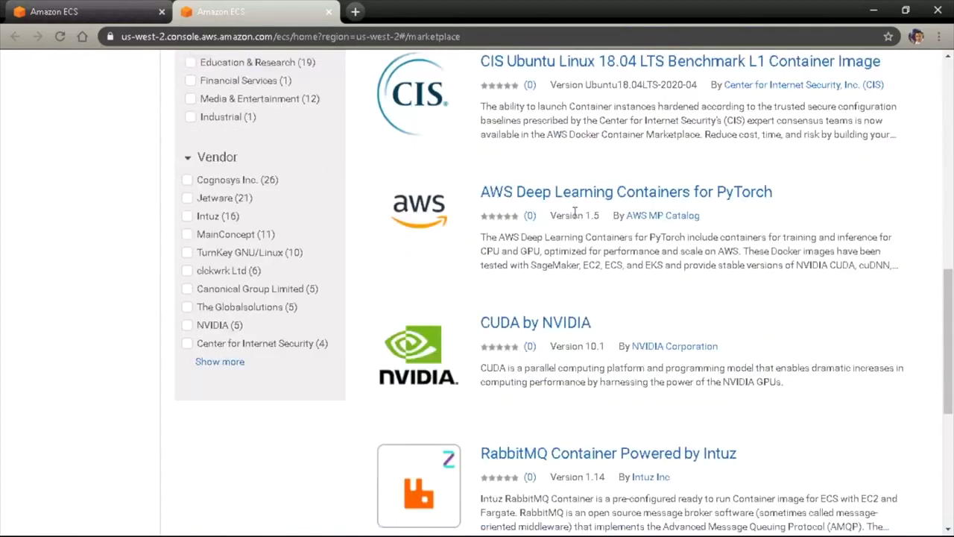
scroll(797, 298, "down", 1)
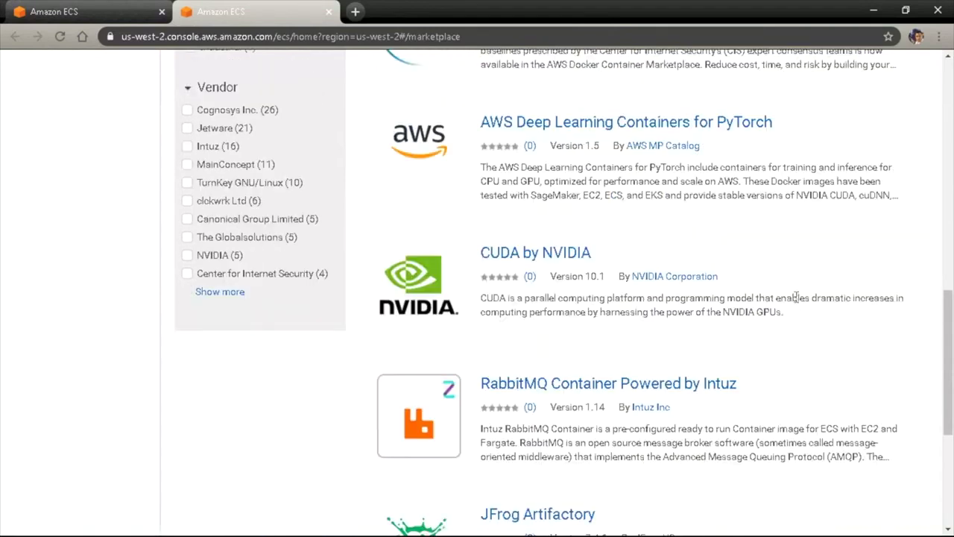
scroll(796, 297, "down", 1)
scroll(796, 297, "down", 1)
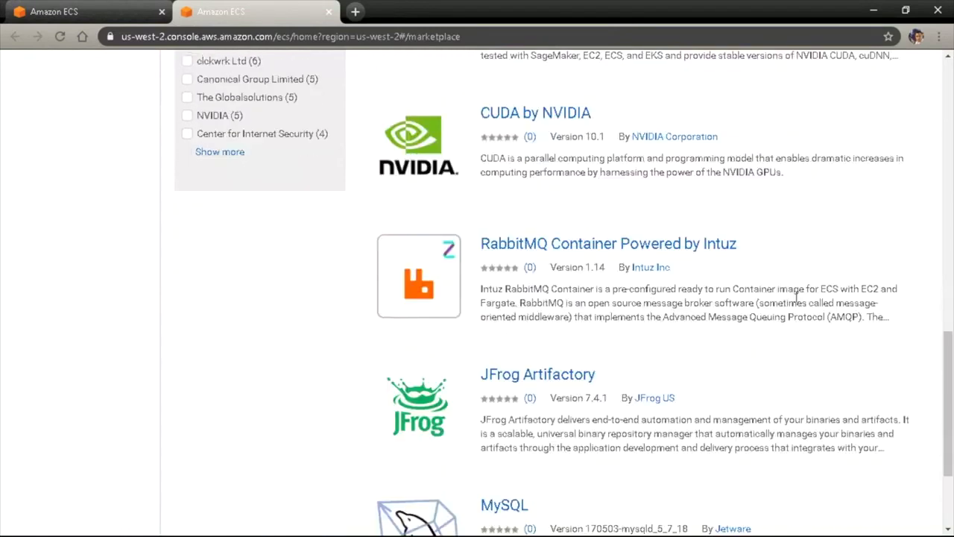
scroll(796, 297, "down", 2)
scroll(796, 298, "up", 6)
scroll(796, 301, "up", 4)
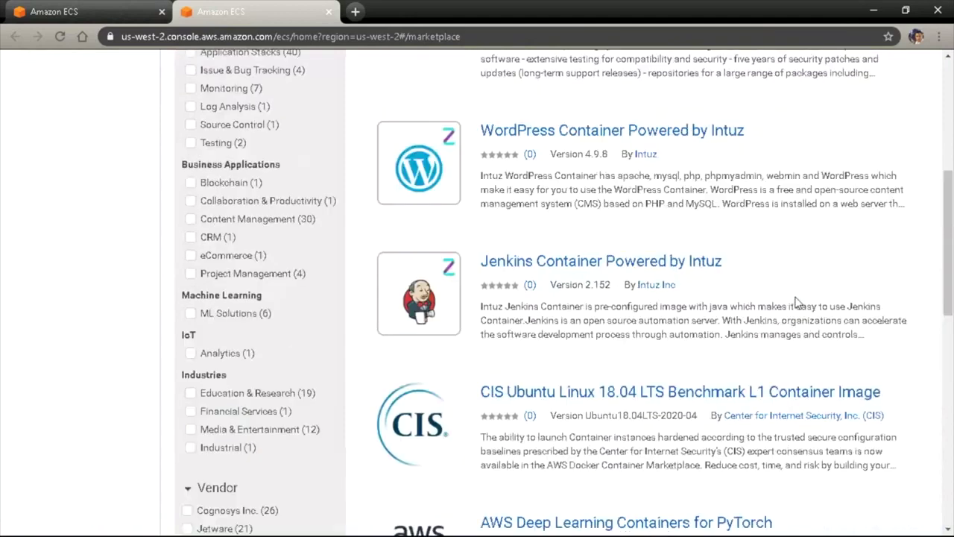
scroll(797, 301, "up", 4)
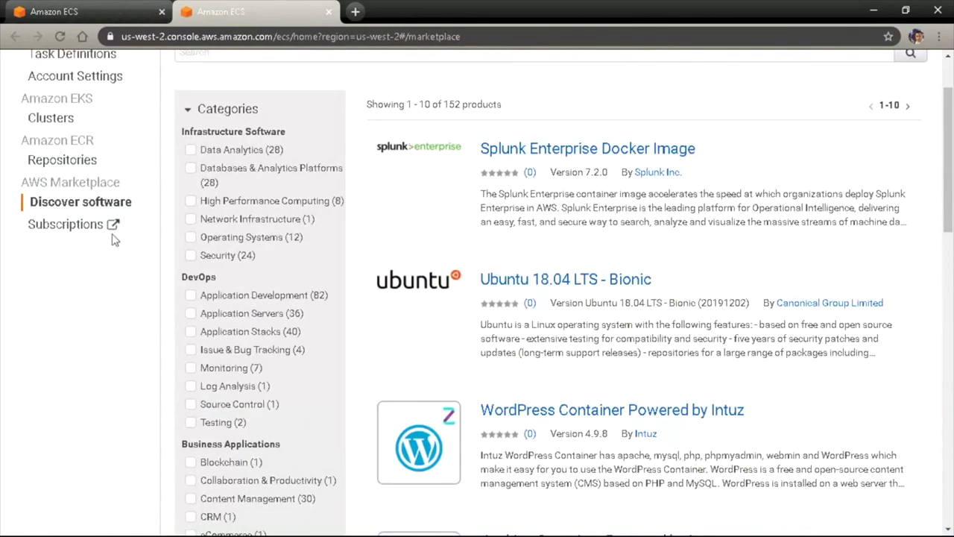
scroll(114, 239, "up", 2)
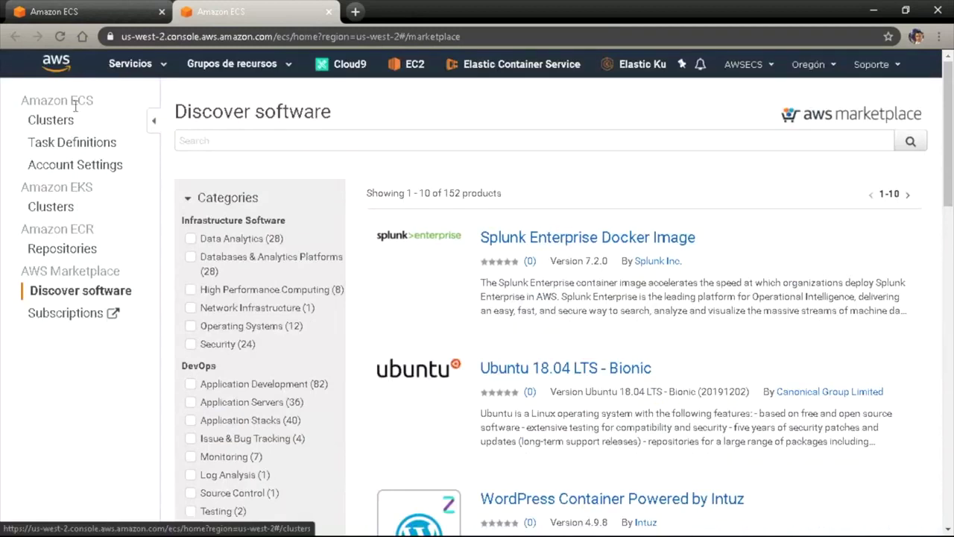
Step: Return to the Amazon ECS clusters page and review the services, tasks and container instances of each existing cluster
left_click(53, 121)
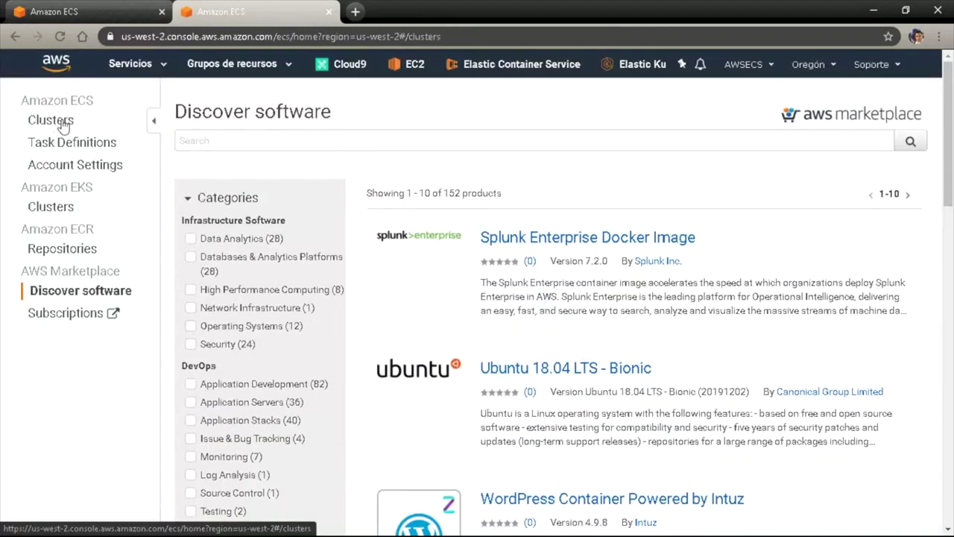
left_click(62, 123)
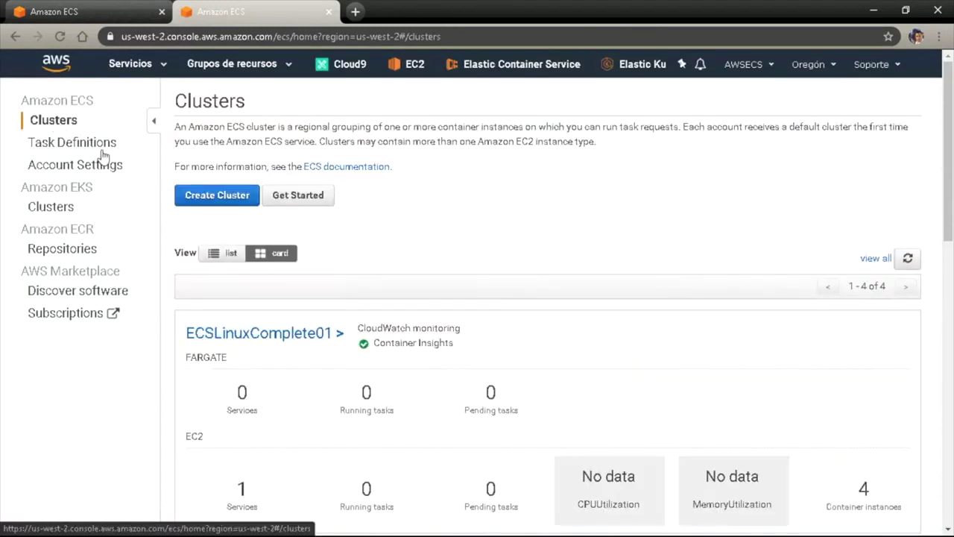
scroll(544, 239, "down", 4)
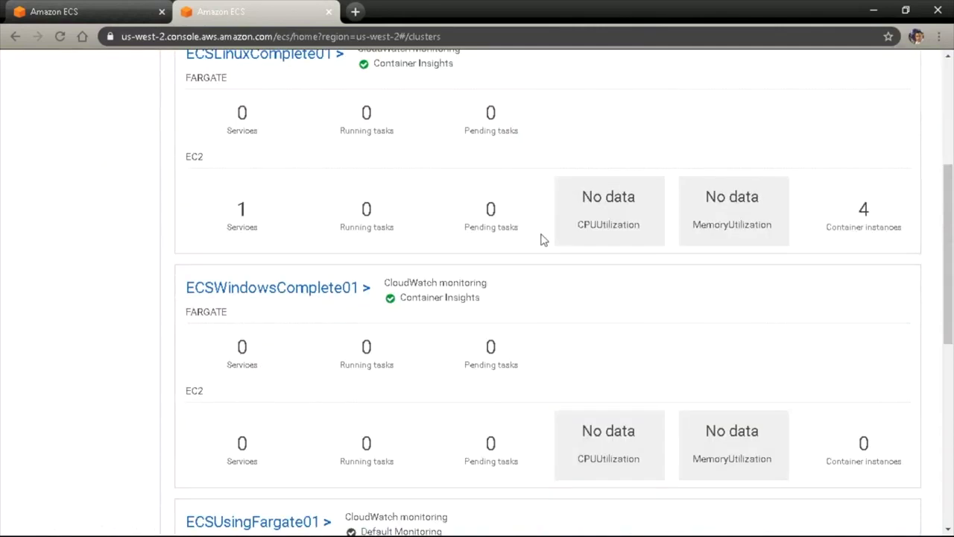
scroll(544, 239, "up", 1)
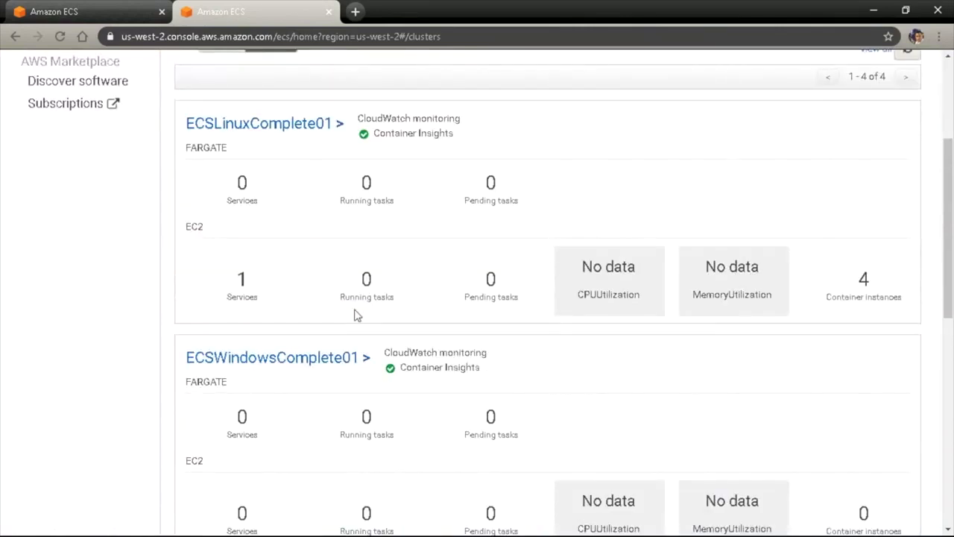
scroll(355, 315, "down", 3)
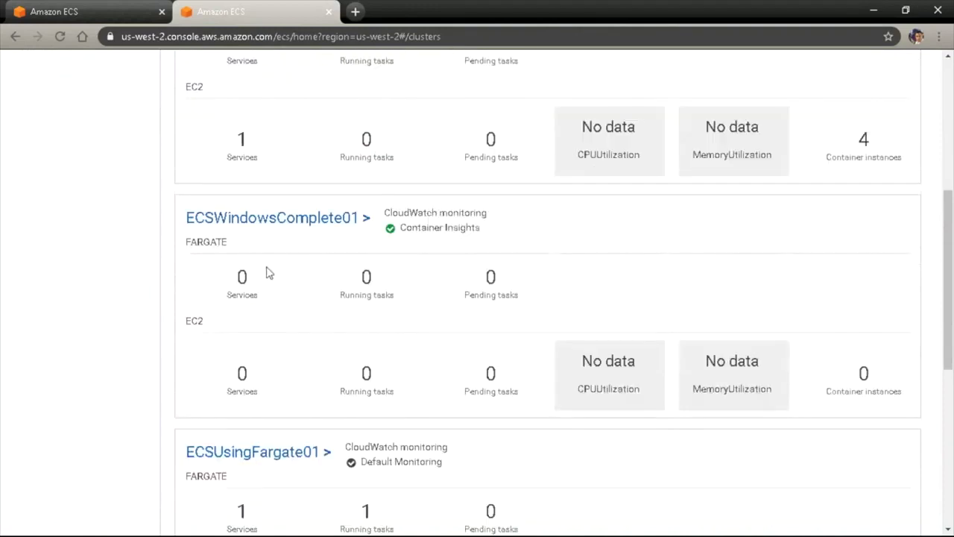
scroll(266, 273, "down", 2)
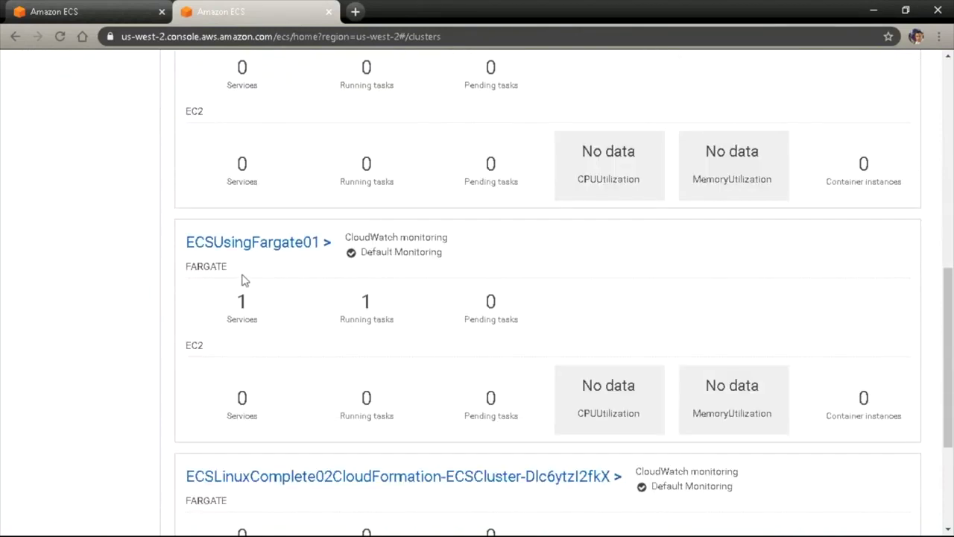
scroll(290, 294, "down", 3)
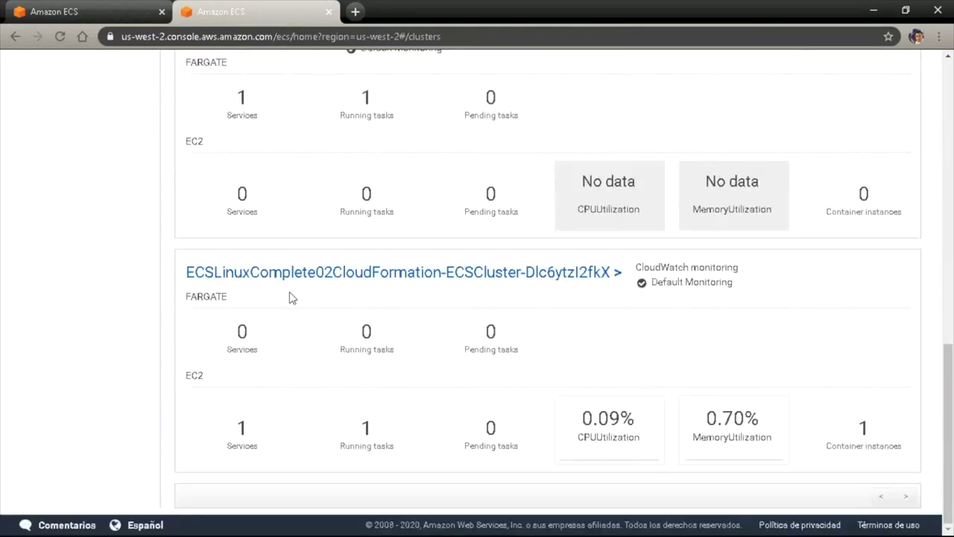
scroll(290, 299, "up", 3)
scroll(291, 298, "up", 8)
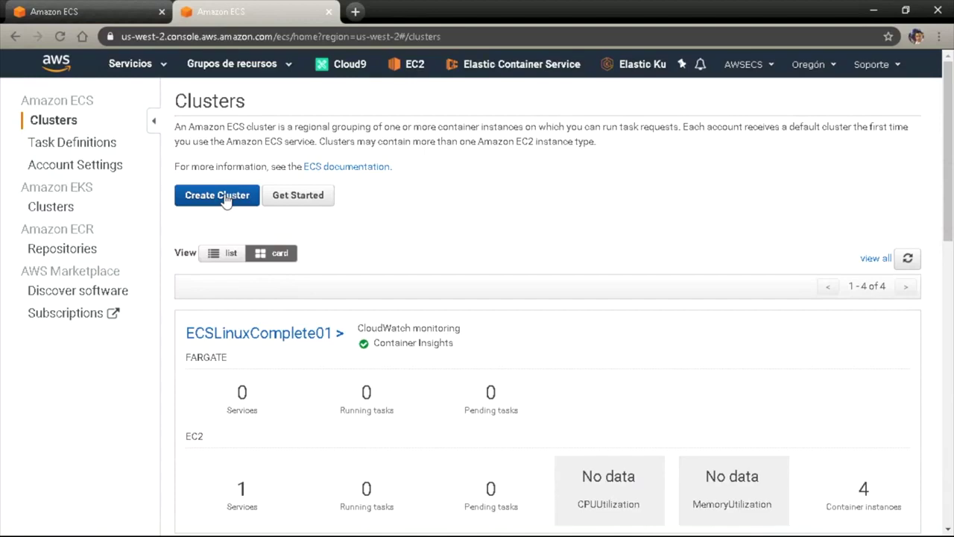
Step: Start creating an ECS cluster and select the EC2 Linux + Networking template
left_click(226, 200)
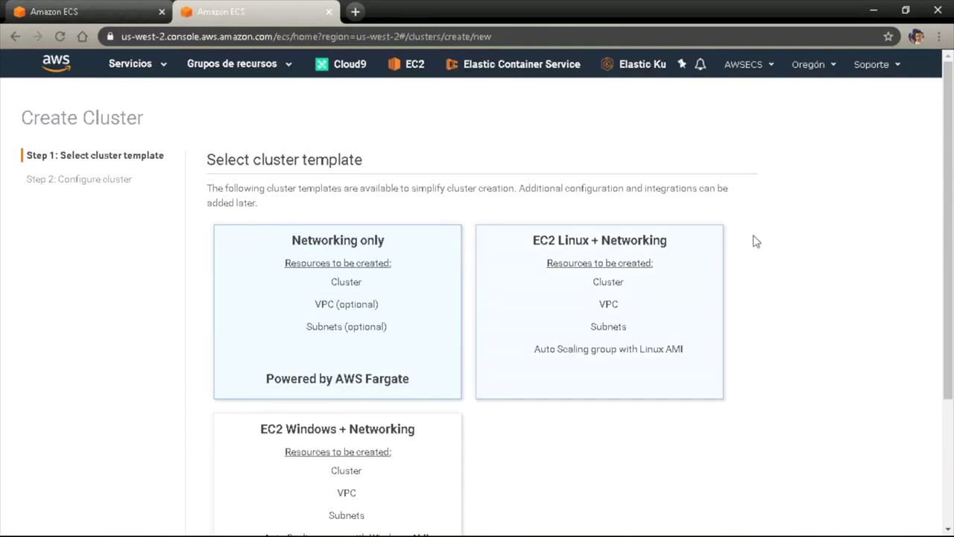
scroll(783, 238, "down", 1)
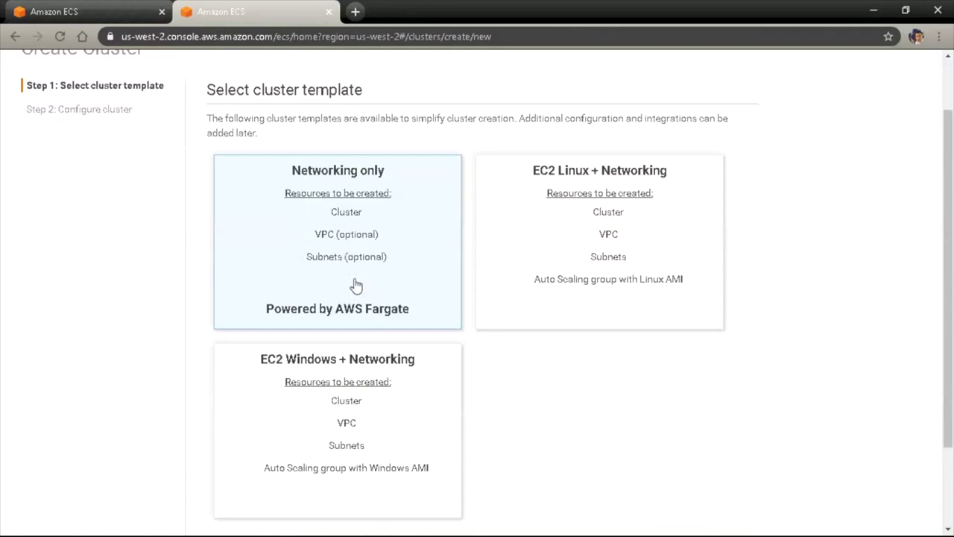
left_click(665, 214)
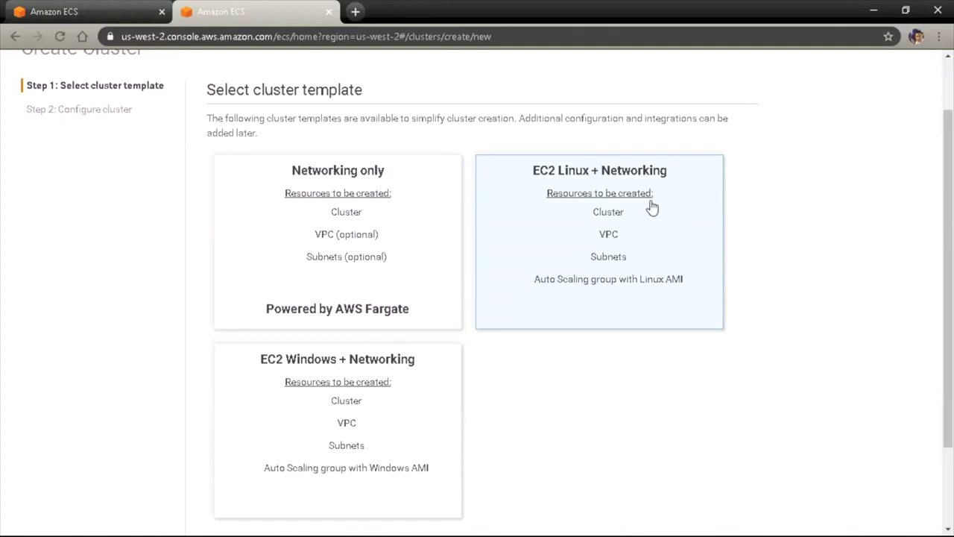
left_click(455, 350)
scroll(458, 343, "down", 2)
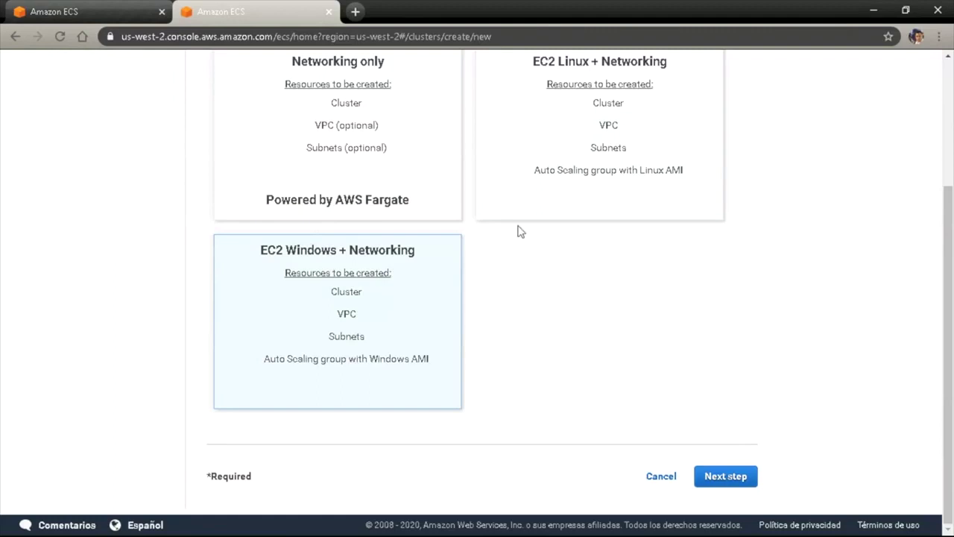
scroll(810, 282, "up", 3)
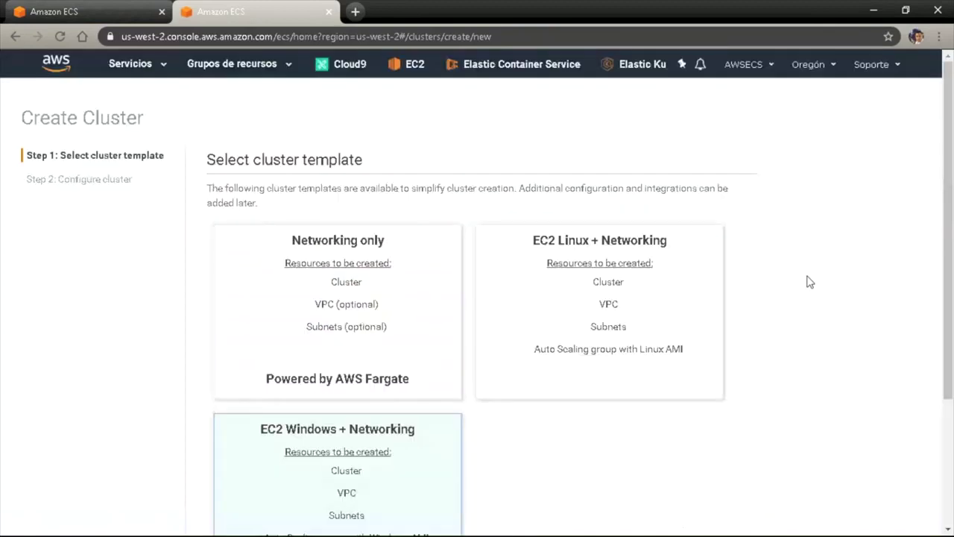
scroll(810, 282, "down", 2)
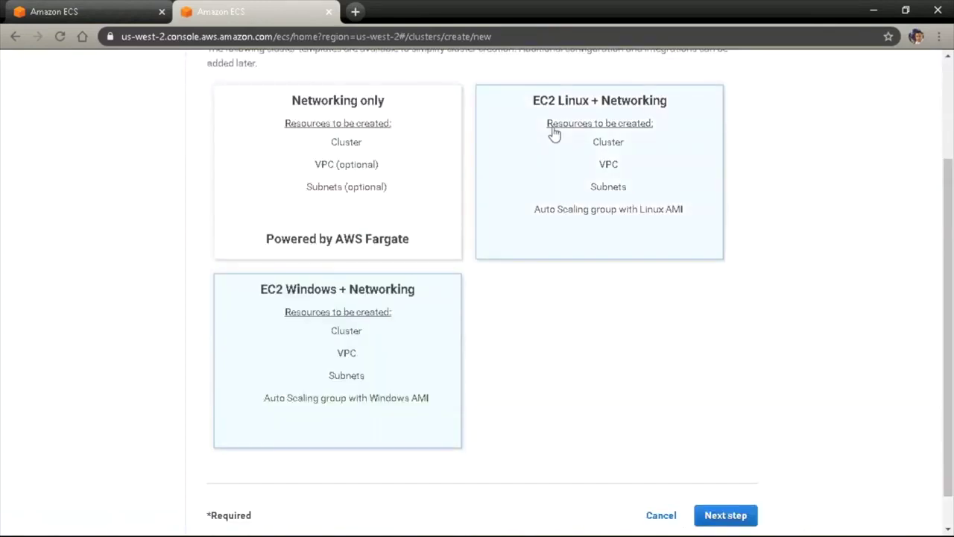
left_click(546, 218)
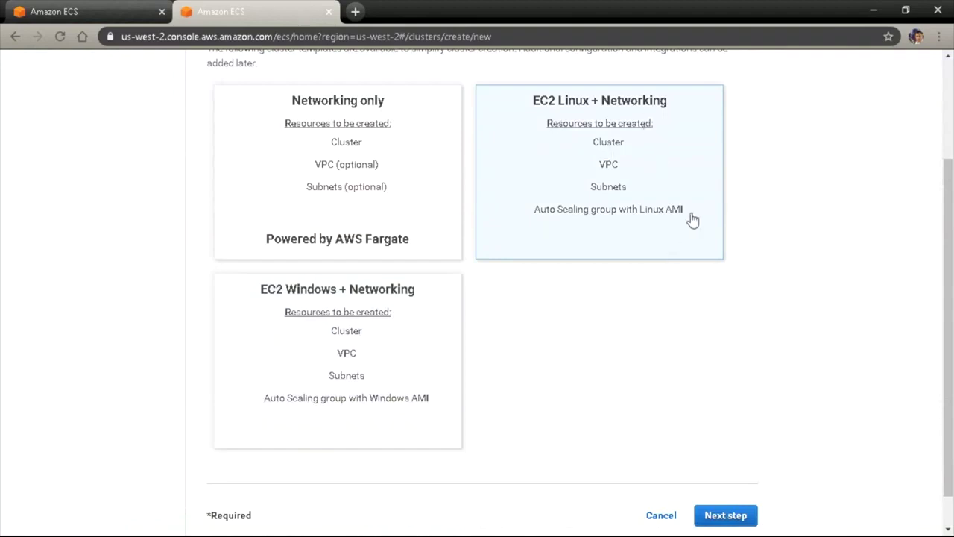
Step: Continue to the cluster configuration with the chosen template and name the cluster awsfastlanewebinar
left_click(722, 513)
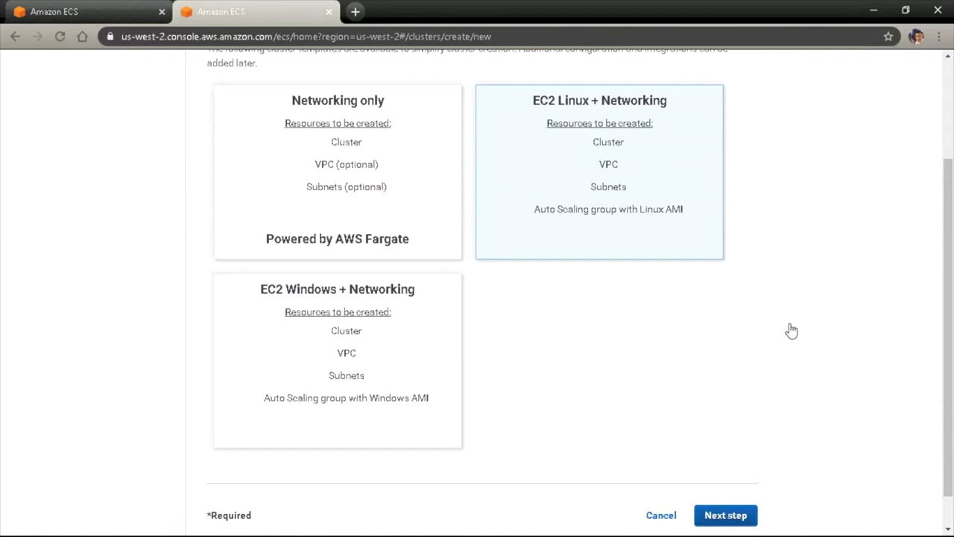
left_click(467, 206)
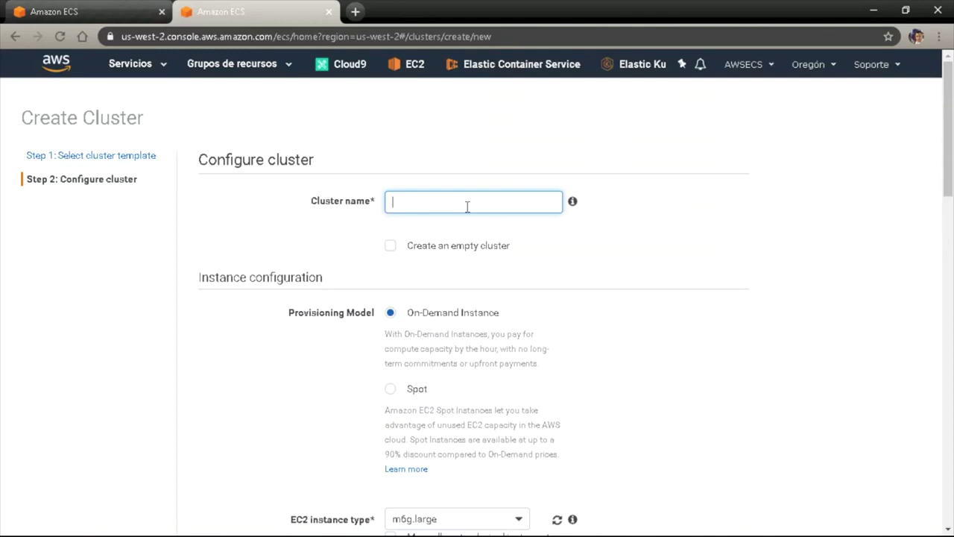
type("awsfastlanewebinar")
key("ctrl+a")
left_click(780, 234)
Step: Preview the form with an empty cluster and with the Spot provisioning model, restoring the non-empty, On-Demand Instance settings
left_click(389, 248)
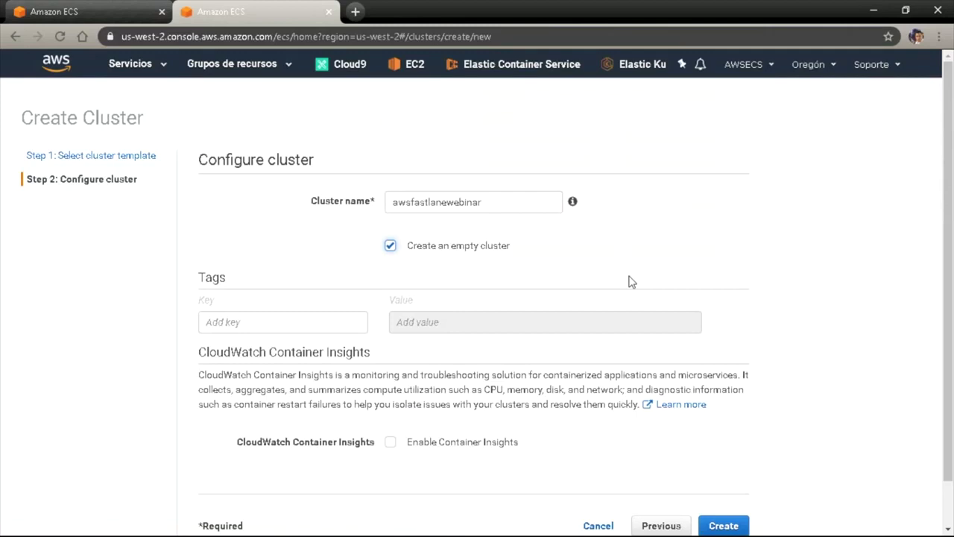
left_click(390, 248)
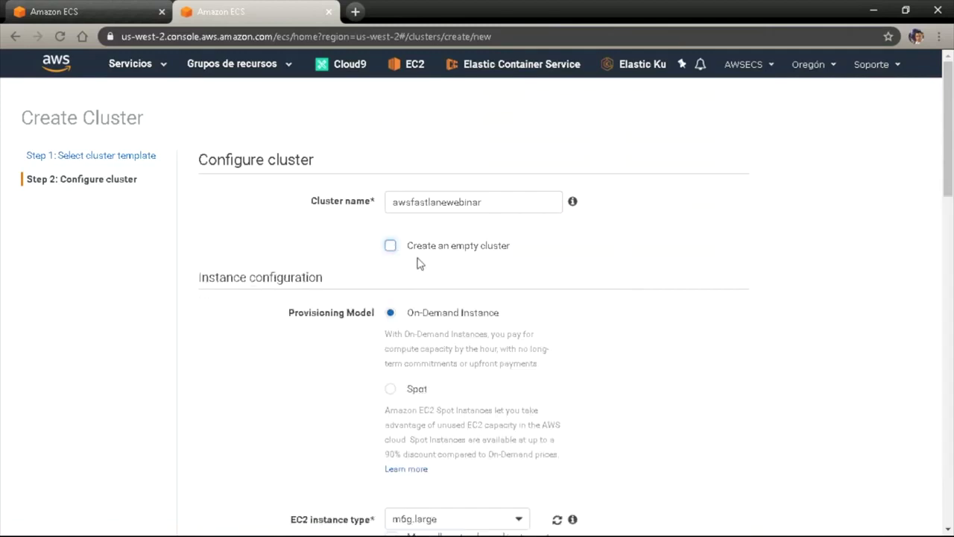
scroll(640, 290, "down", 2)
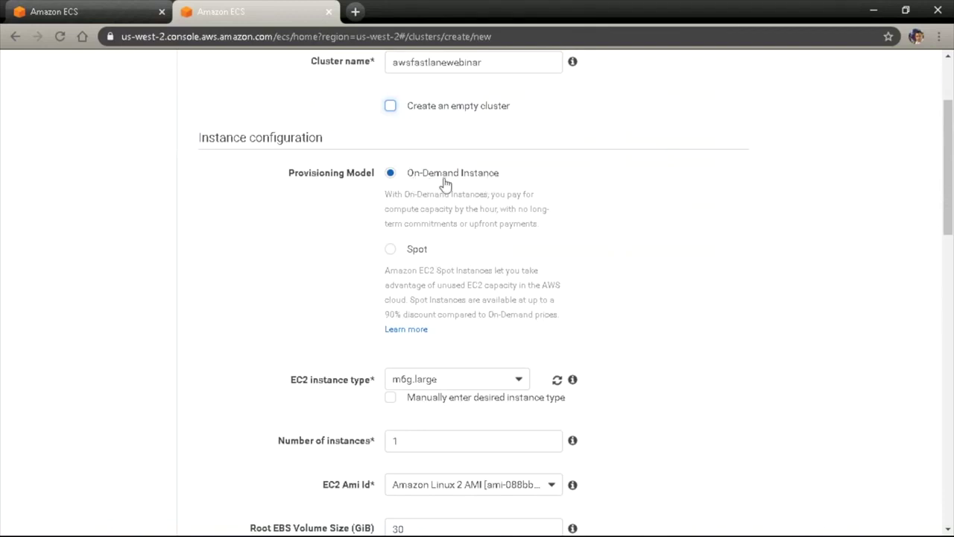
left_click(390, 252)
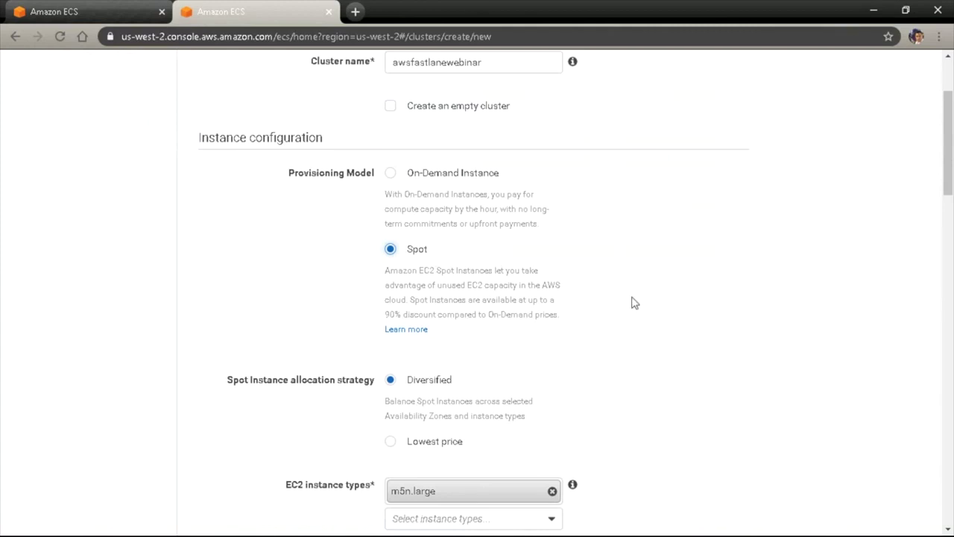
left_click(390, 176)
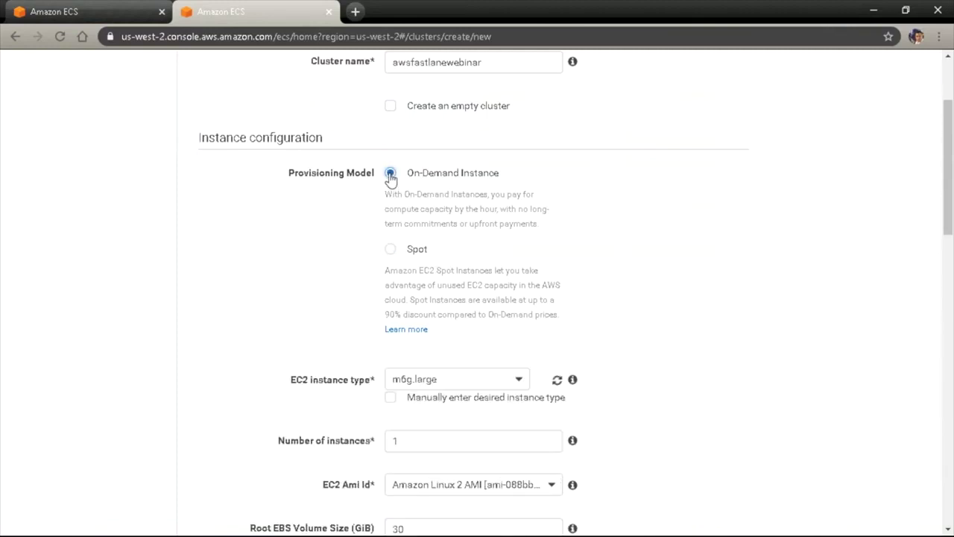
Step: Review the available EC2 instance types for the cluster without changing the selection
scroll(723, 262, "down", 1)
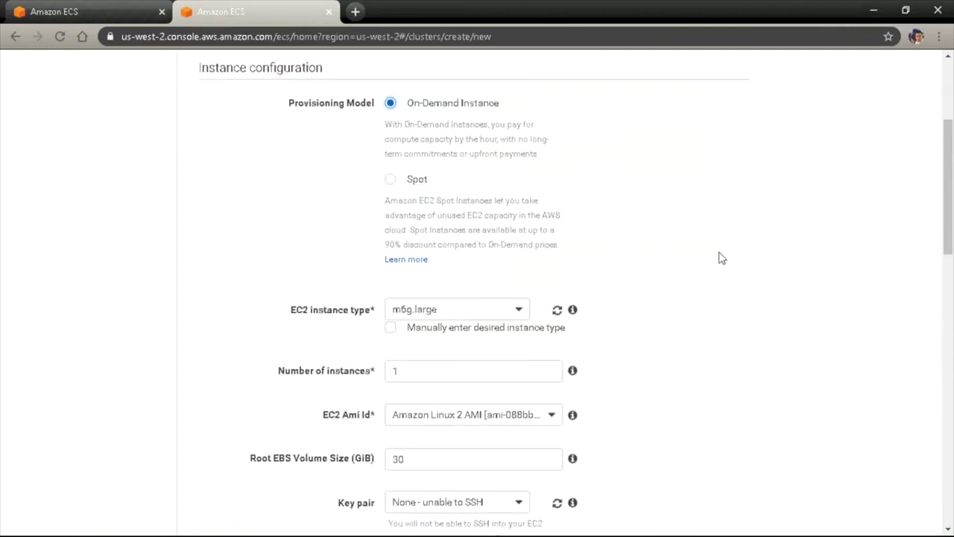
scroll(723, 258, "down", 1)
scroll(560, 257, "down", 1)
left_click(513, 171)
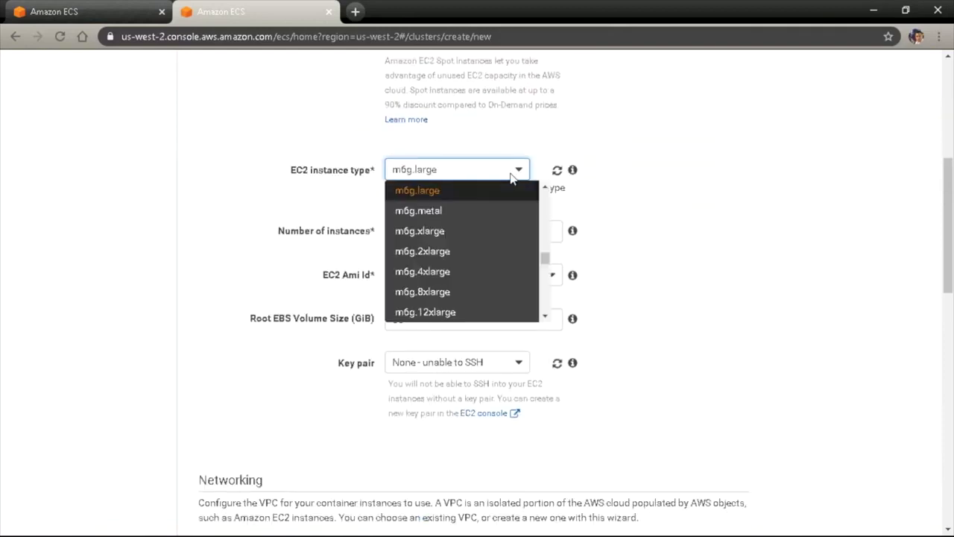
left_click(646, 183)
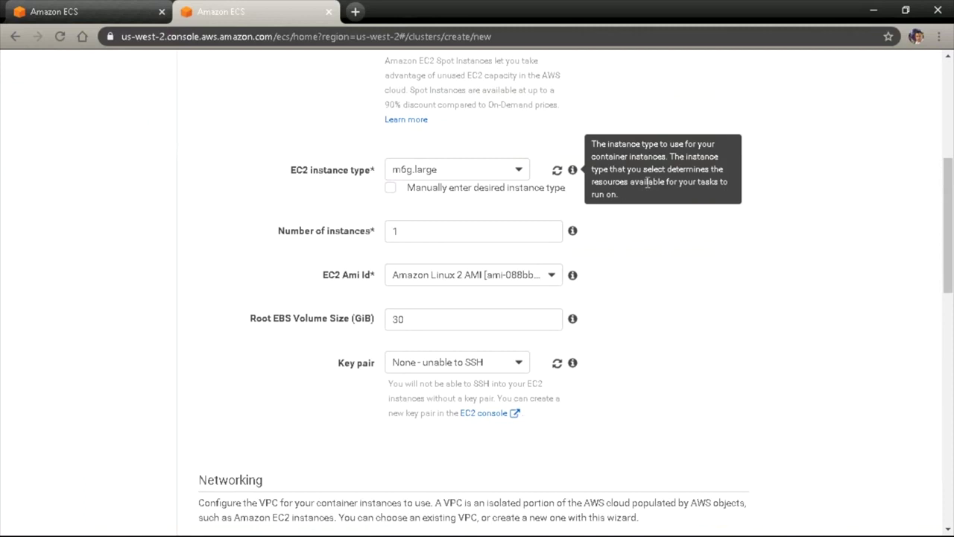
left_click(506, 169)
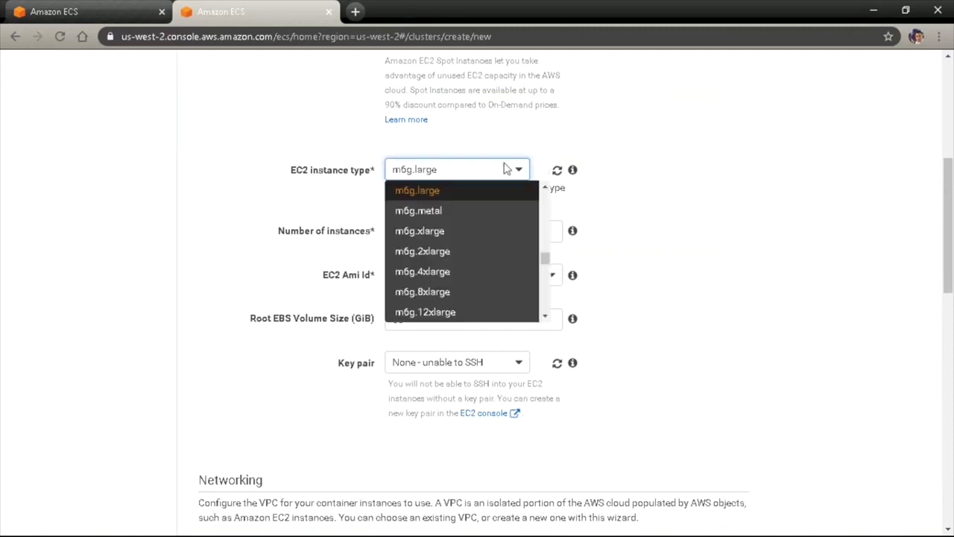
left_click(651, 221)
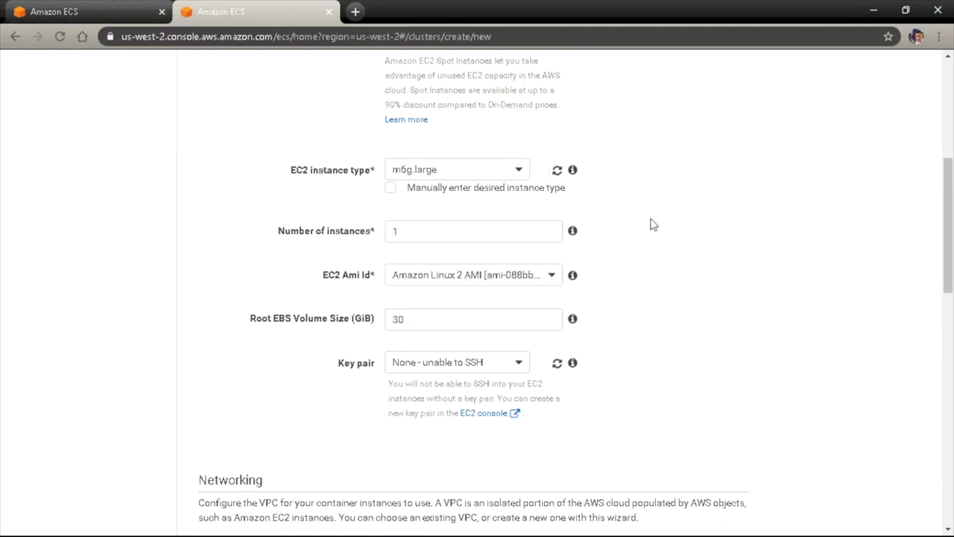
Step: Examine the number of instances setting with its help text and the EC2 AMI choices, keeping the Amazon Linux 2 AMI
left_click(465, 231)
double_click(395, 231)
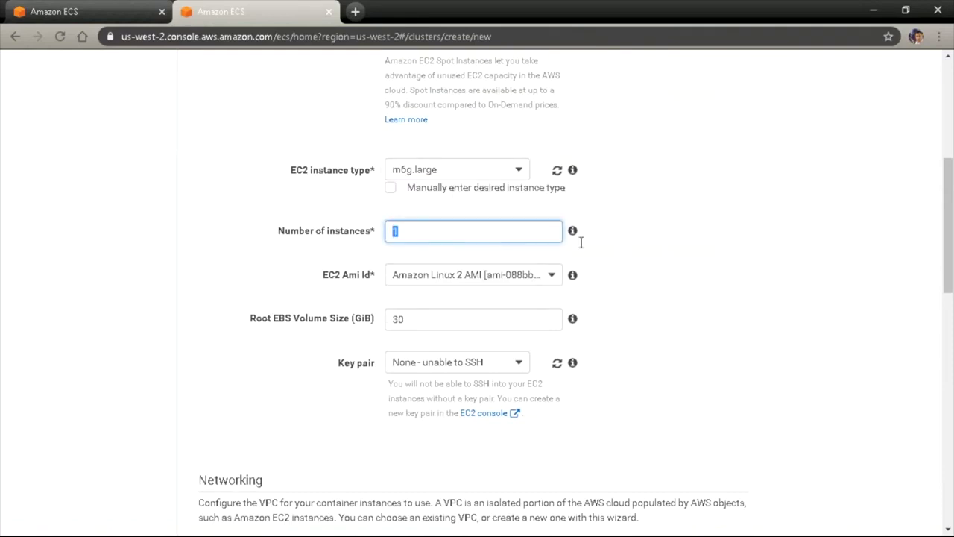
mouse_move(575, 235)
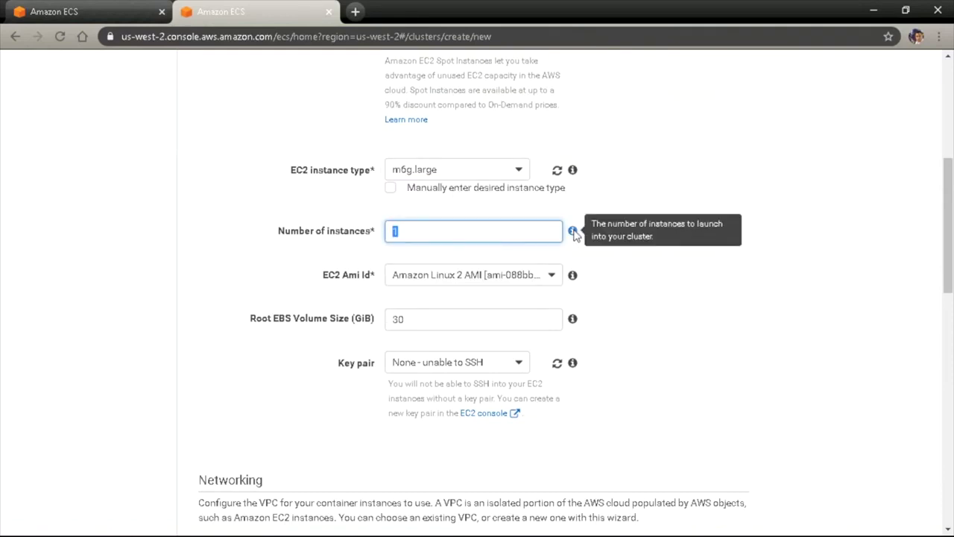
left_click(573, 275)
left_click(547, 275)
left_click(470, 294)
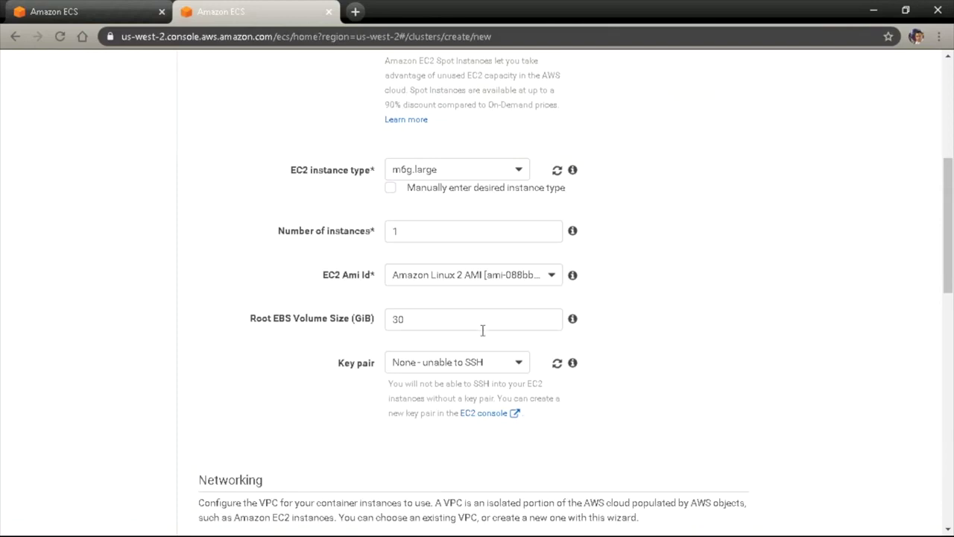
Step: Review the key pair, VPC, subnet ranges, security group, container instance IAM role, tags and Container Insights settings
scroll(499, 302, "down", 1)
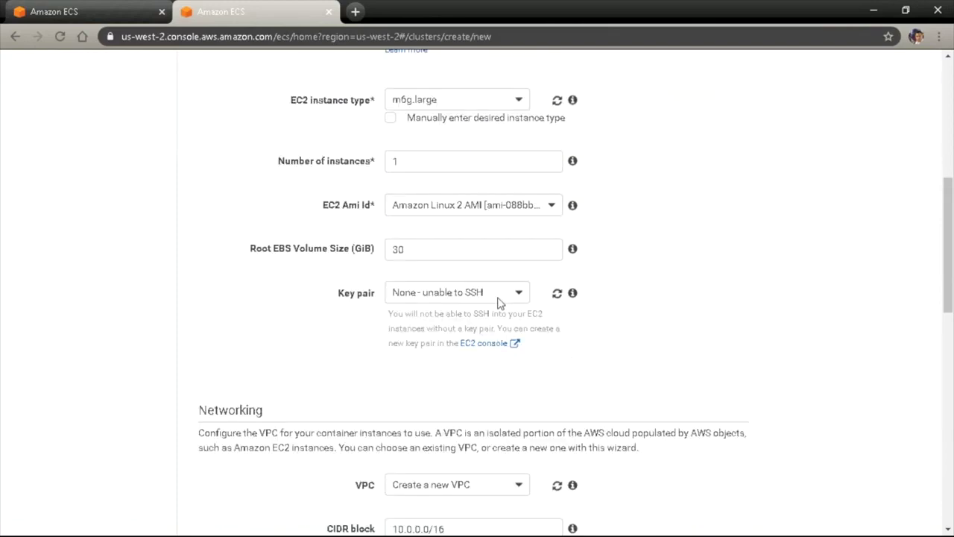
scroll(624, 311, "down", 4)
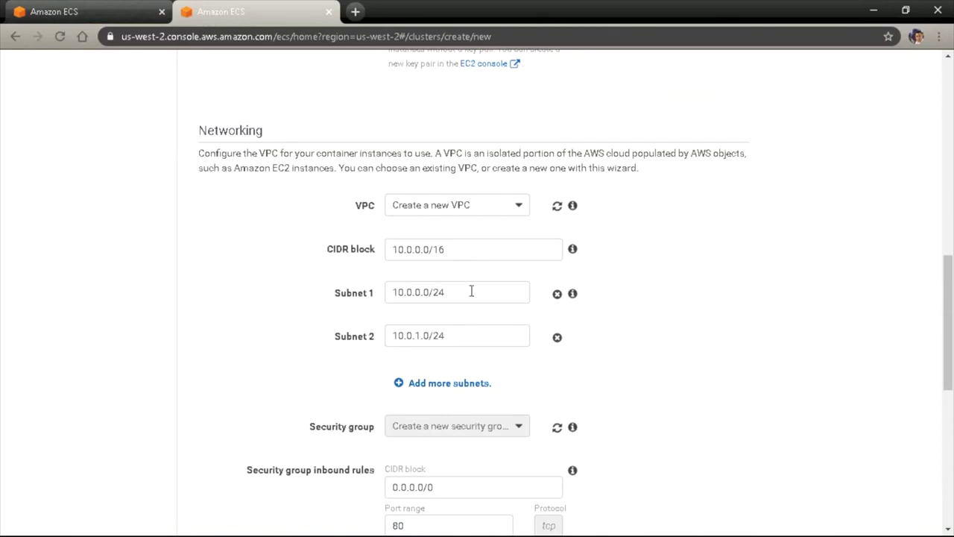
left_click_drag(472, 292, 380, 302)
left_click_drag(463, 336, 382, 347)
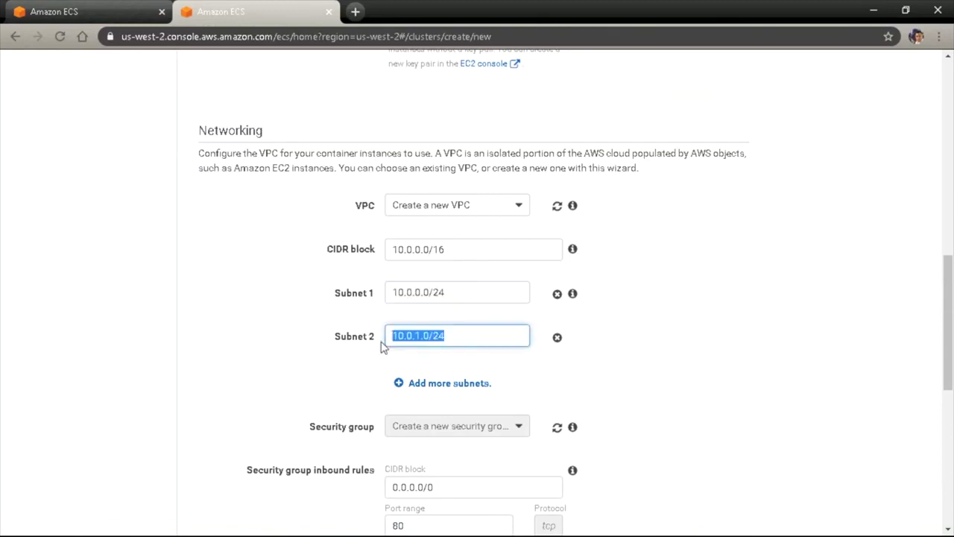
left_click(428, 292)
double_click(427, 292)
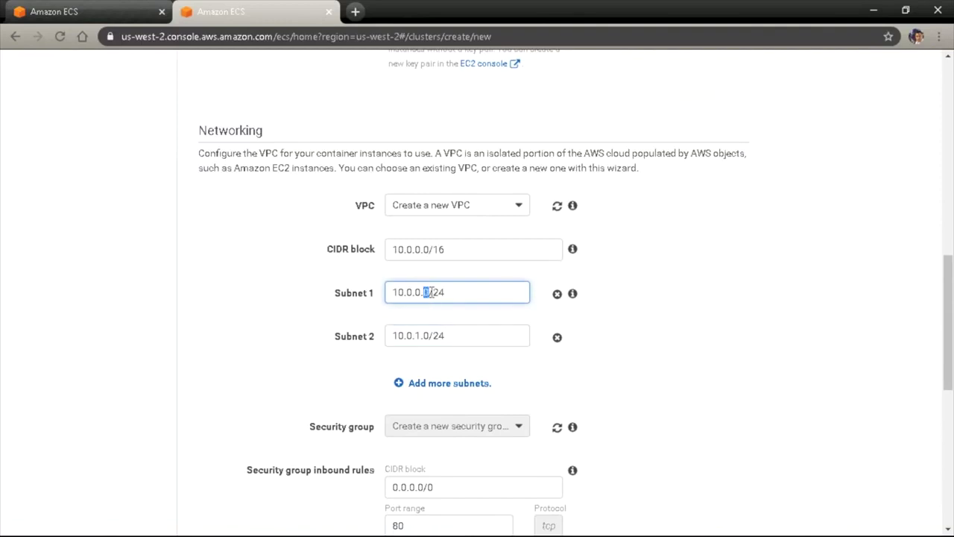
scroll(693, 308, "down", 2)
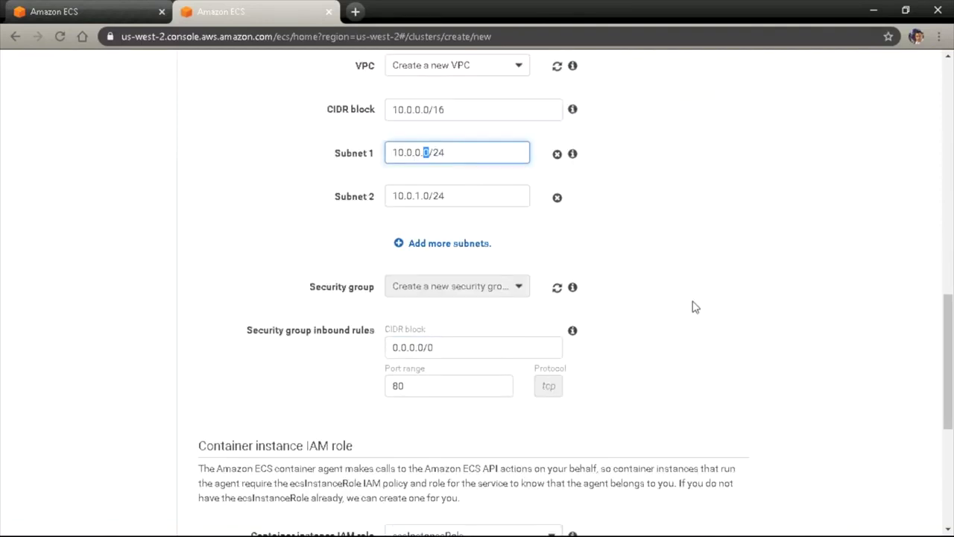
scroll(693, 307, "down", 2)
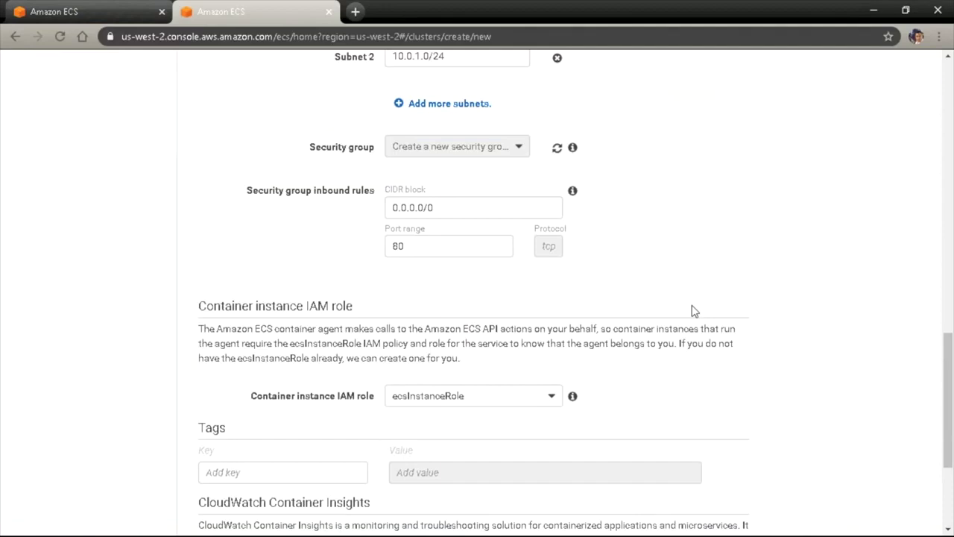
scroll(693, 311, "down", 1)
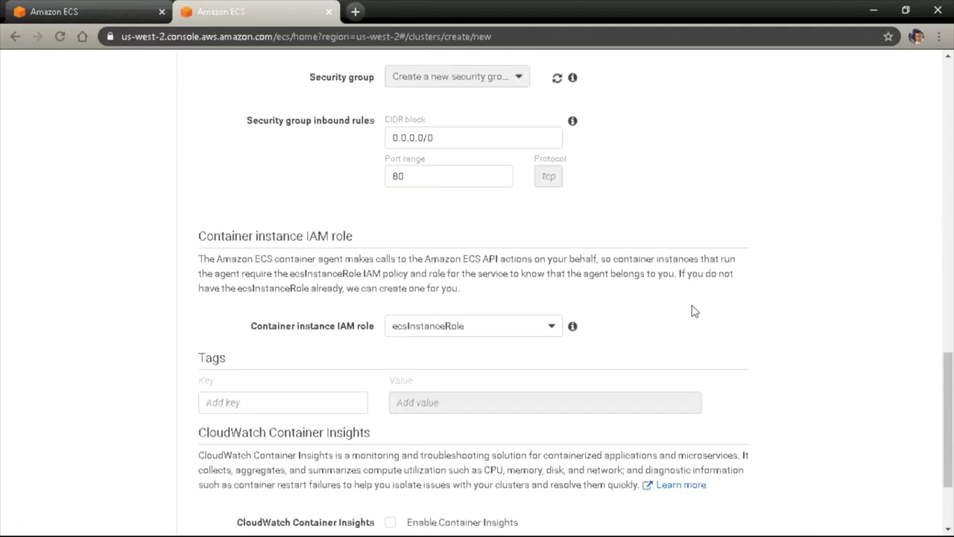
scroll(694, 311, "down", 2)
Step: Enable the option to create an empty cluster and create the awsfastlanewebinar cluster
scroll(684, 373, "up", 15)
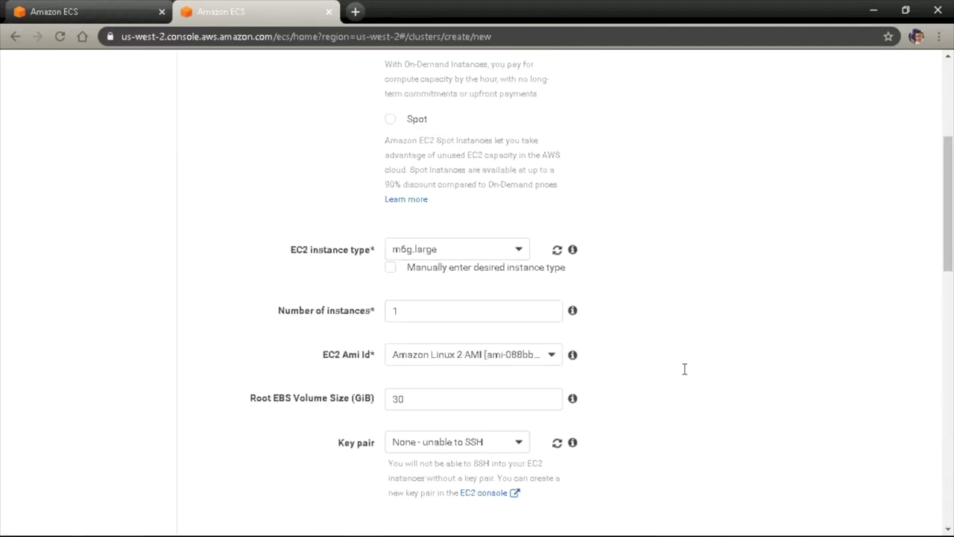
left_click(403, 244)
scroll(567, 358, "down", 1)
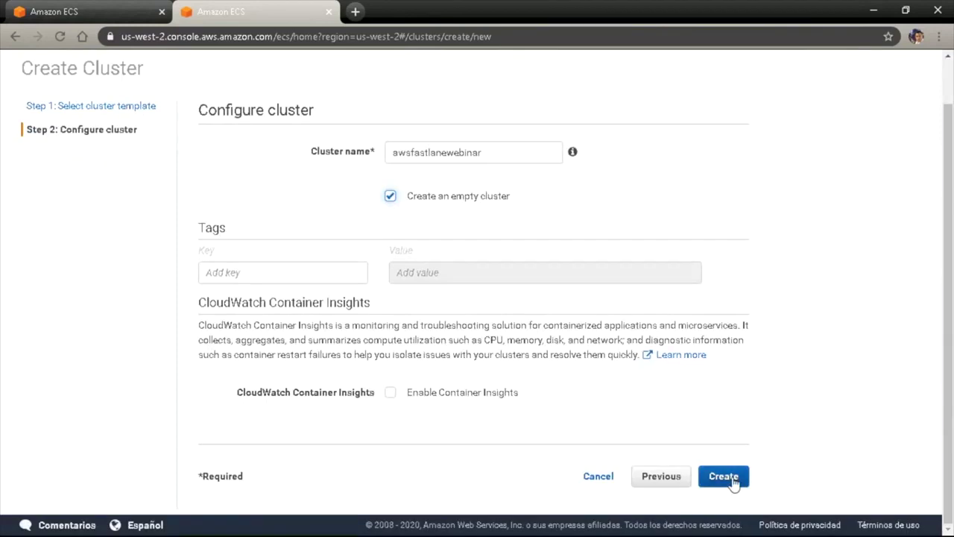
left_click(723, 476)
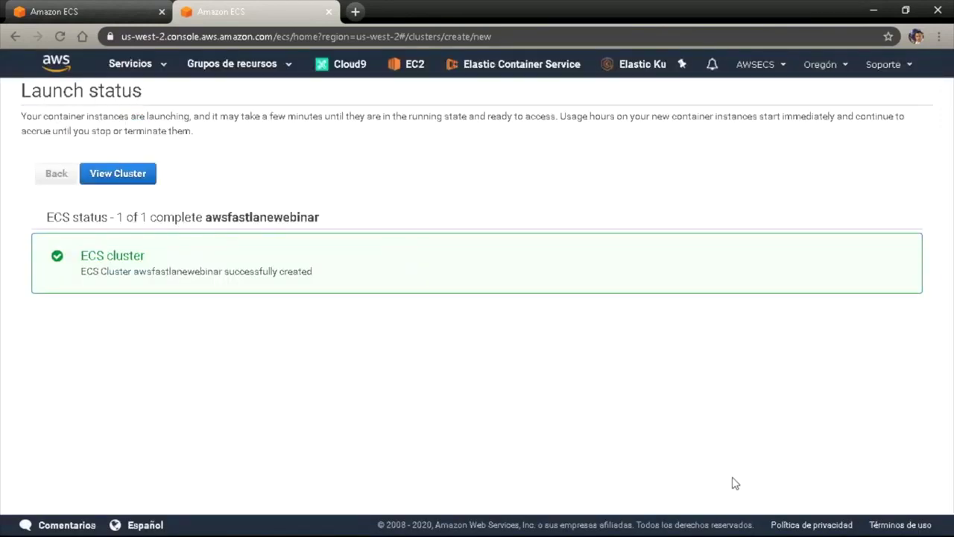
Step: Open the new awsfastlanewebinar cluster and check its status and name on the details page
left_click(128, 175)
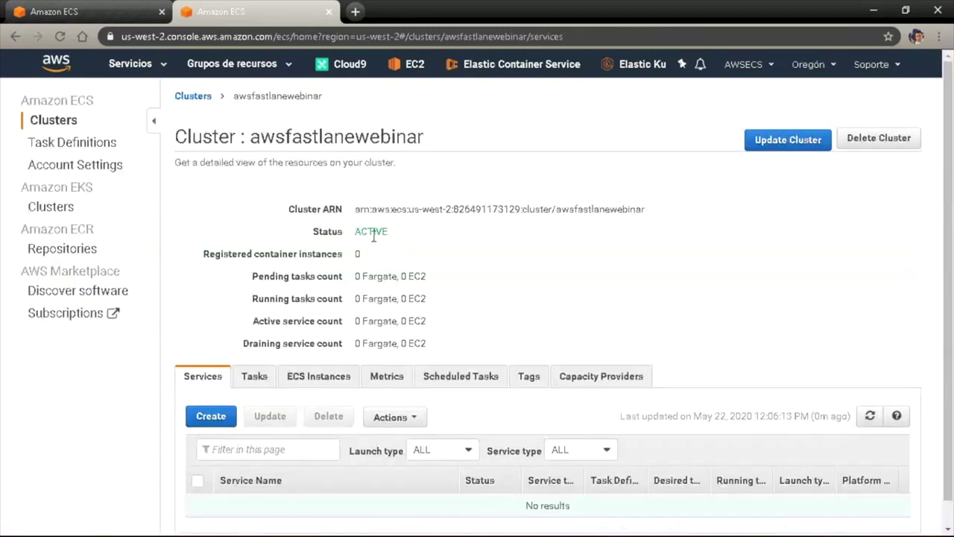
left_click_drag(357, 231, 393, 236)
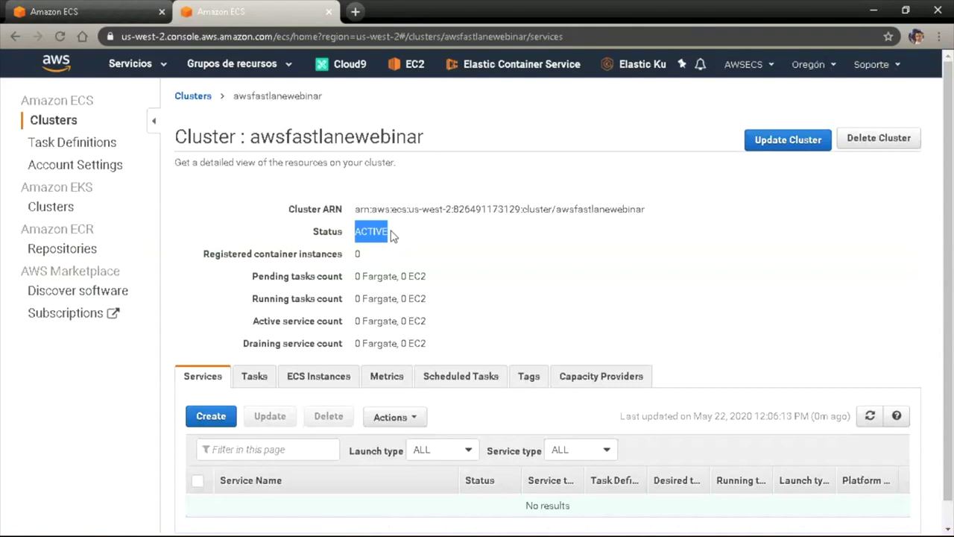
left_click_drag(251, 136, 406, 137)
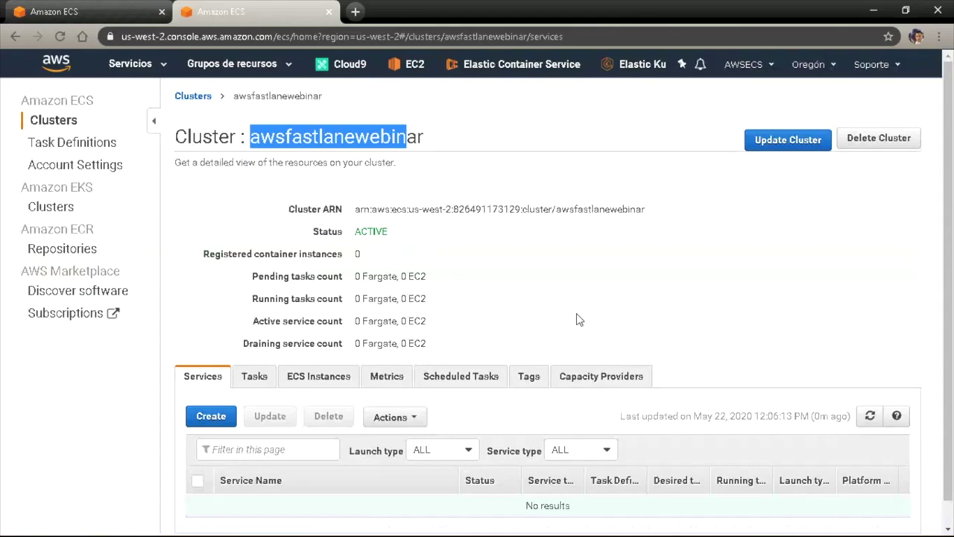
Step: Review the awsfastlanewebinar cluster's services, tasks, ECS instances, and CPU and memory metrics
scroll(580, 319, "down", 1)
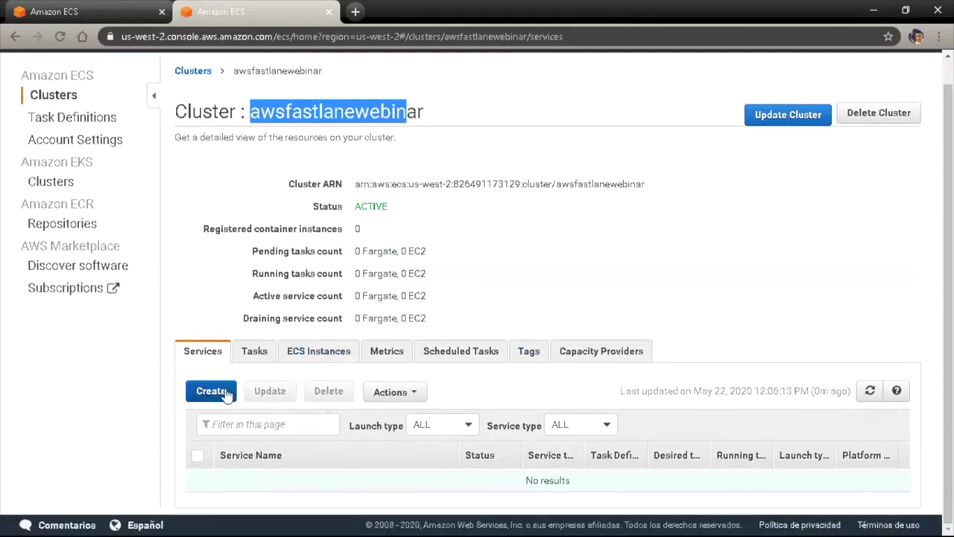
left_click(253, 351)
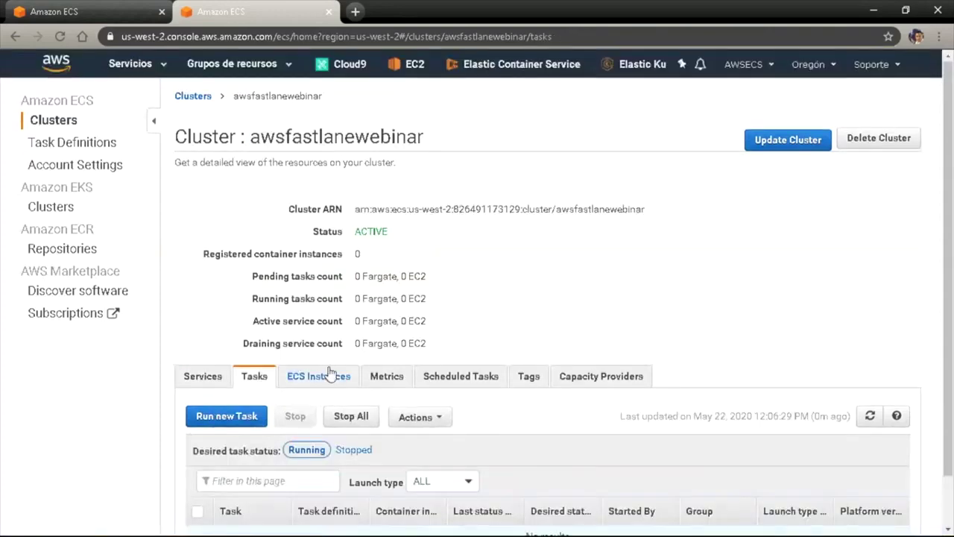
scroll(425, 335, "down", 1)
left_click(316, 328)
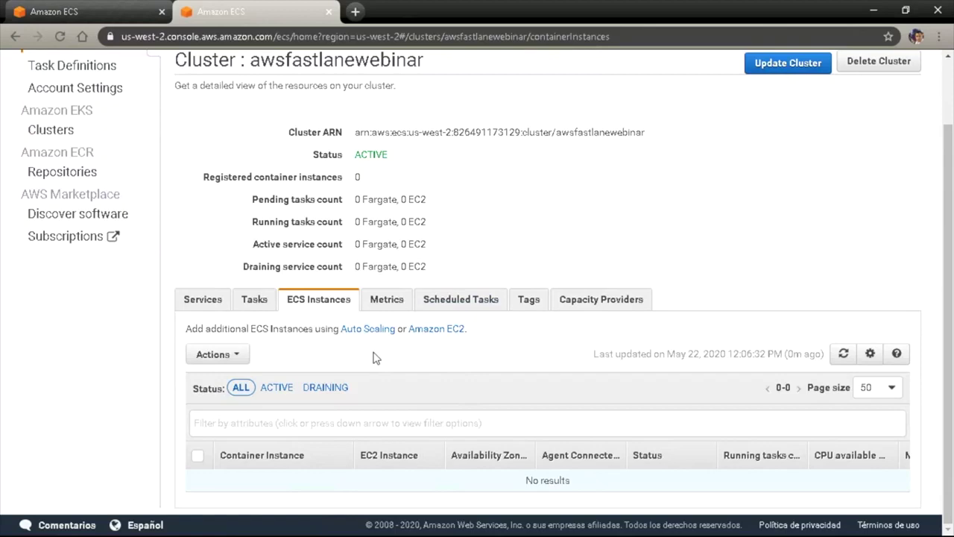
left_click(386, 306)
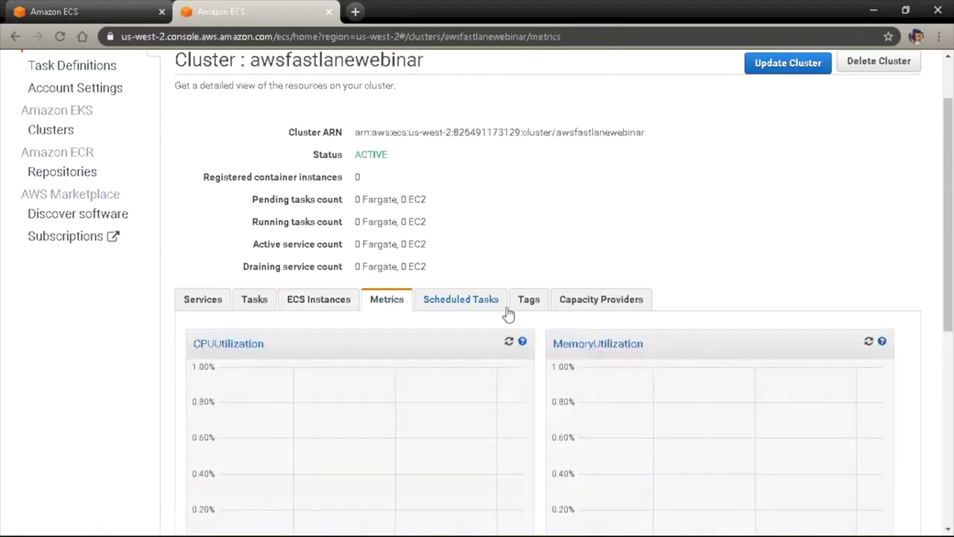
scroll(504, 316, "down", 2)
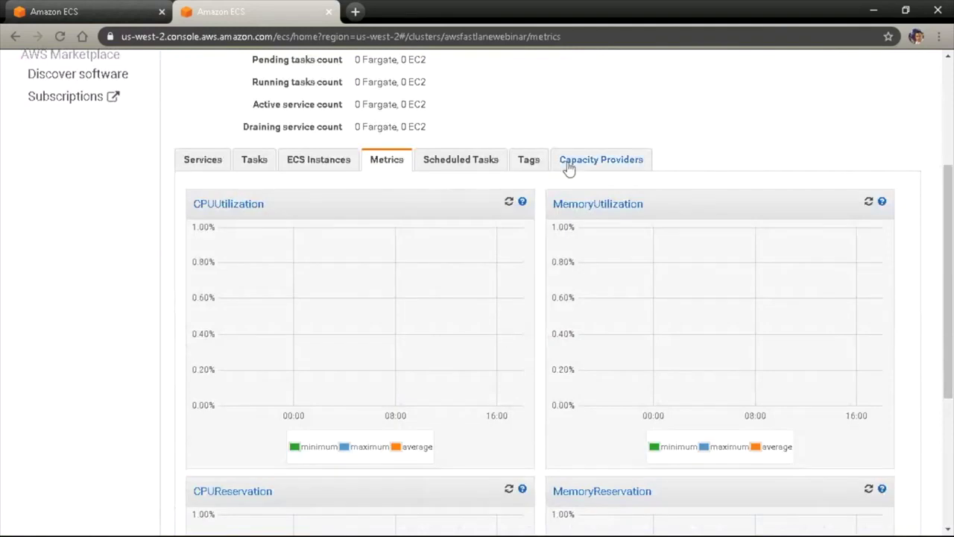
scroll(493, 299, "down", 2)
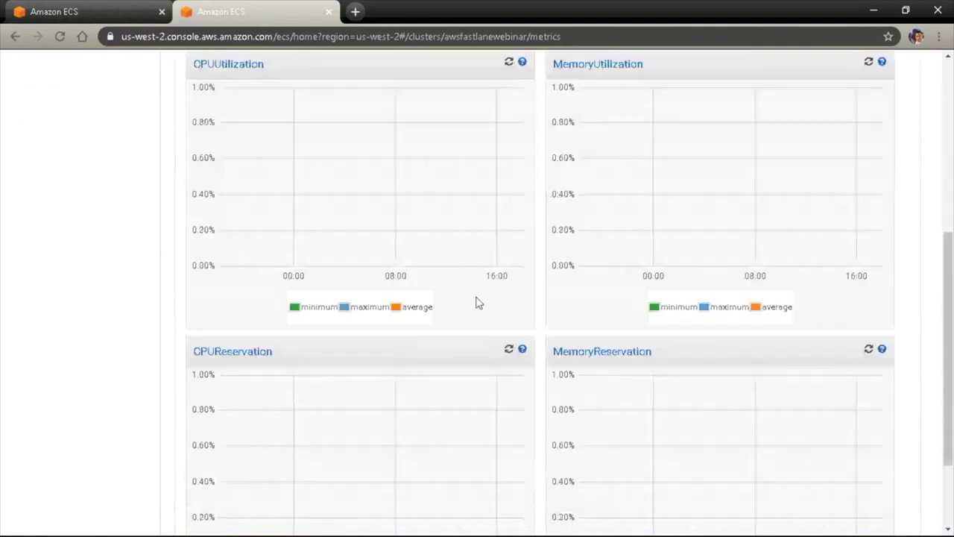
scroll(478, 302, "up", 5)
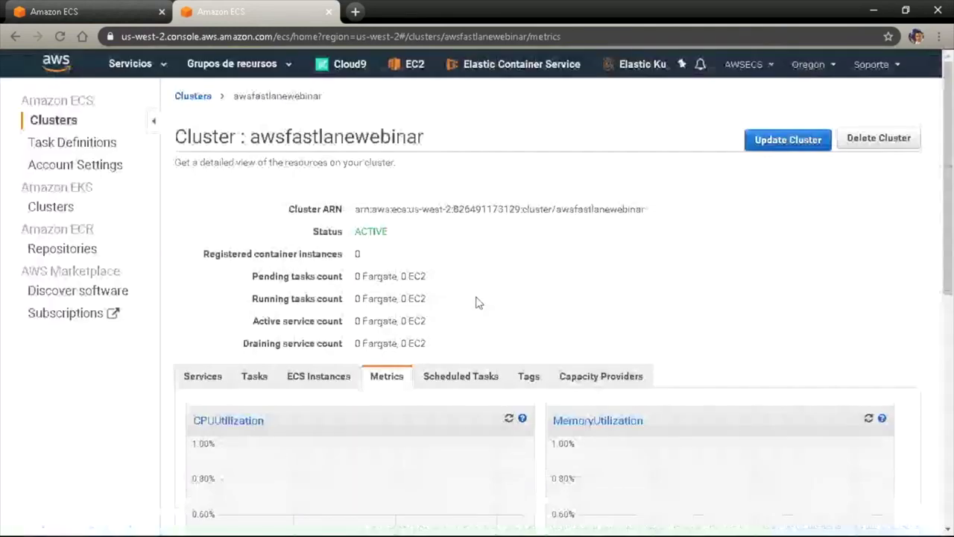
Step: Review the cluster templates offered when creating an ECS cluster: Networking only, EC2 Linux + Networking, and EC2 Windows + Networking
left_click(52, 120)
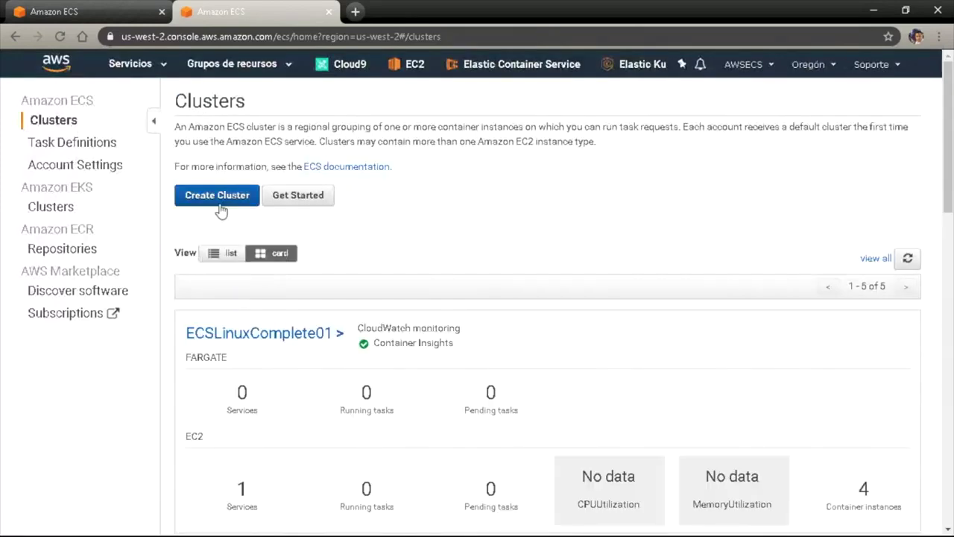
left_click(218, 196)
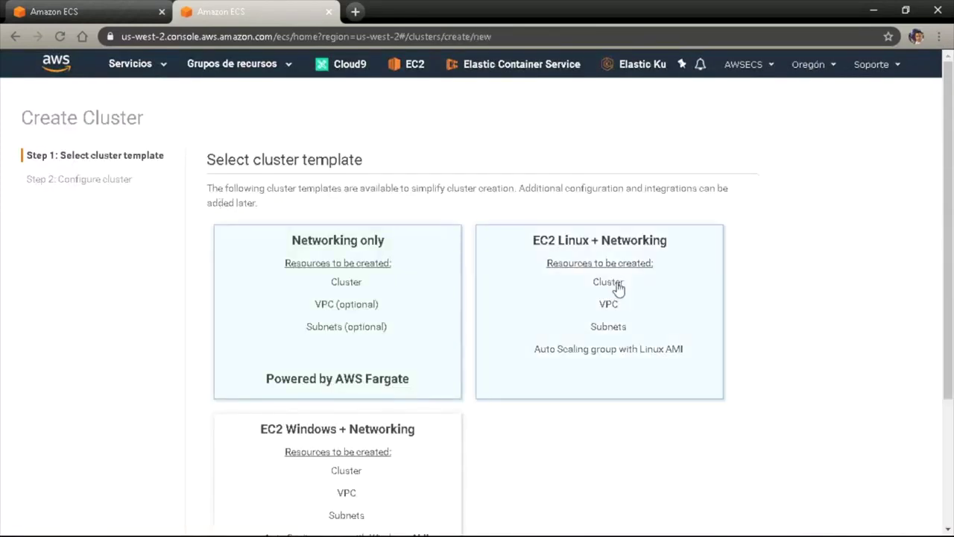
scroll(373, 305, "down", 1)
scroll(210, 151, "up", 1)
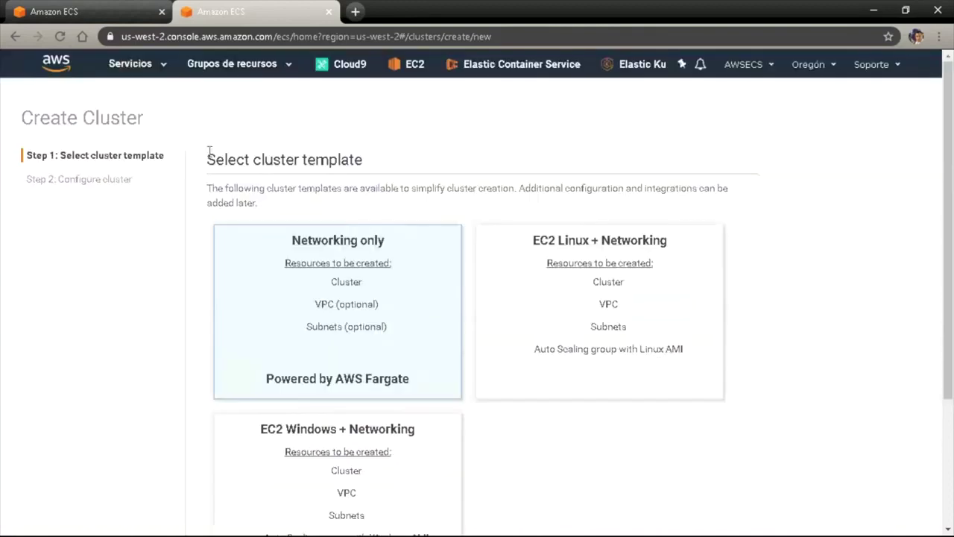
Step: Return to the ECS clusters list and open the awsfastlanewebinar cluster's details
left_click(22, 36)
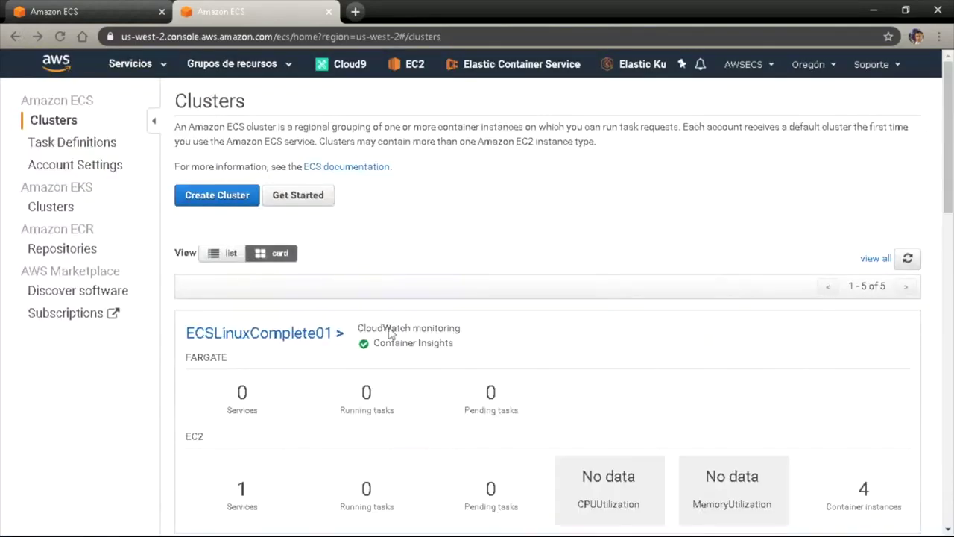
scroll(390, 333, "down", 8)
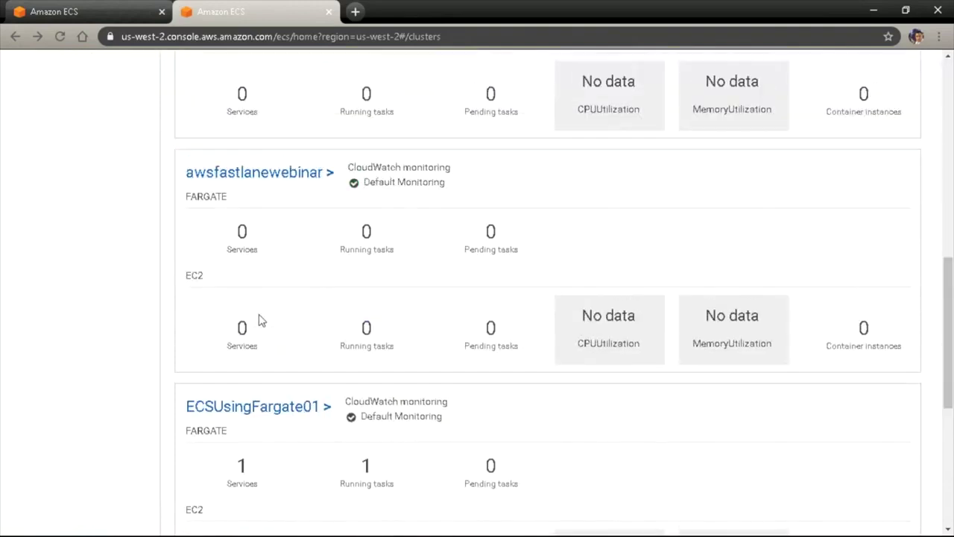
left_click(256, 170)
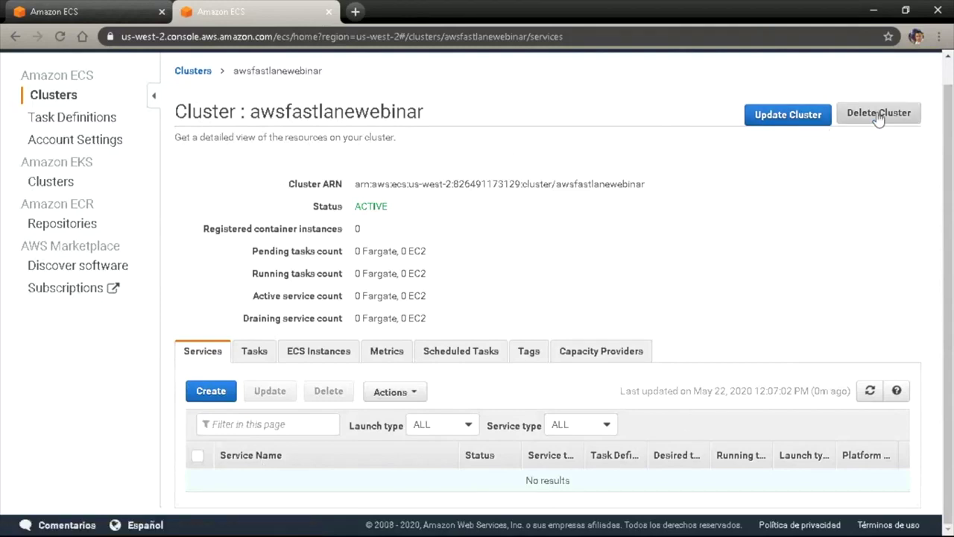
Step: Create an Amazon ECR repository named fastlanewebinar with the default tag immutability and image scan settings
left_click(63, 224)
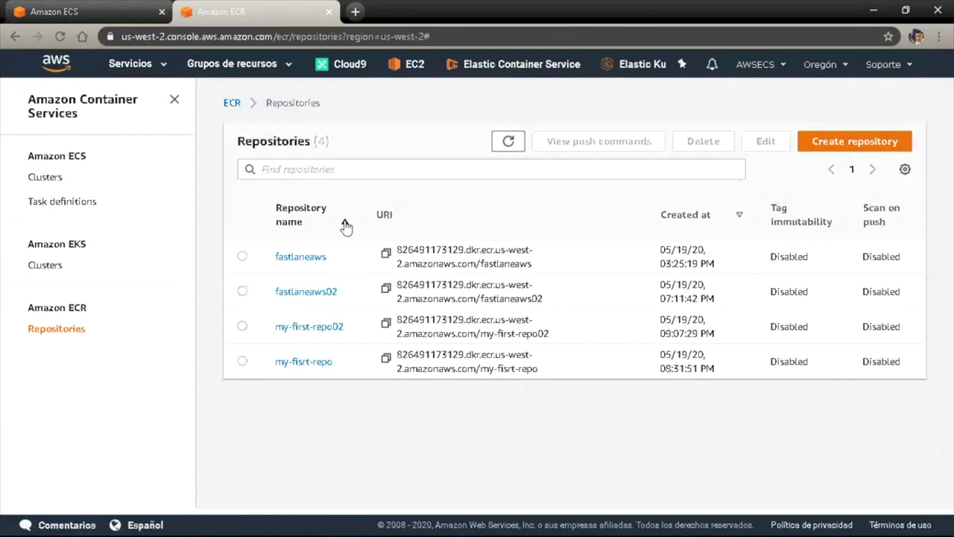
left_click(344, 224)
left_click(861, 146)
left_click(351, 242)
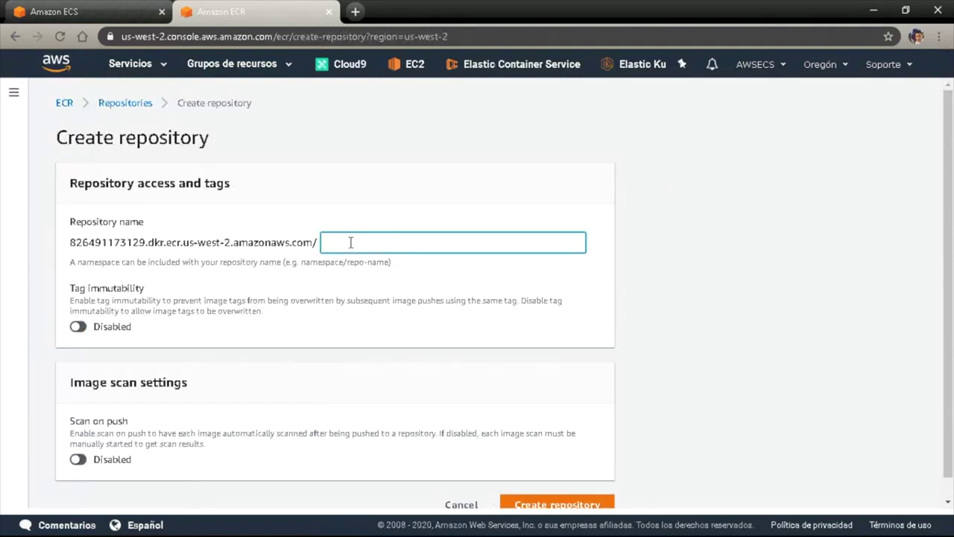
type("fastlanewebinar")
scroll(585, 500, "down", 1)
left_click(580, 487)
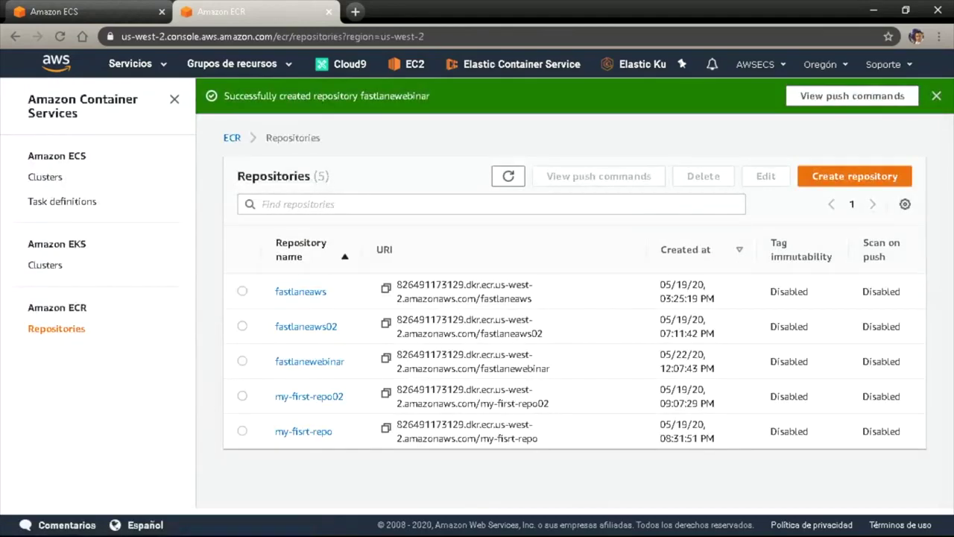
key("alt+Tab")
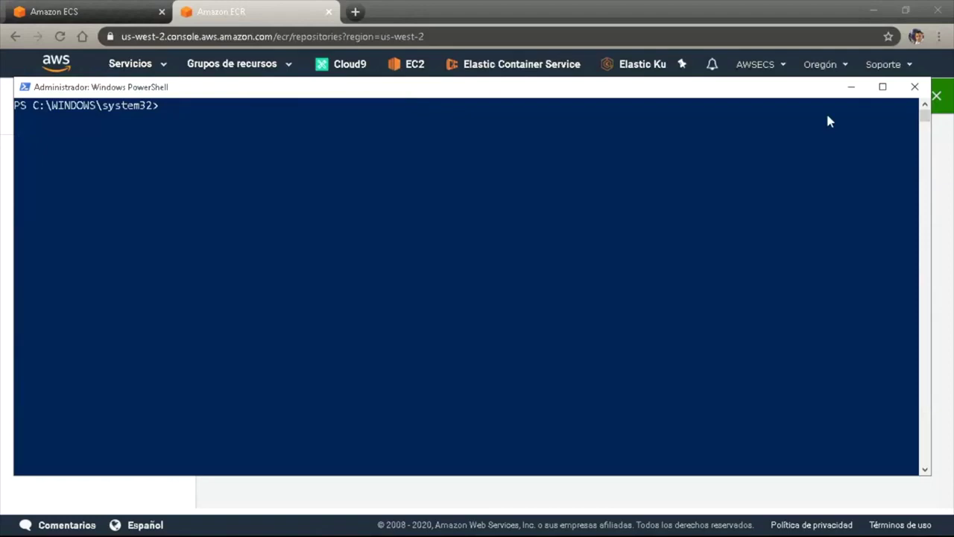
left_click(849, 88)
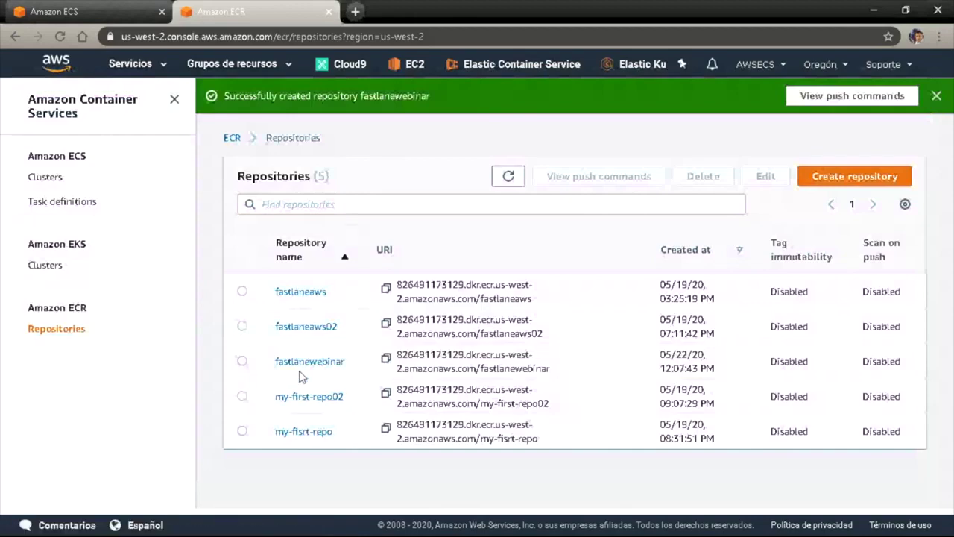
Step: Review the macOS / Linux and Windows push commands for the fastlaneaws02 repository
left_click(242, 326)
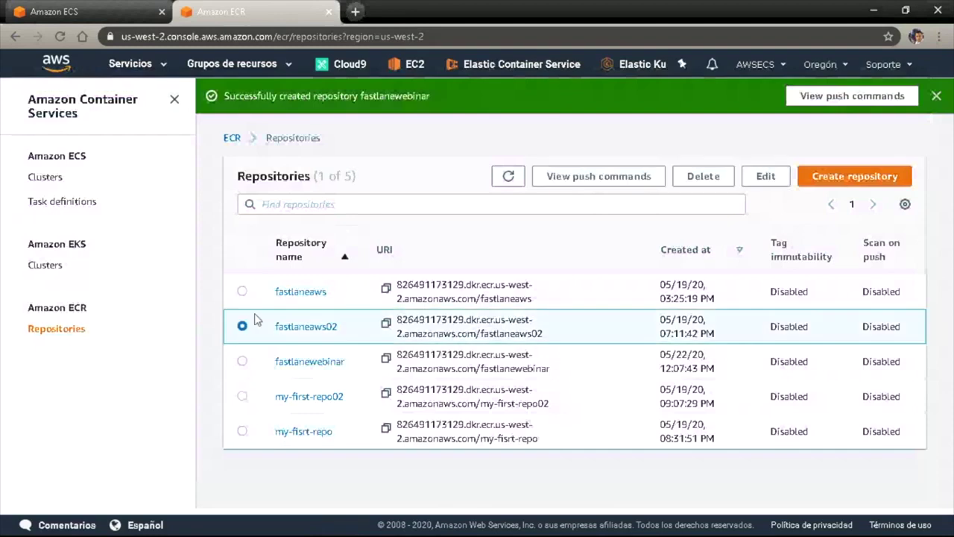
left_click(600, 179)
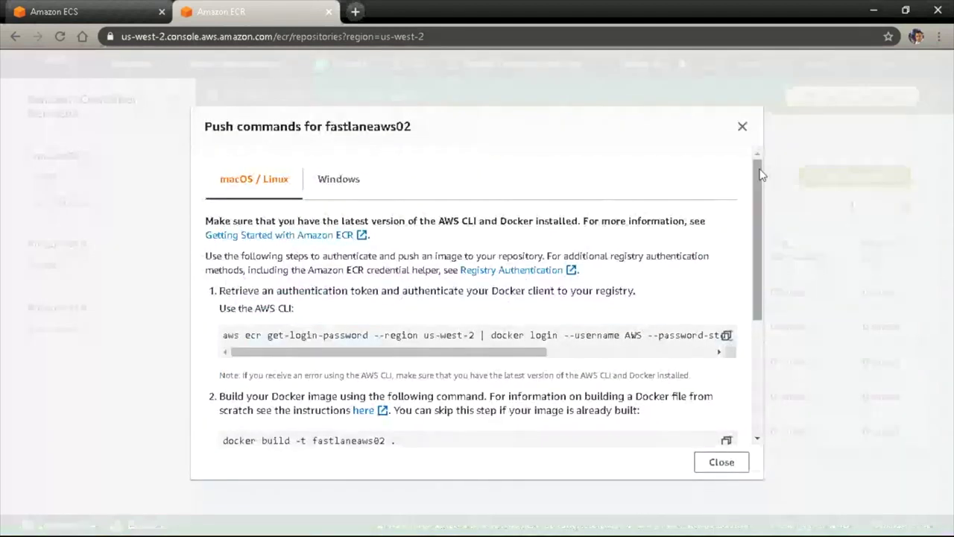
left_click_drag(761, 187, 771, 320)
scroll(414, 348, "up", 5)
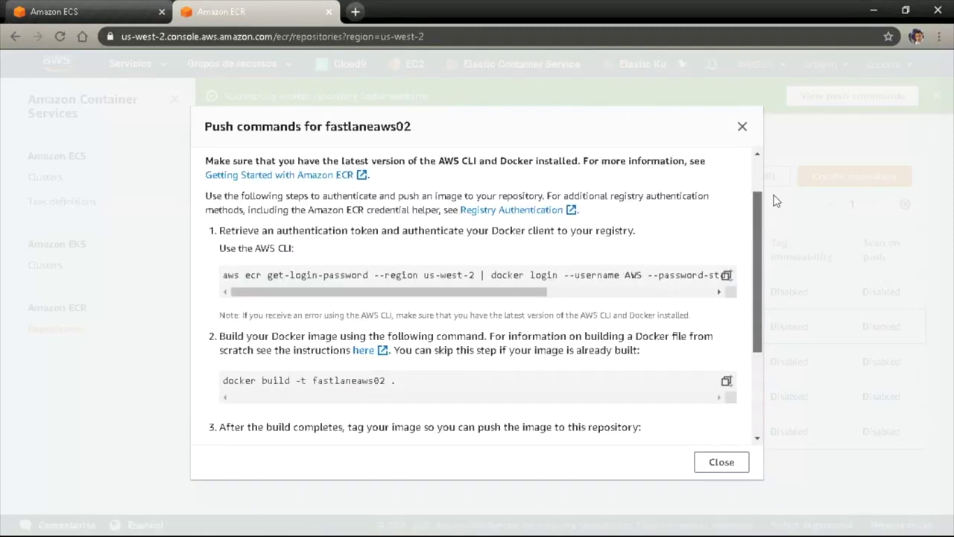
scroll(413, 349, "up", 1)
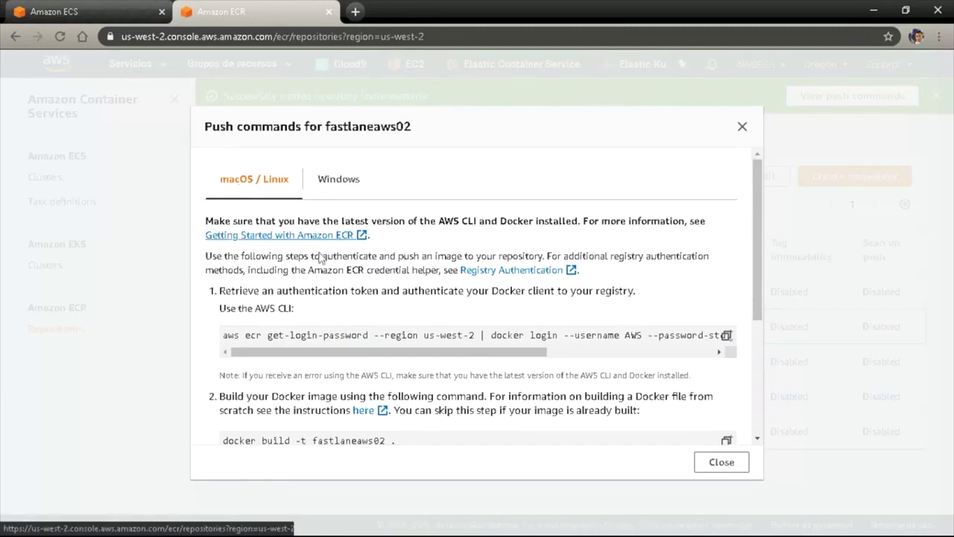
left_click(331, 184)
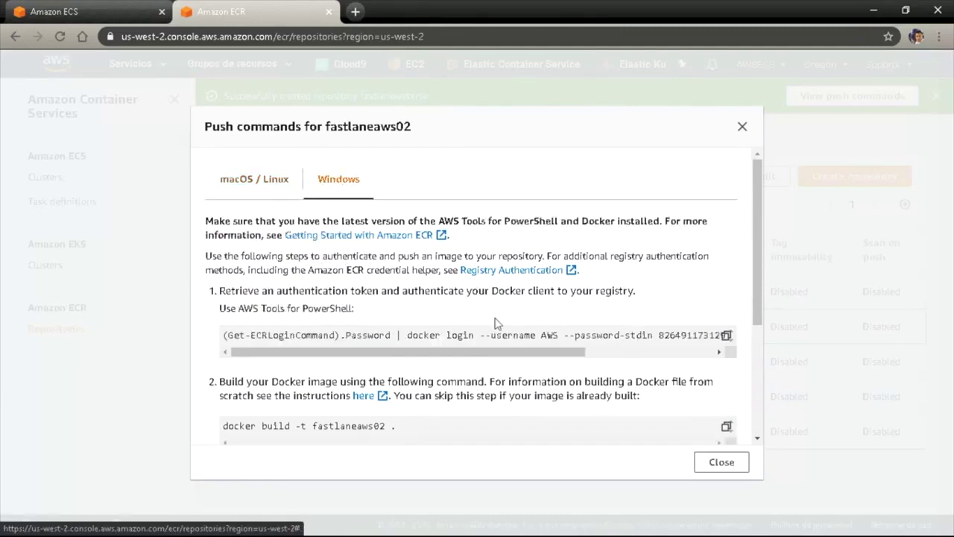
scroll(447, 328, "down", 3)
scroll(372, 345, "down", 1)
scroll(522, 238, "up", 5)
left_click(741, 127)
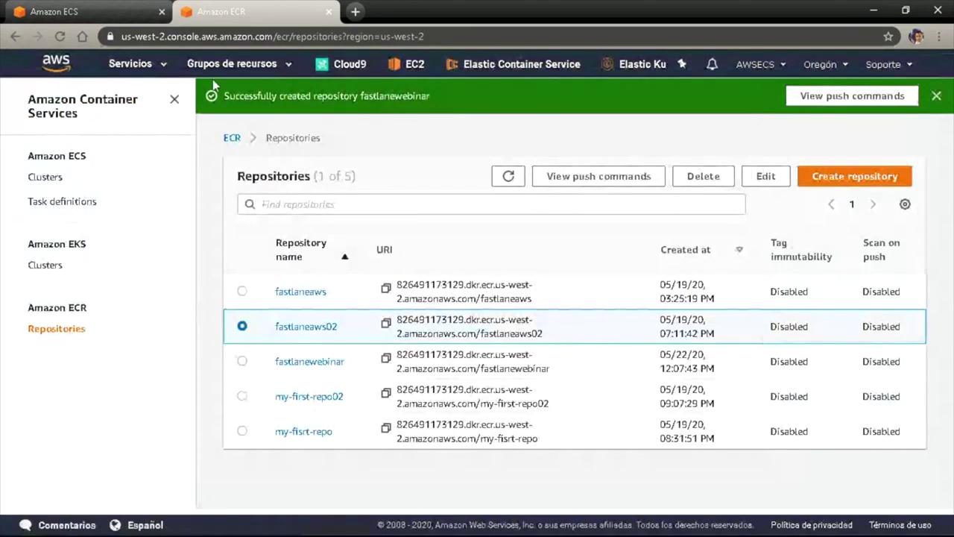
Step: Open the Amazon EKS clusters list to see the existing Kubernetes clusters
left_click(16, 37)
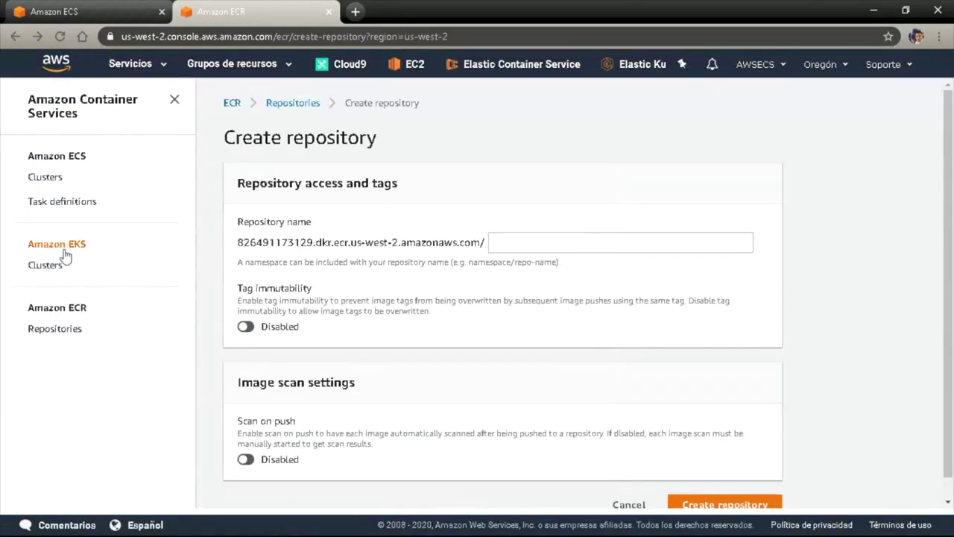
left_click(65, 254)
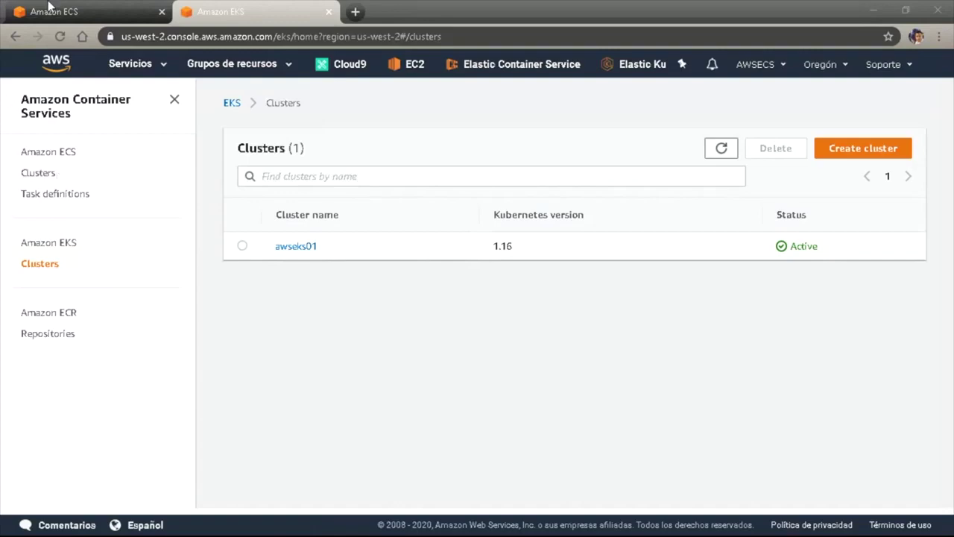
Step: Switch to the AWS console in the incognito browser window and open Elastic Container Registry
left_click(872, 16)
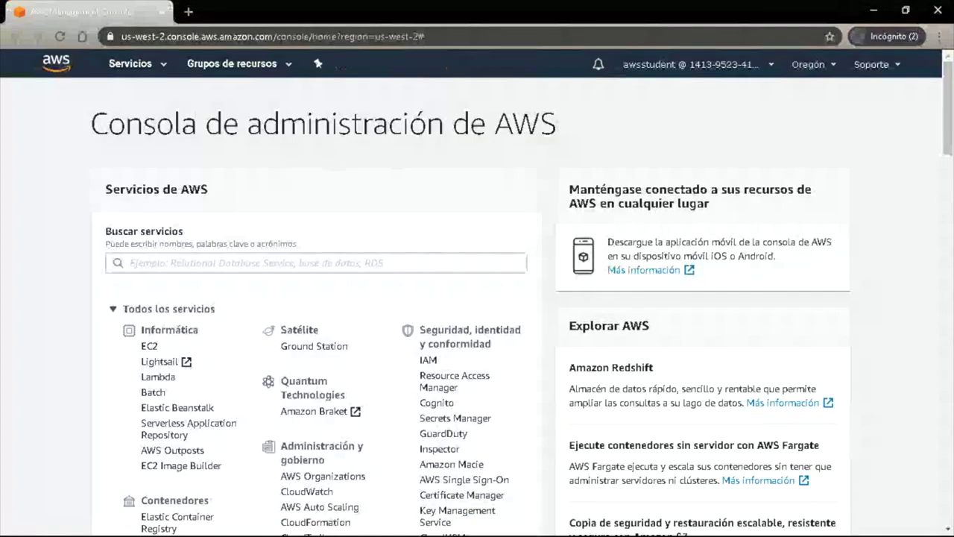
left_click(159, 66)
scroll(841, 330, "down", 1)
scroll(841, 331, "down", 3)
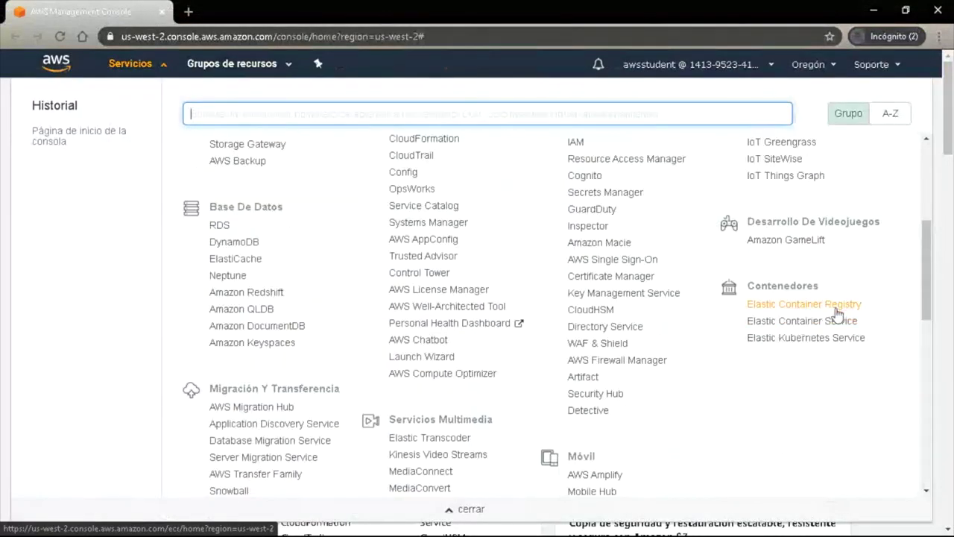
left_click(838, 304)
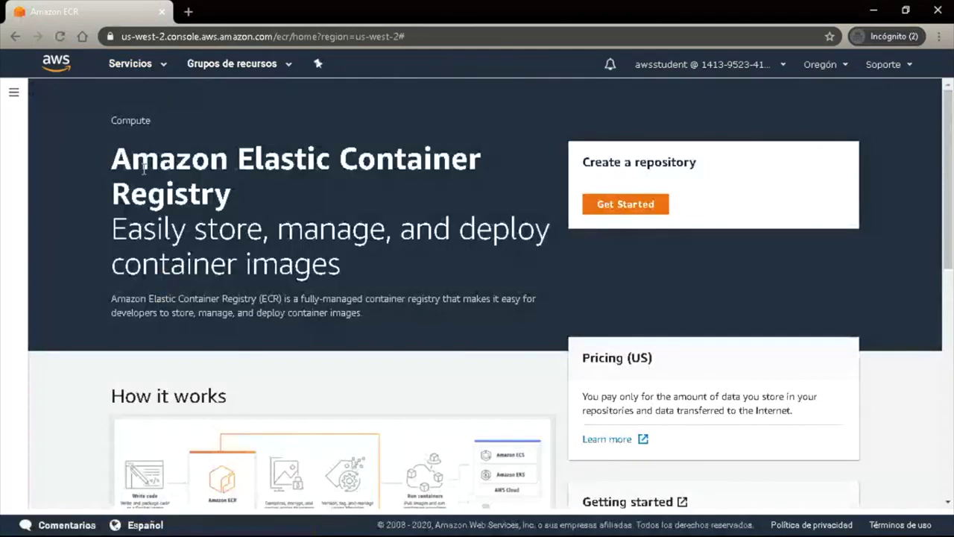
Step: Look over the Elastic Container Registry start page and create a repository named myrepo
scroll(501, 216, "down", 2)
scroll(566, 216, "up", 2)
left_click(632, 208)
left_click(392, 245)
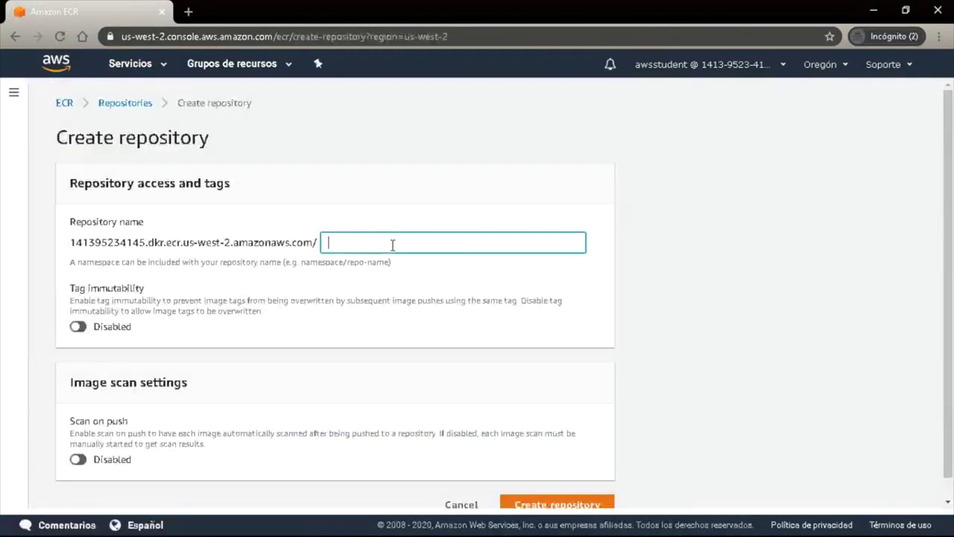
type("myrepo")
left_click(522, 504)
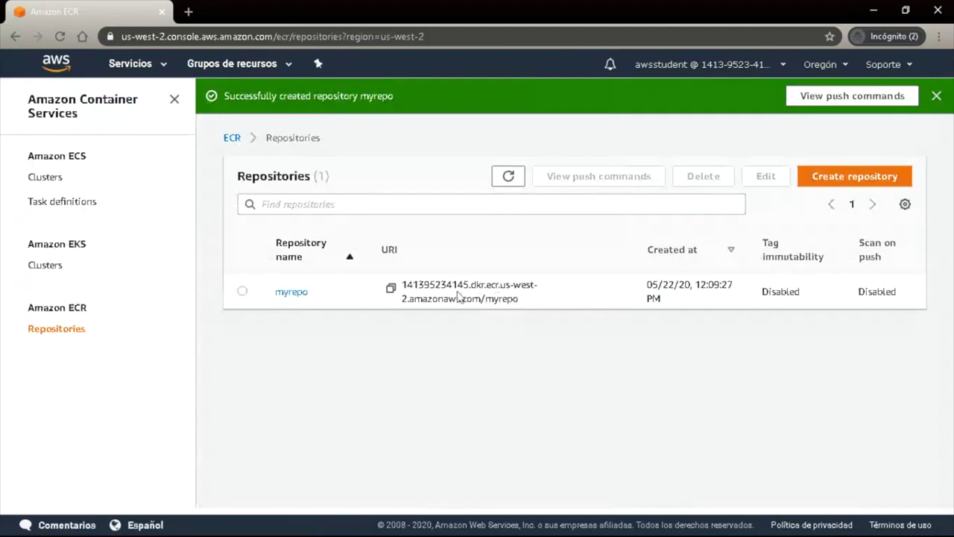
Step: Copy the myrepo repository's URI and paste it into a new Notepad document
left_click_drag(402, 284, 520, 298)
right_click(491, 294)
left_click(515, 301)
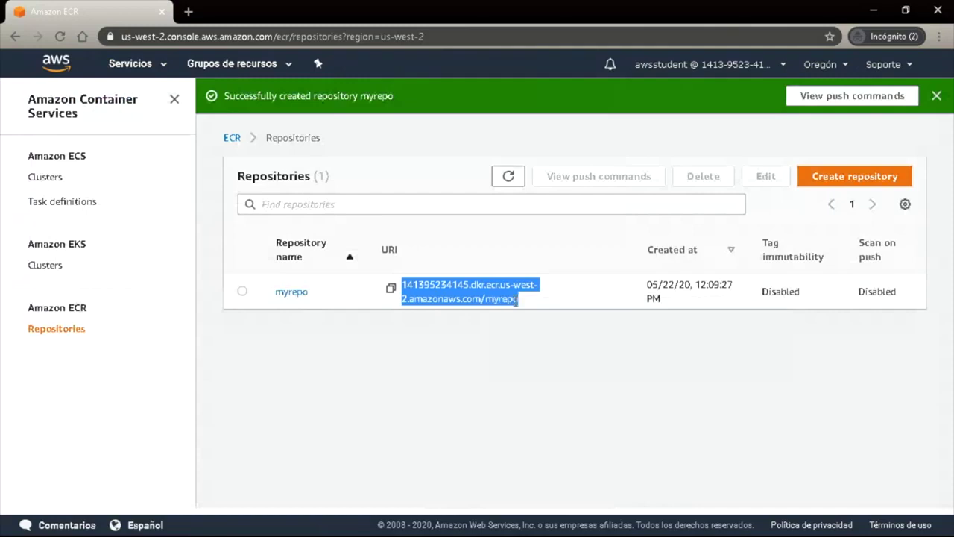
key("super+r")
type("not")
key("alt+Tab")
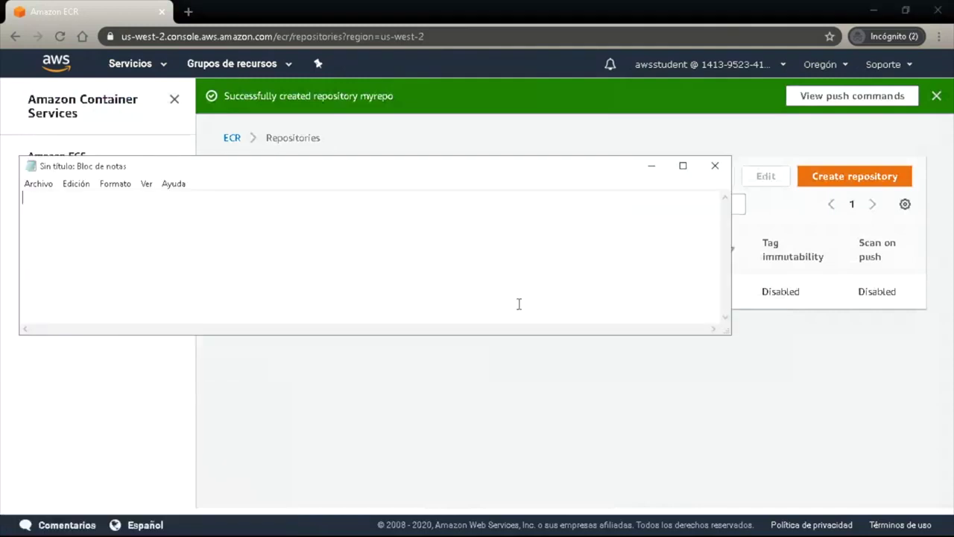
key("ctrl+v")
left_click(650, 164)
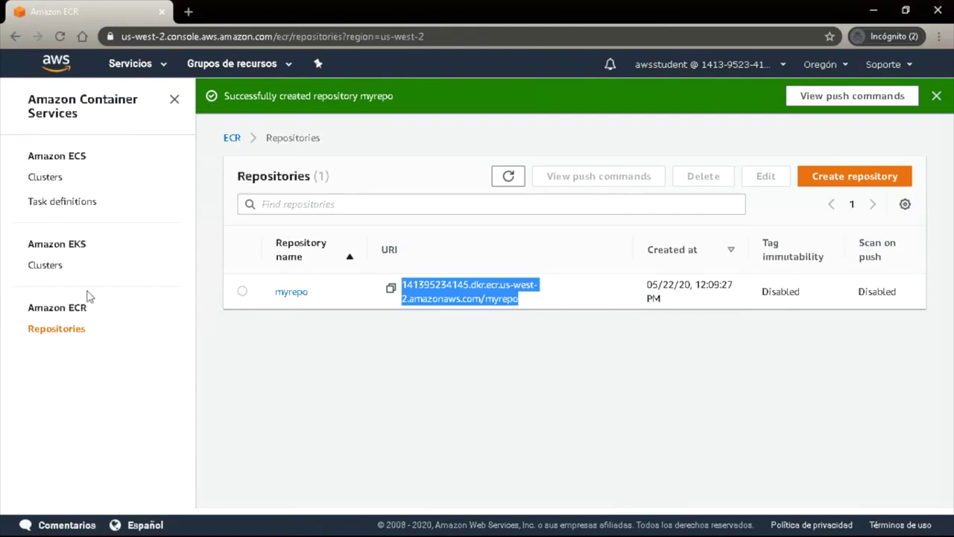
Step: Open the myrepo repository's image list, and list the local Docker images in PowerShell with docker images
left_click(293, 297)
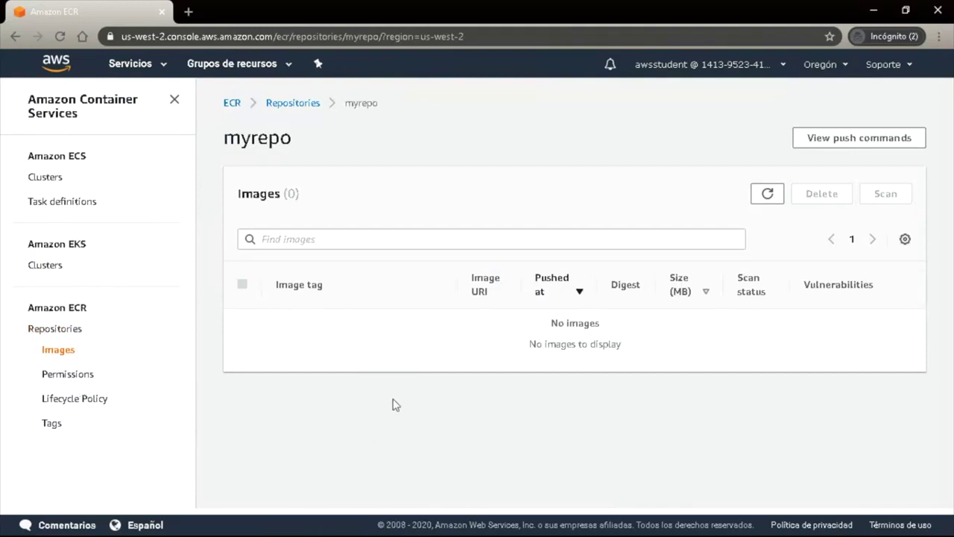
key("alt+Tab")
key("alt+Tab")
key("alt+Tab")
key("alt+Tab")
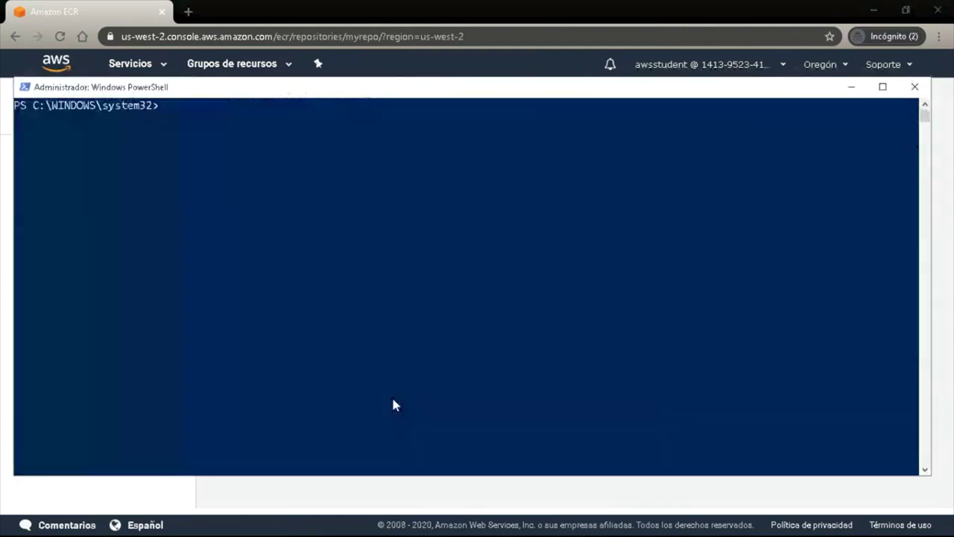
type("docker images")
key("Return")
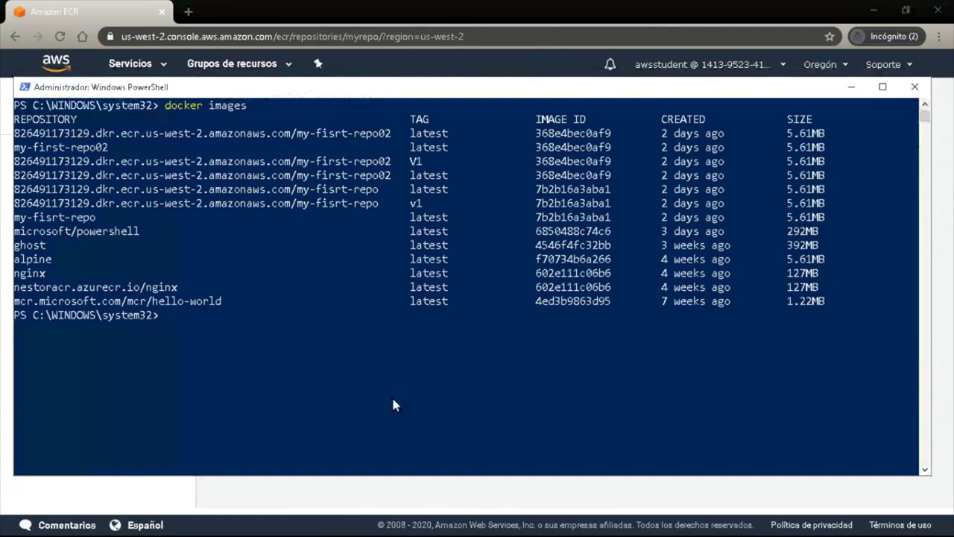
left_click(851, 87)
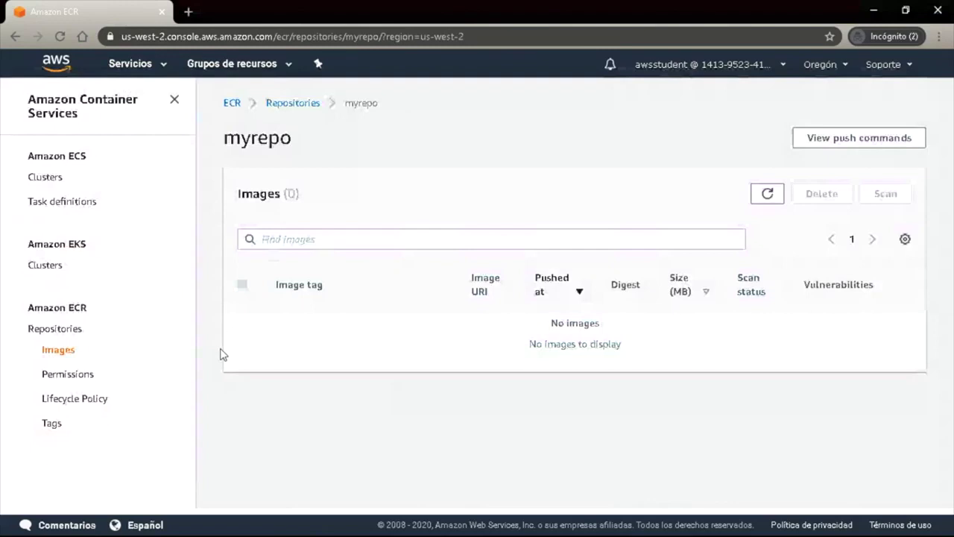
Step: Check the myrepo repository URI noted in Notepad and go back to the repository page
key("alt+Tab")
left_click_drag(377, 216, 5, 198)
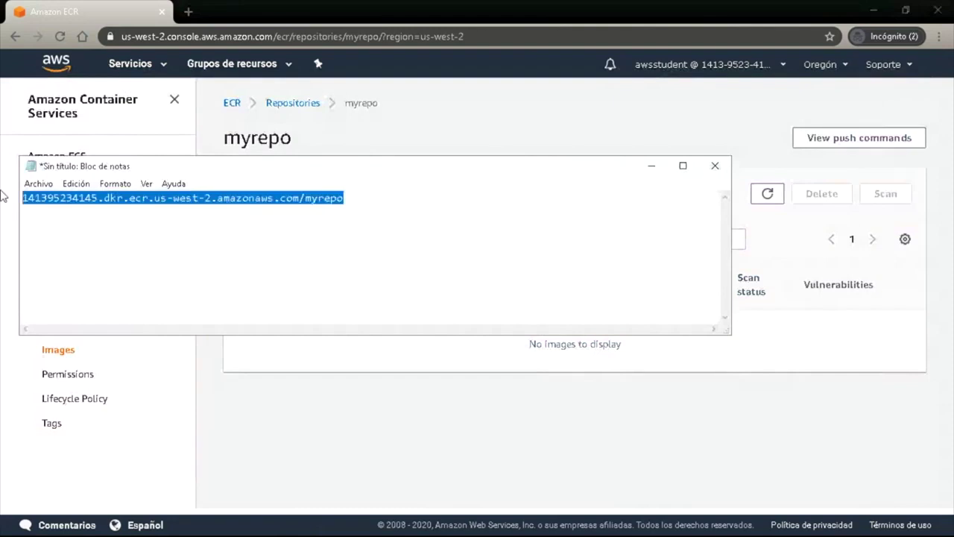
left_click(649, 167)
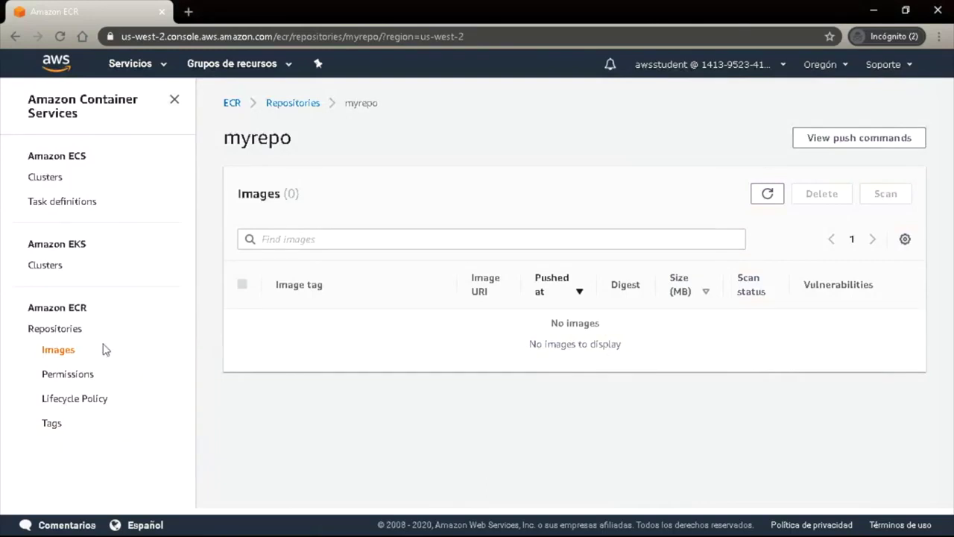
Step: Add a permission statement named my_repository_statement to the myrepo repository's permissions
left_click(66, 375)
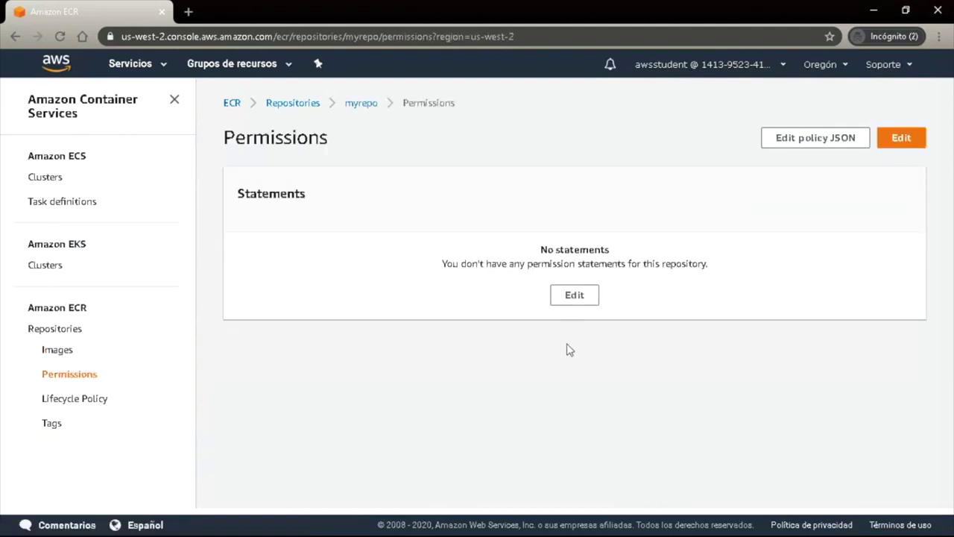
left_click(576, 295)
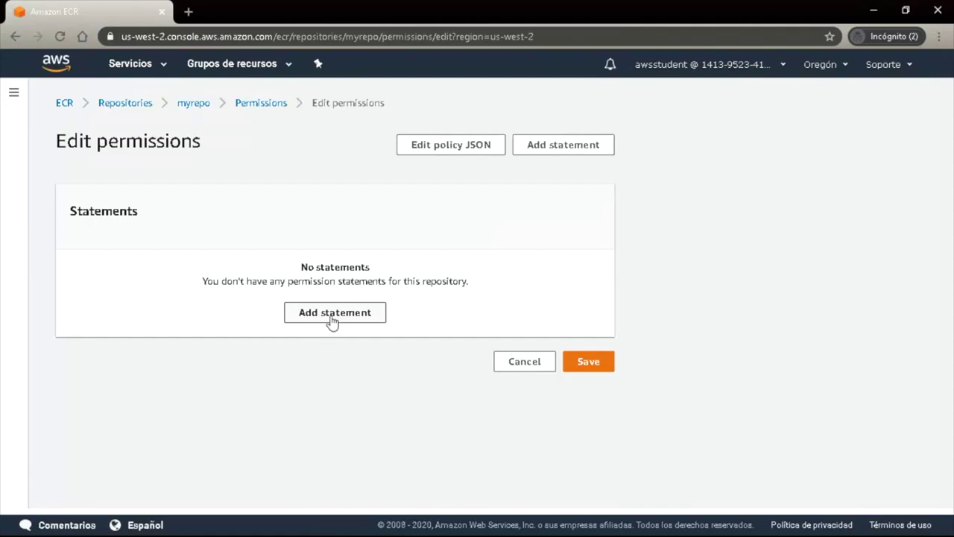
left_click(332, 313)
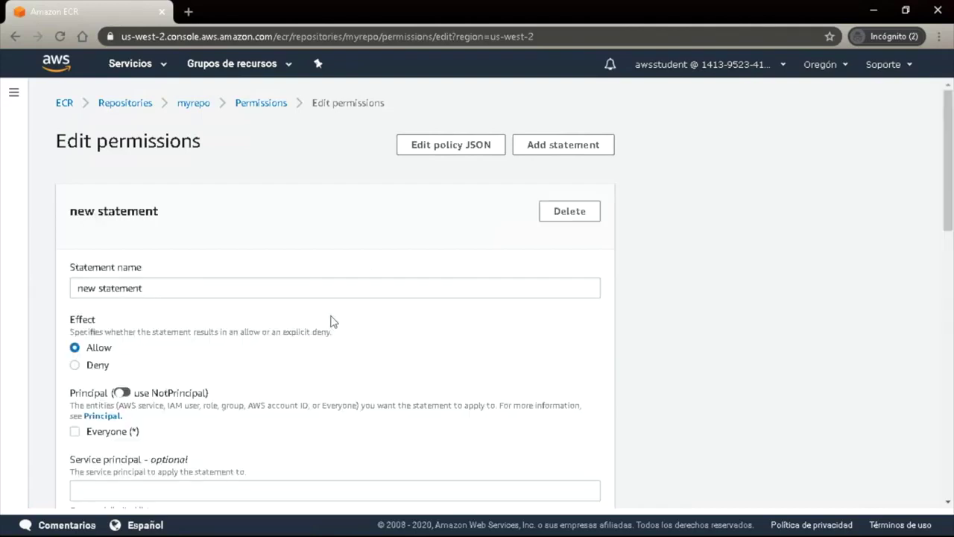
left_click_drag(205, 283, 11, 277)
type("my")
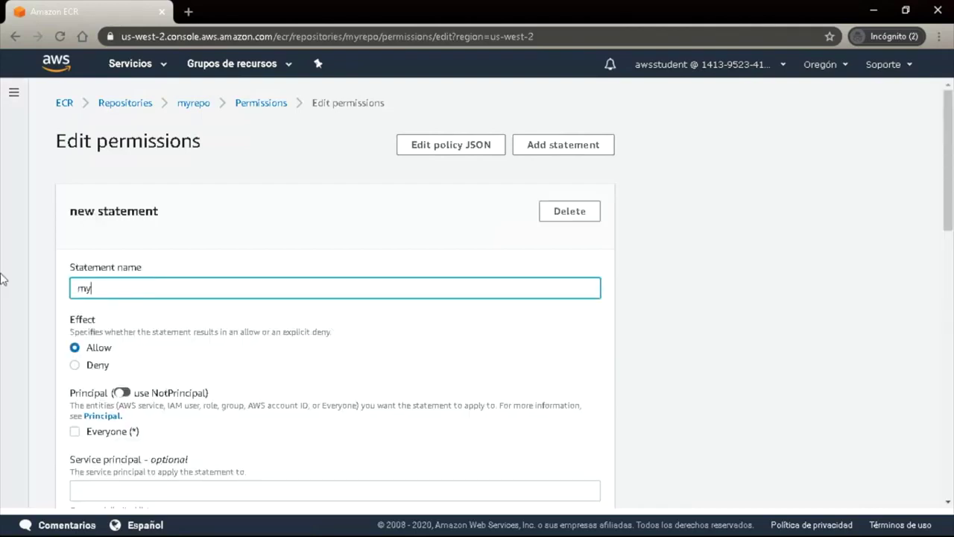
type("_repository_statement")
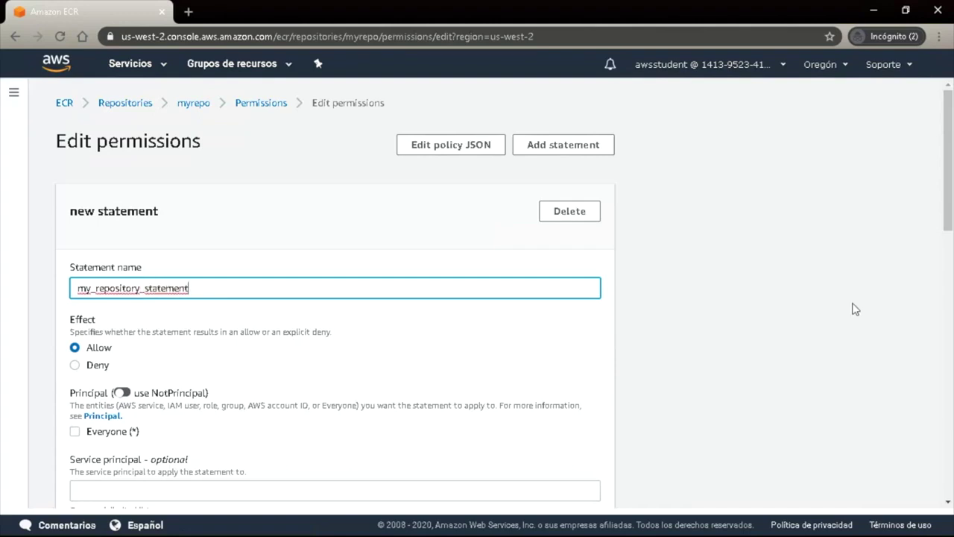
Step: Find EC2InstanceRole among the IAM entities and select it as the statement's principal
scroll(651, 330, "down", 5)
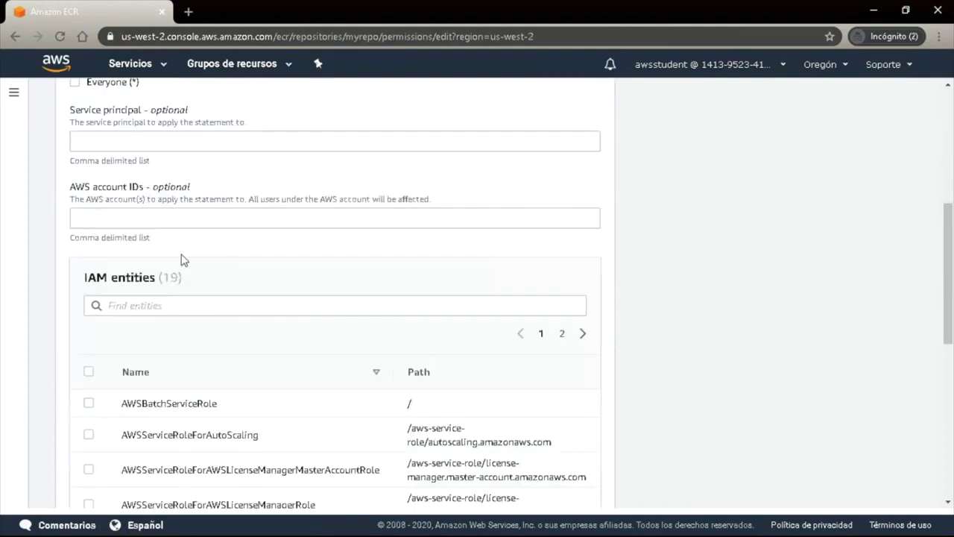
scroll(384, 300, "down", 3)
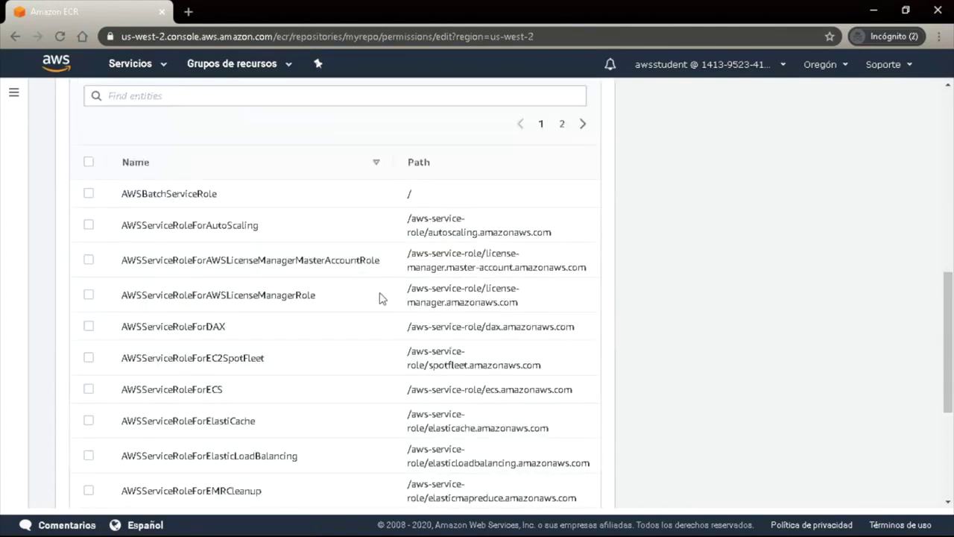
scroll(141, 192, "up", 1)
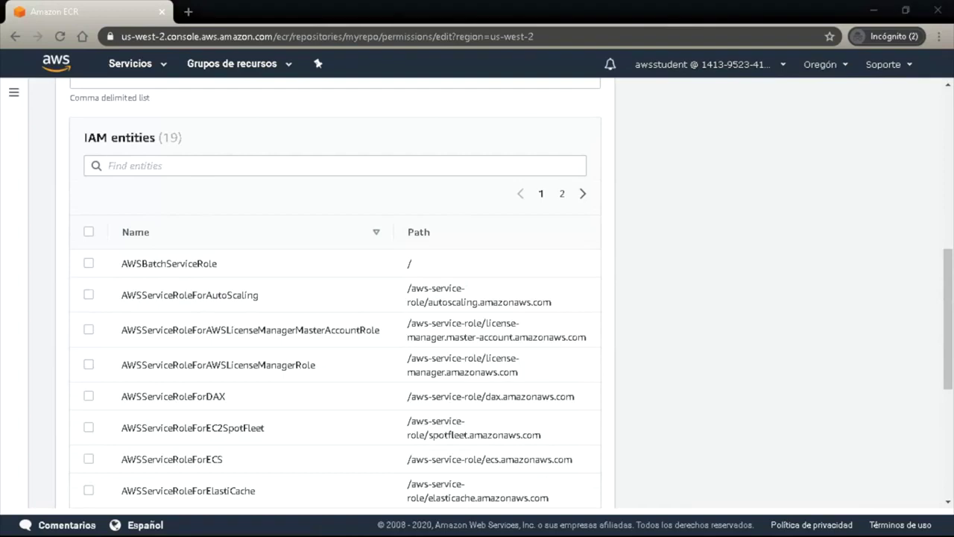
left_click(305, 164)
type("EC2InstanceRole")
left_click(88, 263)
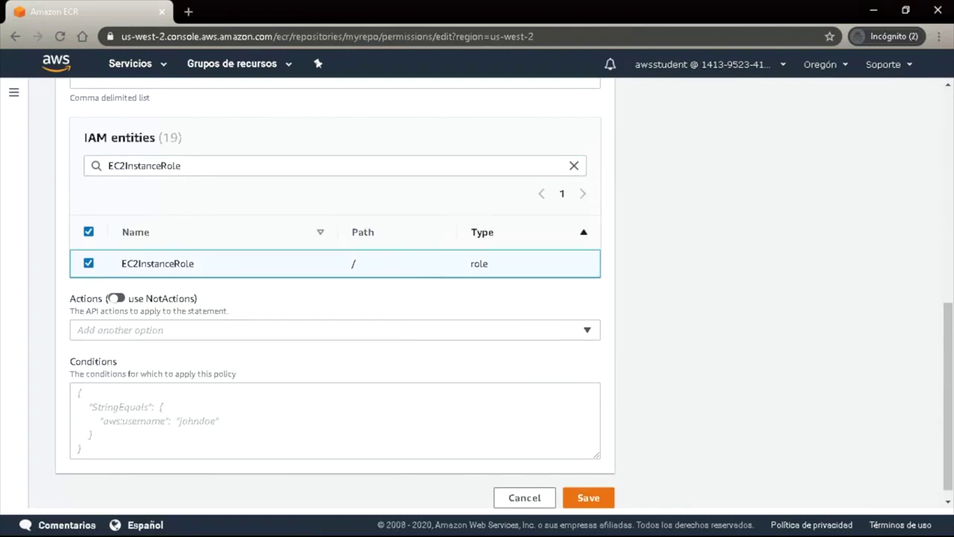
Step: Add the first eight ECR actions to the statement, from ecr:BatchCheckLayerAvailability through ecr:DescribeImages
left_click(246, 330)
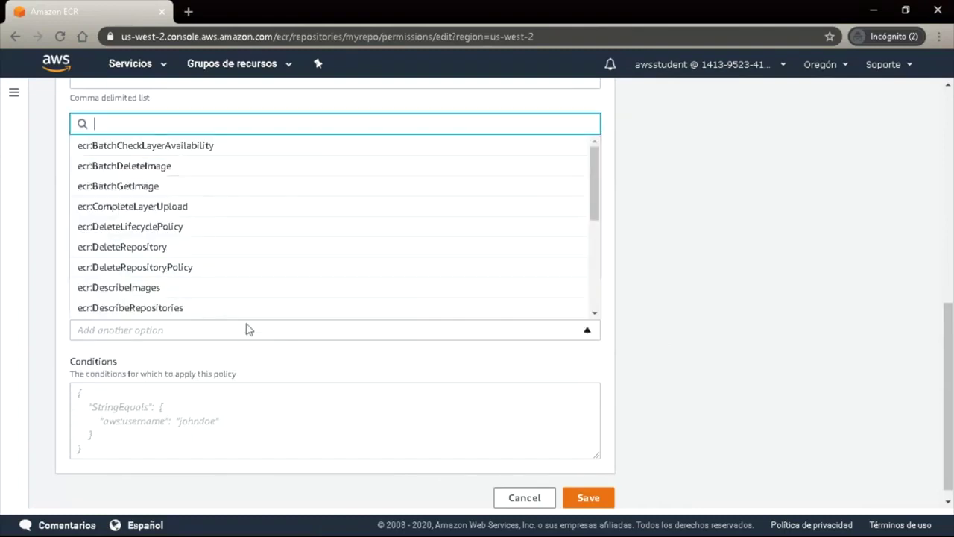
left_click(208, 148)
left_click(201, 167)
left_click(201, 186)
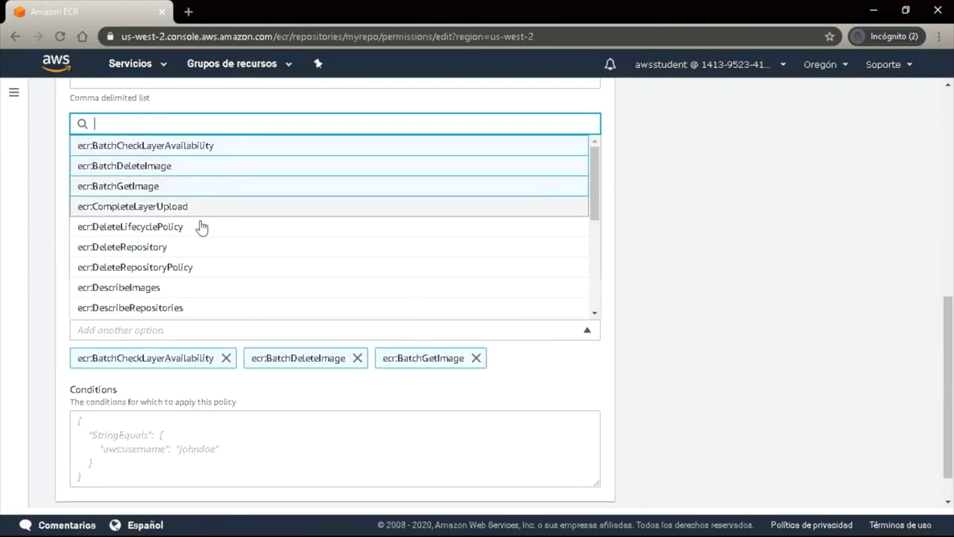
left_click(201, 227)
left_click(201, 247)
left_click(202, 267)
left_click(202, 287)
Step: Add the actions ecr:DescribeRepositories, ecr:GetLifecyclePolicyPreview, ecr:PutImage and ecr:UploadLayerPart to the statement
left_click_drag(596, 206, 600, 239)
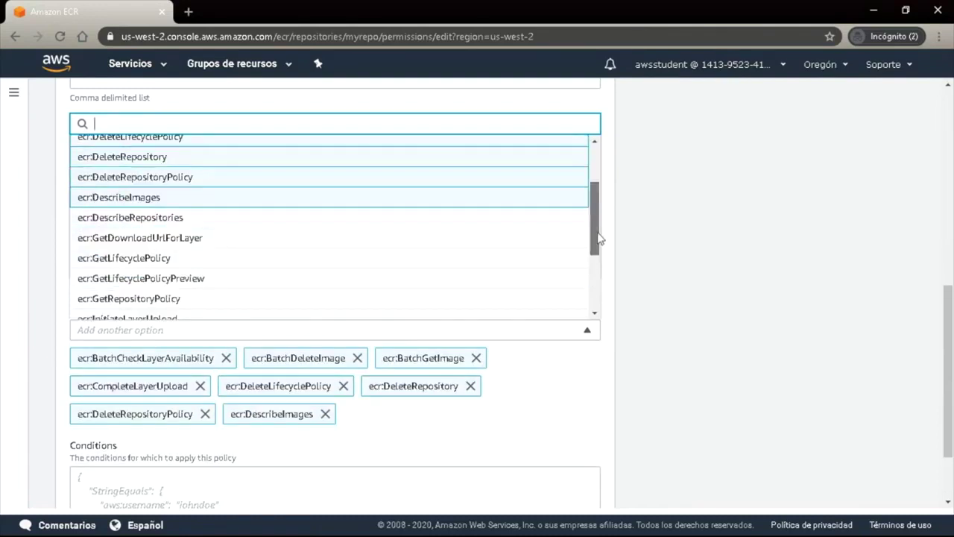
left_click(181, 218)
scroll(361, 249, "down", 2)
left_click(186, 232)
scroll(239, 284, "down", 3)
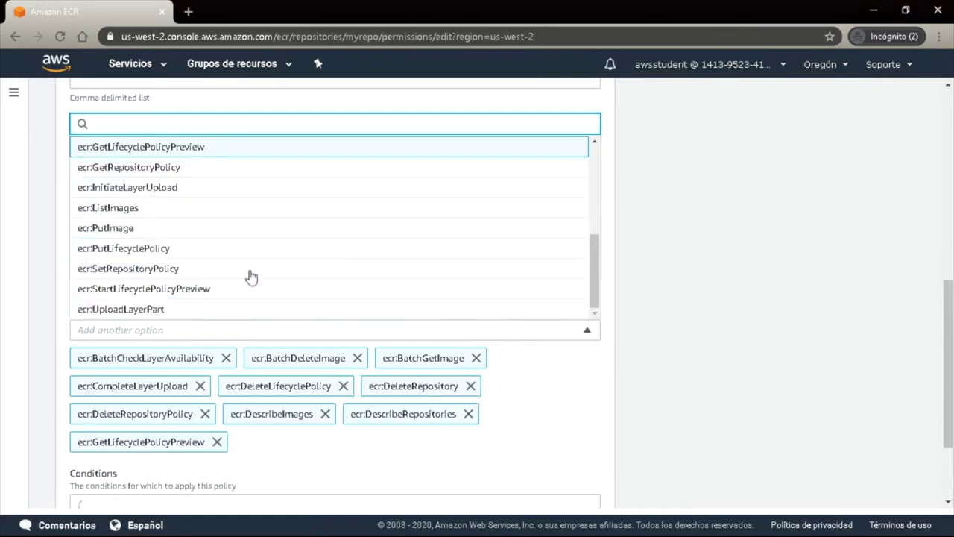
left_click(166, 228)
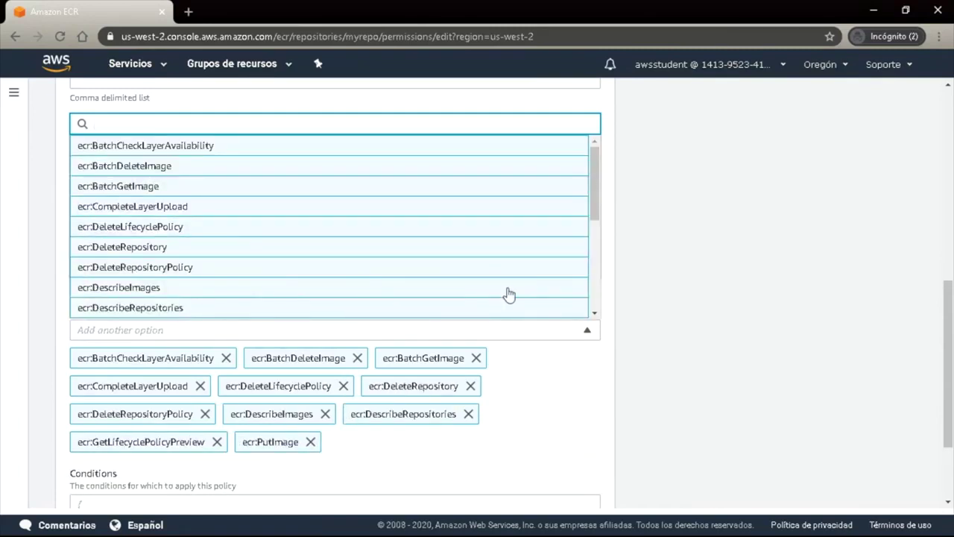
scroll(508, 295, "down", 5)
scroll(214, 187, "down", 1)
scroll(231, 379, "up", 5)
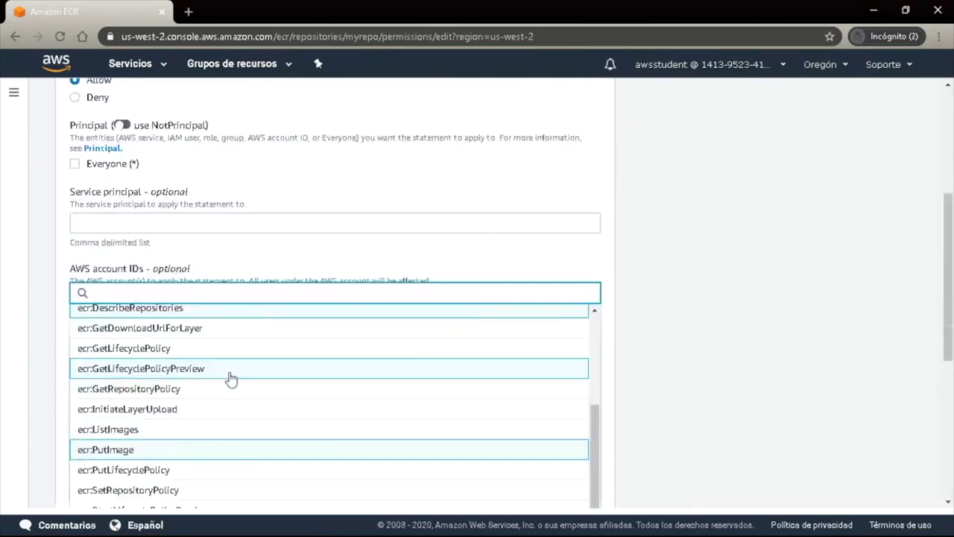
scroll(185, 410, "down", 3)
scroll(255, 250, "down", 3)
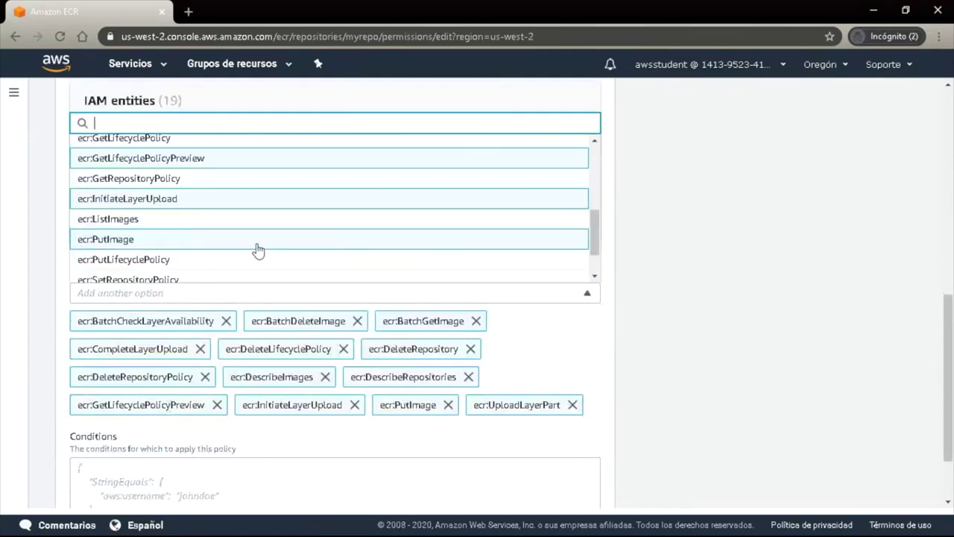
scroll(181, 213, "up", 3)
scroll(182, 199, "down", 3)
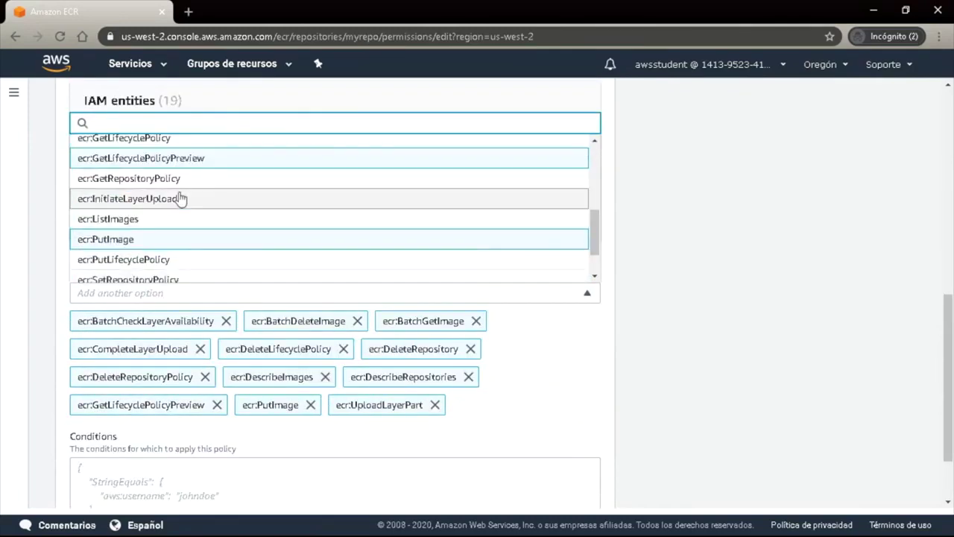
Step: Add ecr:InitiateLayerUpload and all remaining unselected ECR actions, including ecr:GetDownloadUrlForLayer, ecr:GetLifecyclePolicy, ecr:ListImages and ecr:SetRepositoryPolicy
left_click(179, 198)
scroll(241, 236, "down", 1)
left_click(172, 170)
scroll(234, 200, "up", 4)
scroll(250, 208, "down", 1)
scroll(250, 208, "down", 3)
left_click(166, 213)
scroll(284, 202, "down", 4)
left_click(188, 181)
scroll(272, 213, "down", 2)
left_click(283, 188)
scroll(296, 213, "down", 2)
left_click(219, 230)
scroll(258, 216, "down", 6)
scroll(248, 231, "up", 9)
scroll(248, 232, "down", 3)
scroll(311, 294, "down", 2)
scroll(434, 257, "down", 2)
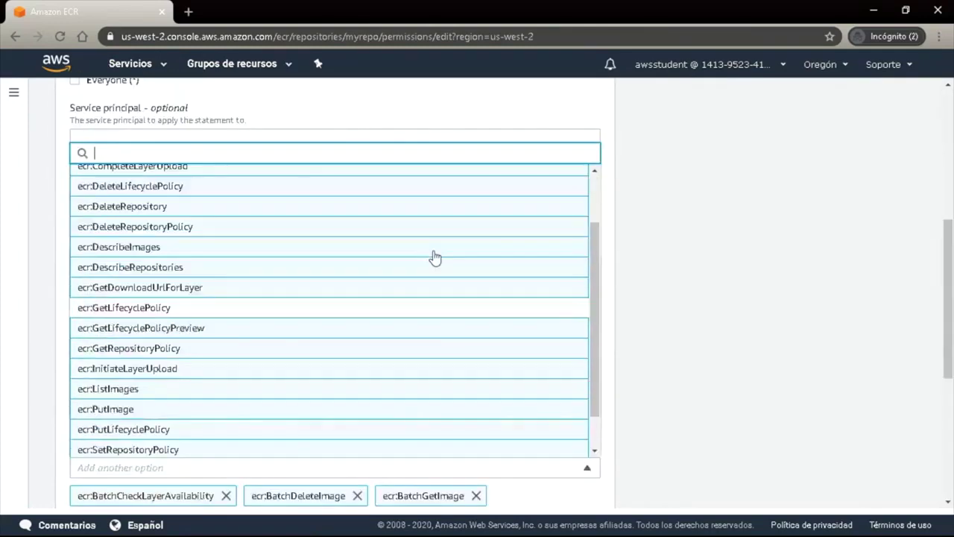
scroll(435, 257, "down", 1)
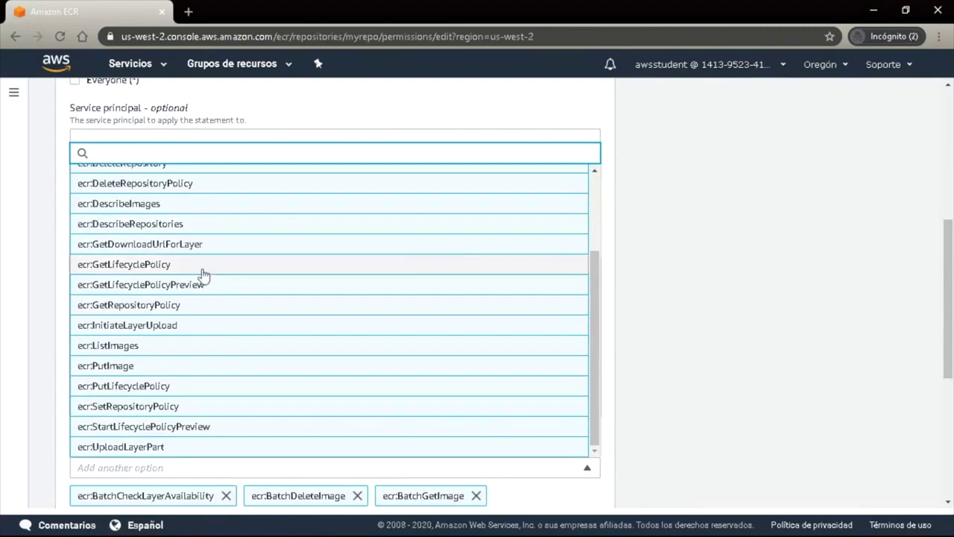
left_click(707, 274)
Step: Save the permission statement, review its role and actions, and return to the myrepo image list
scroll(707, 274, "down", 4)
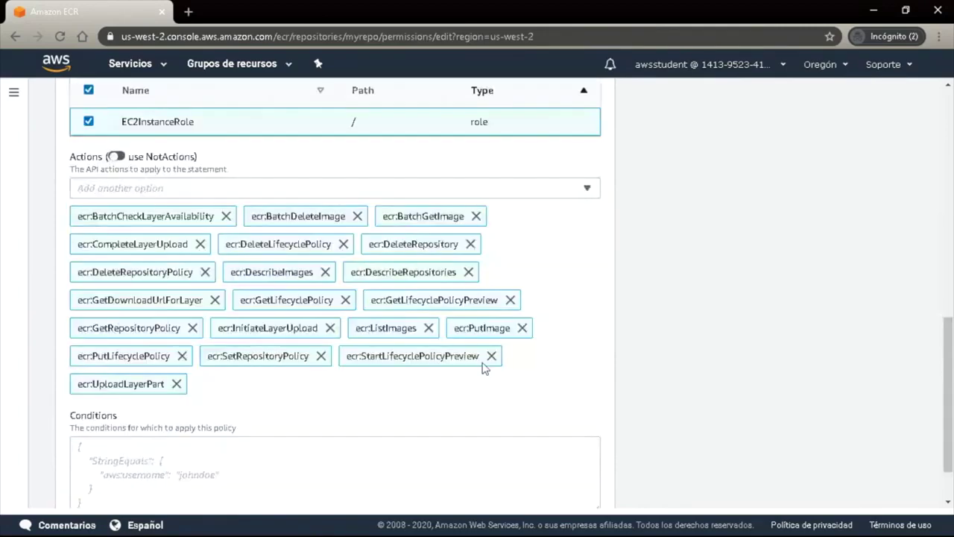
scroll(215, 250, "down", 1)
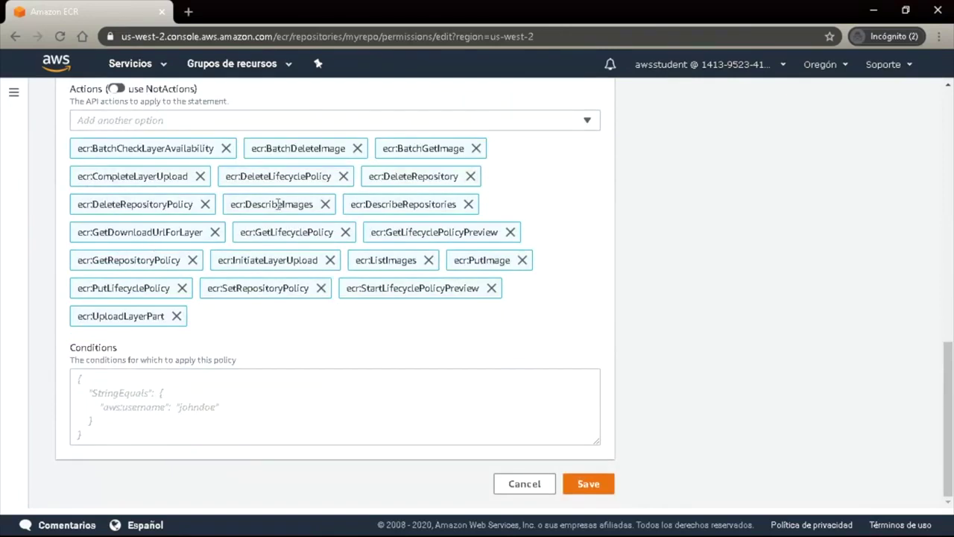
left_click(588, 484)
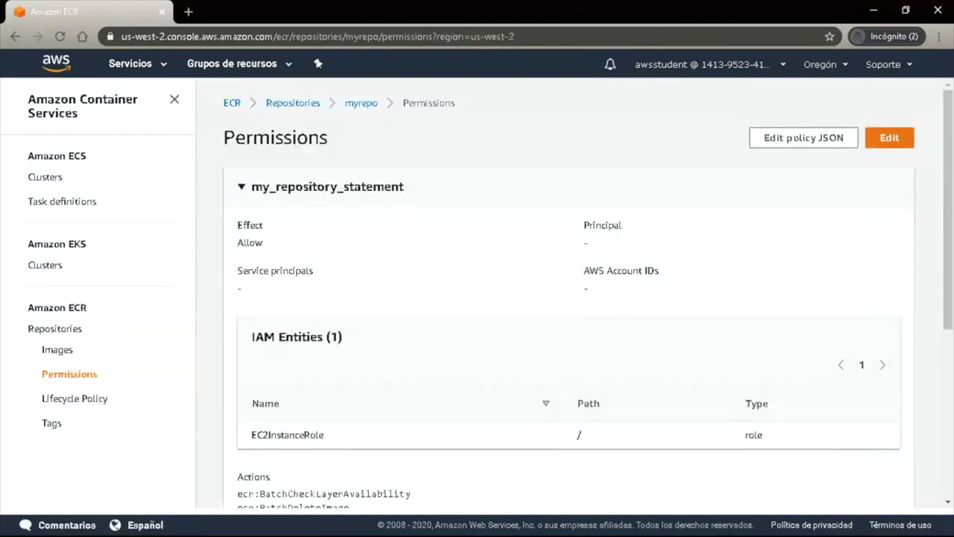
scroll(384, 330, "down", 2)
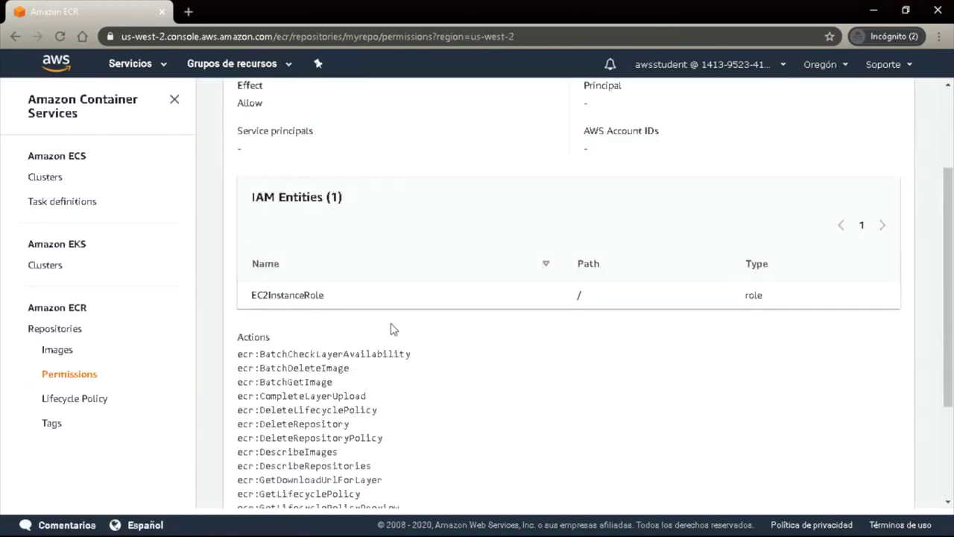
scroll(388, 324, "up", 2)
left_click(60, 352)
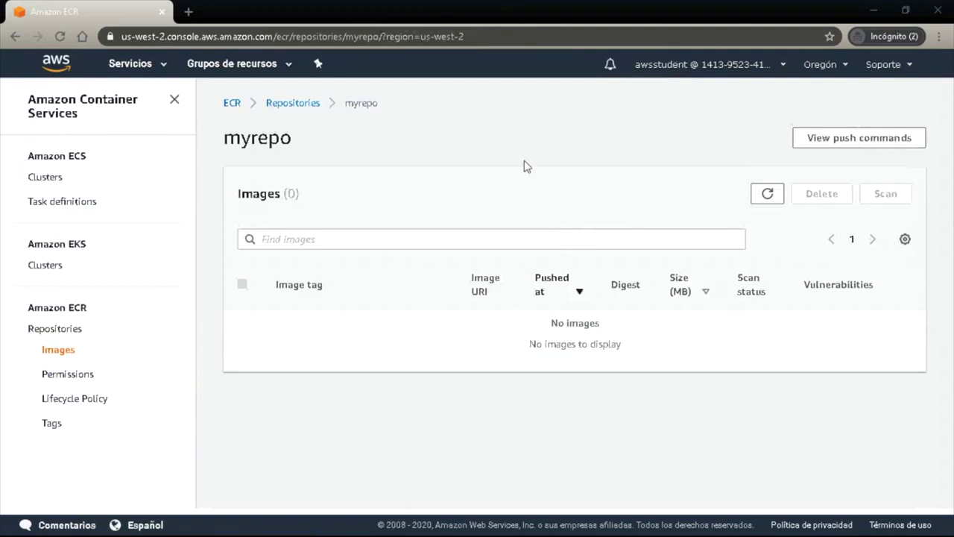
key("super")
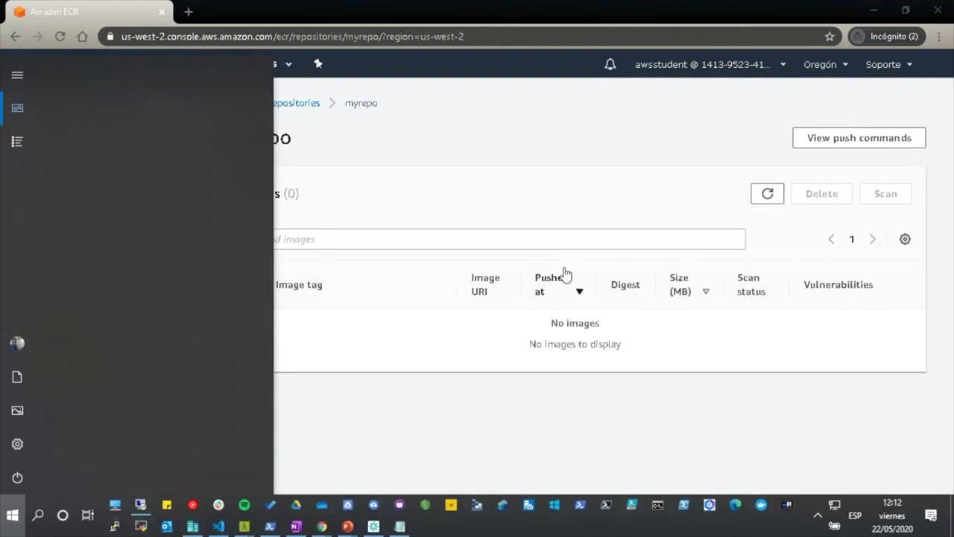
left_click(564, 273)
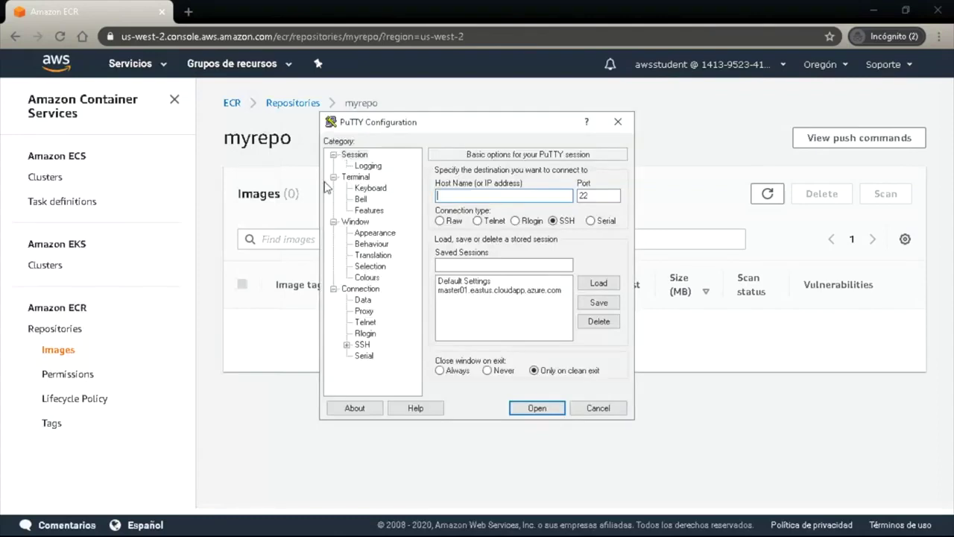
left_click(348, 345)
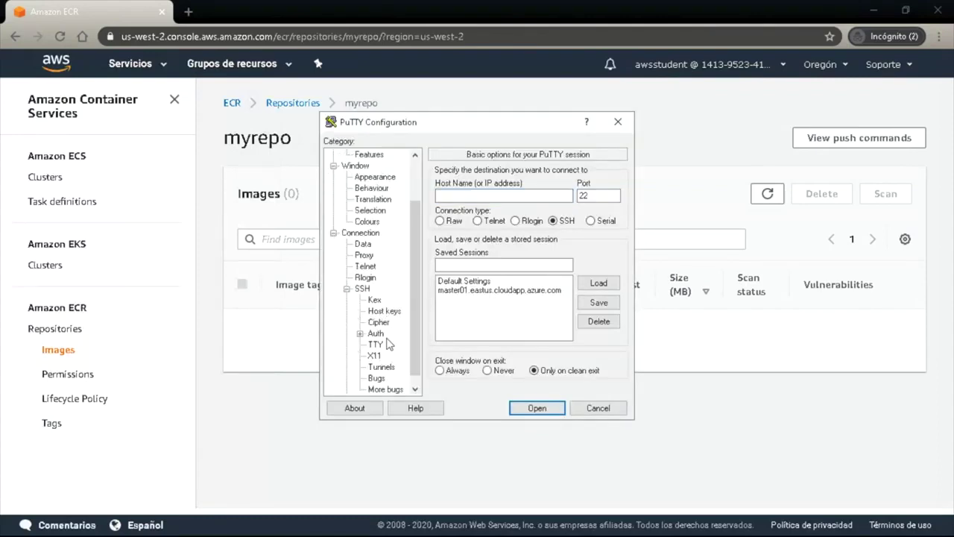
left_click(375, 333)
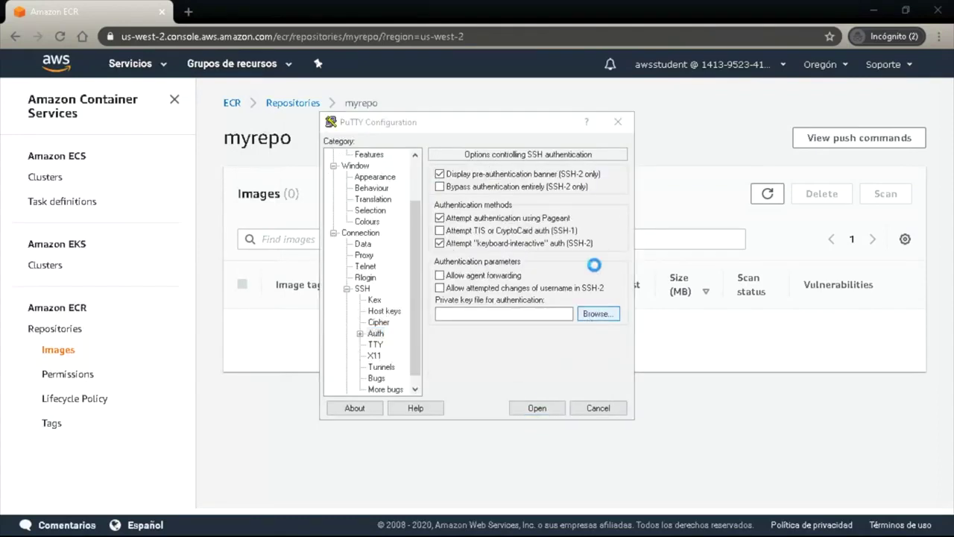
left_click(592, 231)
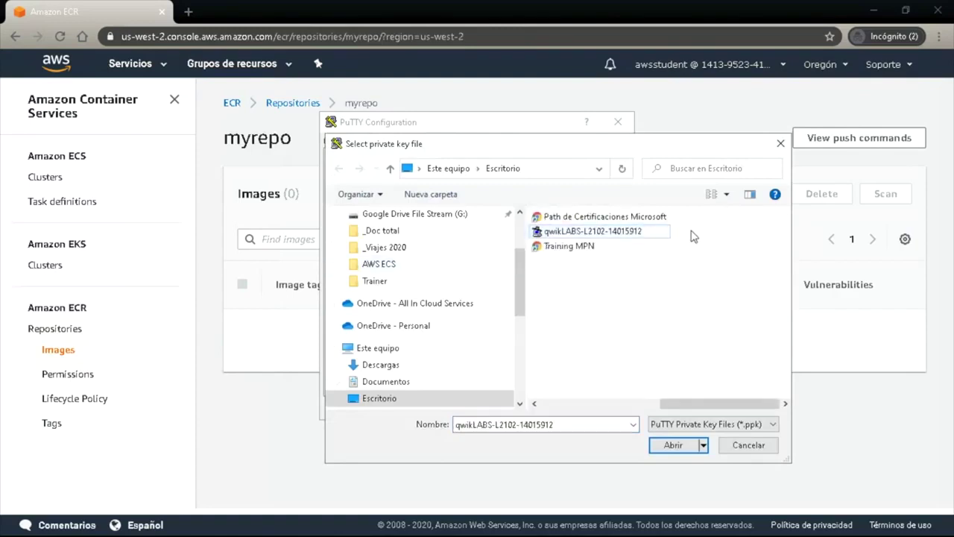
double_click(589, 231)
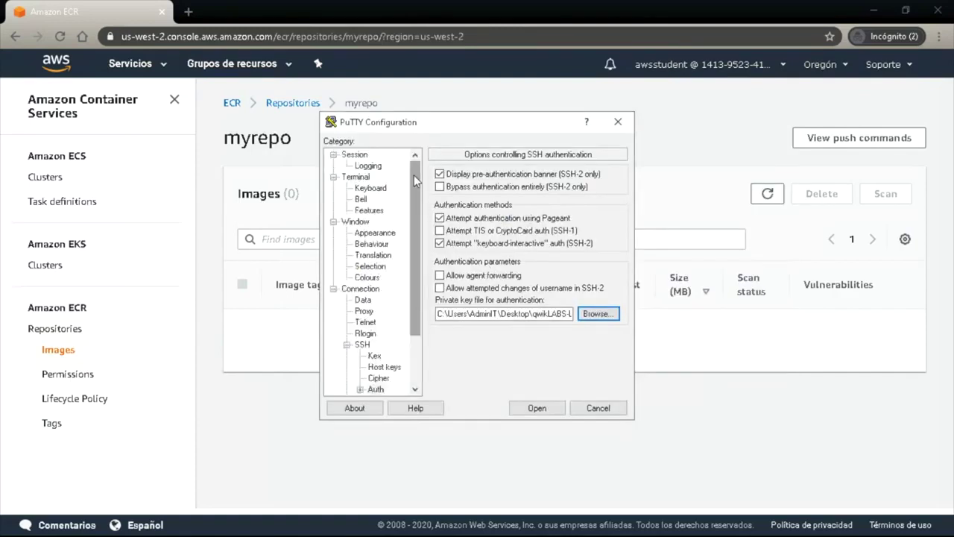
Step: Connect to host 34.219.188.3 over SSH on port 22 and accept the server's host key
left_click(354, 154)
left_click(504, 195)
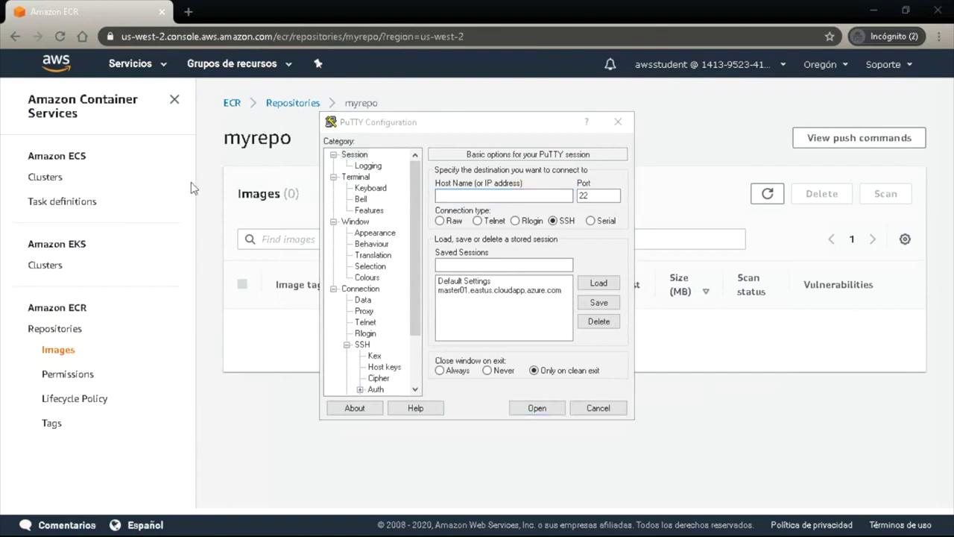
type("34.219.188.3")
left_click(558, 407)
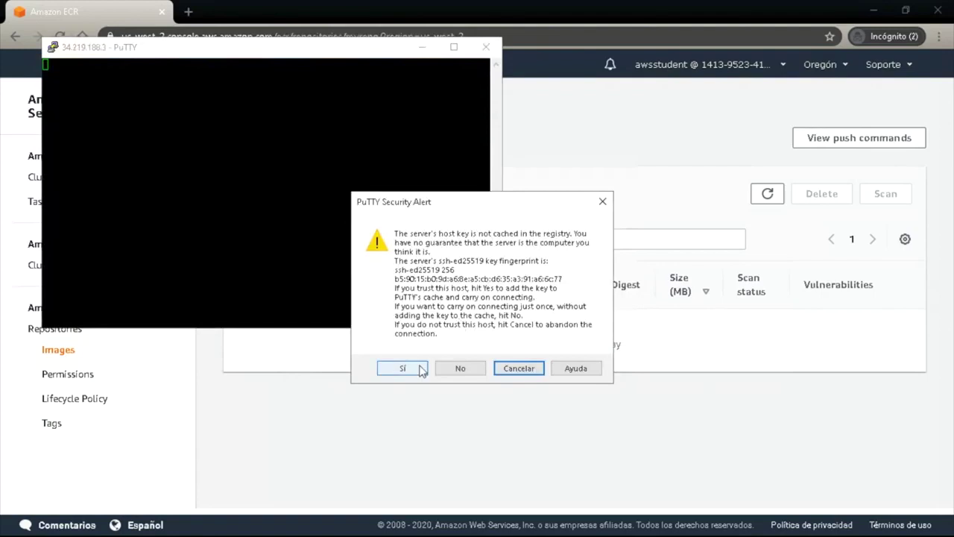
left_click(410, 368)
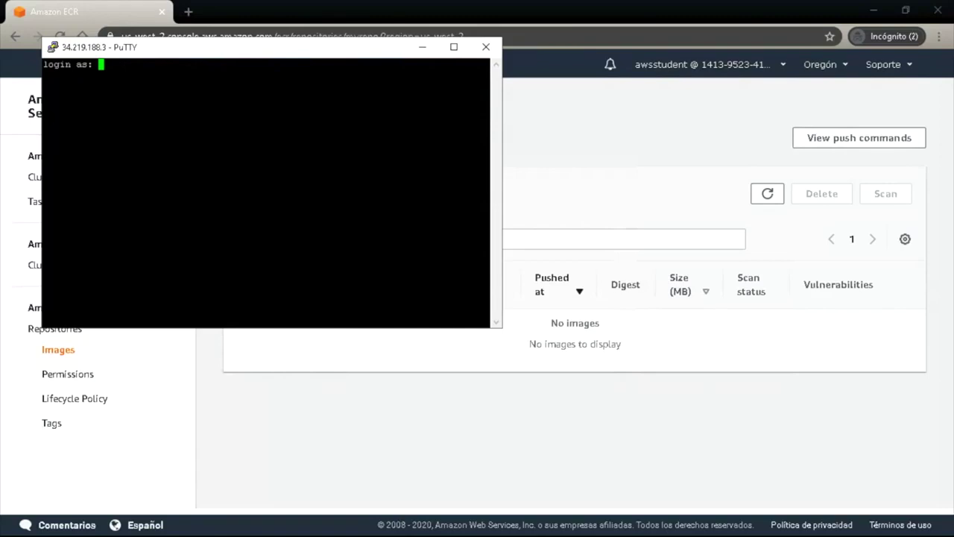
Step: Log in to the SSH session as ec2-user
type("ec2-us")
key("BackSpace")
type("ser")
key("BackSpace")
key("BackSpace")
key("BackSpace")
key("BackSpace")
key("BackSpace")
type("-user")
key("Return")
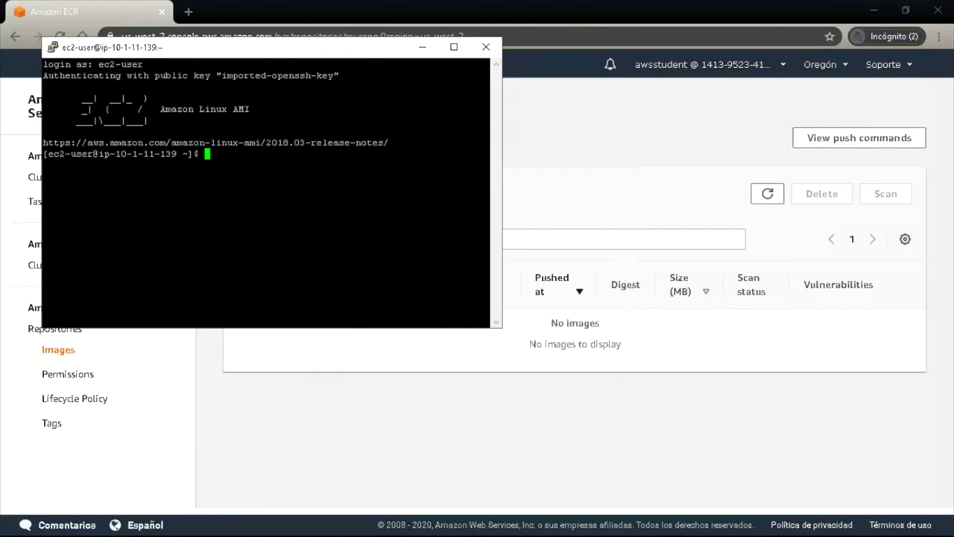
Step: Reposition and widen the PuTTY terminal window over the browser
left_click_drag(268, 52, 655, 90)
left_click_drag(430, 142, 115, 142)
left_click_drag(520, 94, 545, 85)
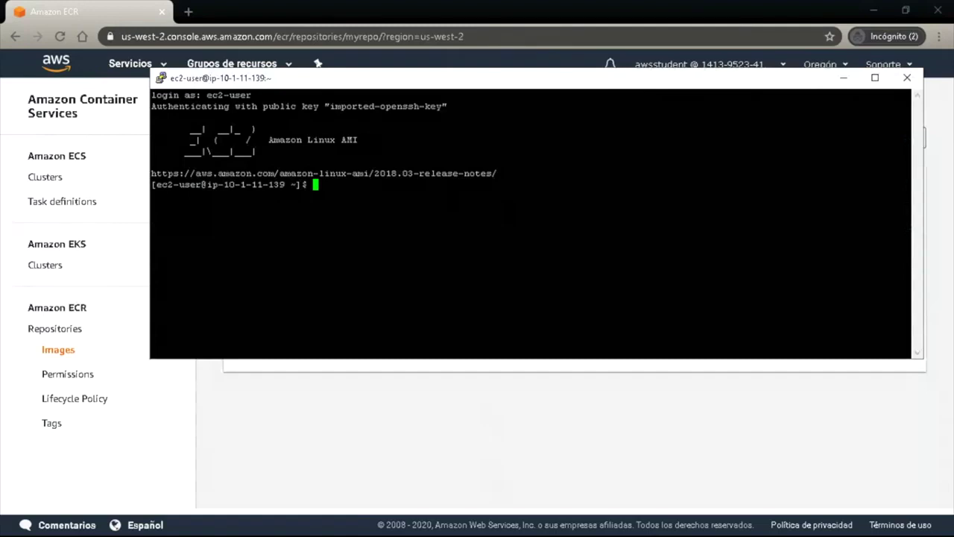
Step: List the running Docker containers on the instance with docker ps
type("dock")
key("BackSpace")
key("BackSpace")
key("BackSpace")
key("BackSpace")
type("docker ps")
key("Return")
Step: Check the Docker client and server details with docker version
type("doc")
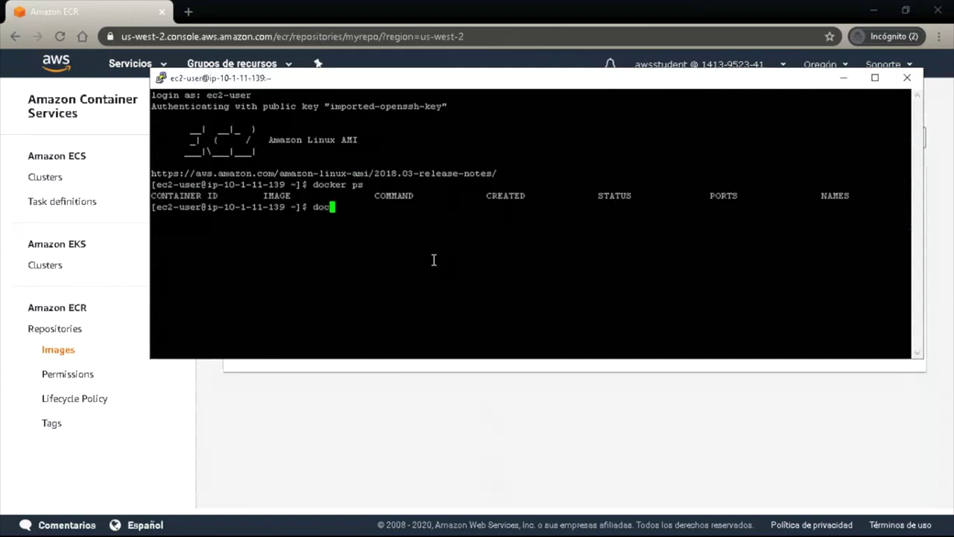
key("BackSpace")
key("BackSpace")
key("BackSpace")
type("docker version")
key("Return")
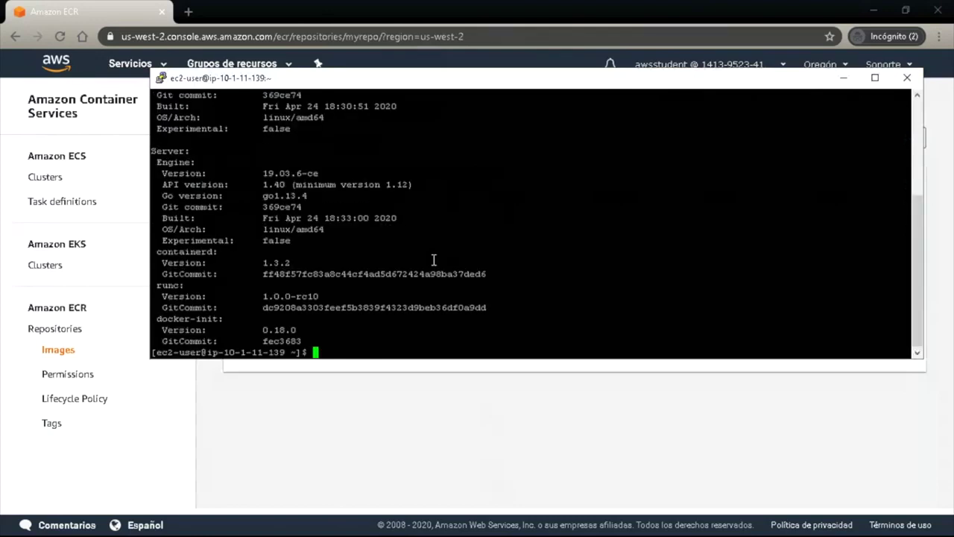
Step: Make the terminal window taller over the browser and query the local Docker images with docker images ls
left_click(527, 378)
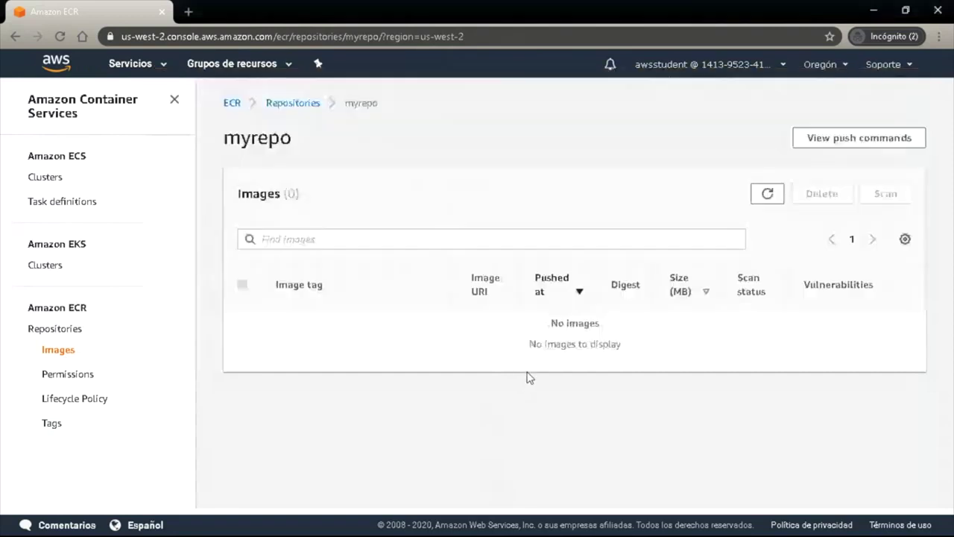
key("alt+Tab")
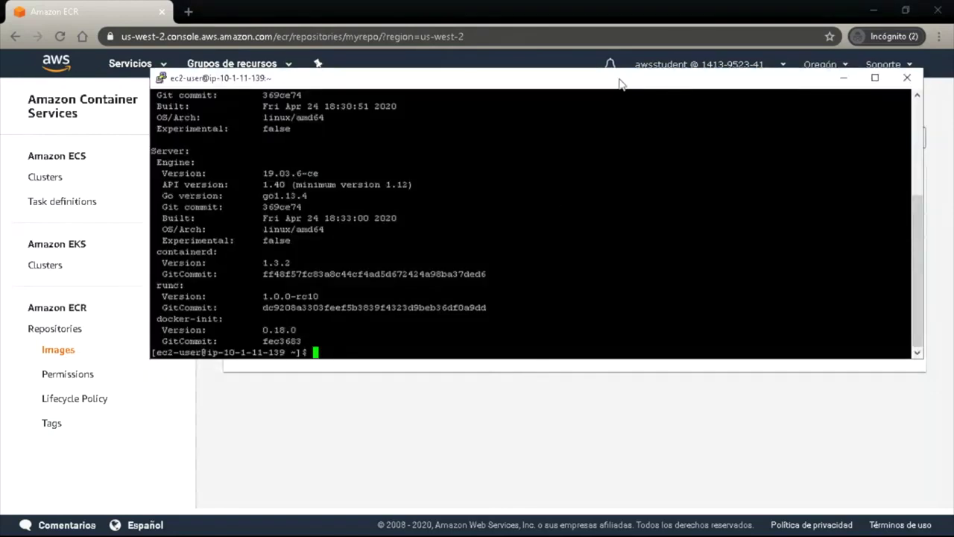
left_click_drag(621, 84, 575, 72)
left_click_drag(652, 357, 639, 458)
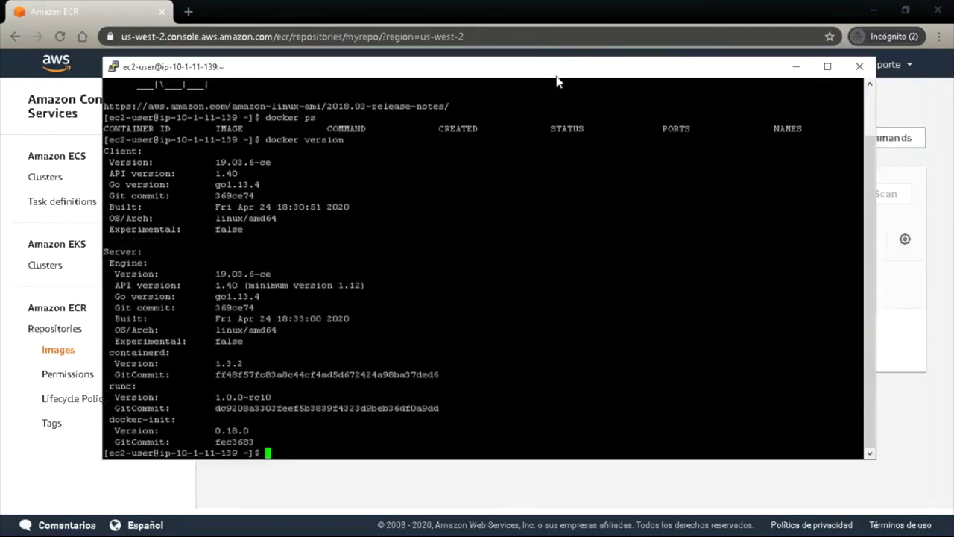
left_click_drag(557, 77, 604, 77)
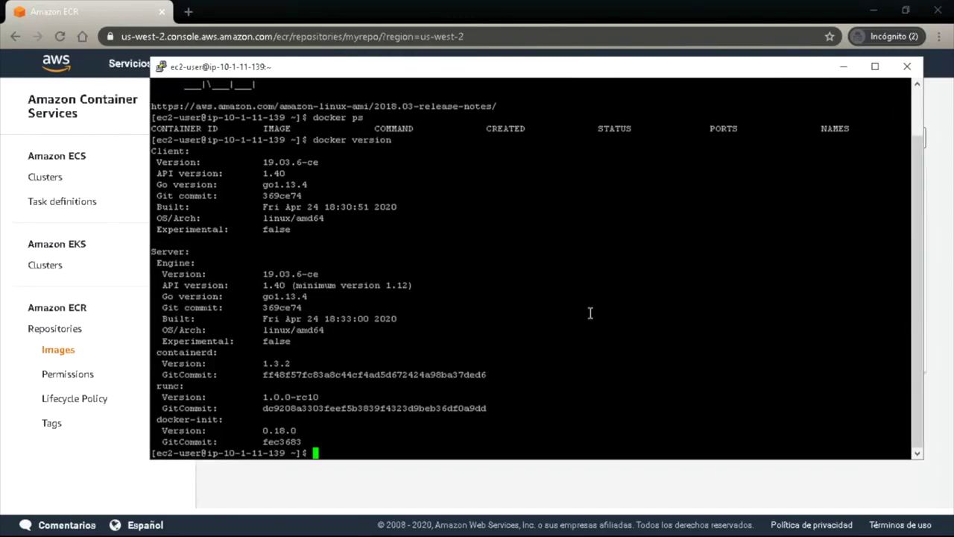
type("docker images ls")
key("Return")
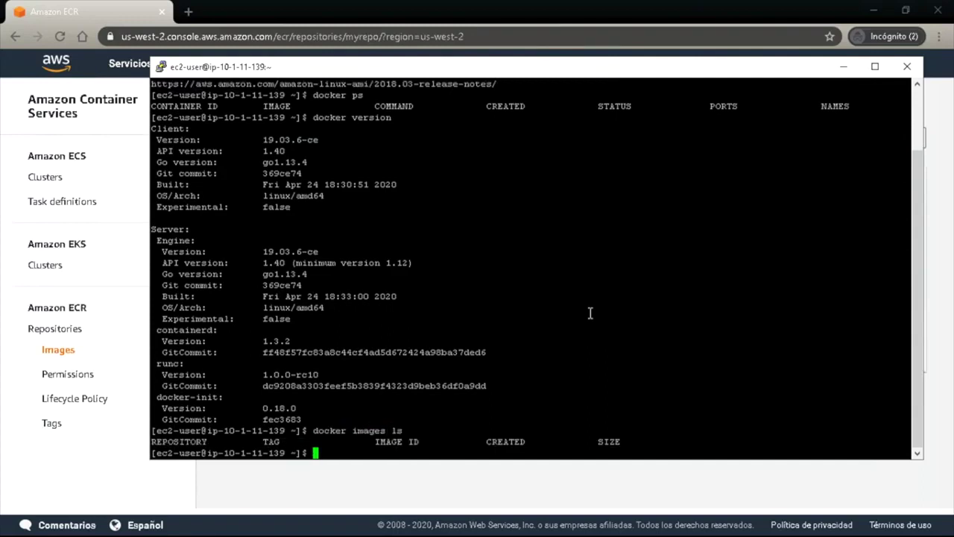
Step: Begin a docker pull command in the terminal and open hub.docker.com in a new browser tab, returning to the Amazon ECR tab
type("docker pull")
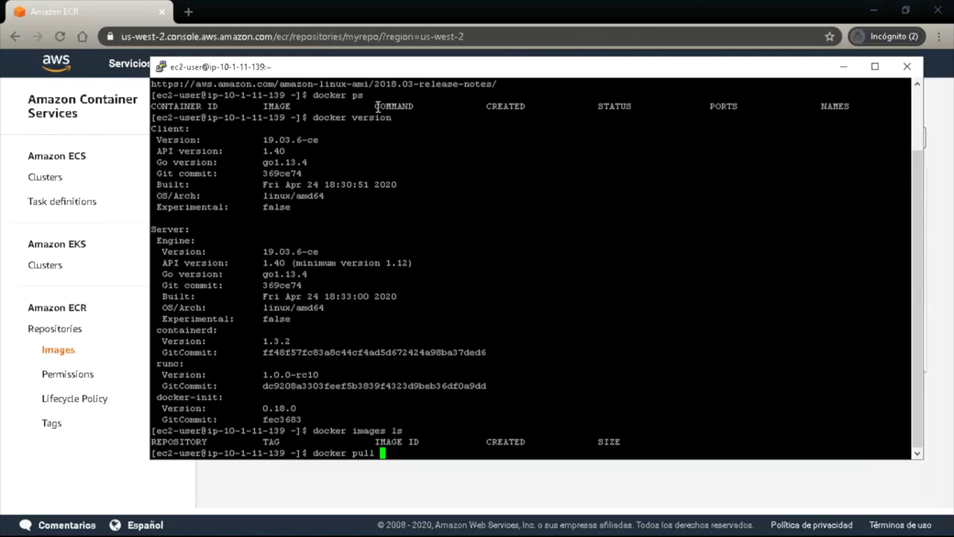
left_click(188, 11)
type("h")
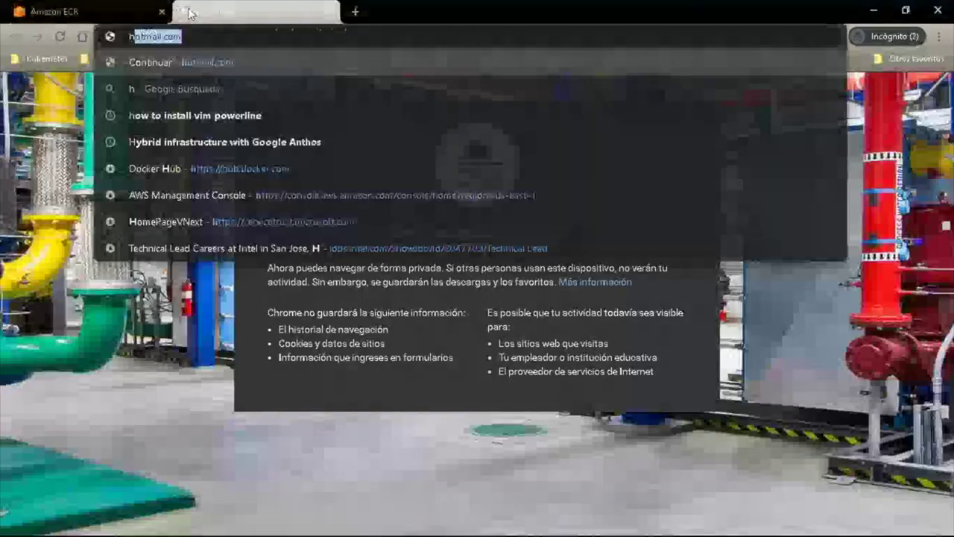
type("u")
key("Return")
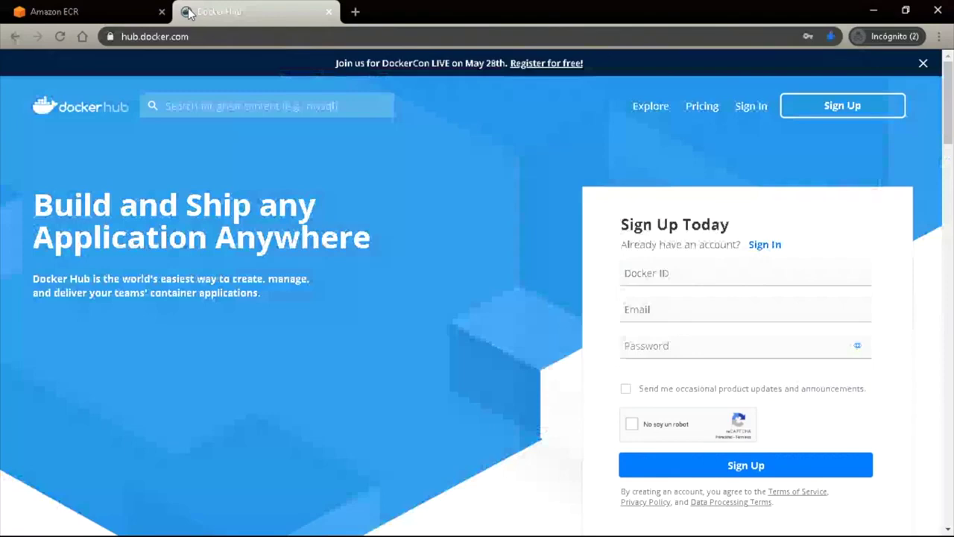
left_click(118, 20)
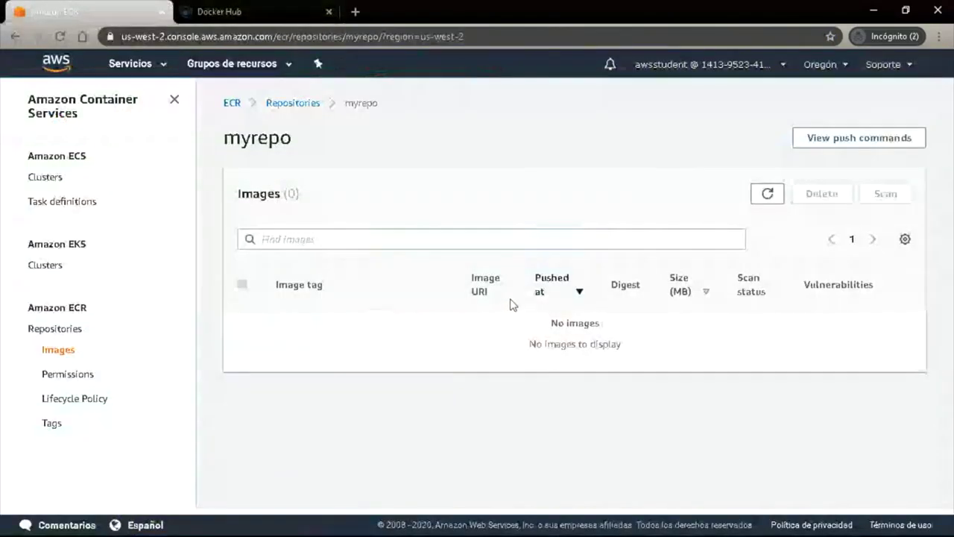
Step: Switch back to the PuTTY terminal and pull the amazon/amazon-ecs-sample image
key("alt+Tab")
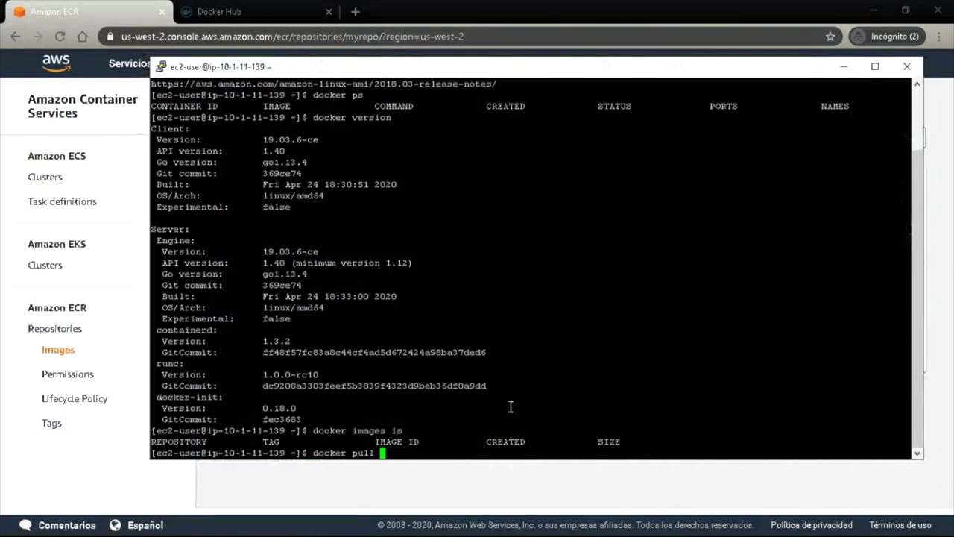
type("amazon/amazon-ecs")
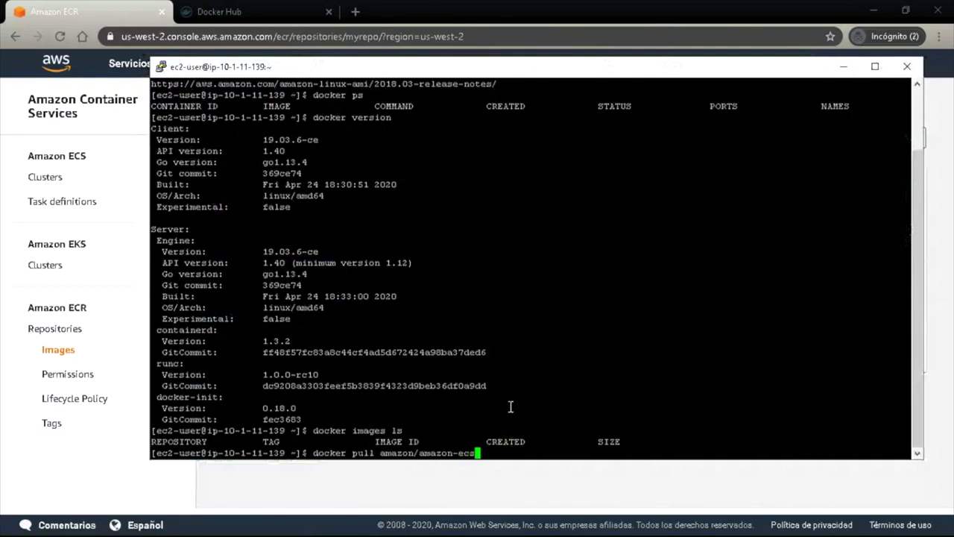
type("-sample")
key("Return")
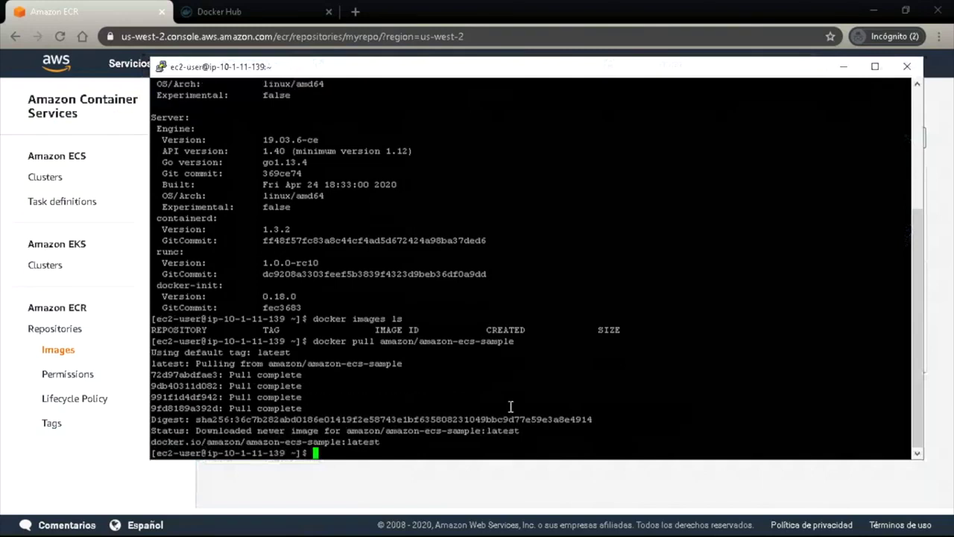
Step: Run docker images ls again to look for the pulled image
key("Up")
key("Up")
key("Up")
key("BackSpace")
key("BackSpace")
key("BackSpace")
key("BackSpace")
key("BackSpace")
key("BackSpace")
key("BackSpace")
type("images ls")
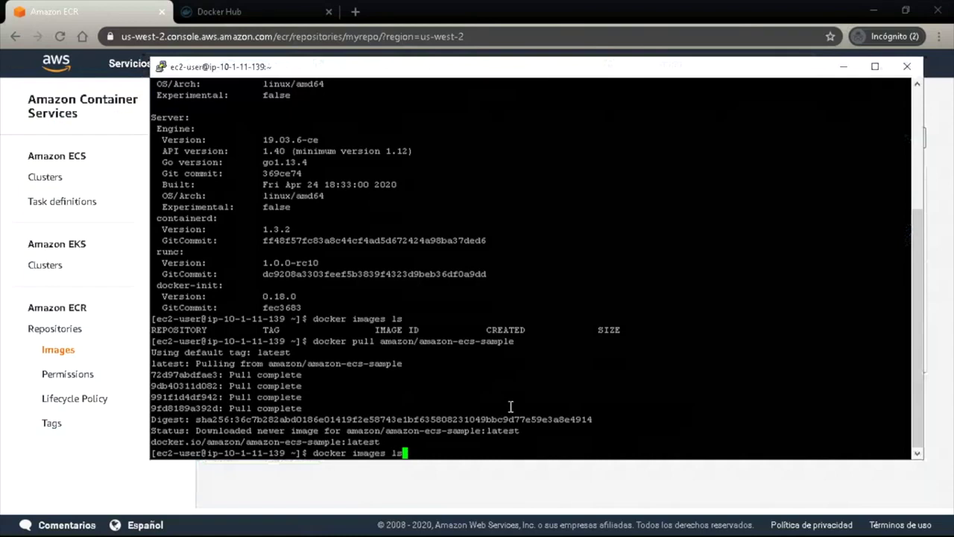
key("Return")
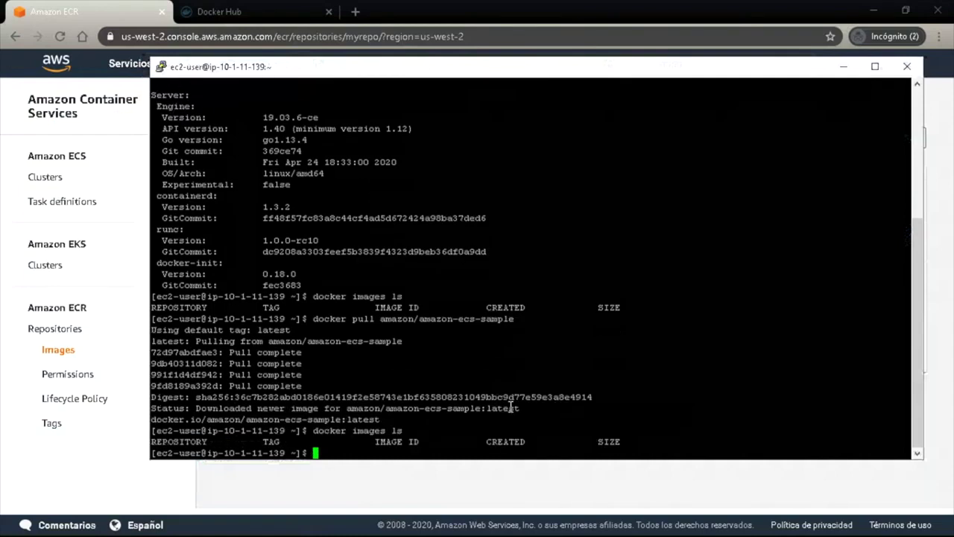
Step: List all local Docker images with docker images, without the ls argument
key("Up")
key("BackSpace")
key("BackSpace")
key("Return")
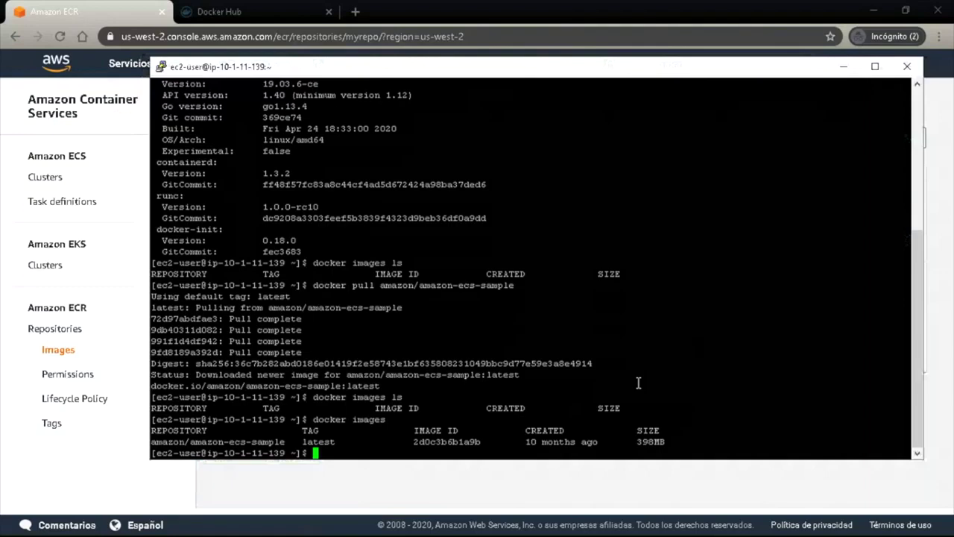
Step: Assign the ECR URI of myrepo, kept in the Notepad note, to a shell variable named REPOSITORY
type("REPOSITORY?")
key("BackSpace")
type("=")
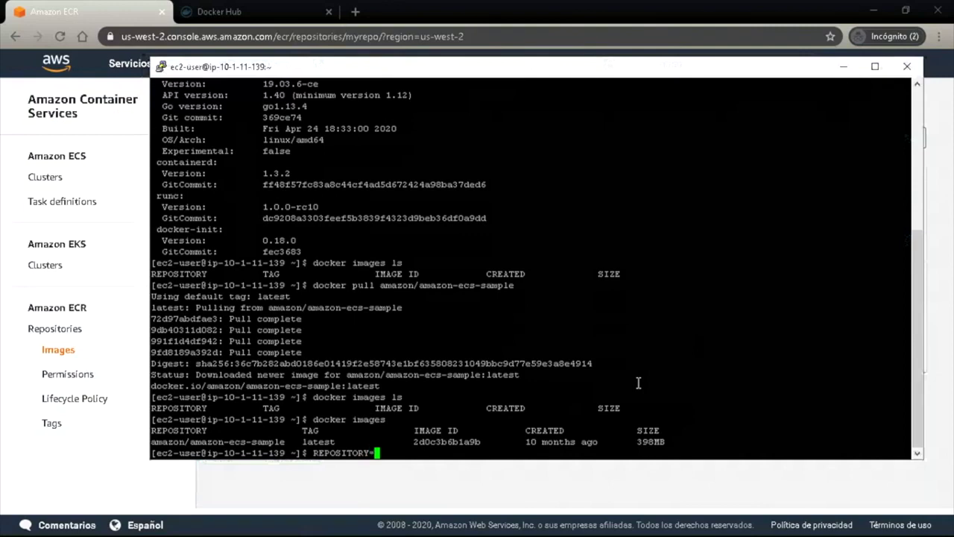
key("alt+Tab")
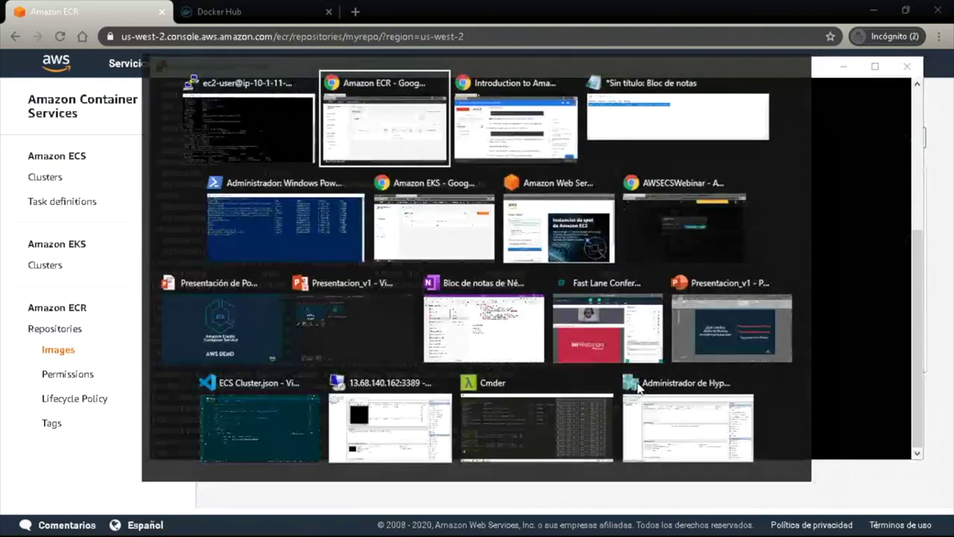
key("Tab")
key("Tab")
left_click_drag(303, 168, 415, 215)
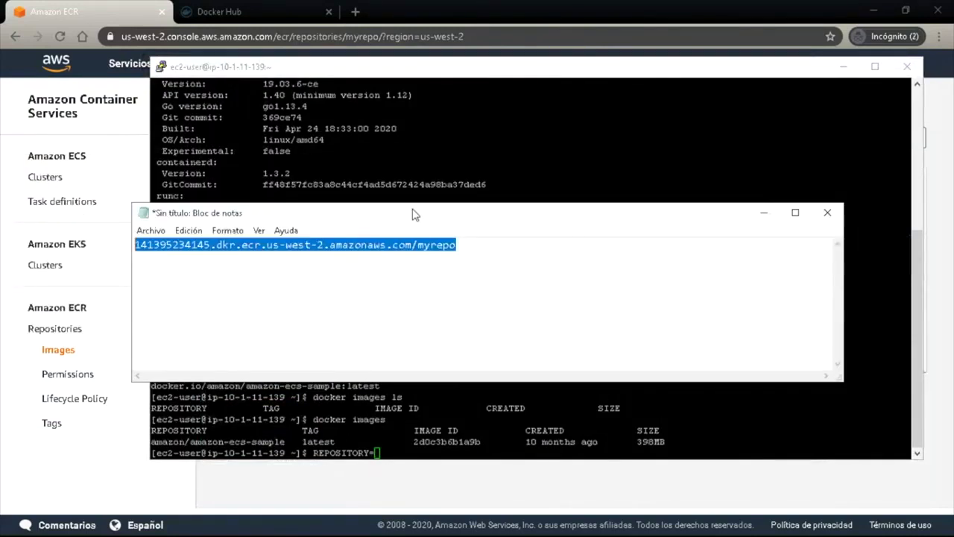
left_click(753, 200)
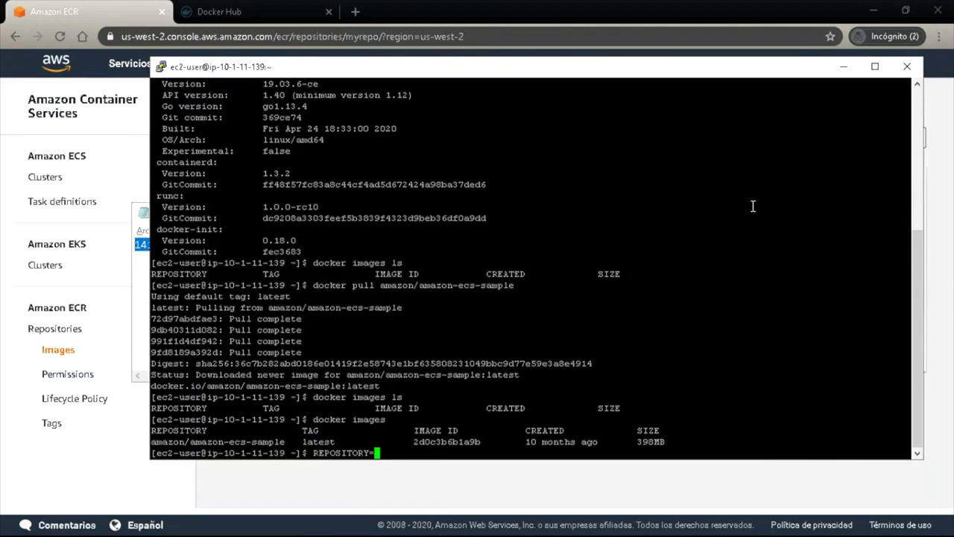
type("REPOSITORY=")
right_click(753, 207)
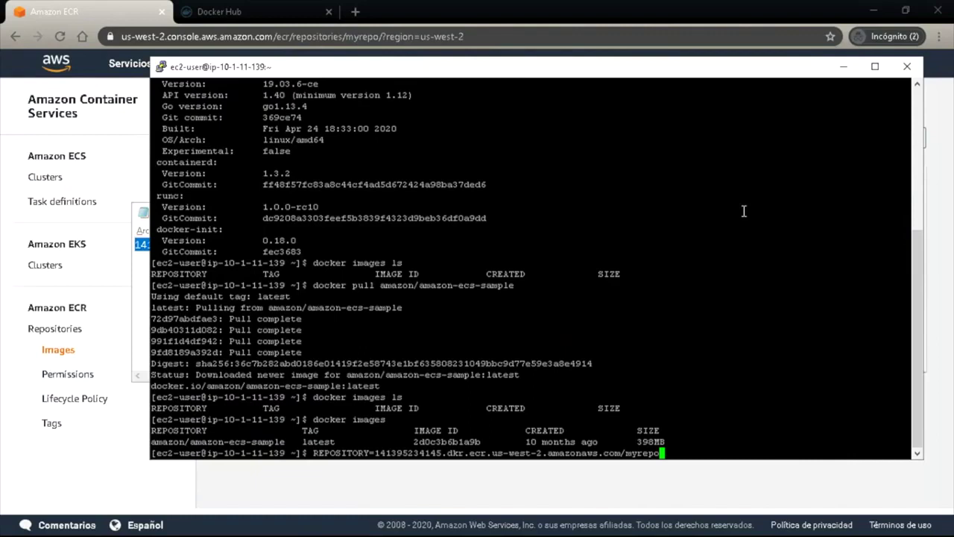
key("Return")
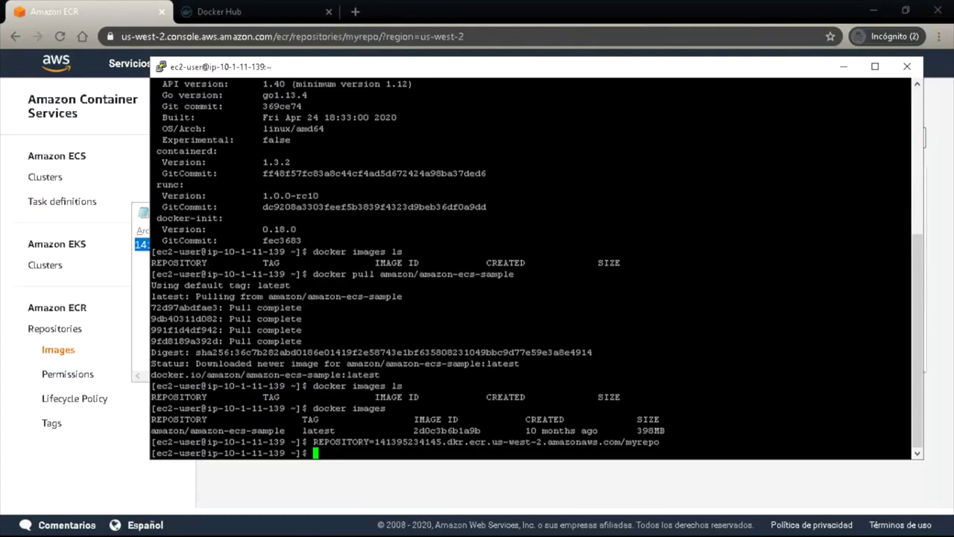
Step: Begin a docker tag command with amazon/amazon-ecs-sample:latest, copied from the pull output, as the source image
type("docker tag")
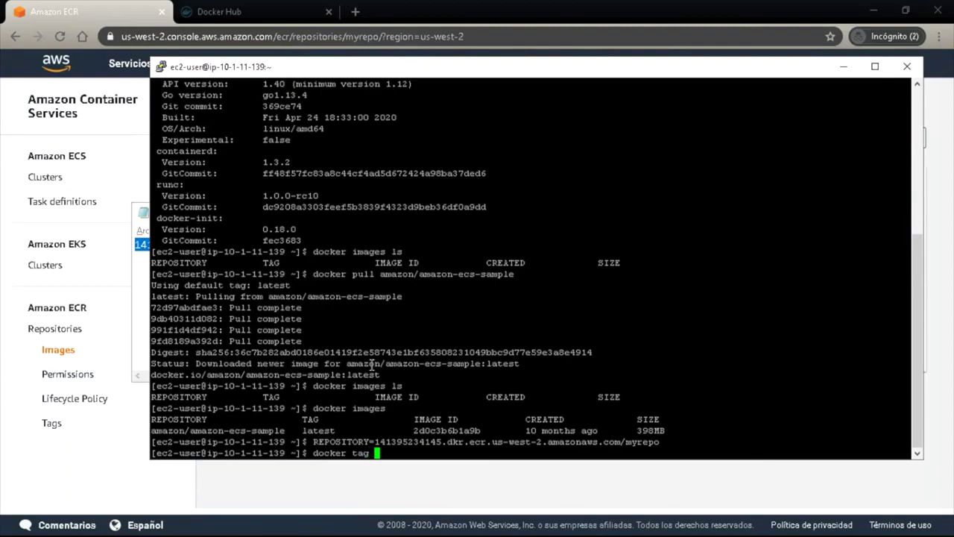
left_click_drag(342, 364, 521, 364)
key("super+c")
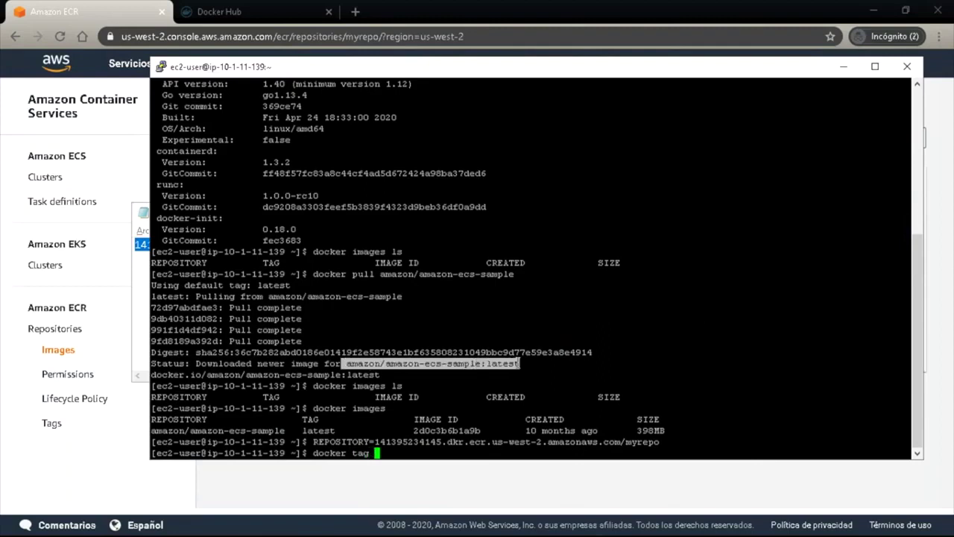
left_click(488, 364)
left_click_drag(346, 364, 520, 364)
right_click(499, 364)
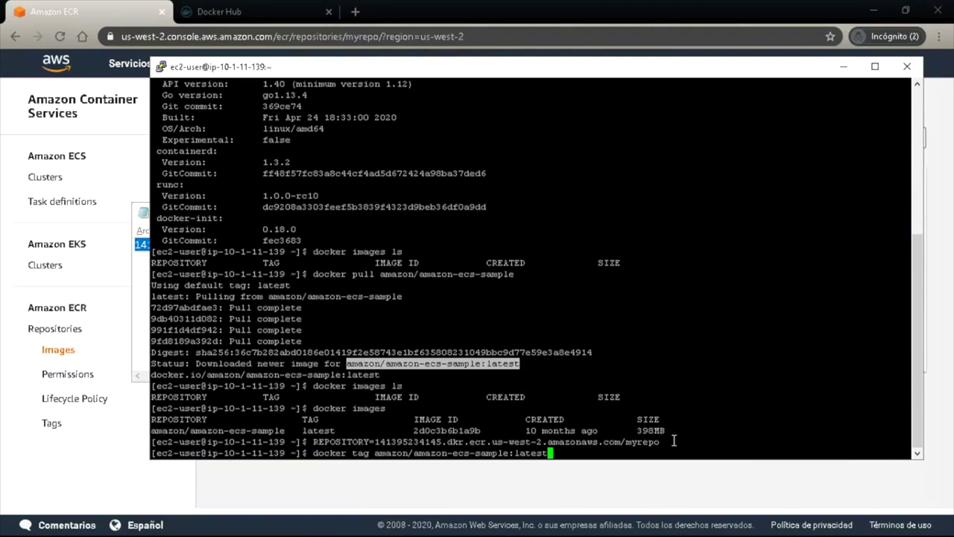
Step: Examine the account, image name and tag parts of the source image in the docker tag command
left_click_drag(510, 453, 549, 452)
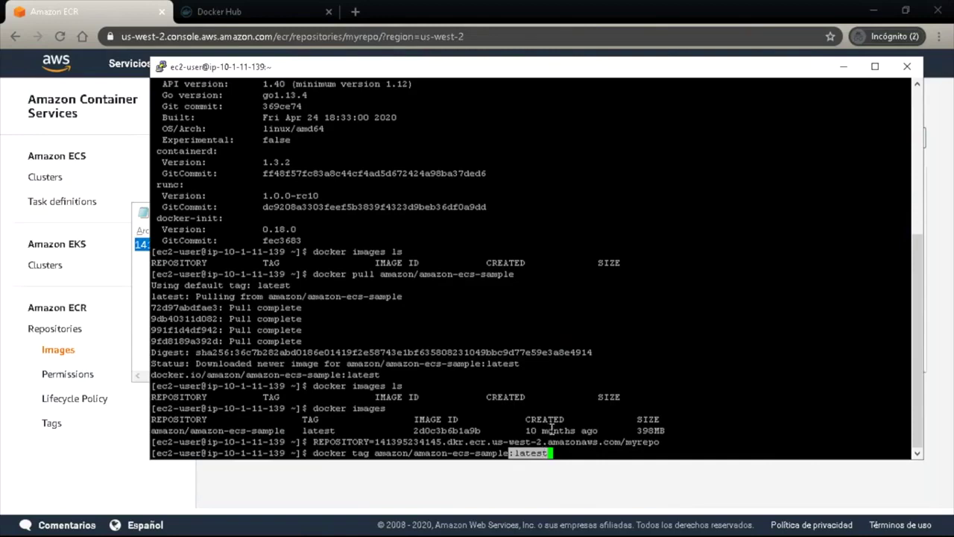
left_click_drag(418, 453, 497, 453)
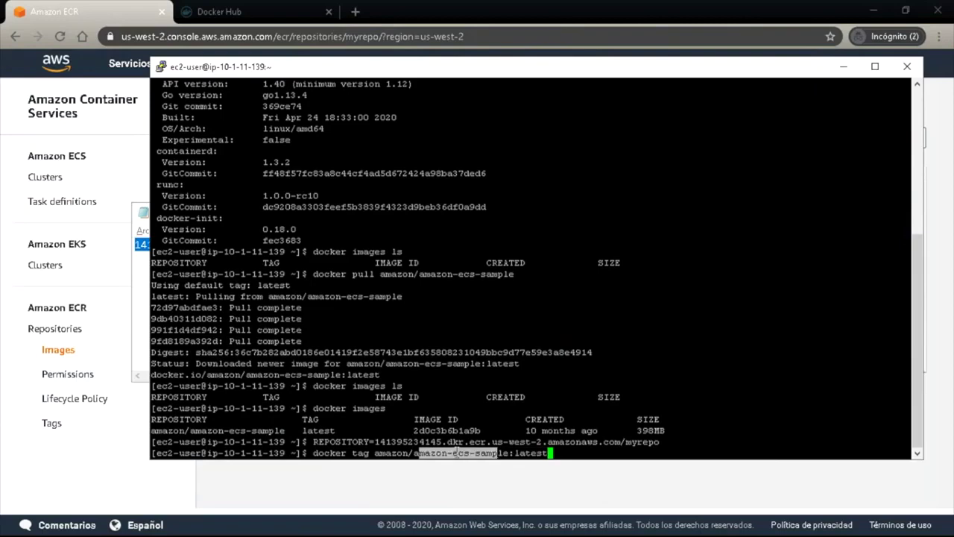
left_click_drag(413, 452, 379, 453)
left_click(516, 453)
left_click_drag(516, 452, 549, 453)
left_click(506, 453)
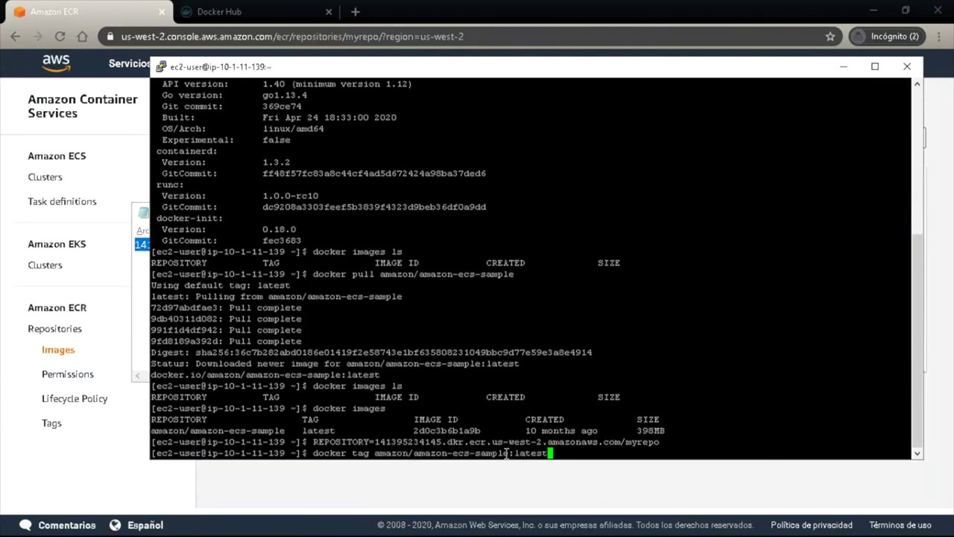
left_click_drag(509, 452, 549, 452)
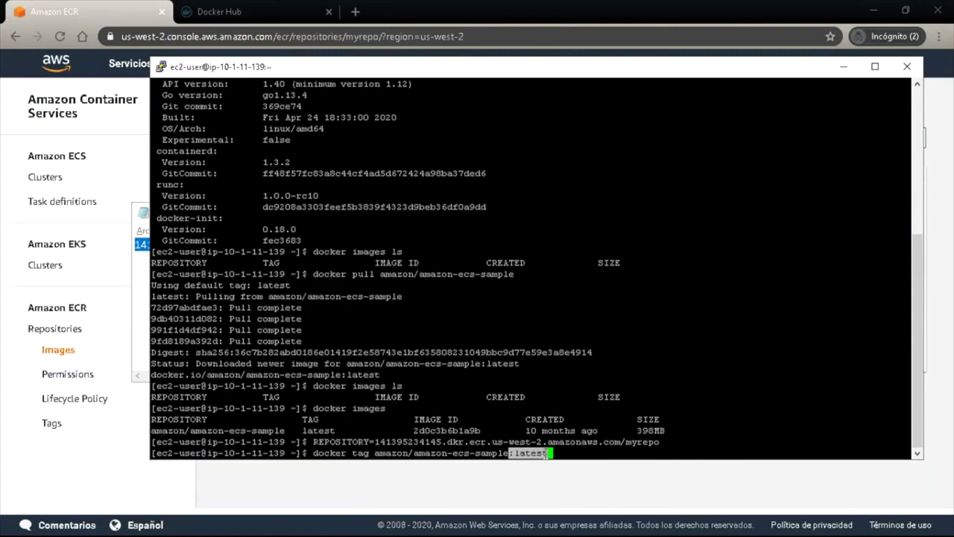
left_click(567, 452)
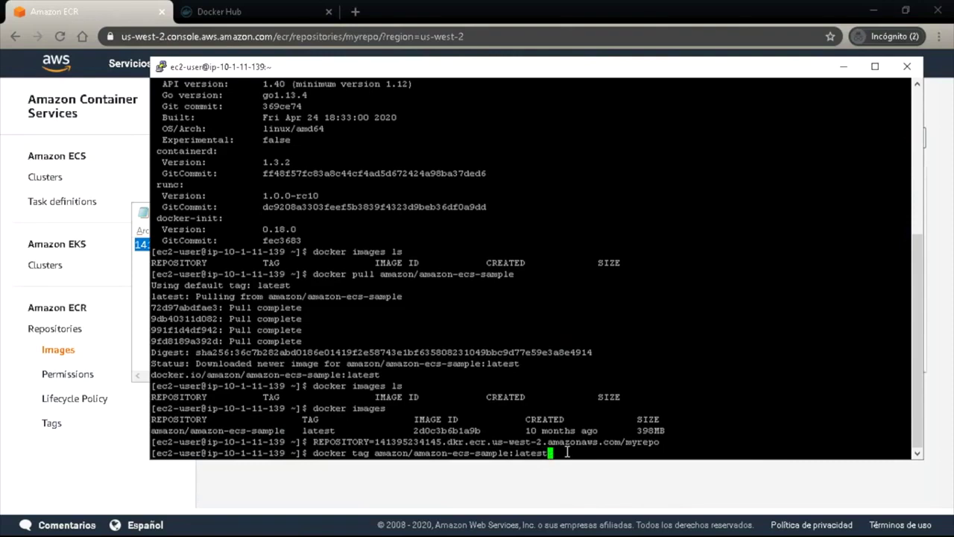
Step: Add $REPOSITORY as the target of the docker tag command and abort the command without running it
type("$r")
key("BackSpace")
type("R")
key("BackSpace")
key("BackSpace")
type("$RE")
key("BackSpace")
type("EPOSITORY")
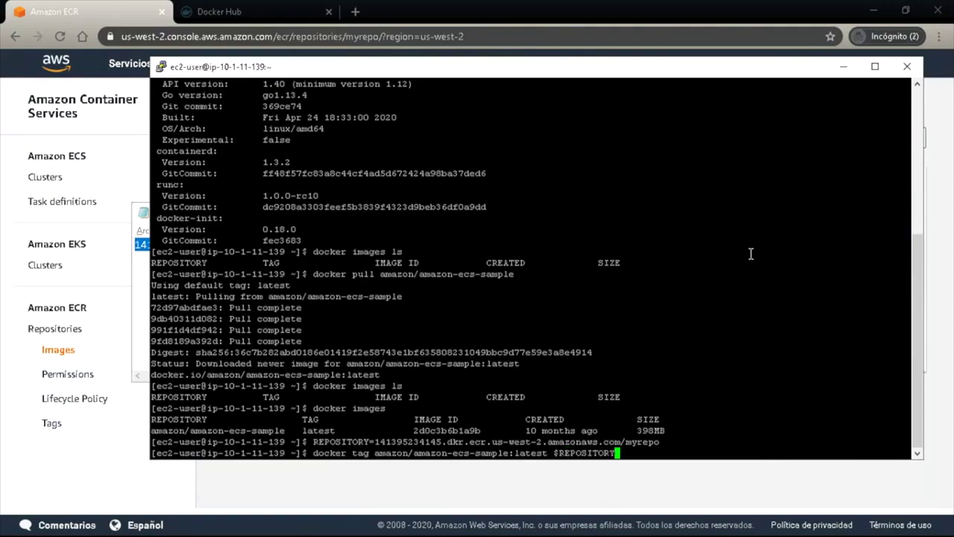
key("ctrl+c")
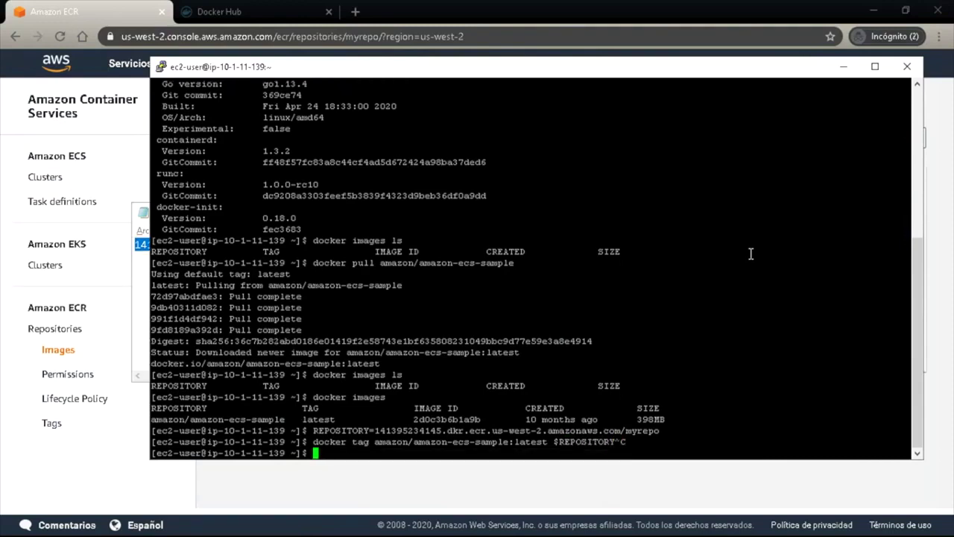
Step: Check the value held by the REPOSITORY shell variable and look back through the recent command history
type("$REPOSITORY")
key("Return")
key("Up")
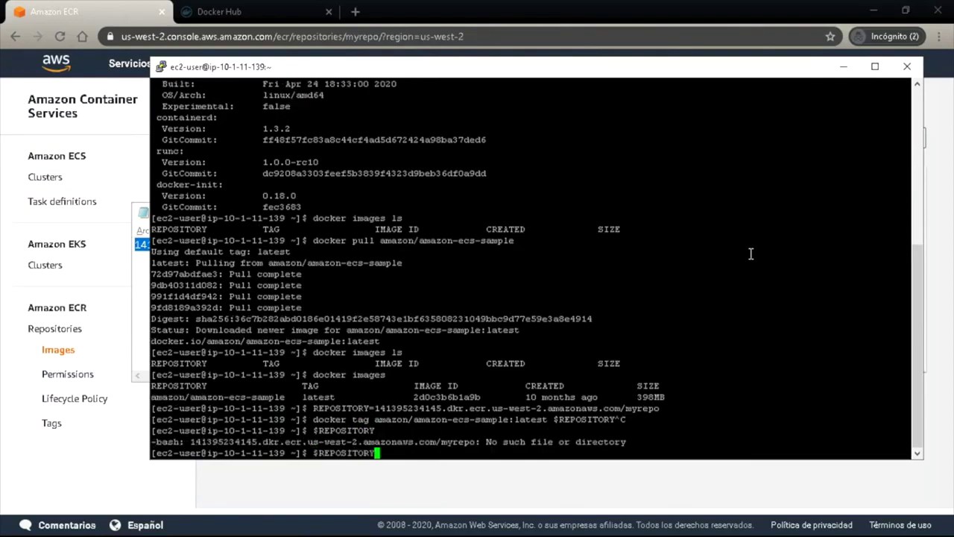
key("Up")
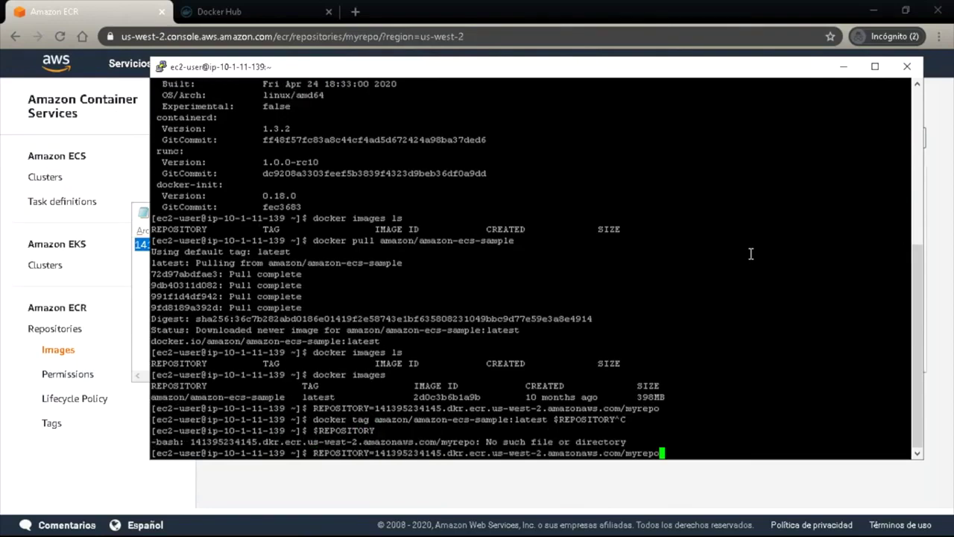
key("Down")
key("Down")
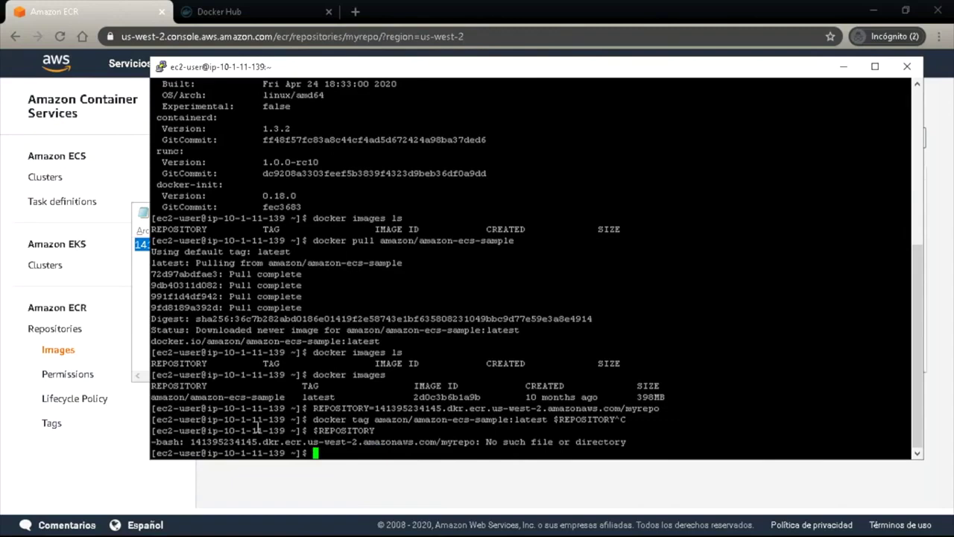
Step: Run the earlier aborted docker tag command, tagging amazon/amazon-ecs-sample:latest as $REPOSITORY
left_click_drag(314, 416, 616, 420)
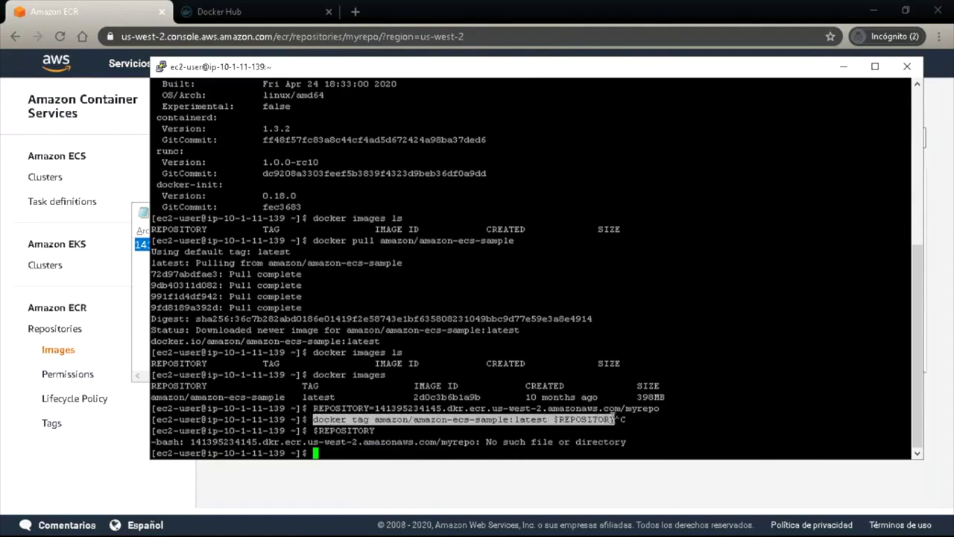
right_click(603, 421)
key("Return")
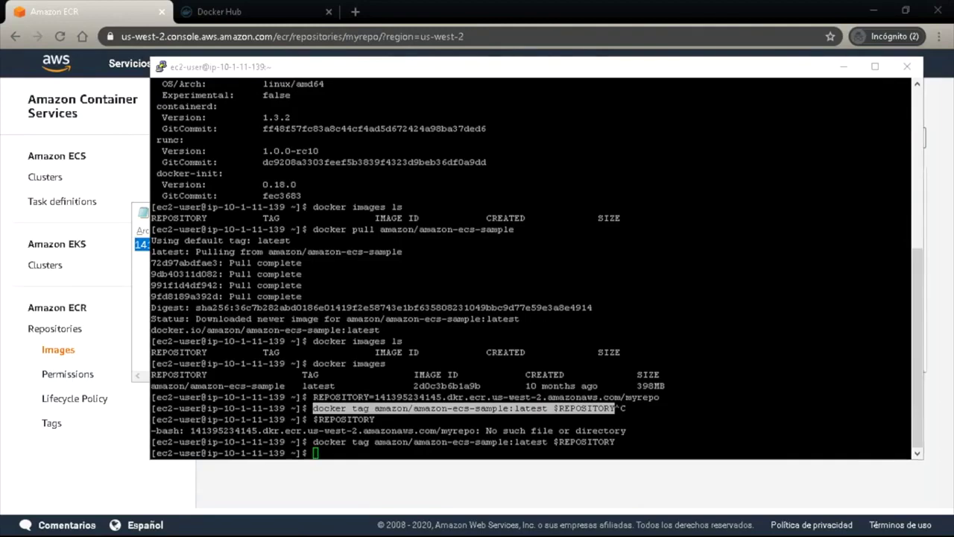
Step: Switch to the administrator Windows PowerShell window
key("alt+Tab")
key("alt+Tab")
key("alt+Tab")
key("alt+Tab")
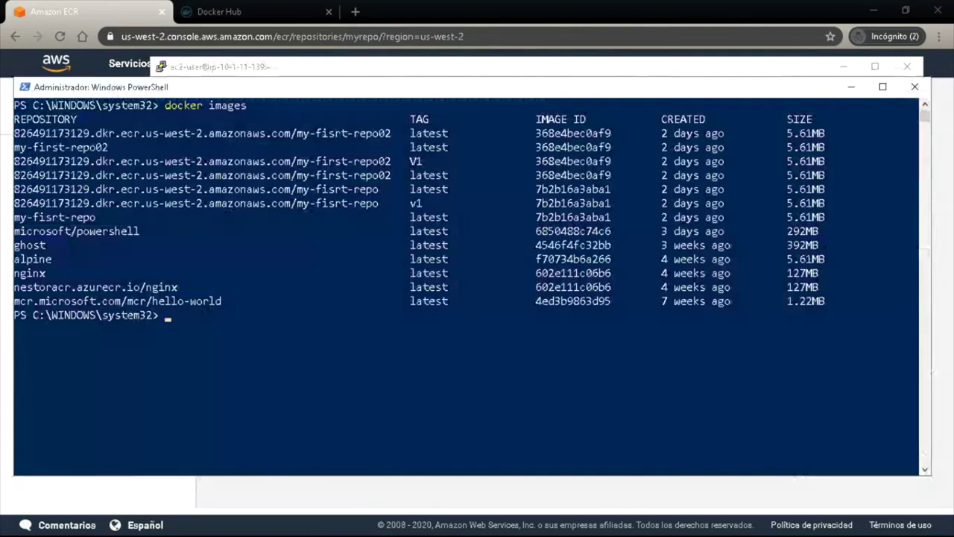
type("Get'IA")
key("BackSpace")
key("BackSpace")
key("BackSpace")
type("-)A")
key("Tab")
key("BackSpace")
key("BackSpace")
key("BackSpace")
key("BackSpace")
key("BackSpace")
key("BackSpace")
key("BackSpace")
key("BackSpace")
key("BackSpace")
key("BackSpace")
key("BackSpace")
key("BackSpace")
key("BackSpace")
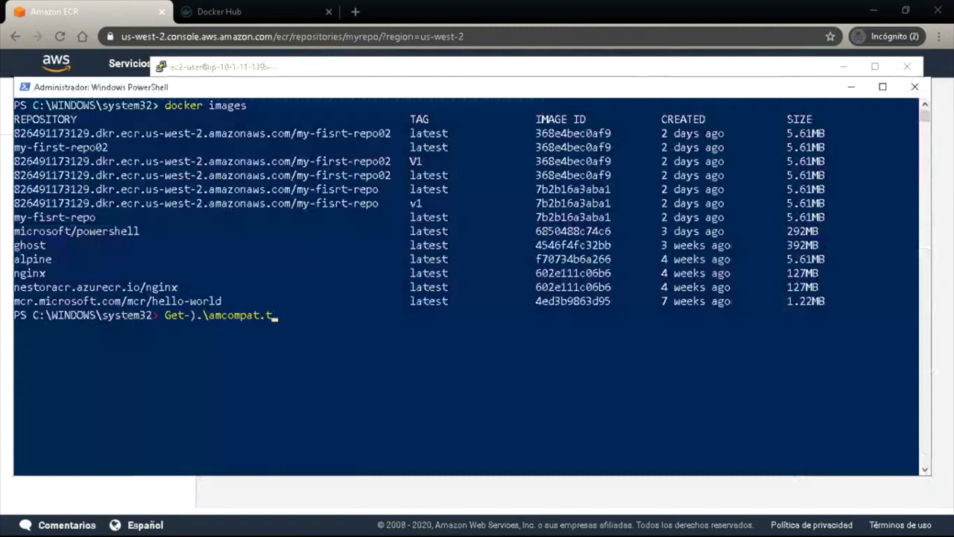
key("BackSpace")
key("BackSpace")
key("BackSpace")
type("-IAMUser")
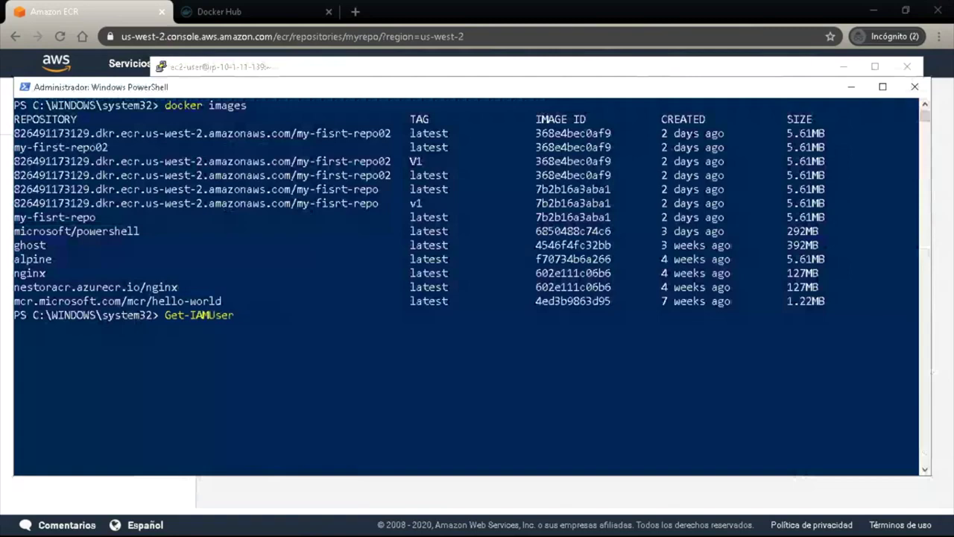
key("BackSpace")
key("BackSpace")
key("BackSpace")
key("BackSpace")
key("BackSpace")
key("BackSpace")
key("BackSpace")
key("BackSpace")
key("BackSpace")
key("BackSpace")
key("BackSpace")
Step: Run aws configure to go through the AWS CLI credential and region settings
type("aws .\\")
type("con")
key("Tab")
key("BackSpace")
key("BackSpace")
key("BackSpace")
key("BackSpace")
key("BackSpace")
key("BackSpace")
key("BackSpace")
key("BackSpace")
key("BackSpace")
key("BackSpace")
key("BackSpace")
key("BackSpace")
key("BackSpace")
key("BackSpace")
key("BackSpace")
type("config")
key("BackSpace")
key("BackSpace")
key("BackSpace")
type("figure")
key("Return")
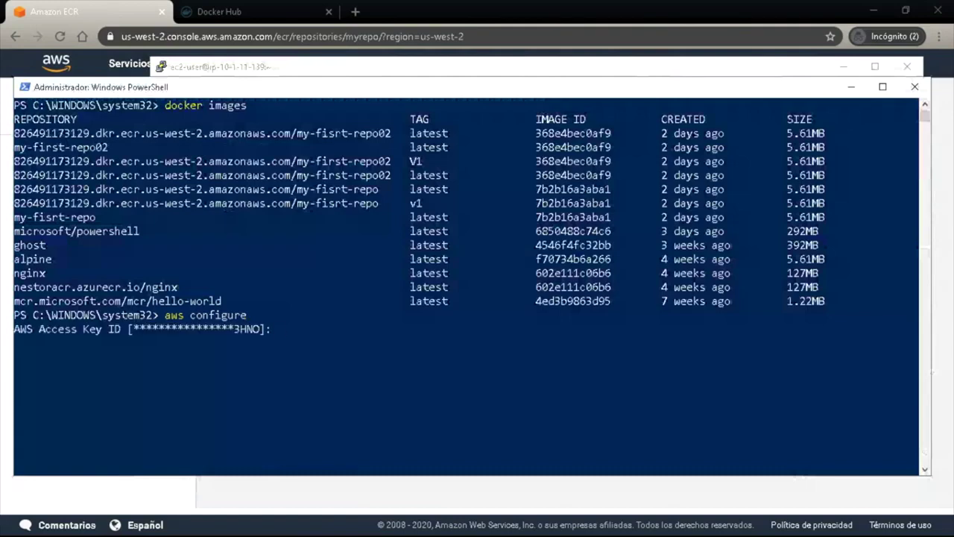
Step: Keep the stored access key ID, secret access key, default region and output format, and minimize PowerShell to return to the EC2 terminal
key("Return")
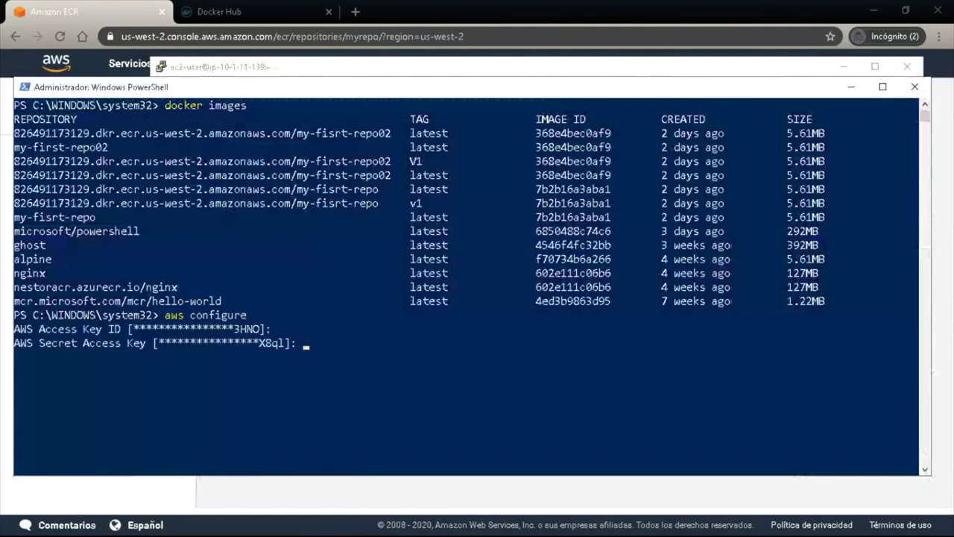
key("Return")
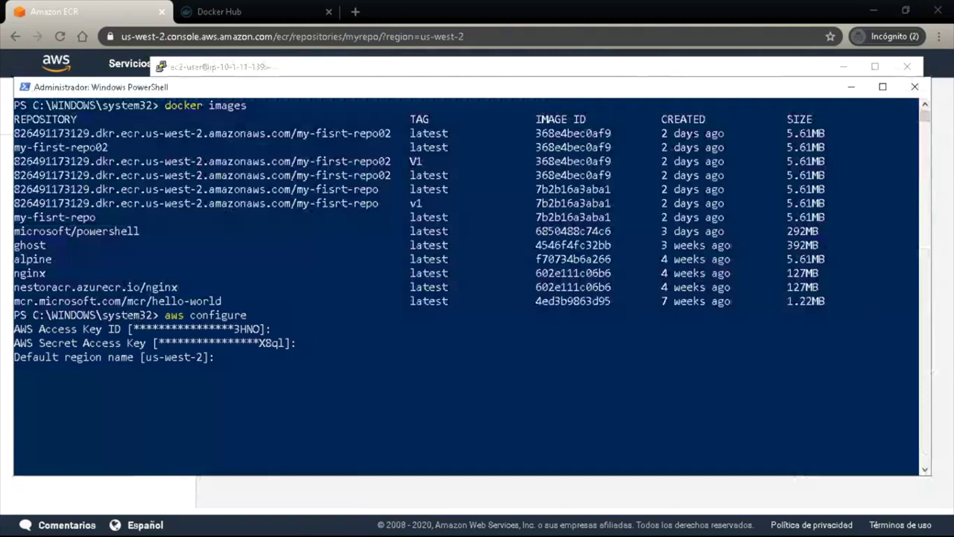
key("Return")
key("Return")
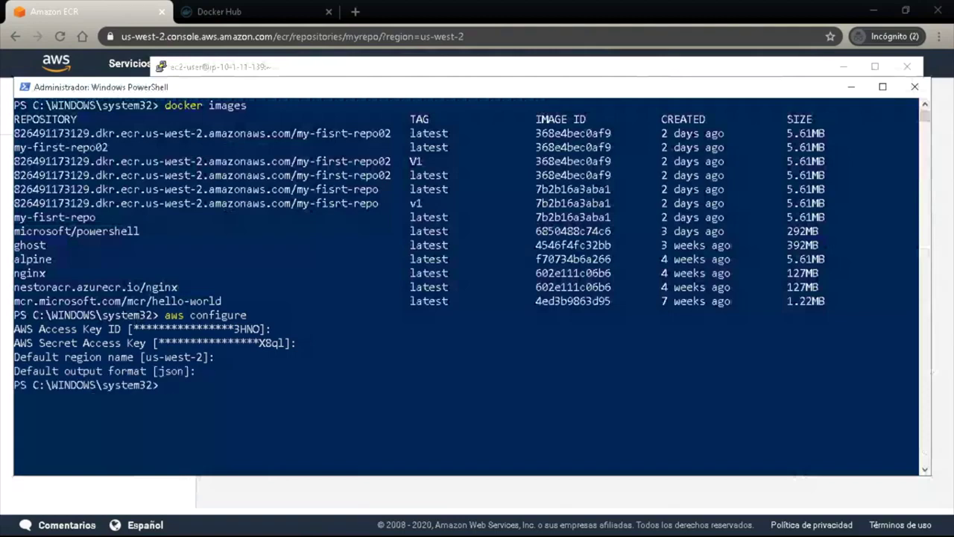
left_click(857, 90)
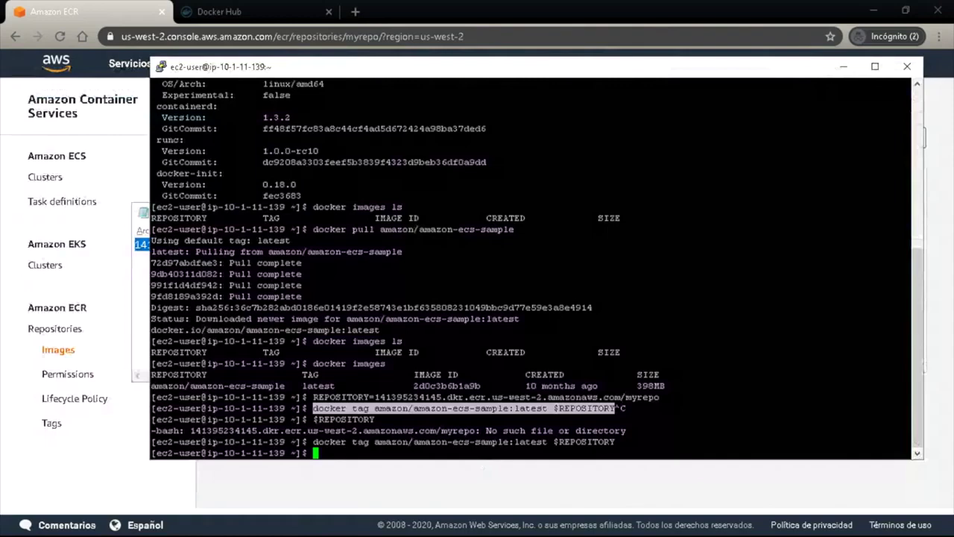
left_click(688, 411)
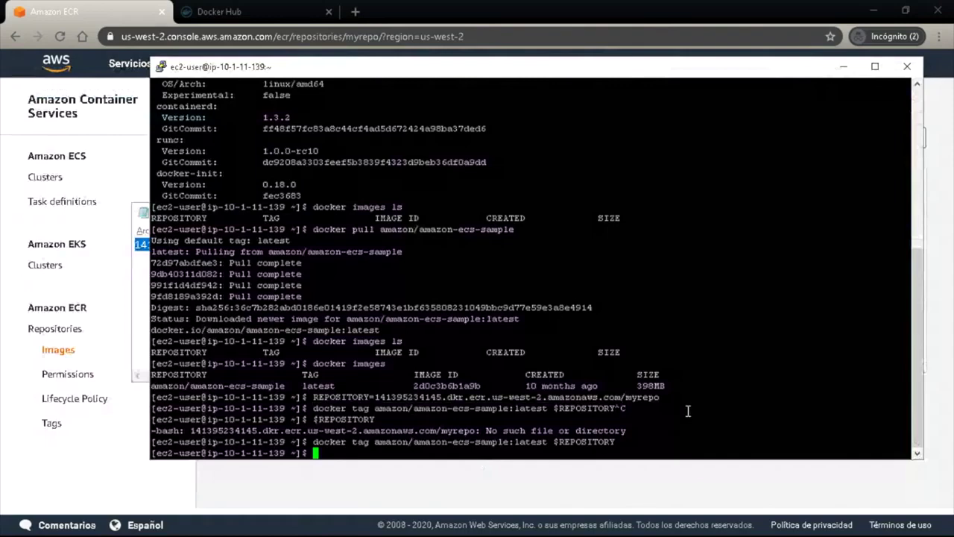
type("aws ")
type("ecr ")
type("-get")
key("BackSpace")
key("BackSpace")
key("BackSpace")
key("BackSpace")
type("get-login --")
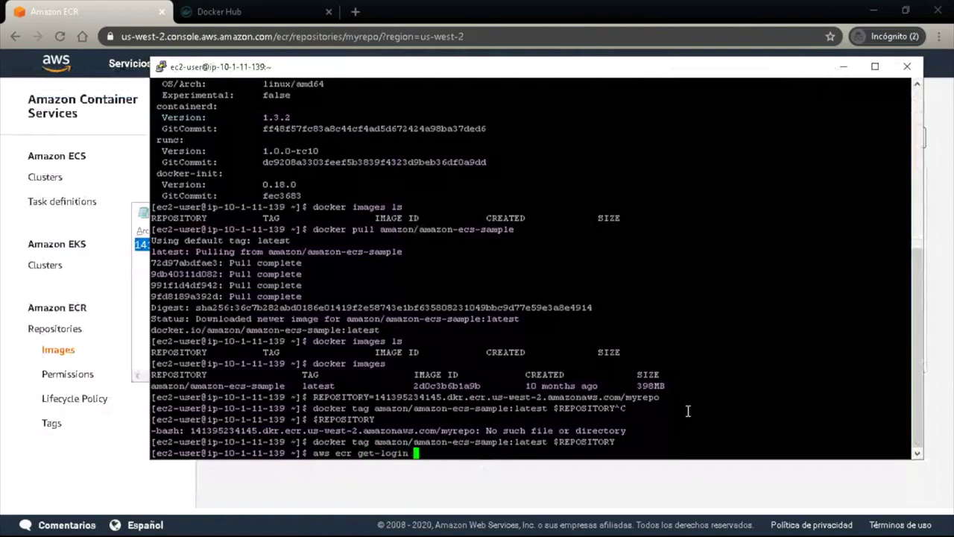
type("region")
key("BackSpace")
key("BackSpace")
key("BackSpace")
key("BackSpace")
key("BackSpace")
key("BackSpace")
key("BackSpace")
key("BackSpace")
key("BackSpace")
key("BackSpace")
key("BackSpace")
key("BackSpace")
key("BackSpace")
key("BackSpace")
key("BackSpace")
key("BackSpace")
key("BackSpace")
key("BackSpace")
key("BackSpace")
key("BackSpace")
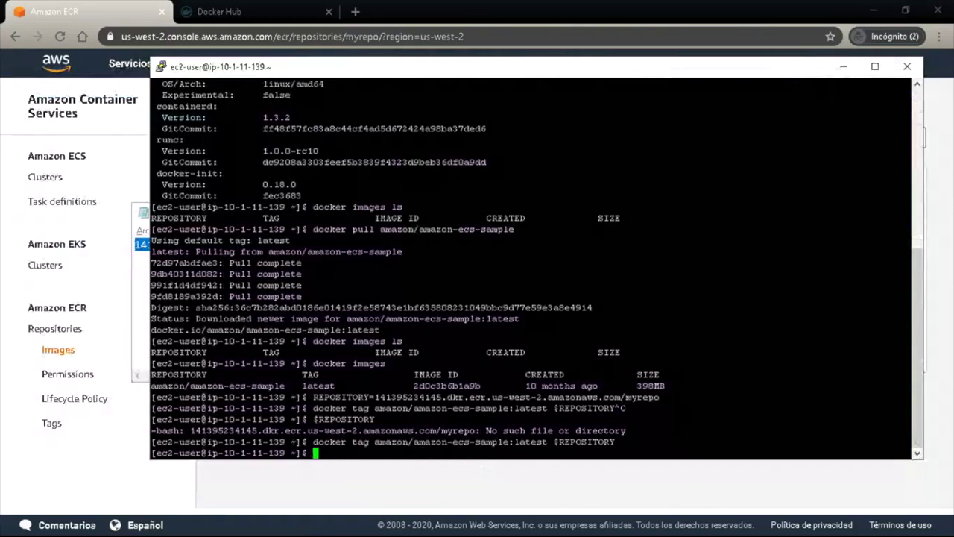
Step: Set EC2_REGION from the instance metadata and log Docker in to ECR using aws ecr get-login --region $EC2_REGION --no-include-email
left_click(677, 301)
right_click(677, 301)
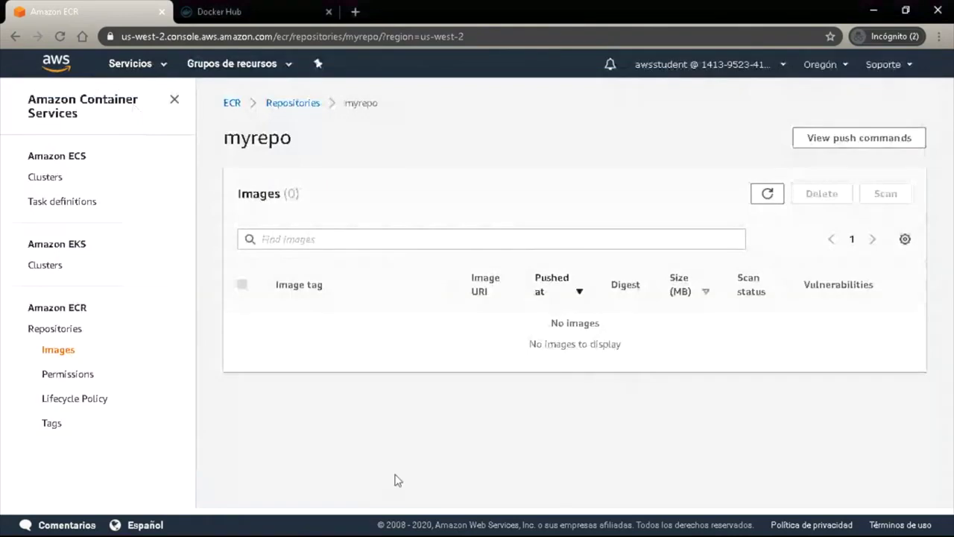
key("alt+Tab")
key("Tab")
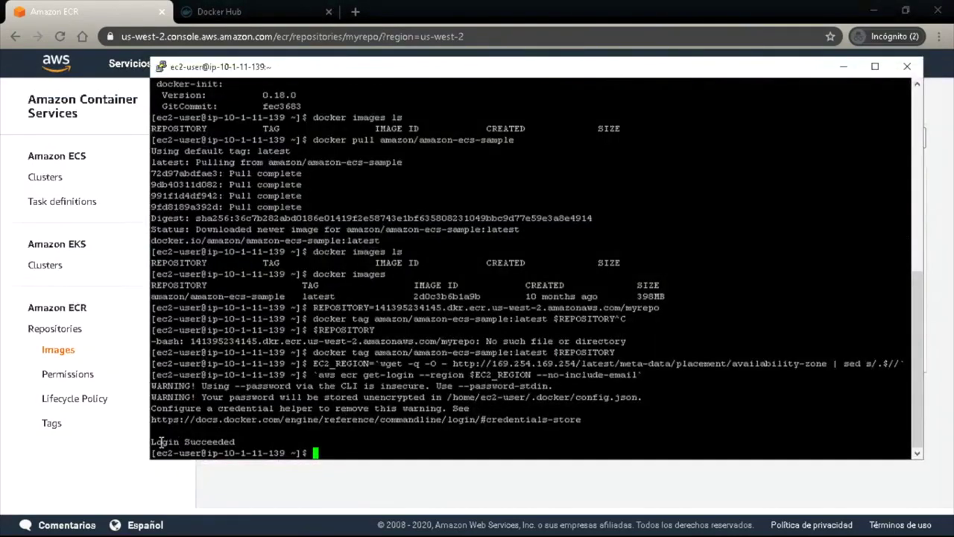
left_click_drag(151, 441, 235, 443)
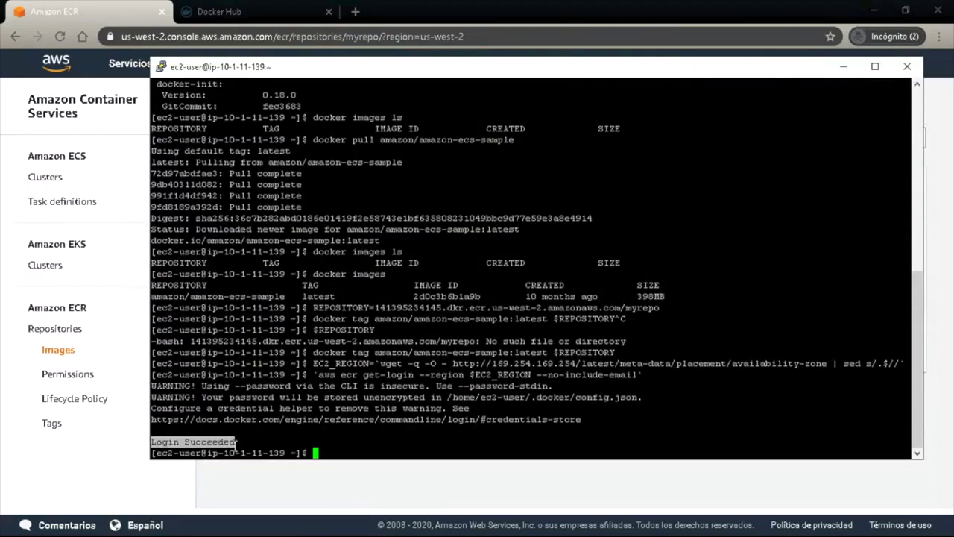
left_click(342, 443)
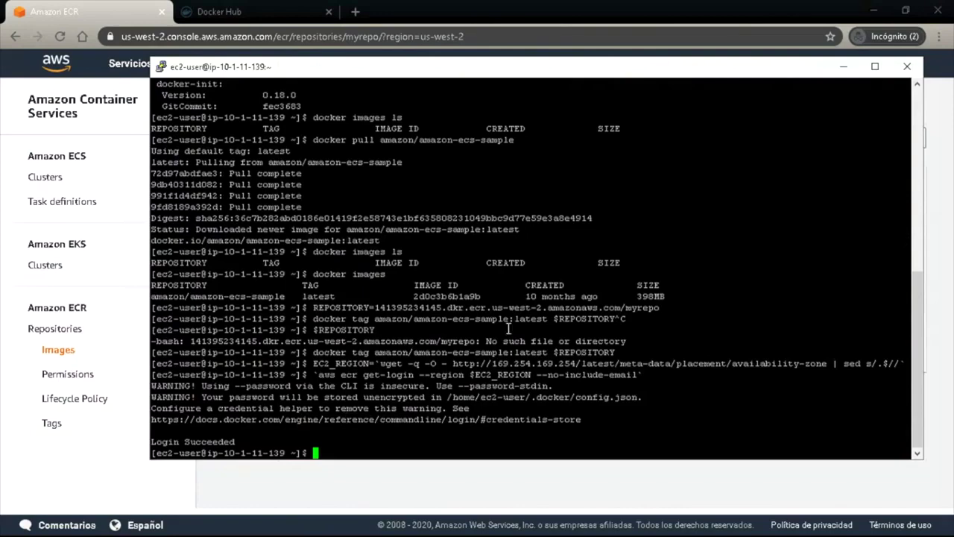
Step: Clear the terminal and upload the tagged image to ECR with docker push $REPOSITORY
key("ctrl+l")
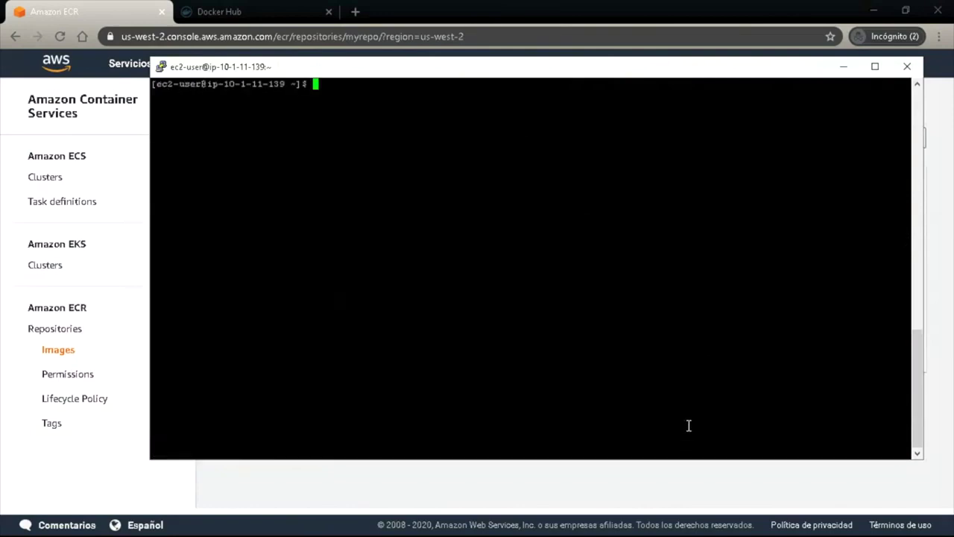
type("docker push ")
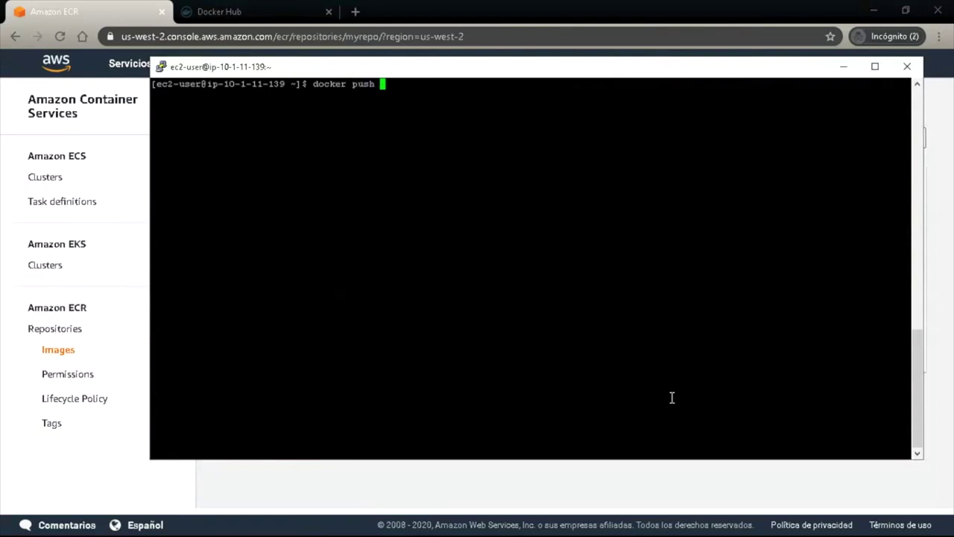
type("$")
type("(a")
key("BackSpace")
key("BackSpace")
type("REPOSITORY")
key("Return")
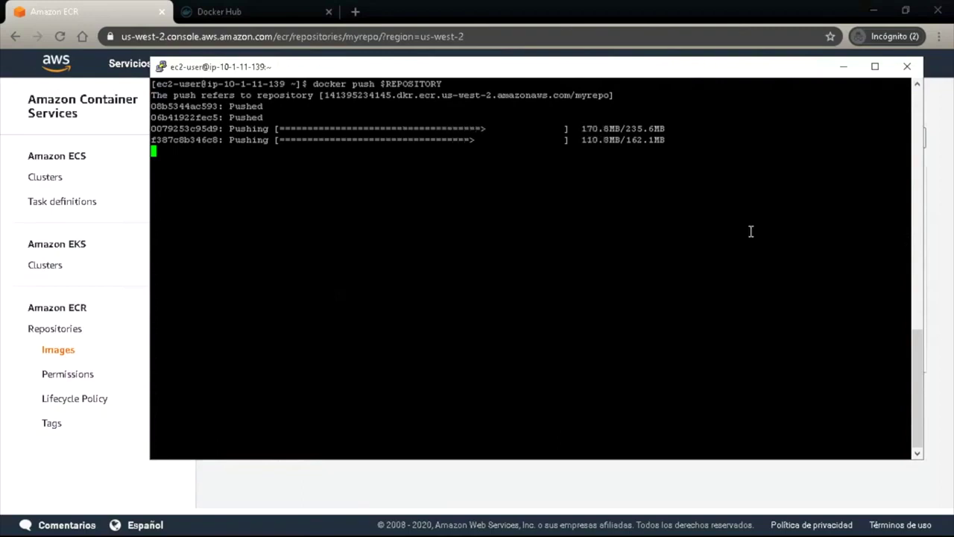
Step: Examine the digest and size in the docker push output, and minimize the terminal to reveal the ECR console
left_click_drag(586, 63, 560, 264)
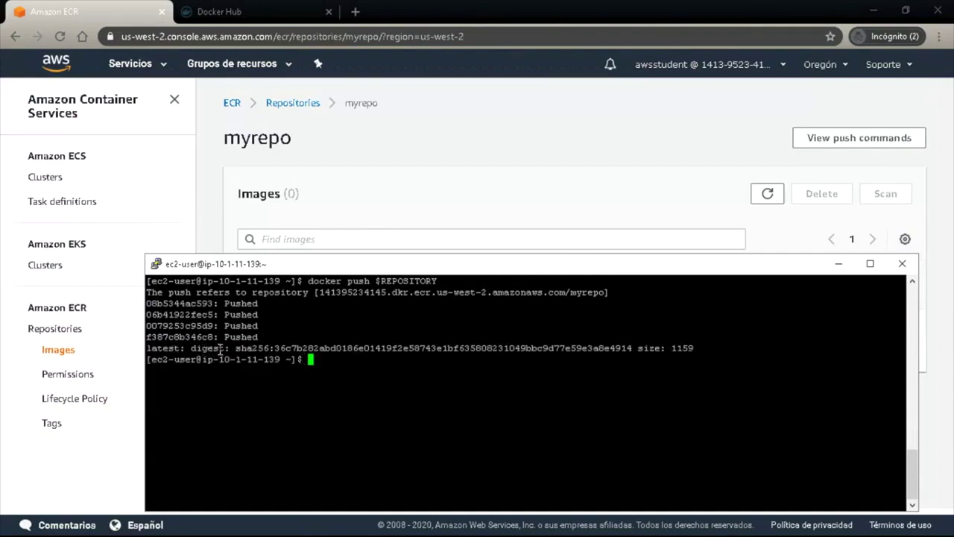
left_click_drag(221, 348, 636, 348)
left_click_drag(695, 348, 646, 348)
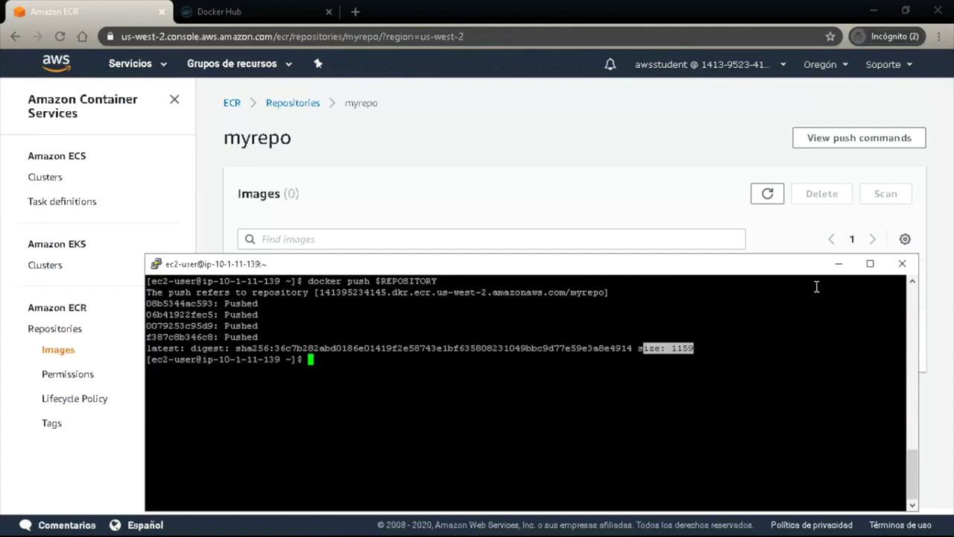
left_click(839, 263)
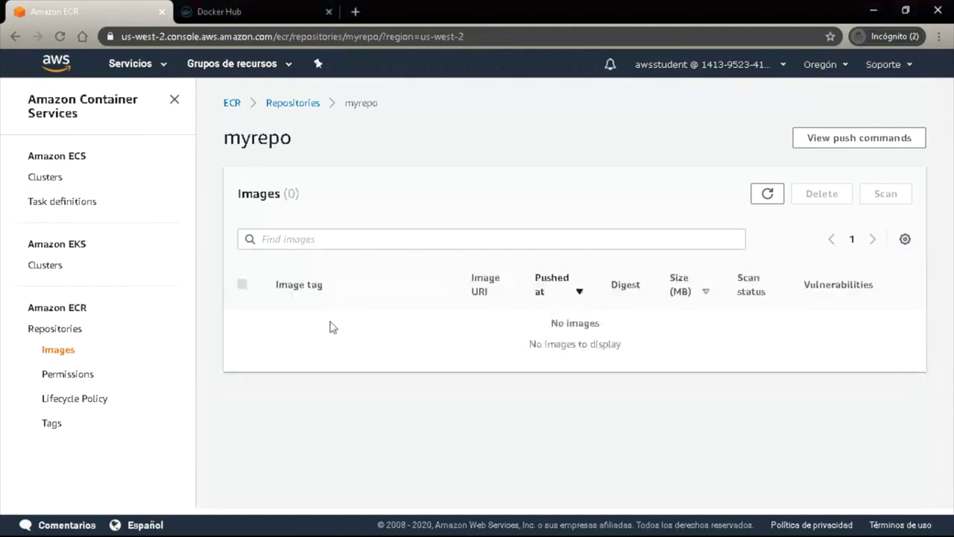
Step: Refresh the image list of myrepo and review the pushed image's tag, URI, digest and size
left_click(769, 199)
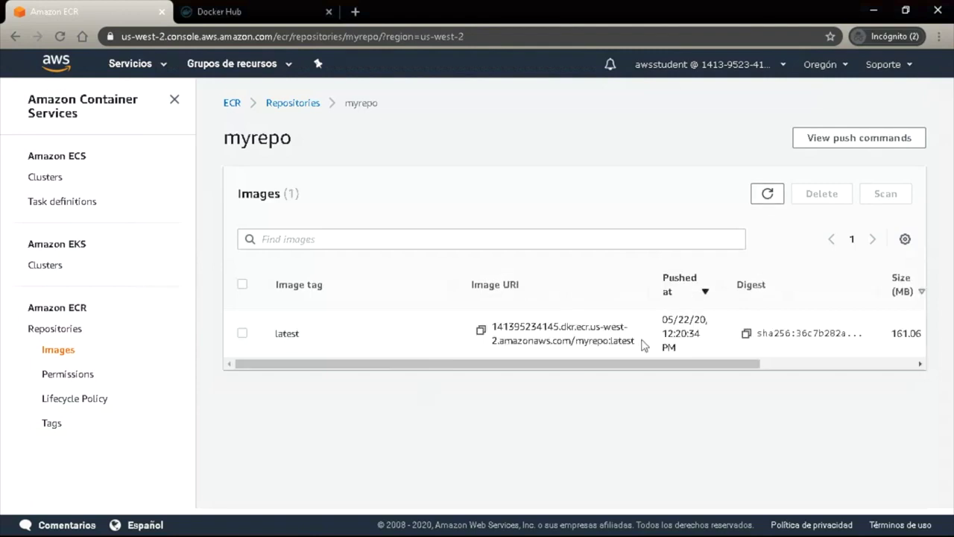
left_click_drag(657, 364, 813, 373)
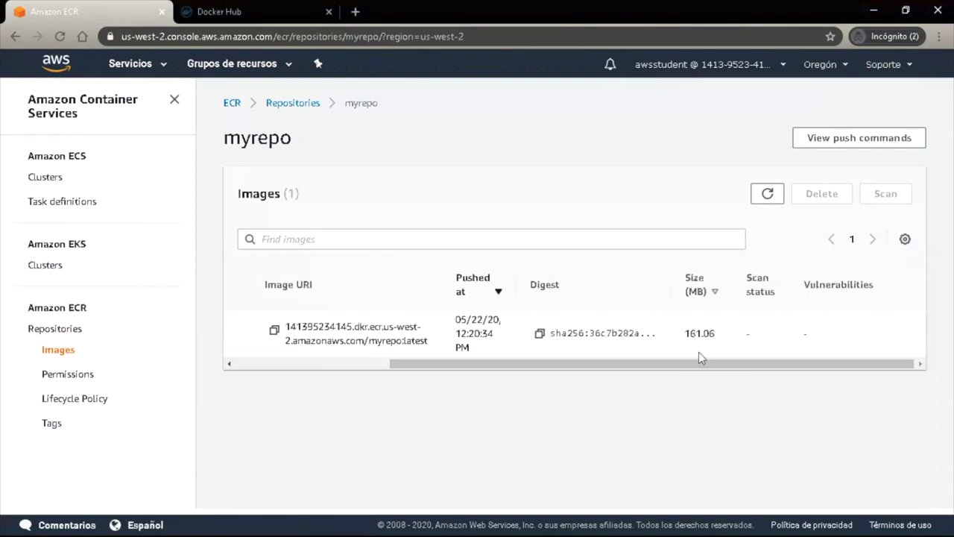
left_click_drag(692, 362, 462, 366)
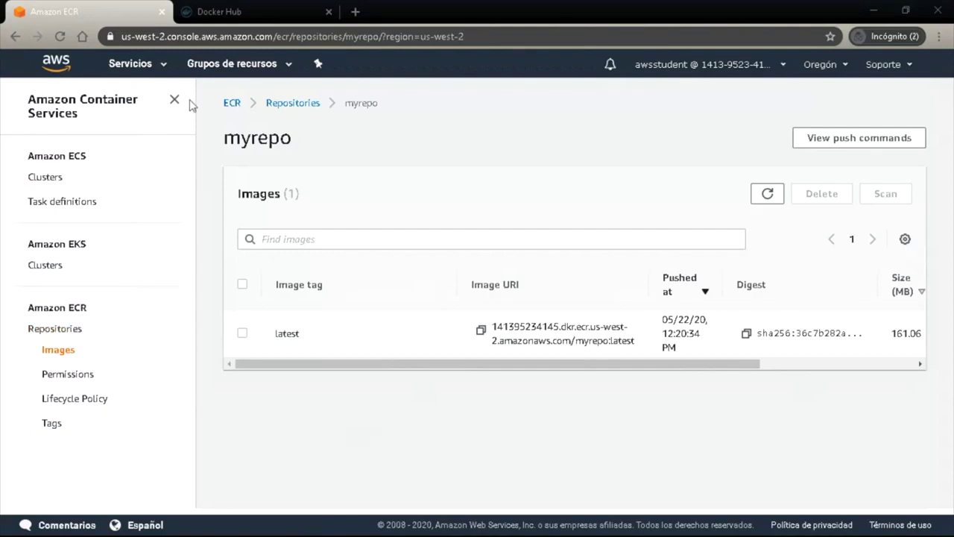
Step: Go to the Elastic Container Registry repository list, select myrepo and display its push commands
left_click(170, 66)
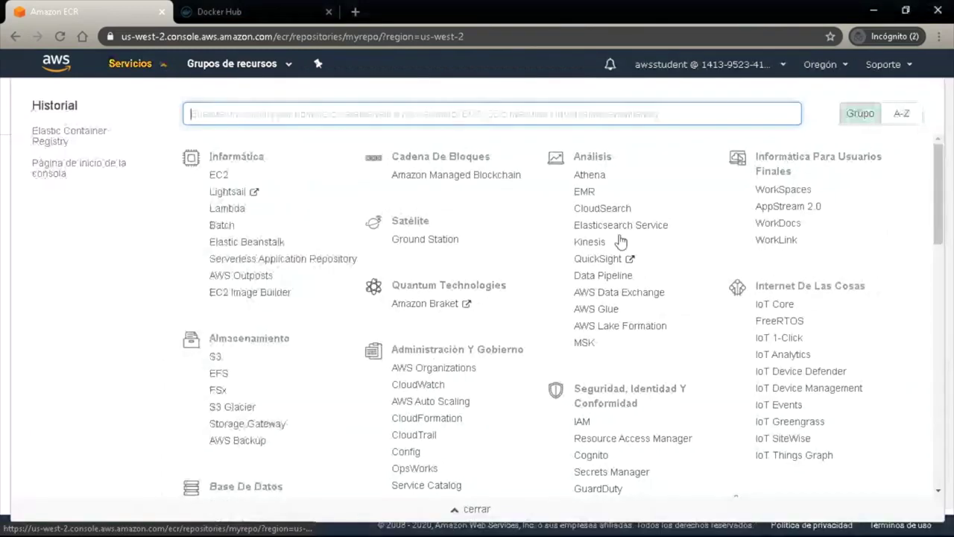
scroll(852, 331, "down", 4)
left_click(826, 305)
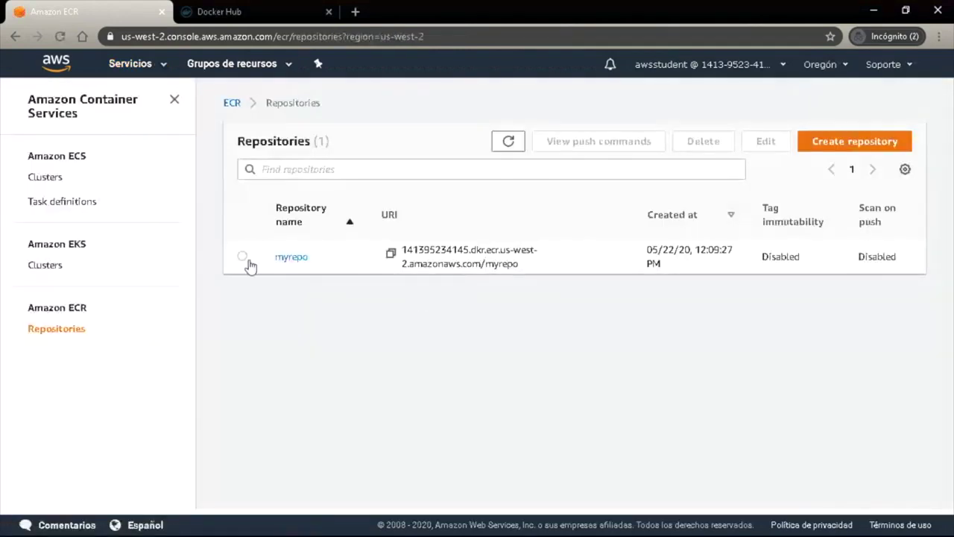
left_click(243, 256)
left_click(618, 149)
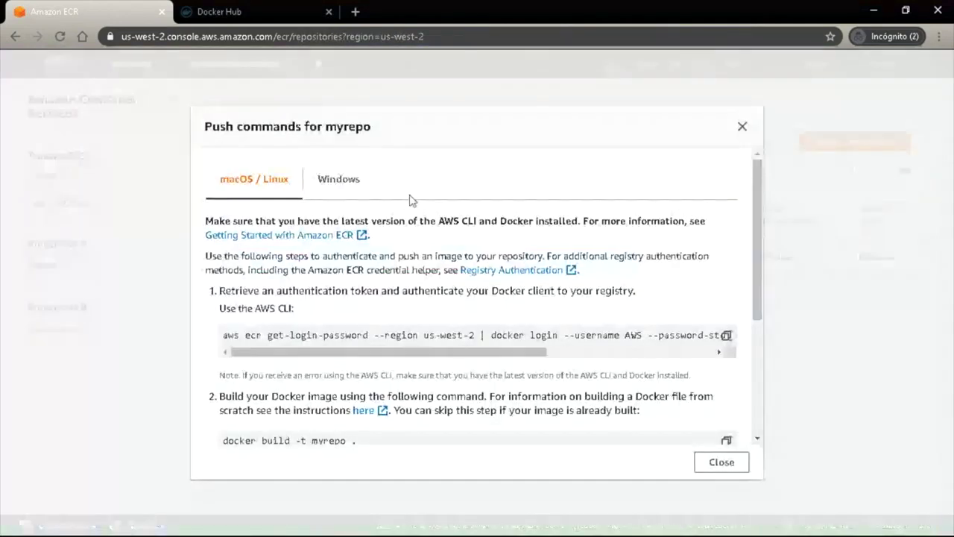
Step: Copy the Windows registry authentication command from myrepo's push commands and run it in a cleared PowerShell window
left_click(338, 183)
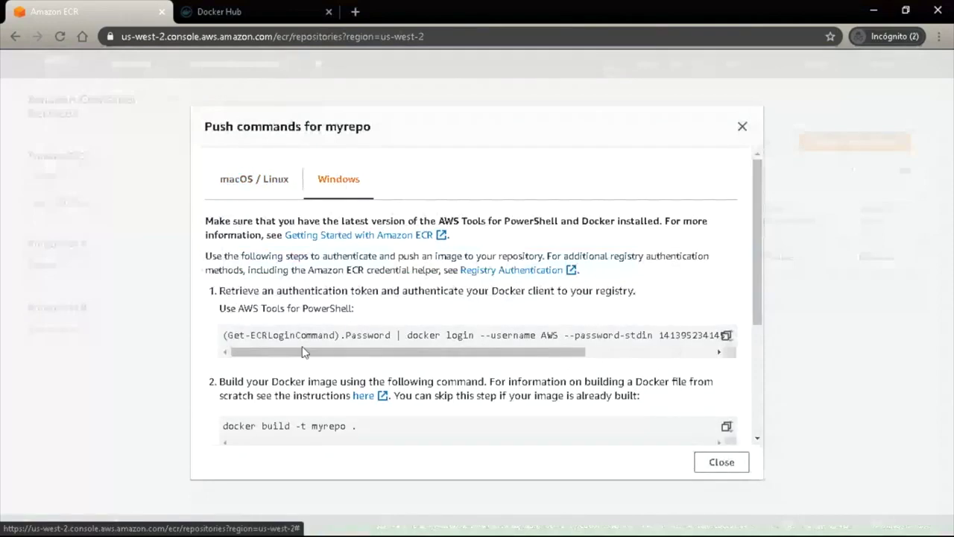
mouse_move(387, 359)
left_mouse_down()
mouse_move(612, 363)
mouse_move(379, 361)
left_mouse_up()
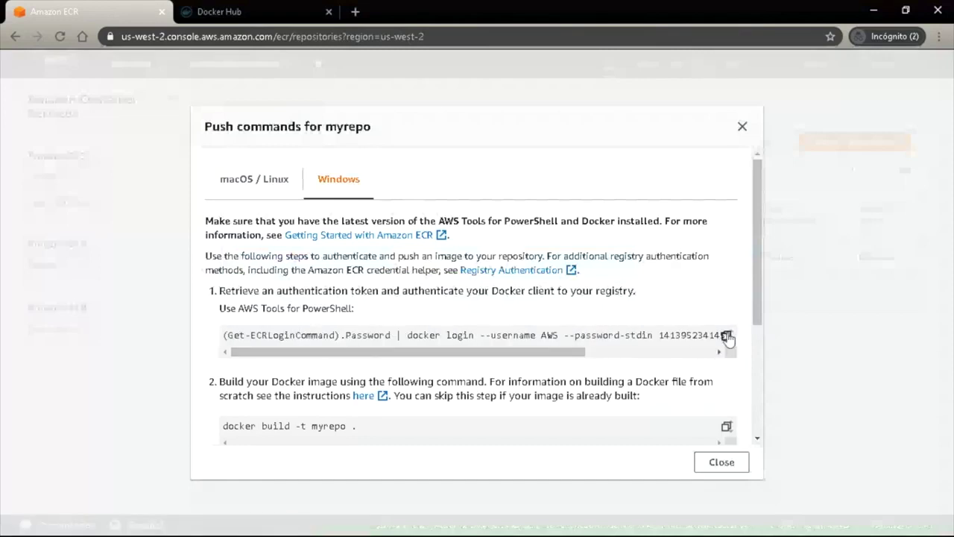
key("alt+Tab")
key("alt+Tab")
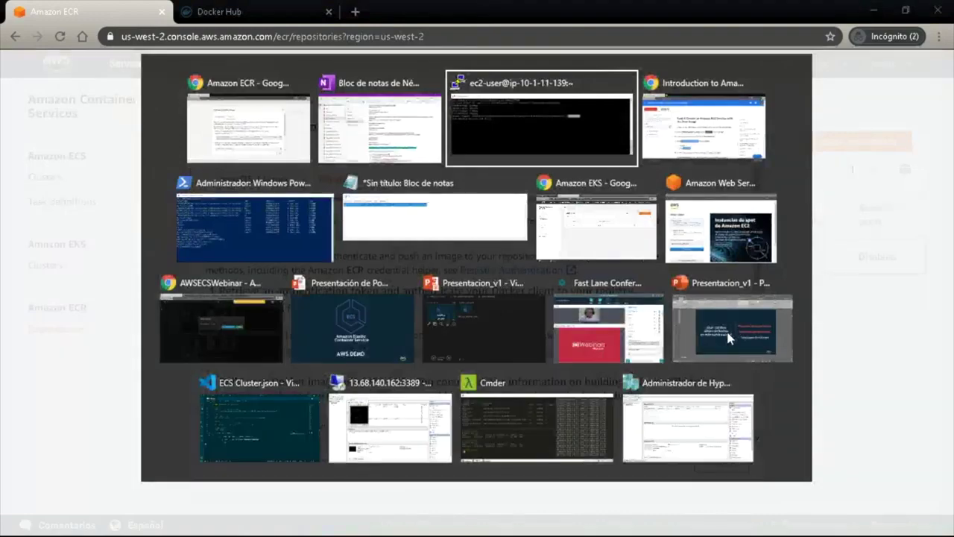
key("alt+Tab")
key("alt+Tab")
key("ctrl+l")
key("ctrl+v")
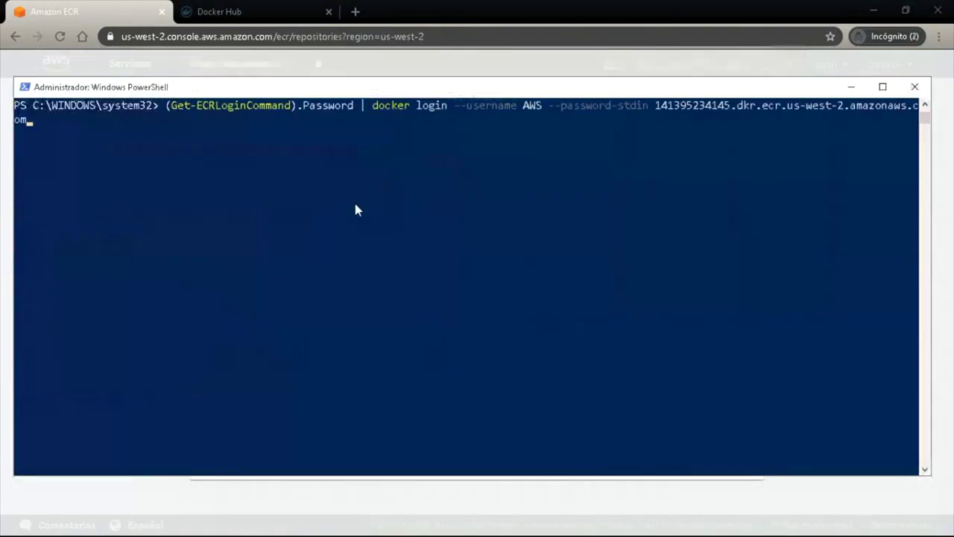
key("Return")
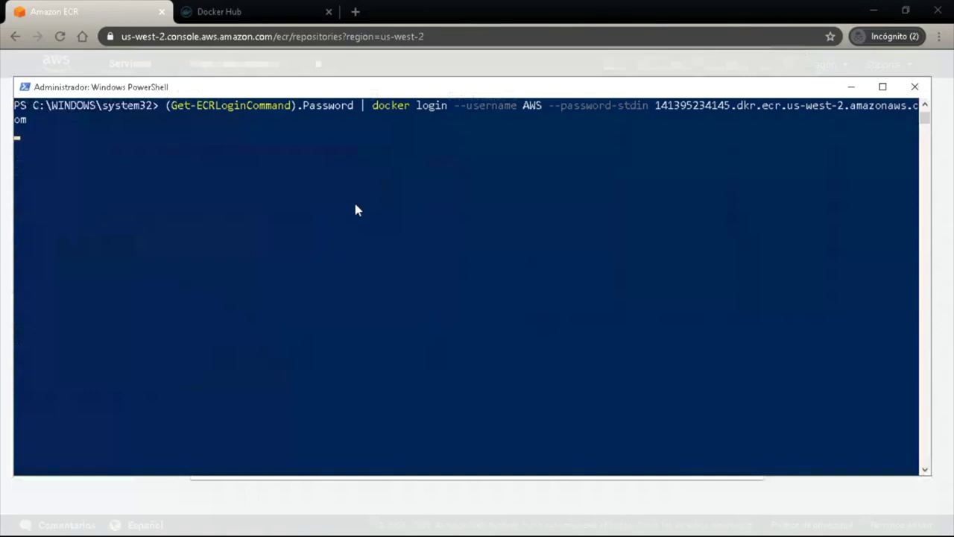
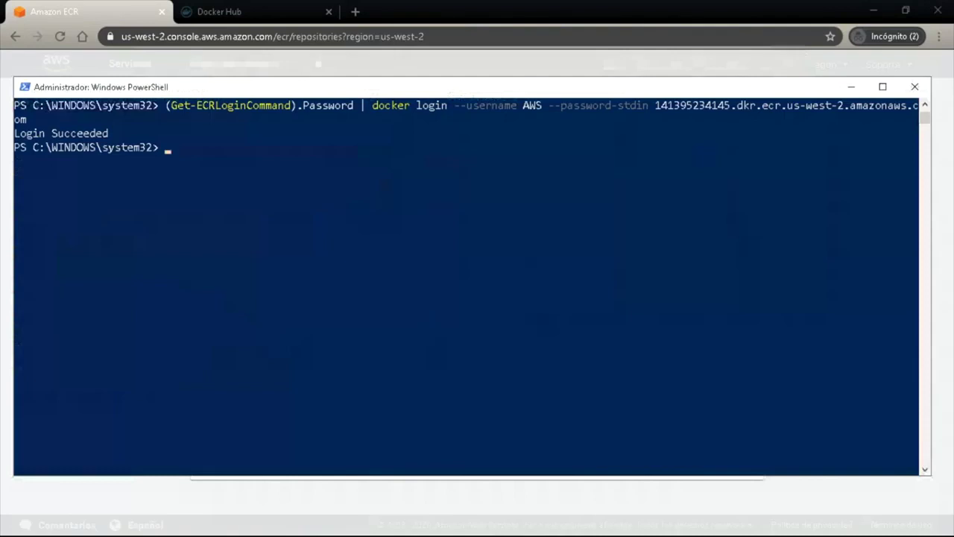
Step: Start a New-ECRepository command with the -RepositoryName parameter in PowerShell
left_click(350, 218)
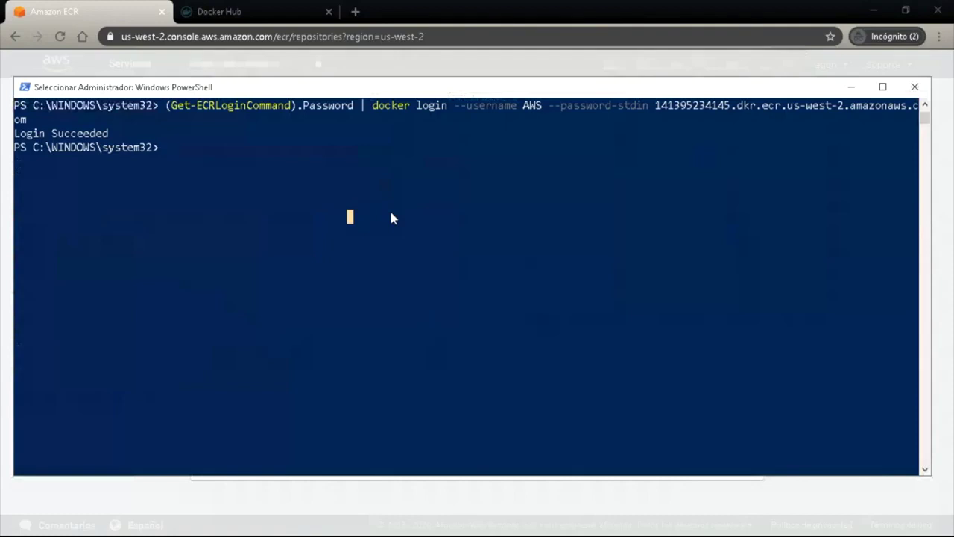
type("new")
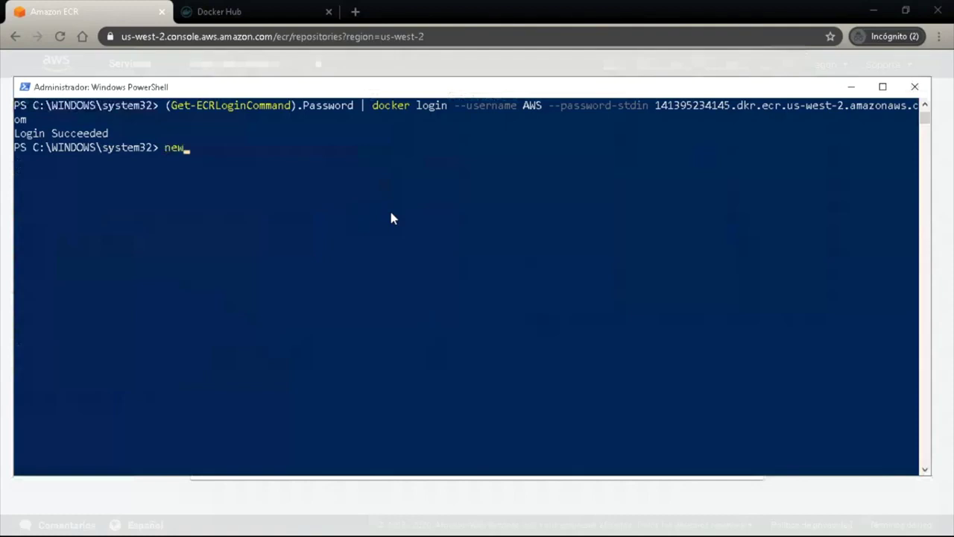
type("-ecr")
key("Tab")
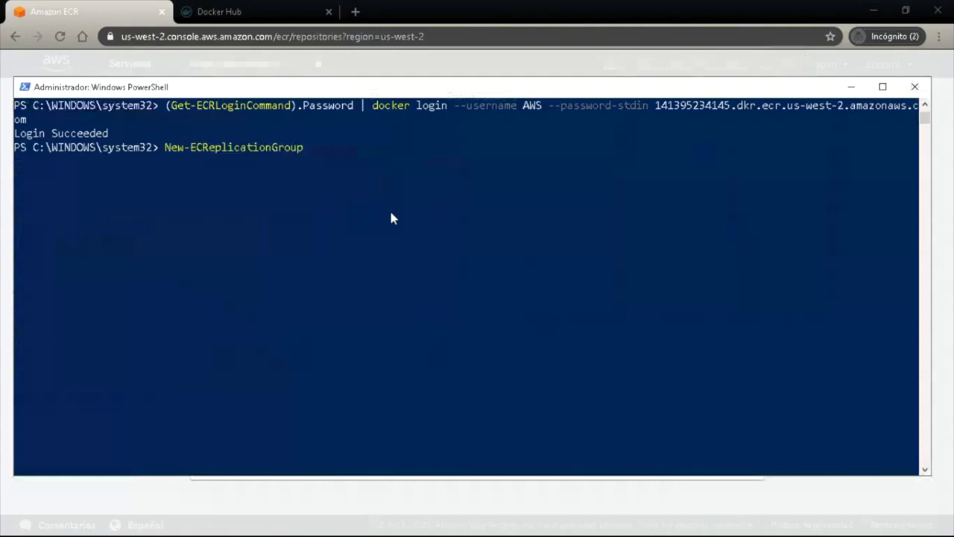
key("BackSpace")
key("BackSpace")
key("BackSpace")
key("BackSpace")
key("BackSpace")
key("BackSpace")
key("BackSpace")
key("BackSpace")
key("BackSpace")
key("BackSpace")
key("BackSpace")
key("BackSpace")
key("BackSpace")
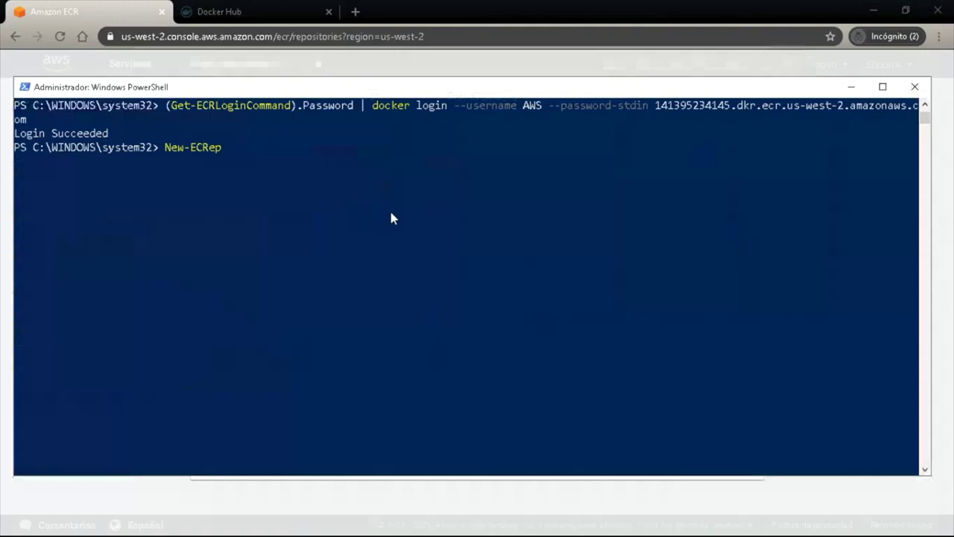
type("osi")
key("BackSpace")
key("BackSpace")
key("BackSpace")
type("ository")
left_click(364, 198)
key("Escape")
type("-RepositoryName")
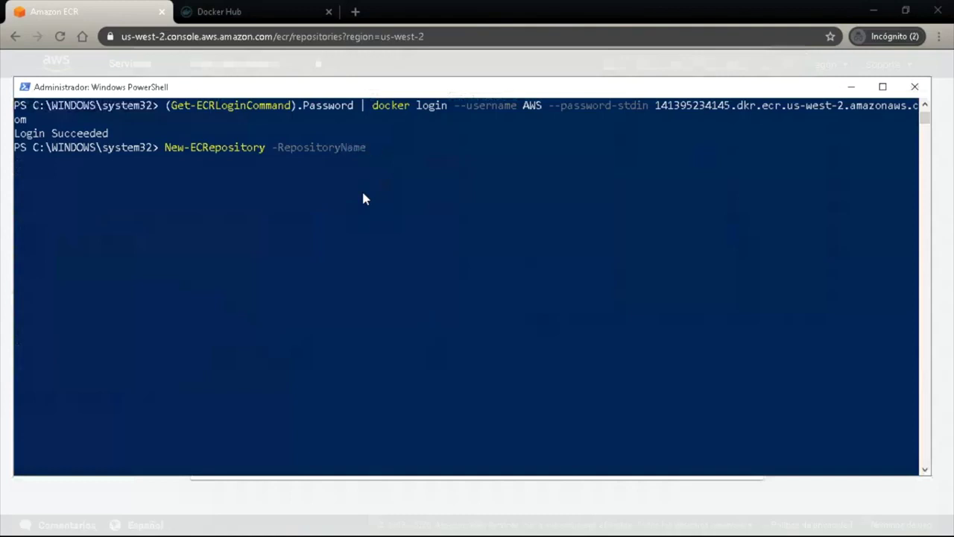
Step: Complete the command with repository name fastlanewebinar01 and -ImageTagMutabilty MUTABLE, and try to run it
type("my-fisr")
key("BackSpace")
key("BackSpace")
type("st")
type("r")
key("BackSpace")
key("BackSpace")
key("BackSpace")
key("BackSpace")
key("BackSpace")
key("BackSpace")
key("BackSpace")
key("BackSpace")
type("fastlanewebinar01")
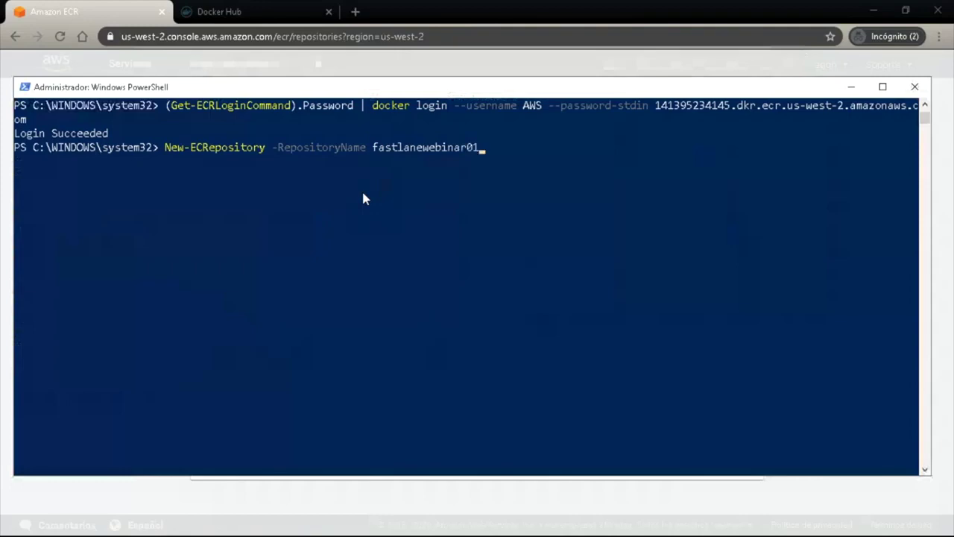
type(" -ImageTagmu")
key("BackSpace")
key("BackSpace")
type("Mutab")
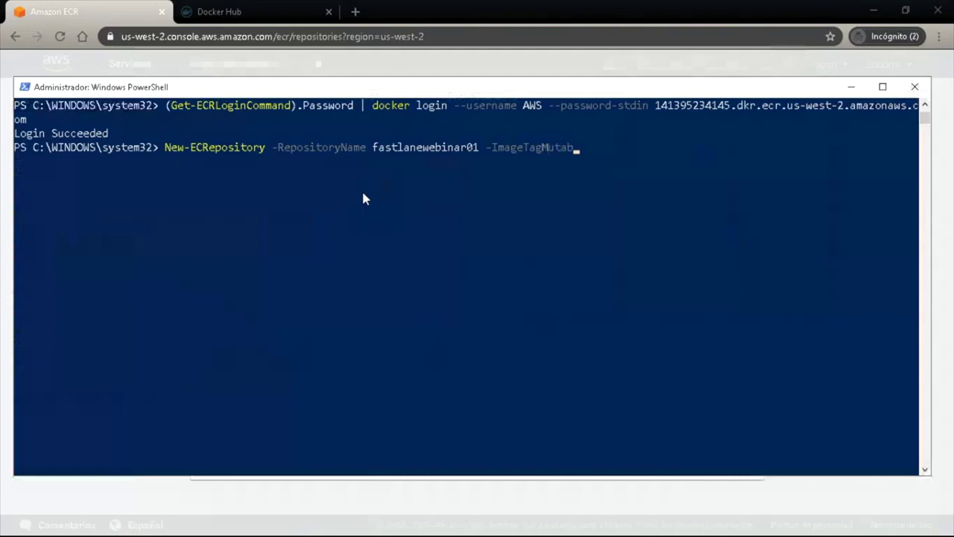
type("ilty MUTABLE")
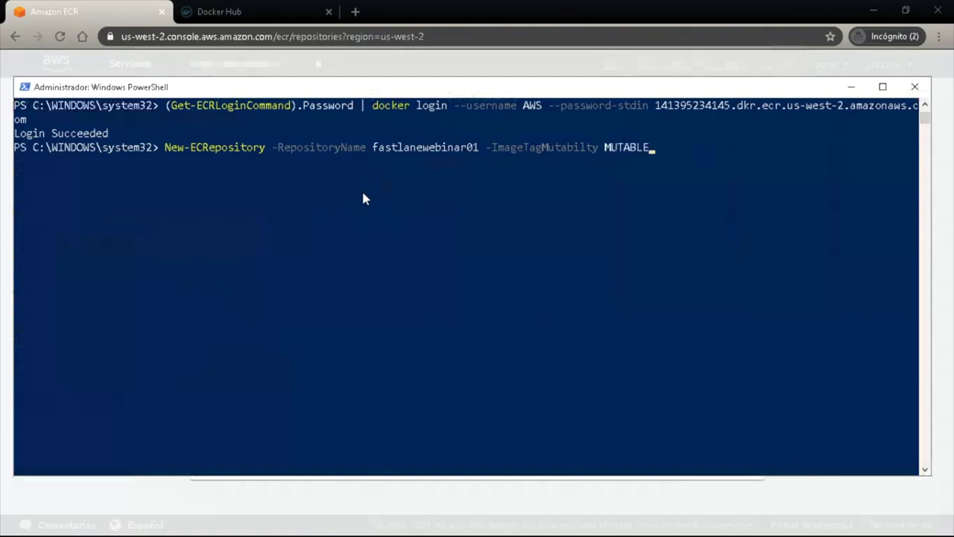
key("Return")
Step: Erase the recalled command and enter the cmdlet name New-ECRRepository instead
key("Up")
key("BackSpace")
key("BackSpace")
key("BackSpace")
key("BackSpace")
key("BackSpace")
key("BackSpace")
key("BackSpace")
key("BackSpace")
key("BackSpace")
key("BackSpace")
key("BackSpace")
key("BackSpace")
key("BackSpace")
key("BackSpace")
key("BackSpace")
key("BackSpace")
key("BackSpace")
key("BackSpace")
key("BackSpace")
key("BackSpace")
key("BackSpace")
key("BackSpace")
key("BackSpace")
key("BackSpace")
key("BackSpace")
key("BackSpace")
key("BackSpace")
key("BackSpace")
key("BackSpace")
key("BackSpace")
key("BackSpace")
key("BackSpace")
key("BackSpace")
key("BackSpace")
key("BackSpace")
key("BackSpace")
key("BackSpace")
key("BackSpace")
key("BackSpace")
key("BackSpace")
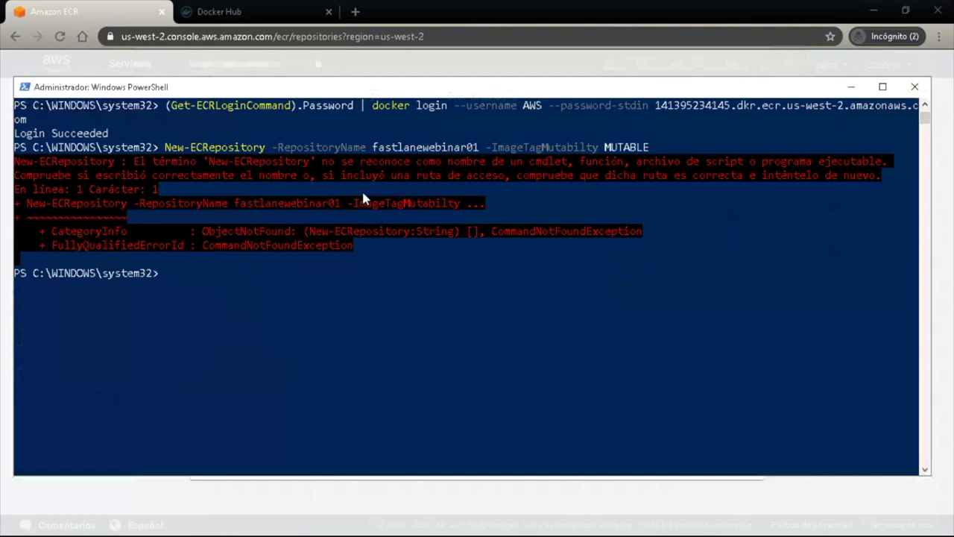
type("ec")
key("BackSpace")
key("BackSpace")
type("Ne")
key("BackSpace")
type("ew-ECR")
key("Tab")
key("Tab")
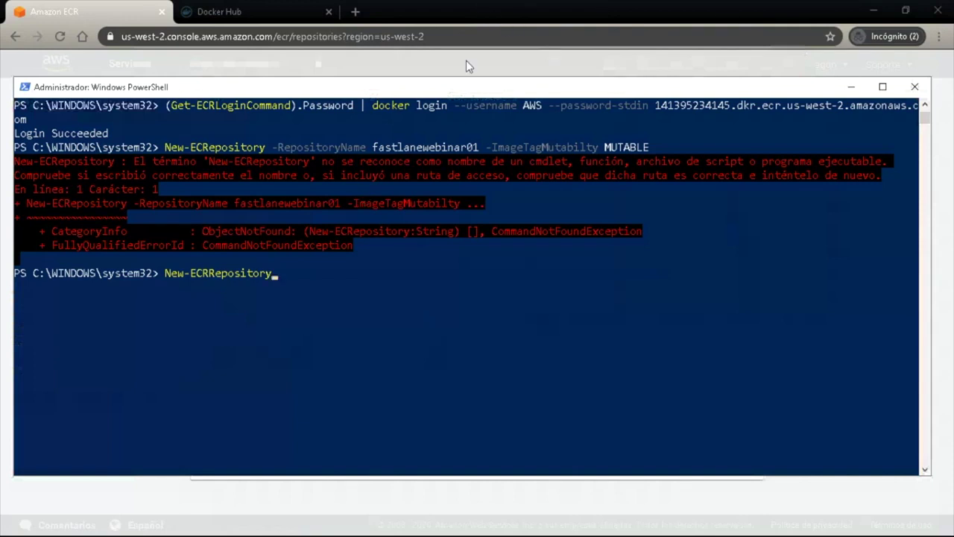
Step: Append the repository name and image tag parameters copied from the earlier command and try to run it
left_click(543, 55)
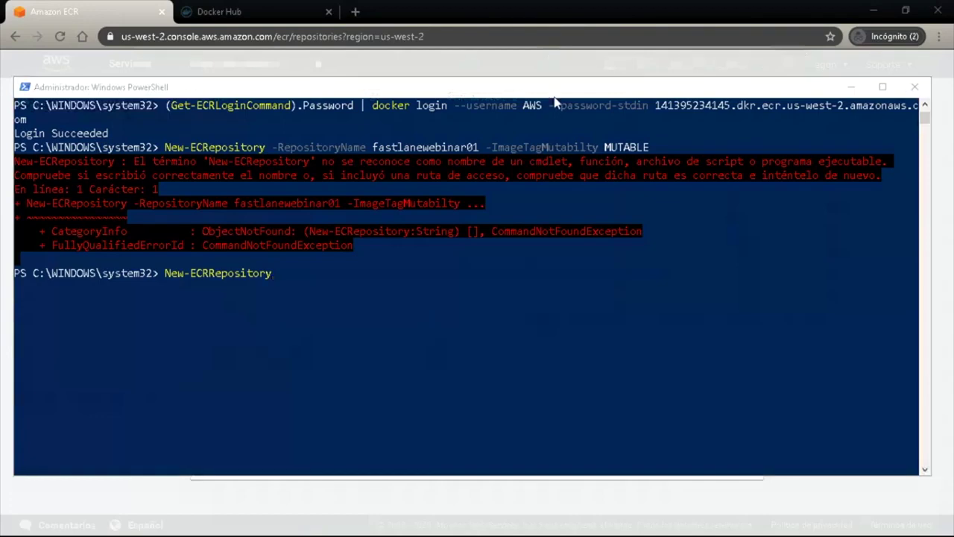
left_click(325, 281)
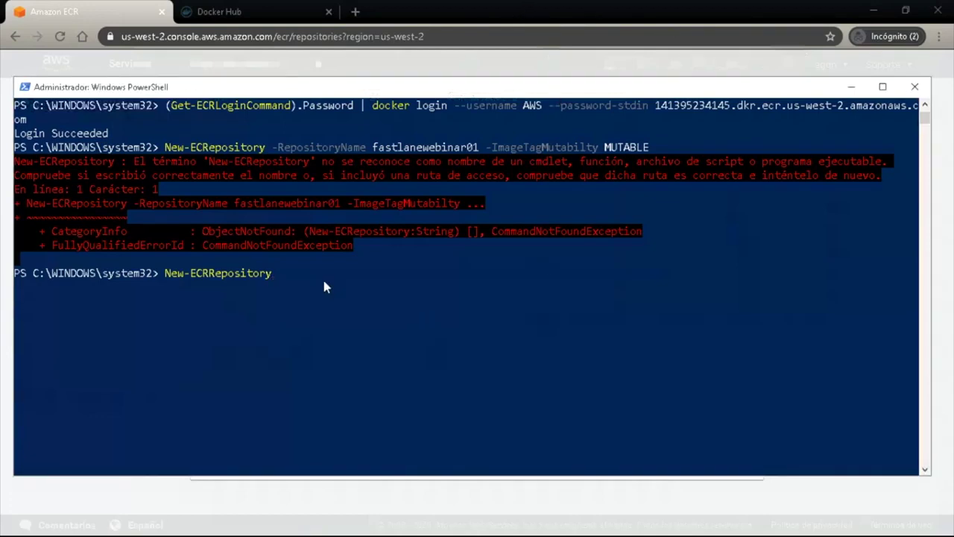
left_click_drag(270, 147, 650, 148)
key("super+c")
right_click(422, 257)
right_click(359, 287)
key("Return")
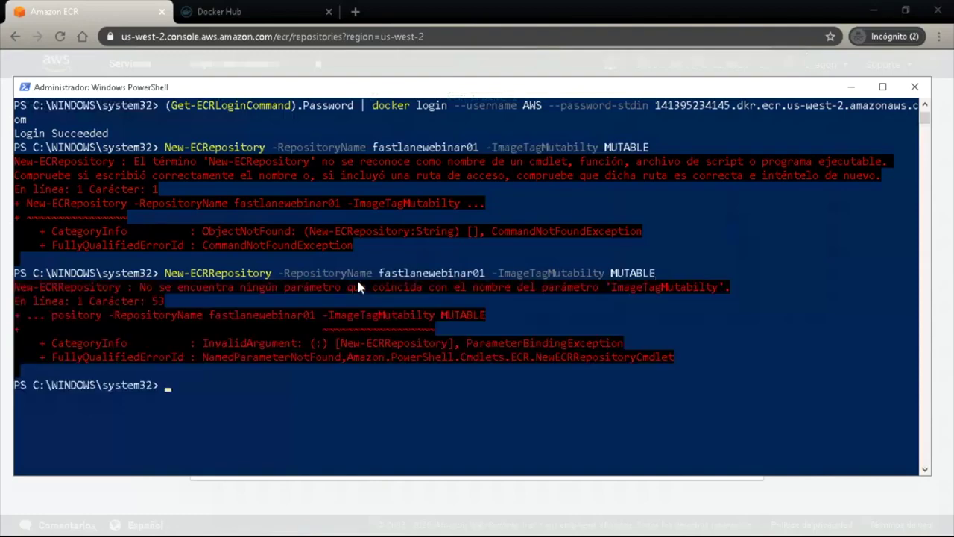
Step: Recall the New-ECRRepository command and remove its misspelled -ImageTagMutabilty parameter with its value
key("Up")
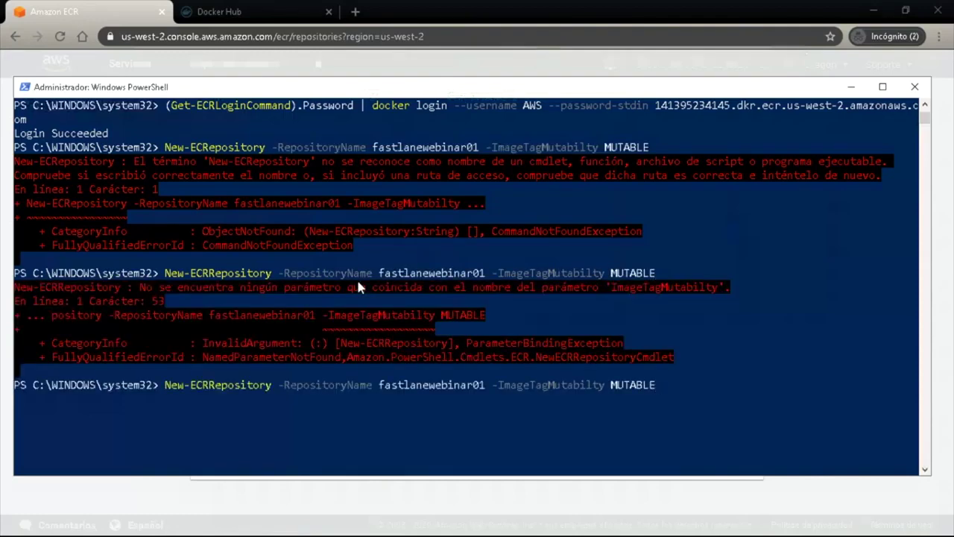
key("BackSpace")
key("BackSpace")
key("BackSpace")
key("BackSpace")
key("BackSpace")
key("BackSpace")
key("BackSpace")
key("BackSpace")
key("BackSpace")
key("BackSpace")
key("BackSpace")
key("BackSpace")
key("BackSpace")
key("BackSpace")
key("BackSpace")
key("BackSpace")
key("BackSpace")
key("BackSpace")
key("BackSpace")
key("BackSpace")
key("BackSpace")
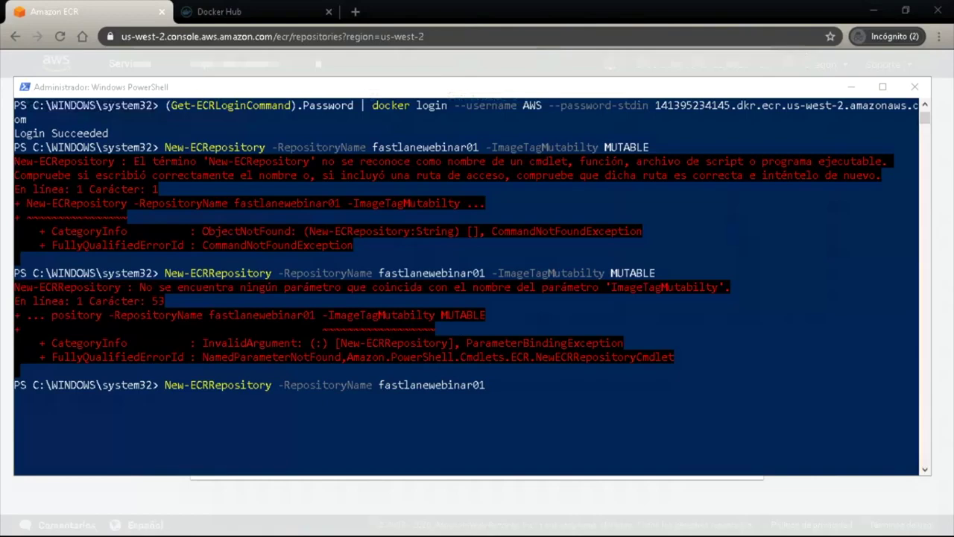
Step: Add -ImageTagMutability MUTABLE to the command and run it to create the repository fastlanewebinar01
left_click(532, 384)
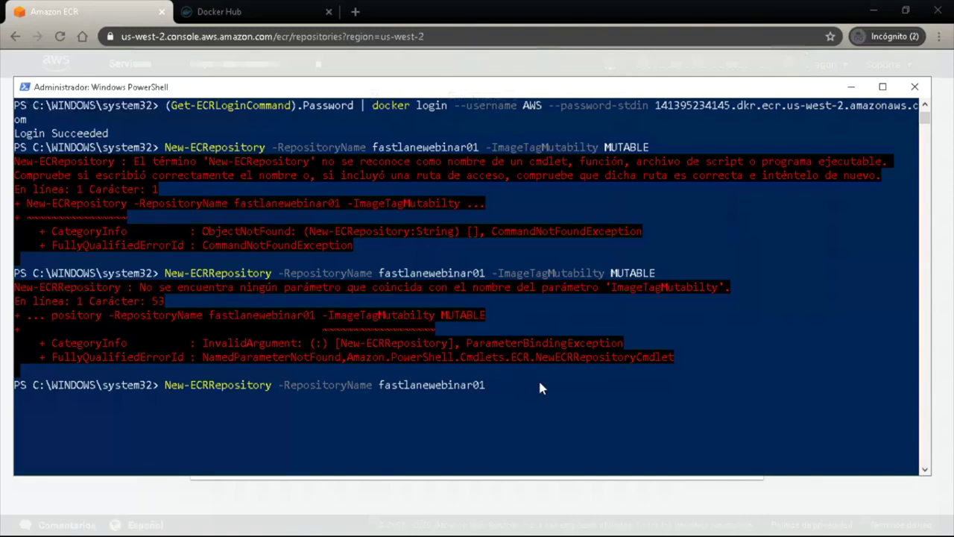
type("Im")
key("BackSpace")
key("BackSpace")
type("-ImageTagMutabi")
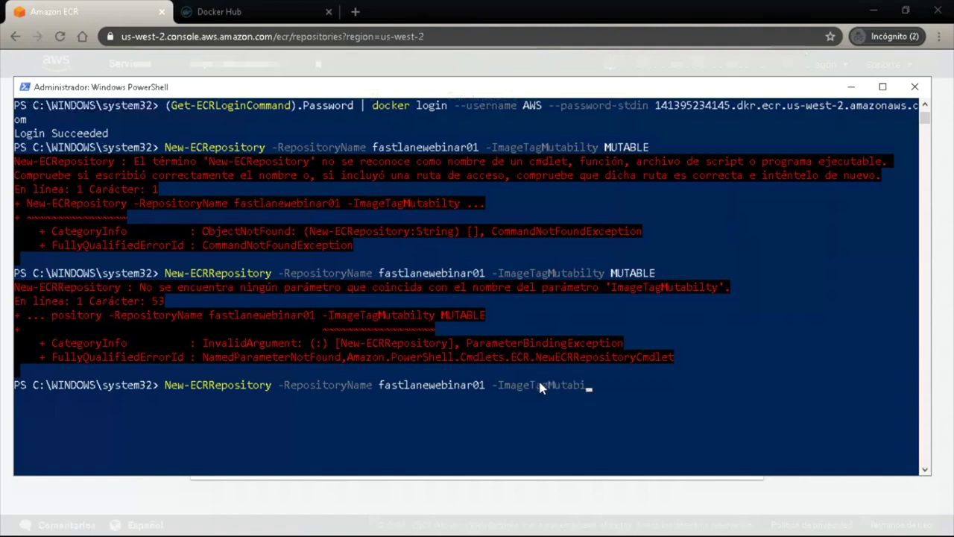
type("lity MUTABLE")
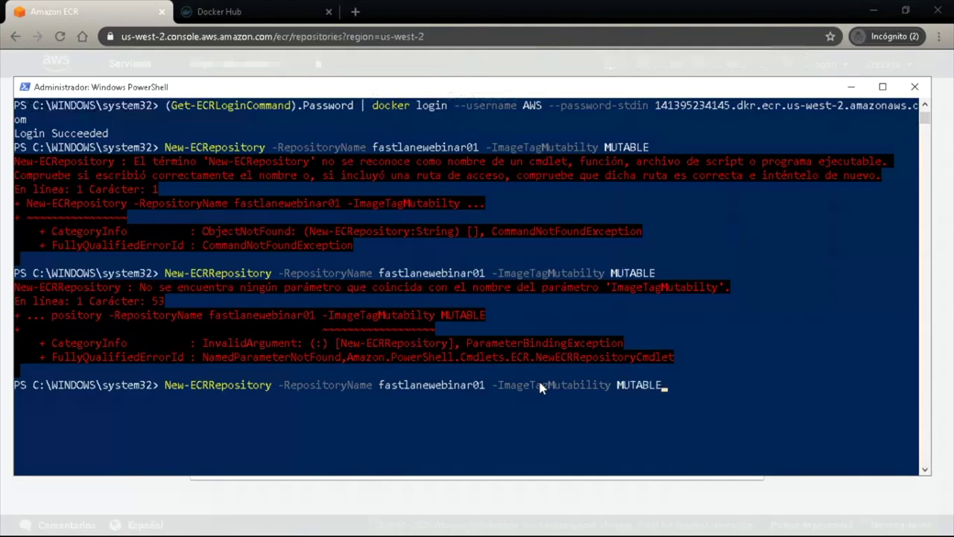
key("Return")
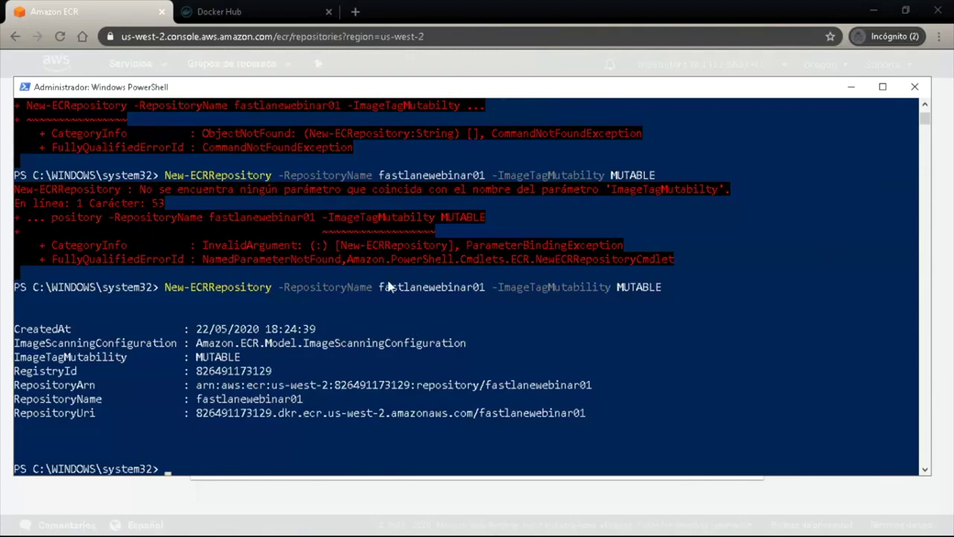
Step: Return to the ECR console, dismiss myrepo's push commands and refresh the repository list
left_click(695, 24)
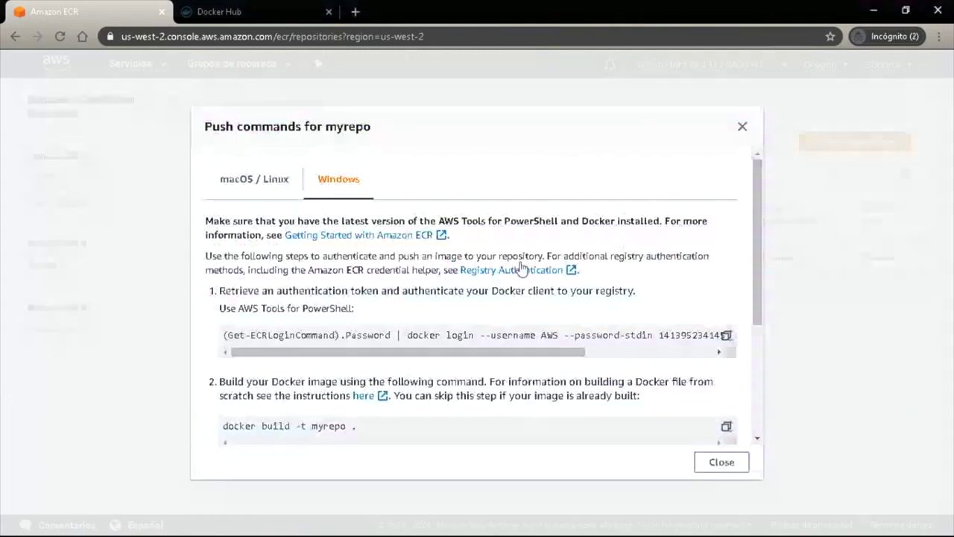
left_click(742, 128)
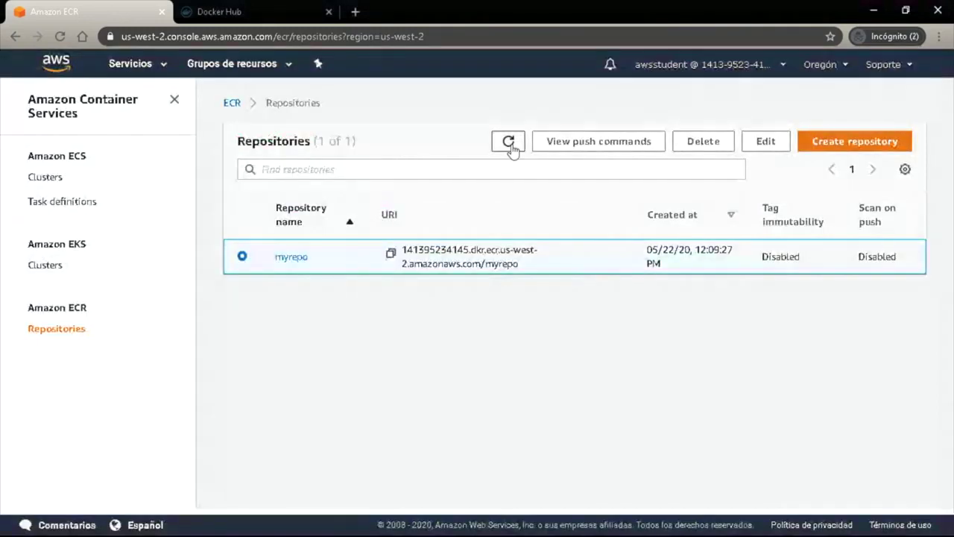
left_click(510, 143)
left_click(507, 142)
Step: Switch to PowerShell, list the ECR repositories with Get-ECRRepository and review the returned entries
key("alt+Tab")
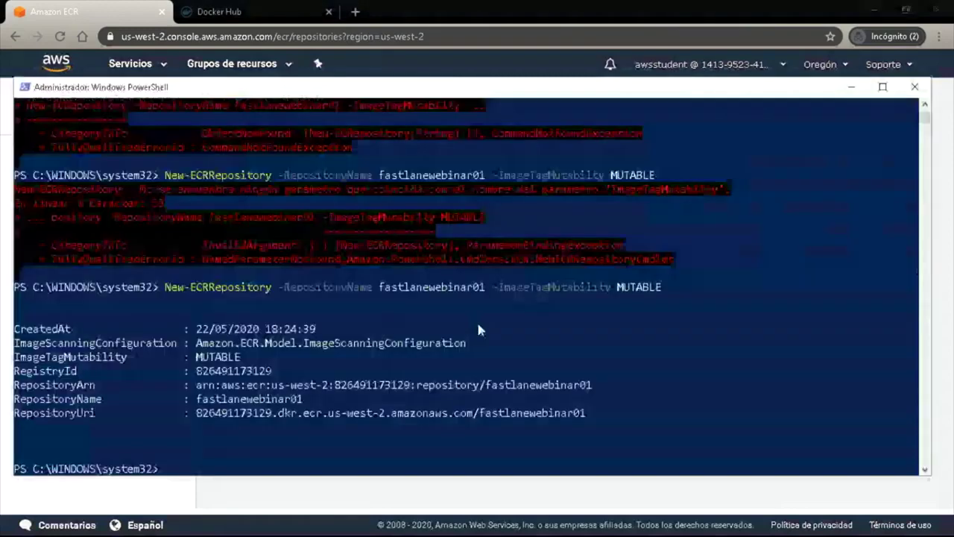
left_click(764, 403)
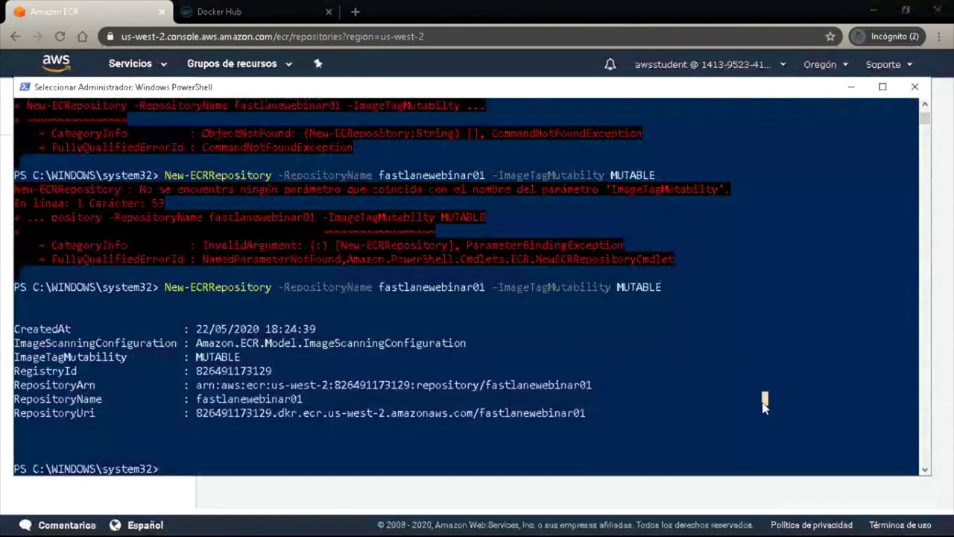
type("Get-")
type("Re")
key("BackSpace")
key("BackSpace")
type("ECSR")
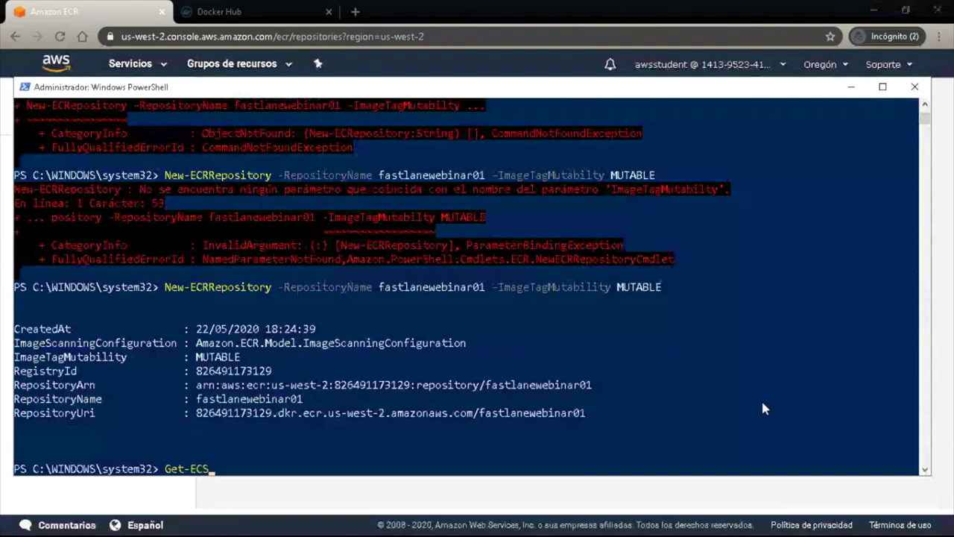
key("BackSpace")
key("BackSpace")
type("RR")
key("Tab")
key("Return")
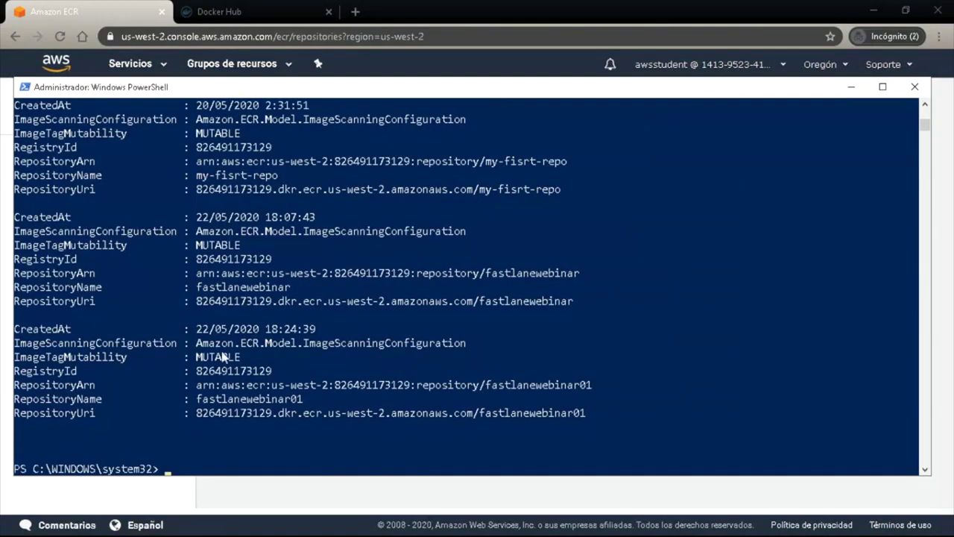
scroll(248, 357, "up", 2)
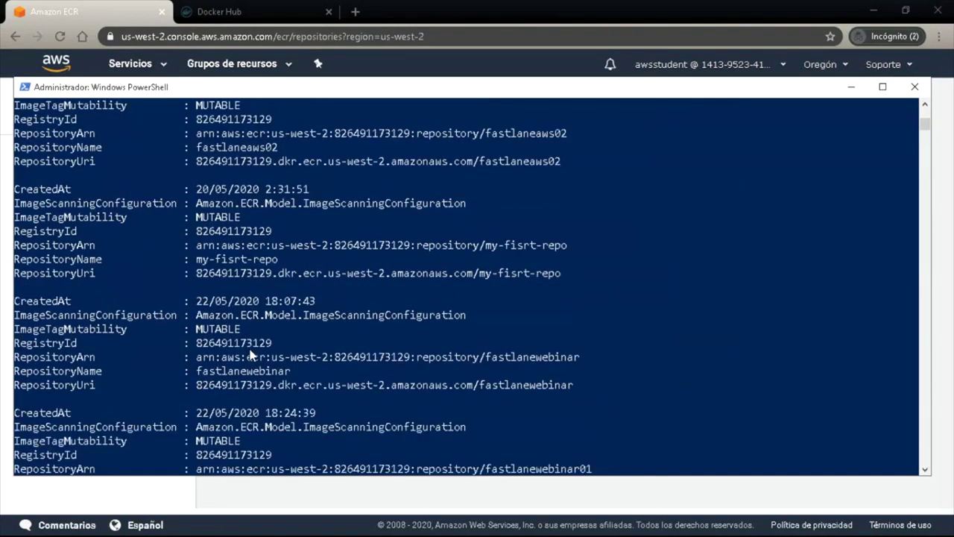
scroll(250, 356, "up", 4)
scroll(250, 355, "down", 2)
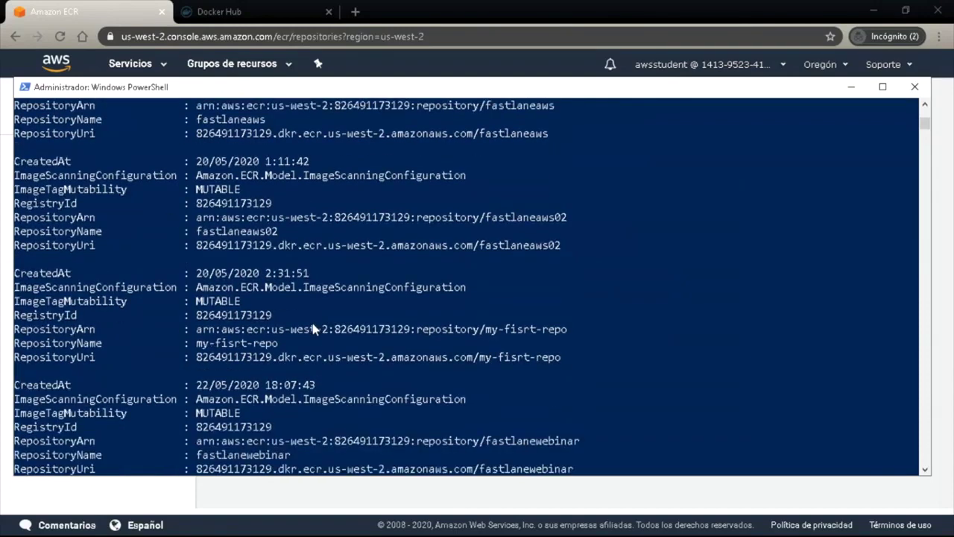
scroll(313, 329, "down", 4)
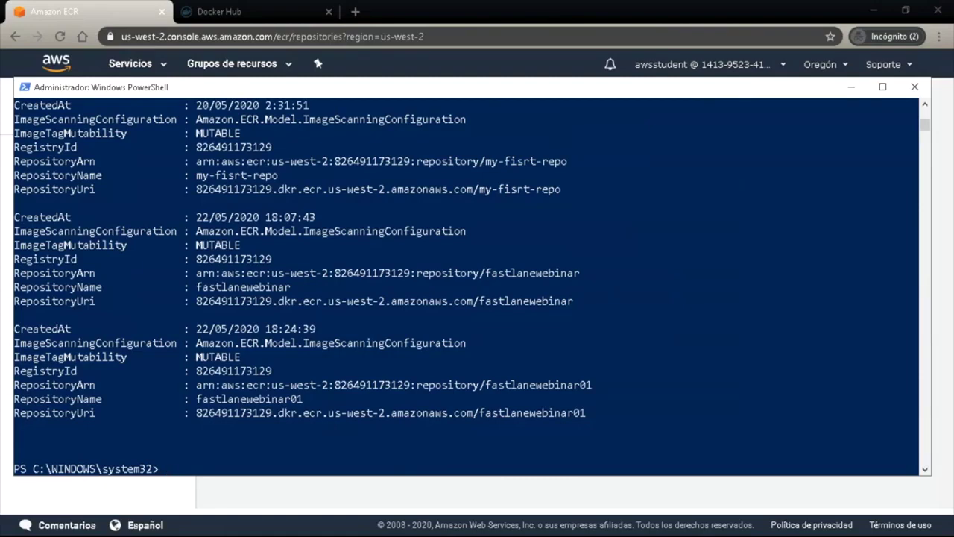
left_click(683, 343)
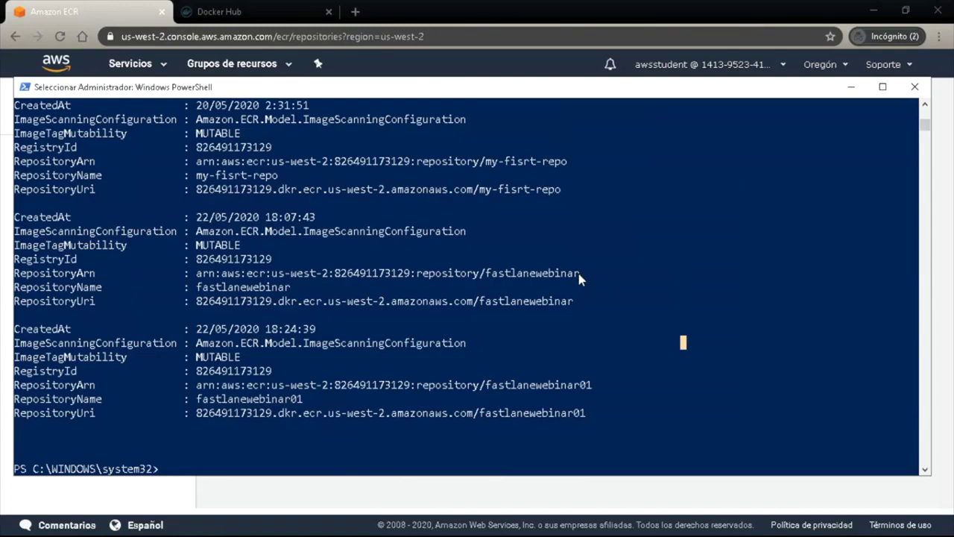
Step: Return from PowerShell to the AWS console and open Elastic Container Service
left_click(850, 85)
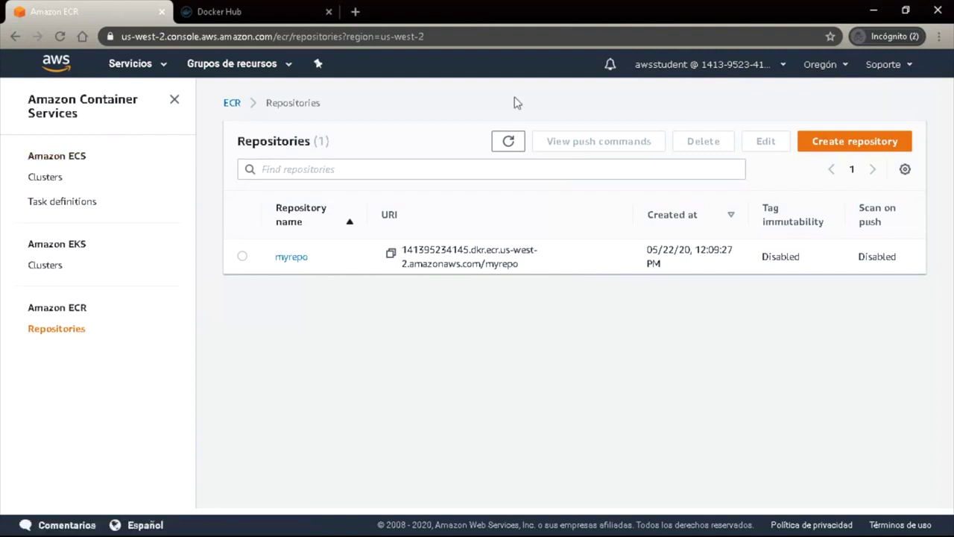
left_click(162, 66)
scroll(830, 273, "down", 5)
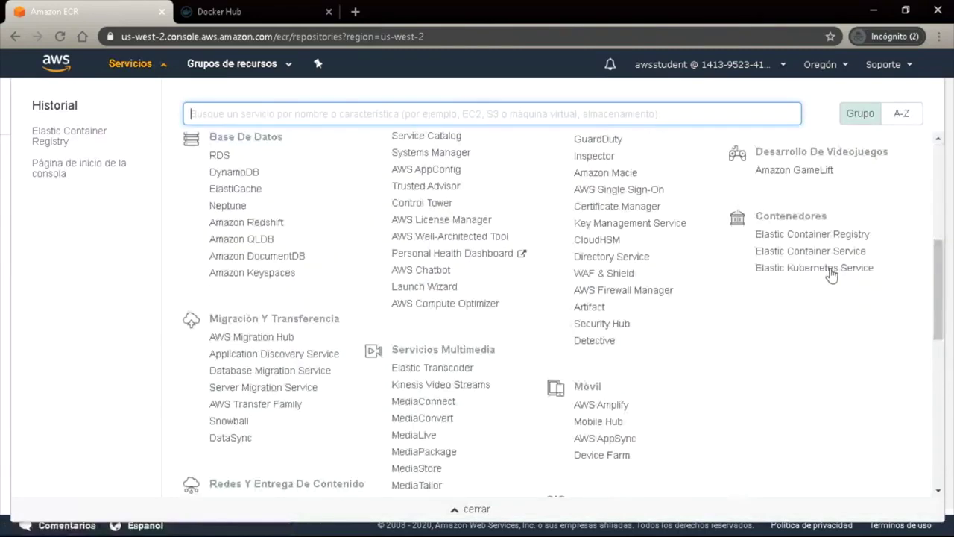
left_click(833, 236)
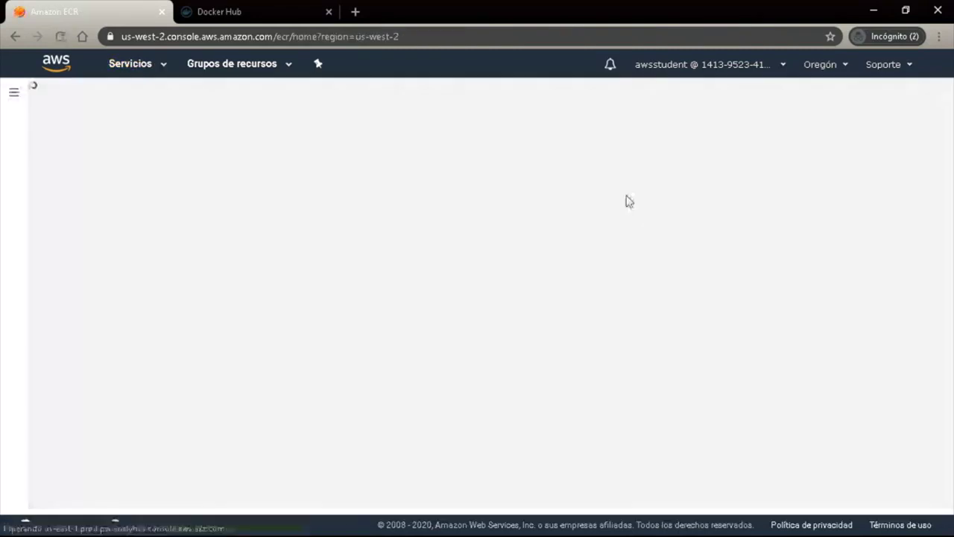
left_click(282, 66)
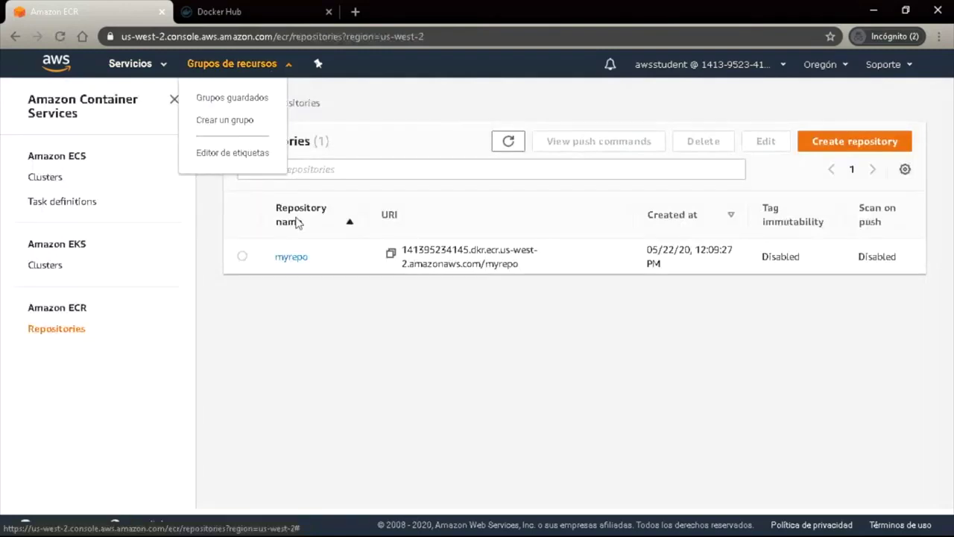
left_click(150, 65)
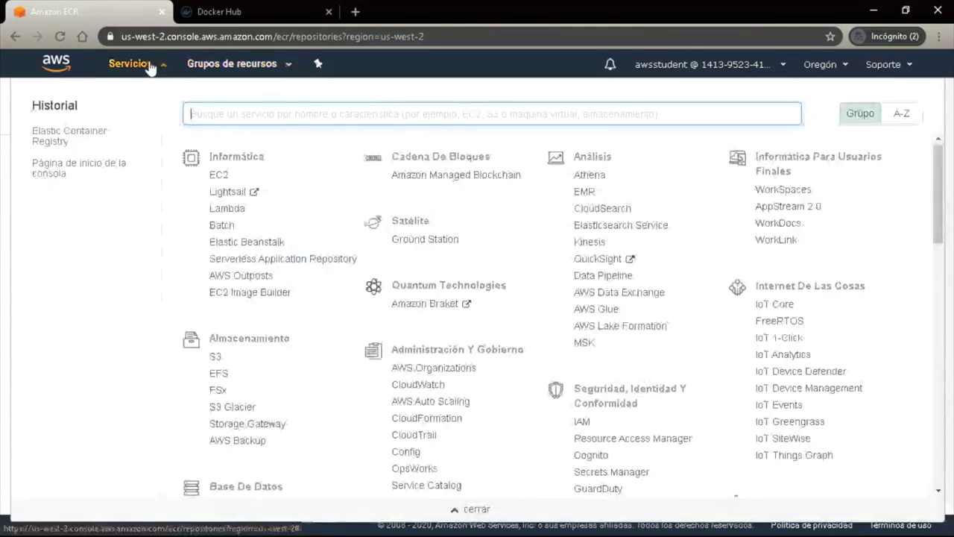
scroll(838, 330, "down", 5)
left_click(841, 326)
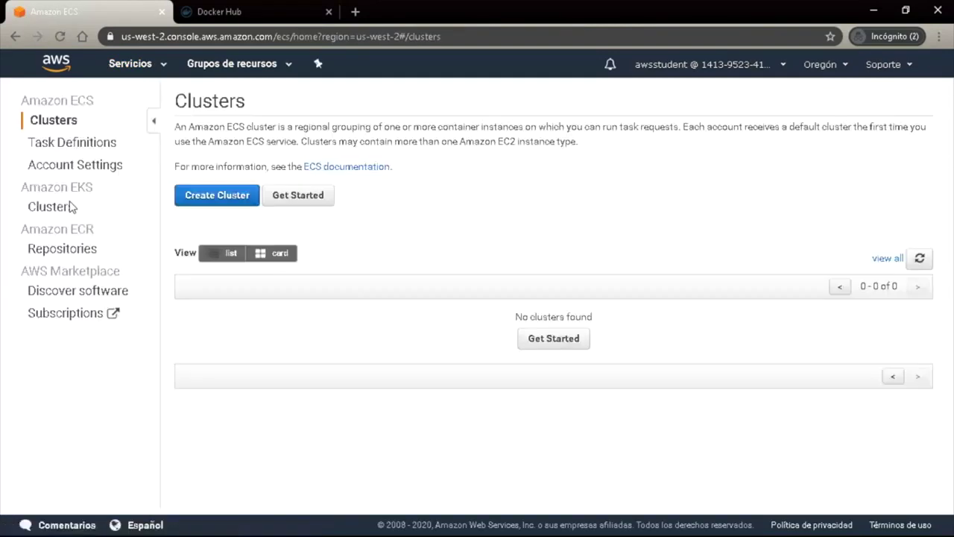
Step: Start a new ECS task definition with the EC2 launch type
left_click(91, 143)
left_click(256, 224)
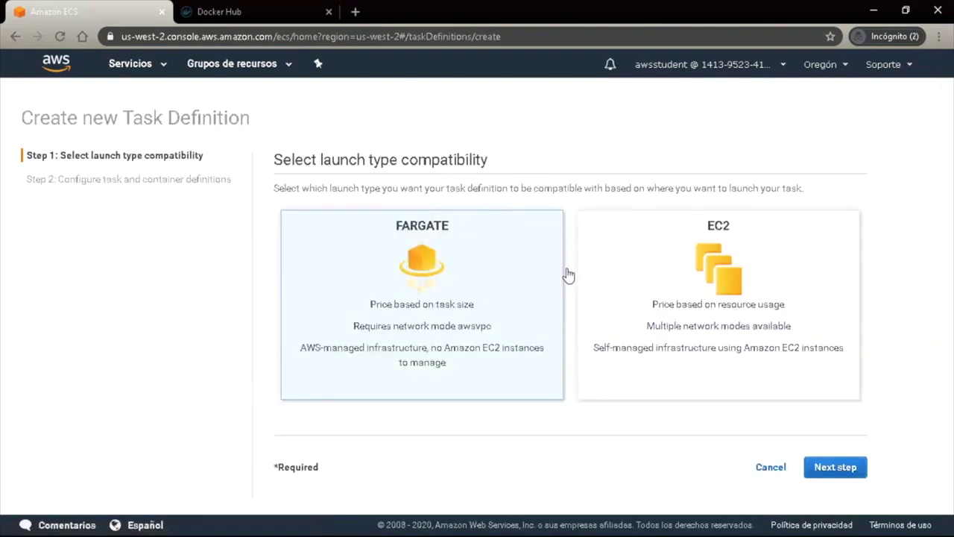
left_click(751, 300)
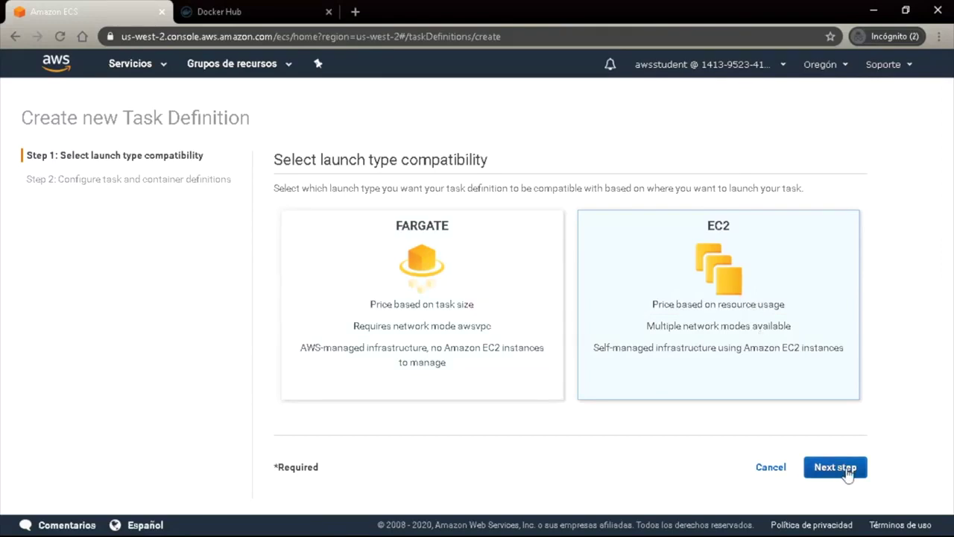
Step: Examine the task definition form's role, task size, container, constraint, service integration and volume settings
left_click(530, 240)
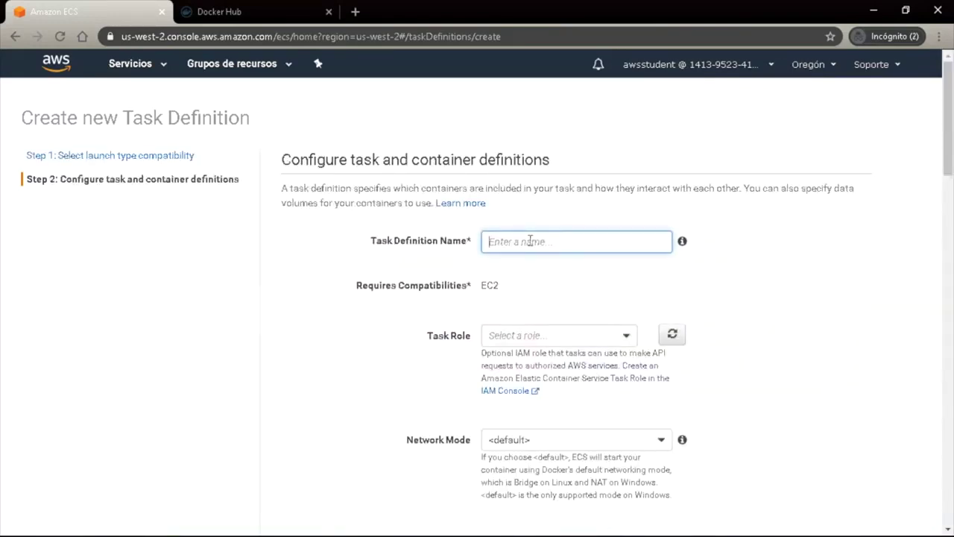
scroll(531, 242, "down", 2)
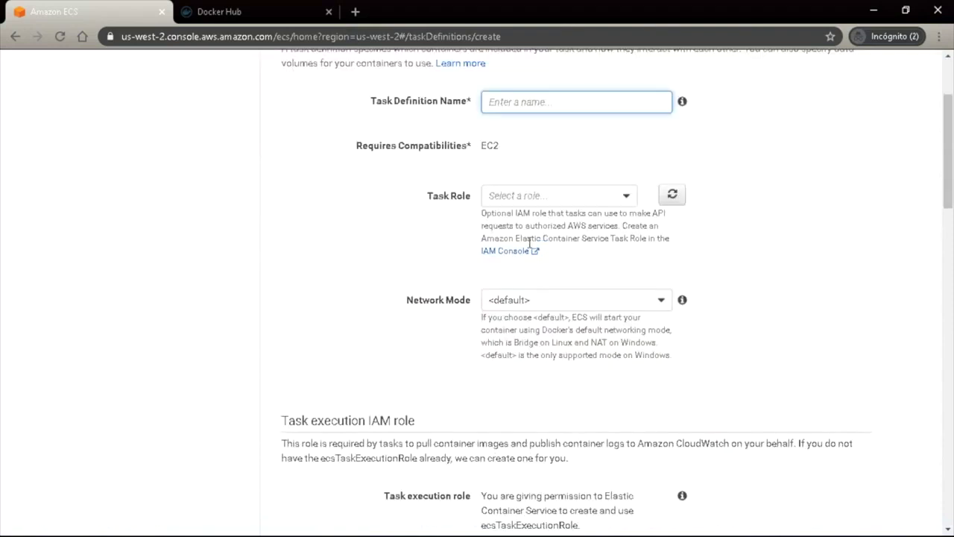
scroll(530, 251, "down", 6)
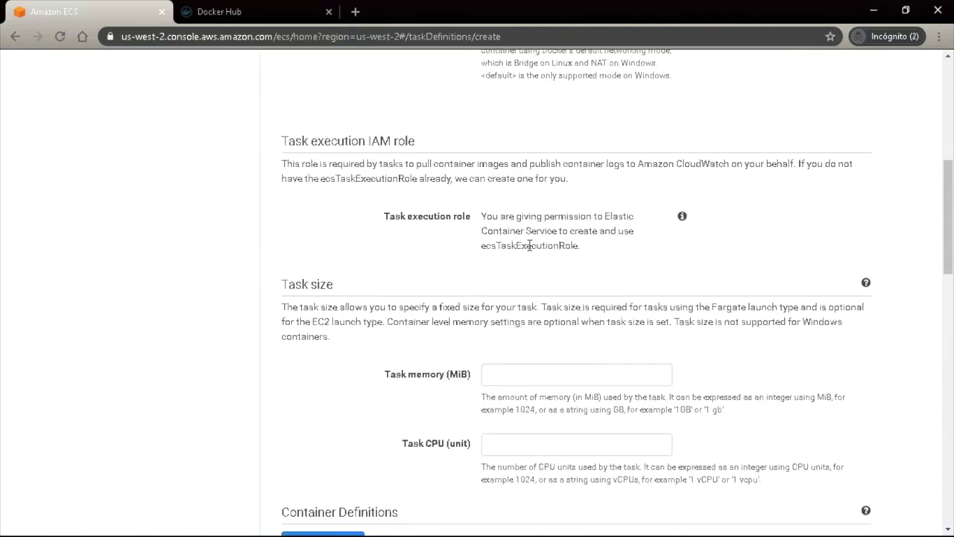
scroll(530, 256, "down", 3)
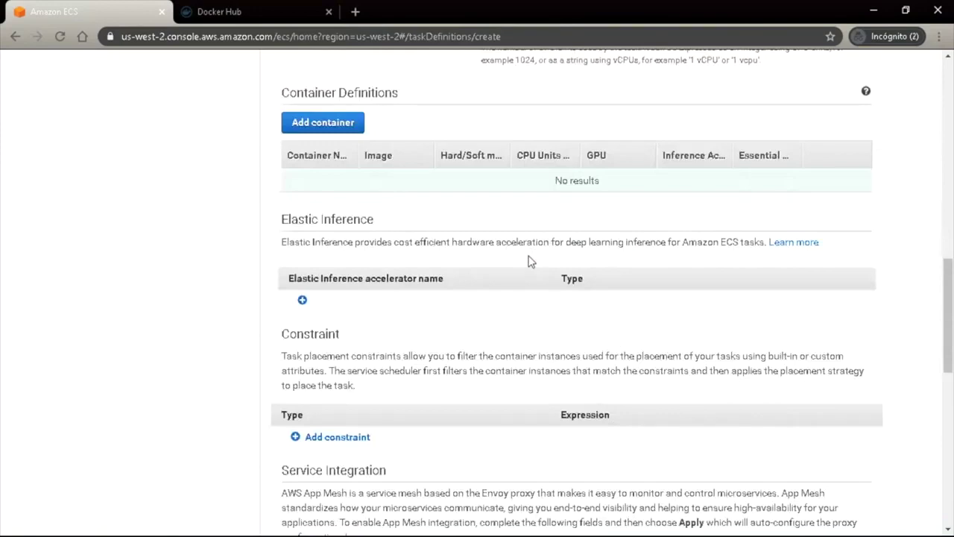
scroll(520, 234, "up", 4)
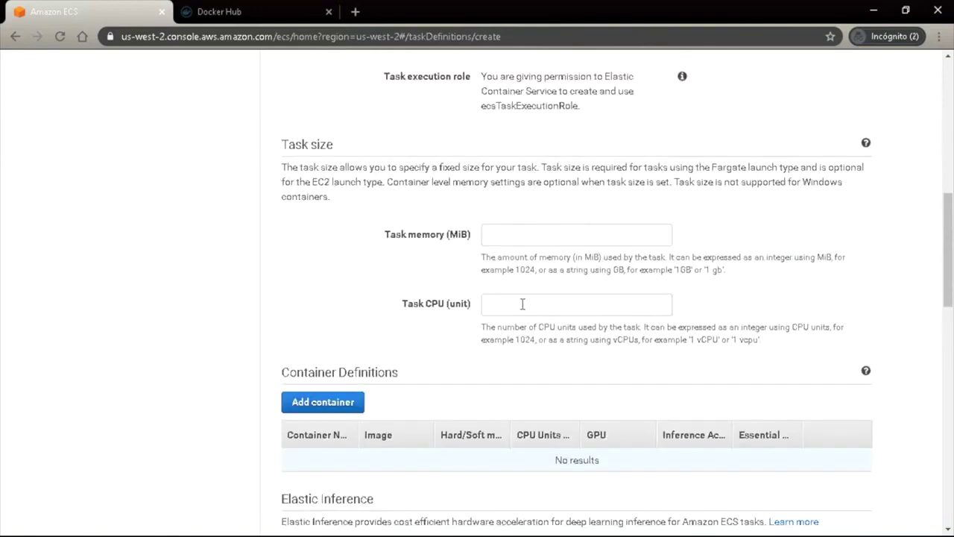
scroll(523, 303, "down", 2)
scroll(462, 296, "down", 2)
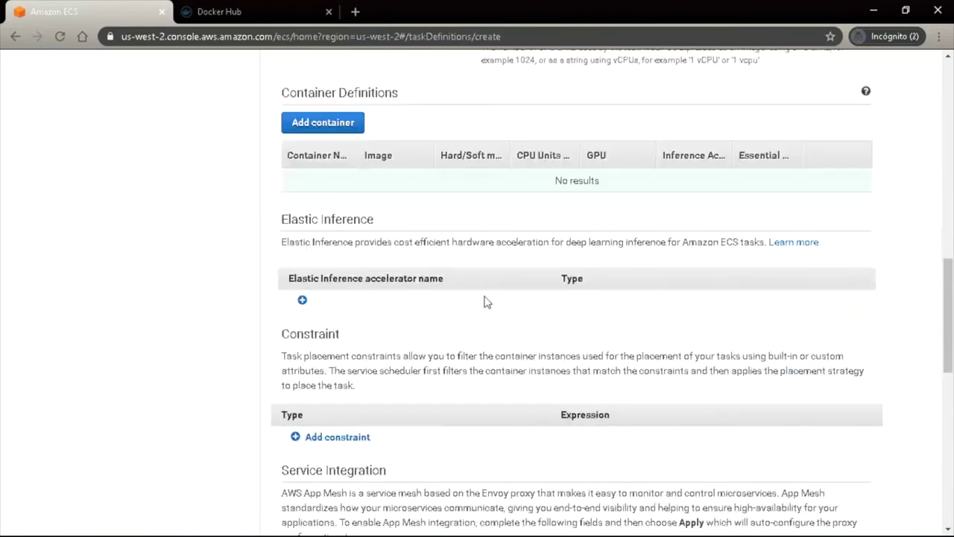
scroll(486, 301, "down", 2)
scroll(486, 303, "down", 7)
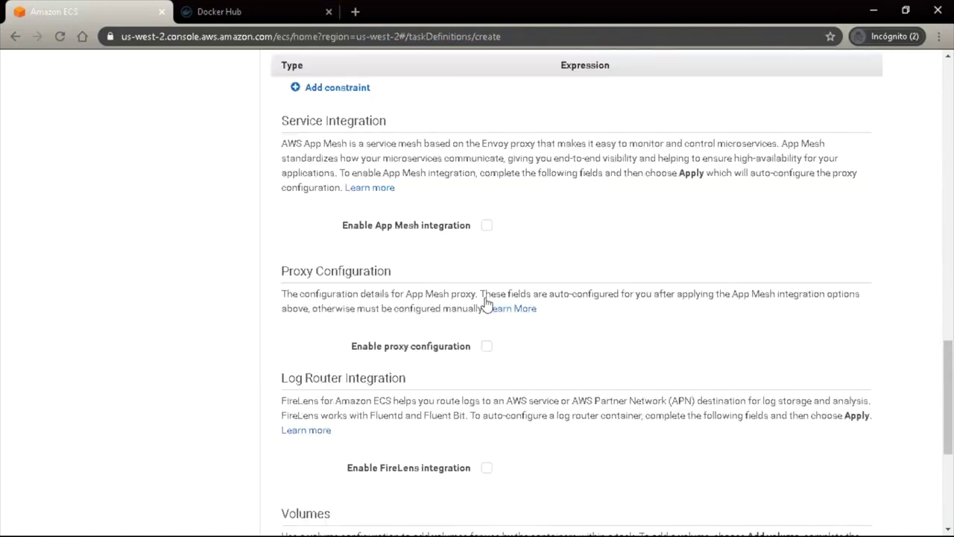
Step: Replace the task definition's entire JSON configuration with the copied ecs-demo definition and review it down to the image entry
left_click(335, 323)
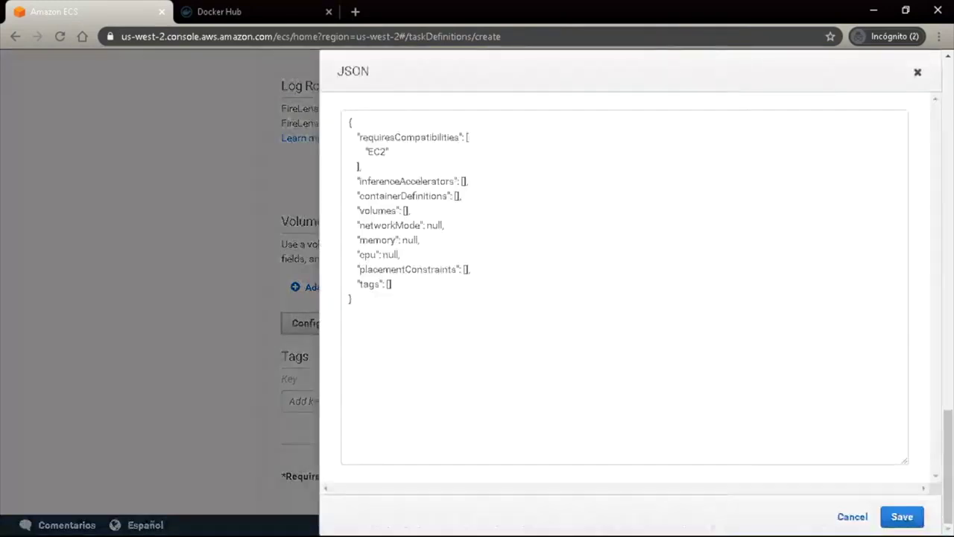
key("ctrl+a")
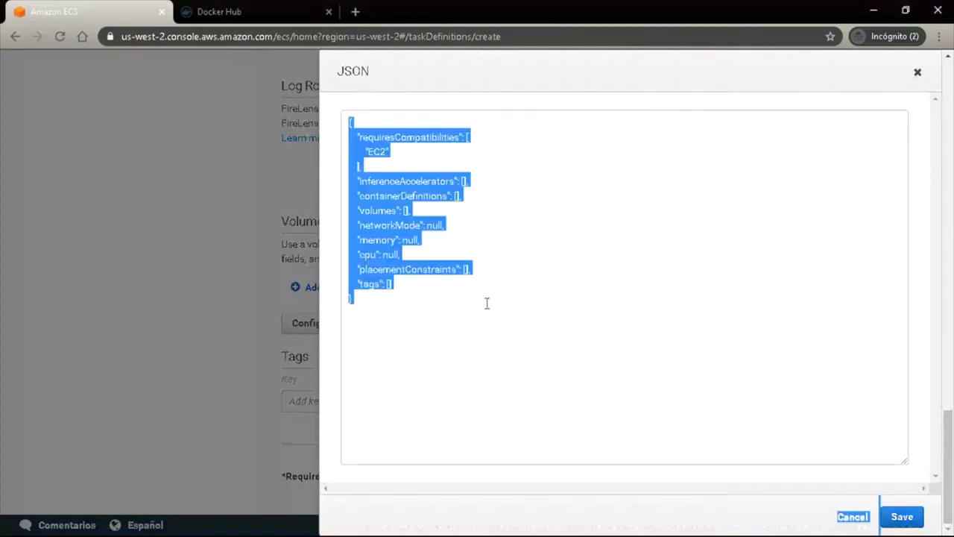
key("Right")
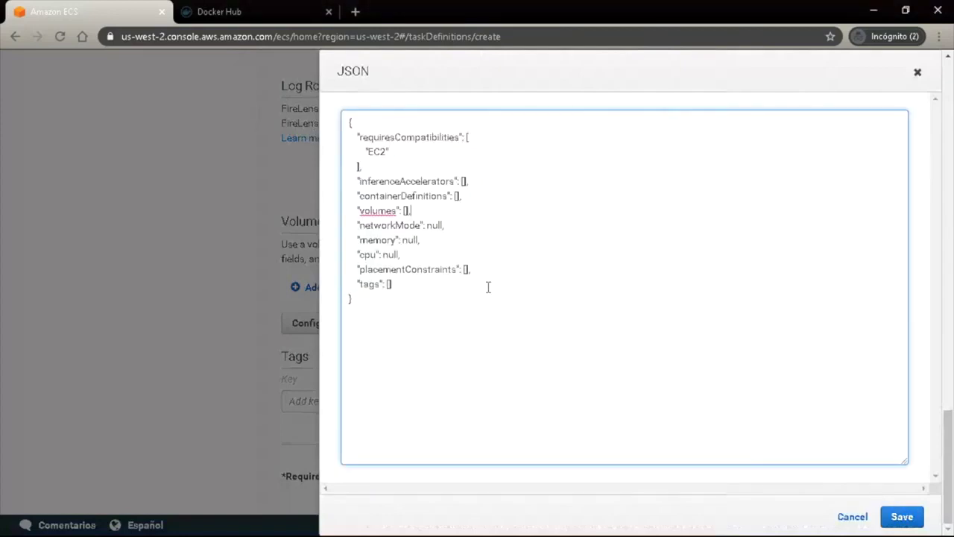
key("ctrl+a")
key("Delete")
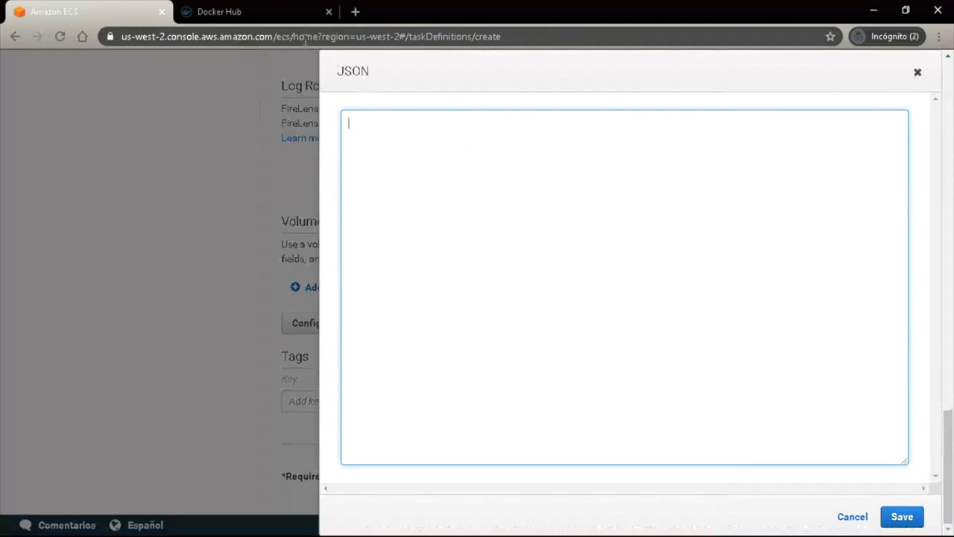
key("ctrl+v")
scroll(643, 294, "up", 5)
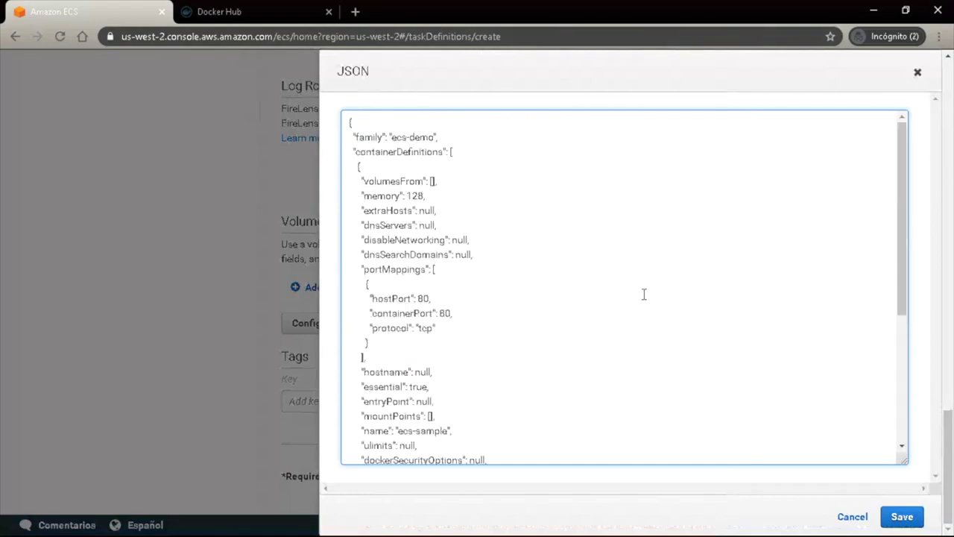
scroll(644, 294, "down", 5)
scroll(495, 281, "up", 5)
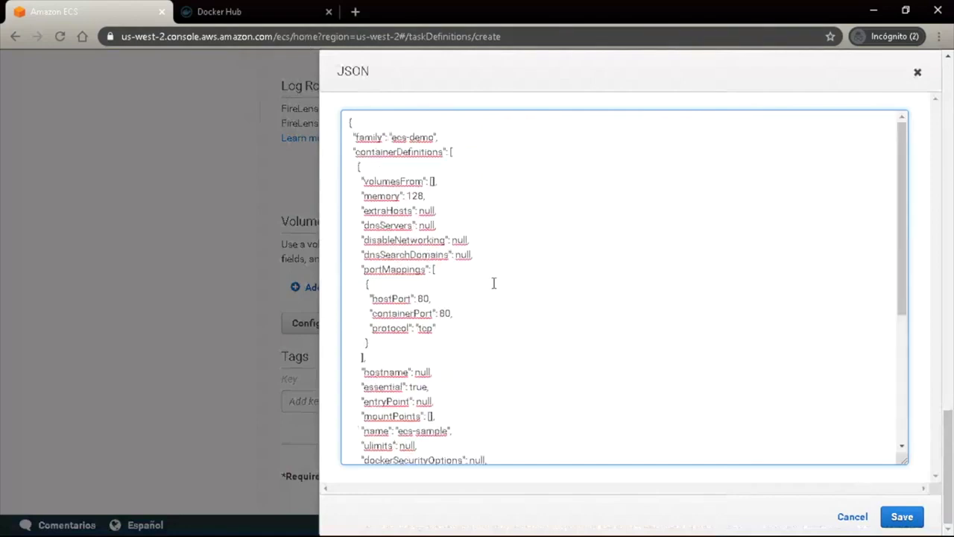
scroll(443, 215, "down", 5)
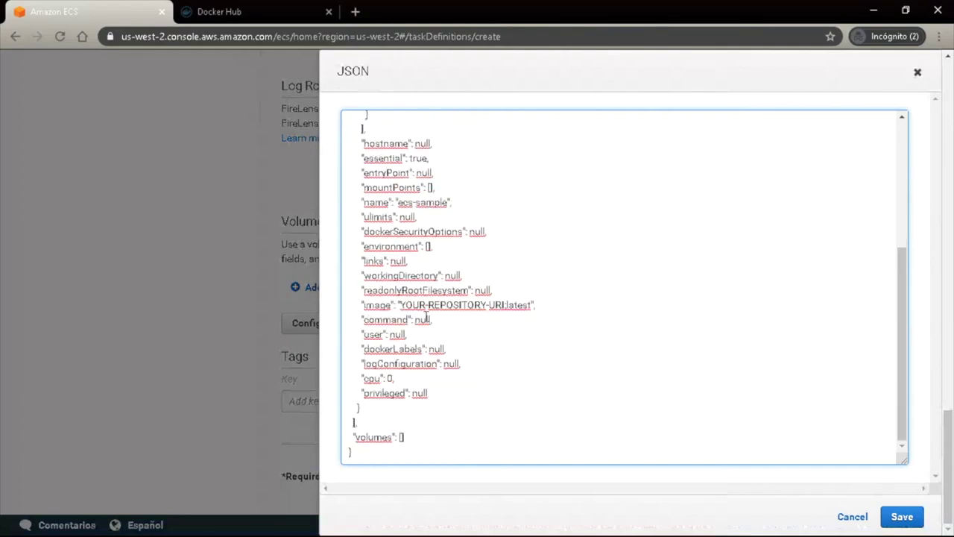
Step: Replace the image placeholder YOUR-REPOSITORY-URI:latest with the myrepo repository URI kept in Notepad and save the JSON
left_click_drag(401, 305, 530, 304)
key("alt+Tab")
key("alt+Tab")
key("alt+Tab")
key("alt+Tab")
key("alt+Tab")
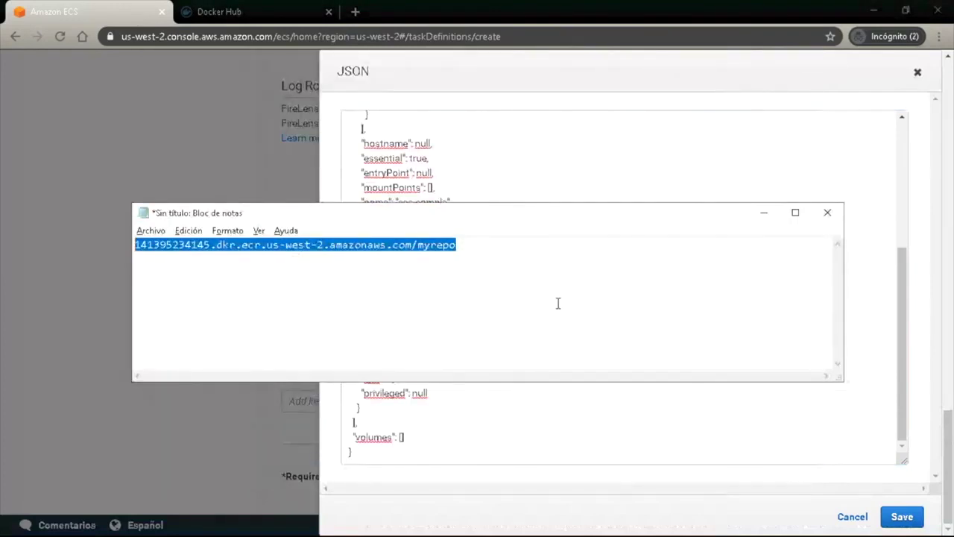
key("alt+Tab")
type("141395234145.dkr.ecr.us-west-2.amazonaws.com/myrepo")
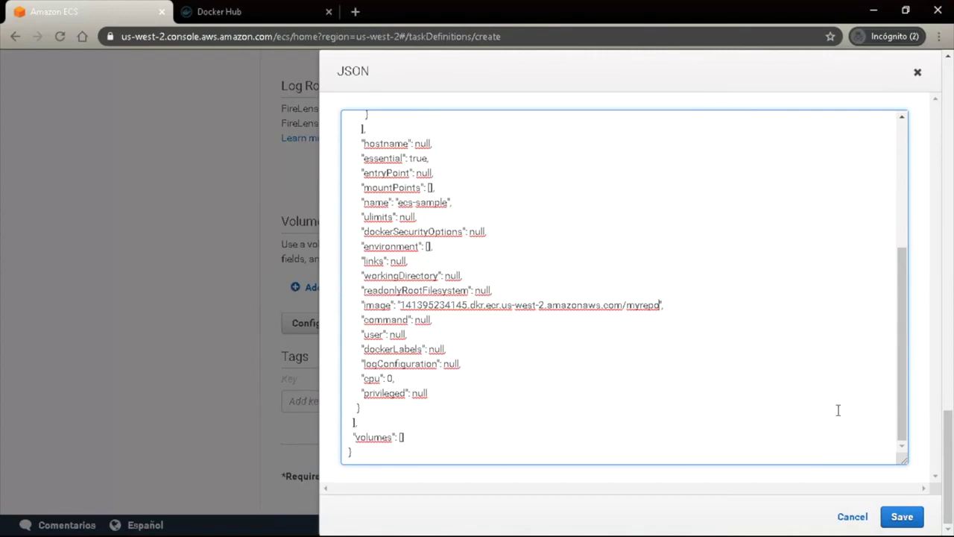
left_click(901, 516)
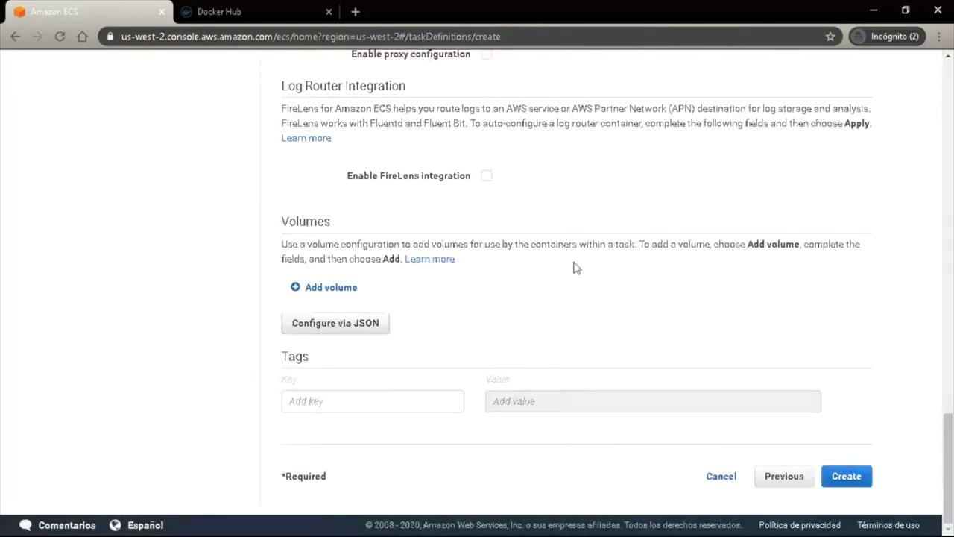
Step: Check the form with the task definition name ecs-demo, clear the name field's validation and create the task definition
scroll(574, 266, "up", 5)
scroll(575, 266, "up", 10)
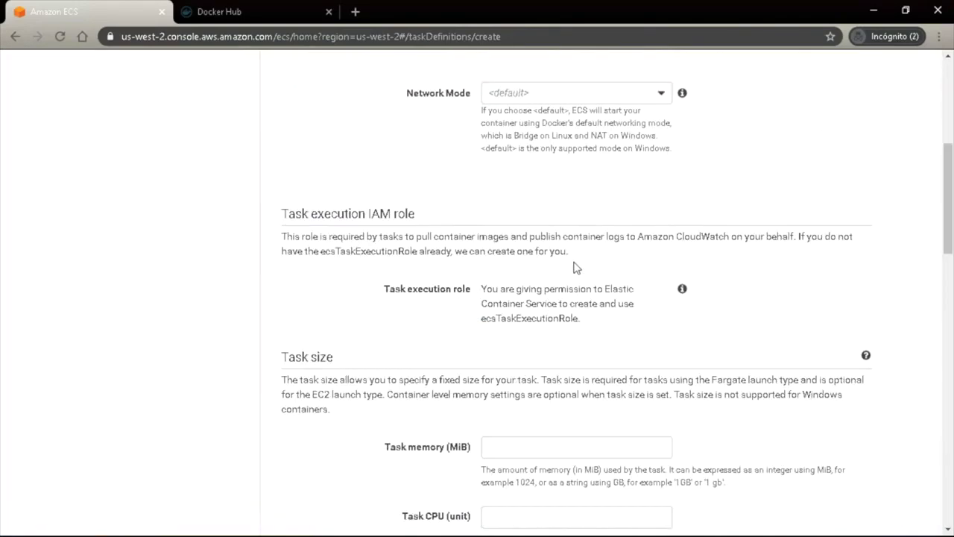
scroll(577, 267, "down", 4)
scroll(462, 375, "up", 9)
left_click(565, 230)
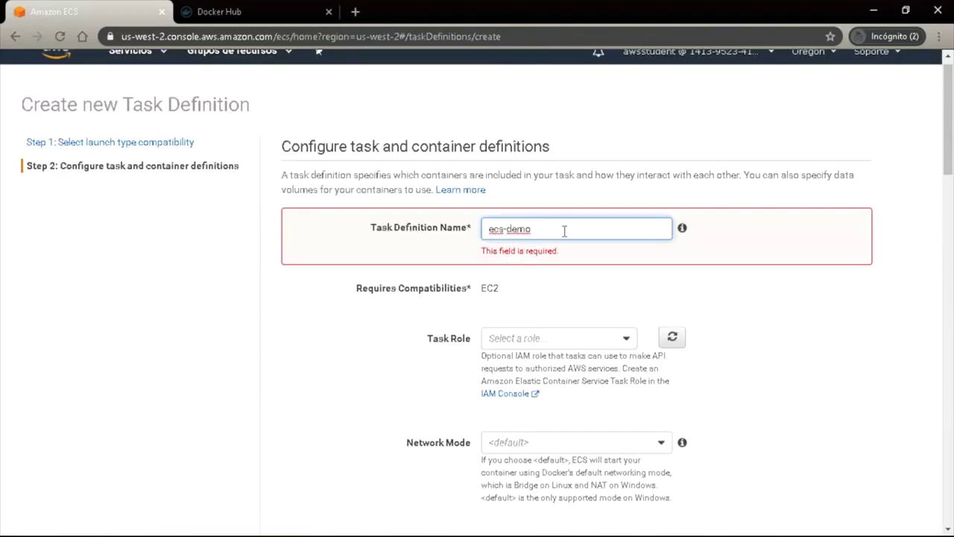
left_click(795, 322)
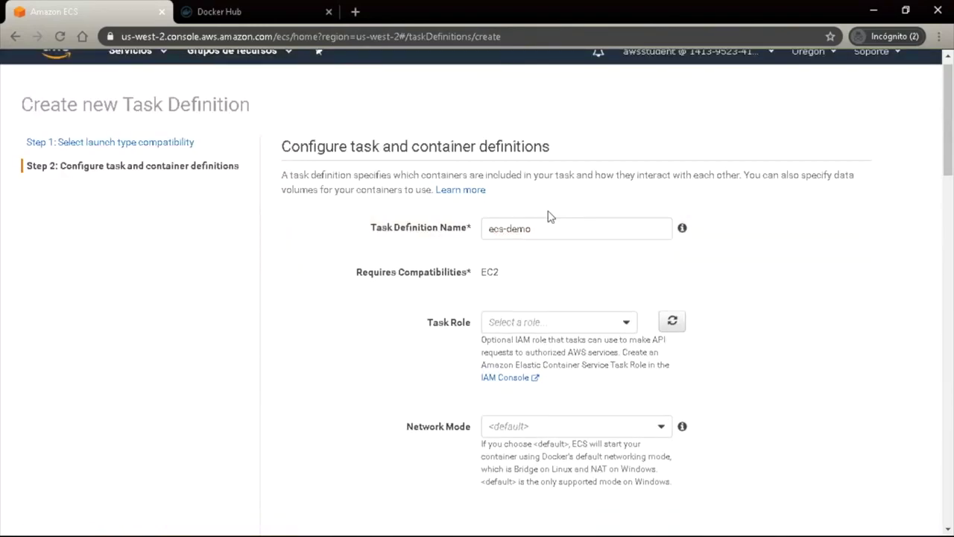
scroll(715, 270, "down", 6)
scroll(727, 306, "down", 10)
left_click(846, 475)
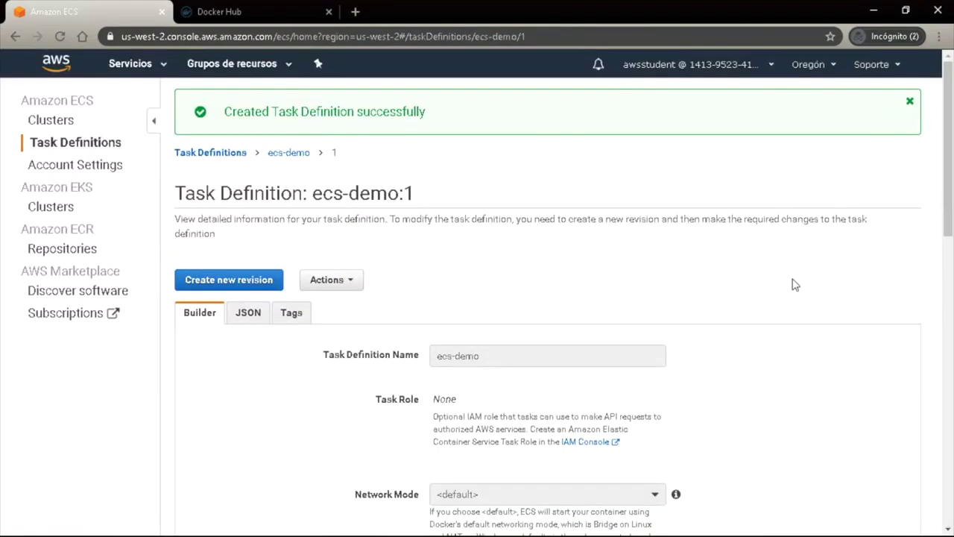
Step: Review the created ecs-demo task definition's compatibility, execution role, task size and container details
scroll(795, 285, "down", 7)
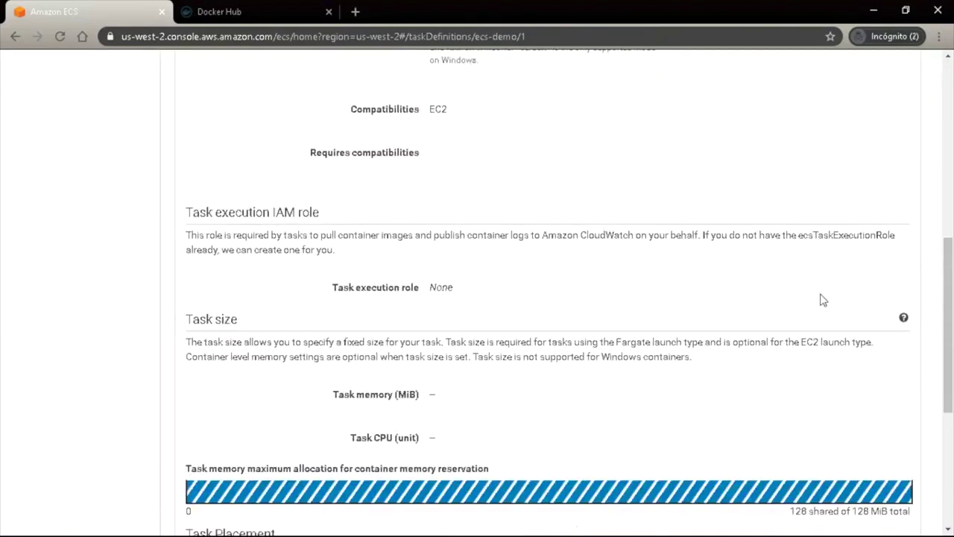
scroll(823, 299, "down", 4)
scroll(845, 290, "up", 10)
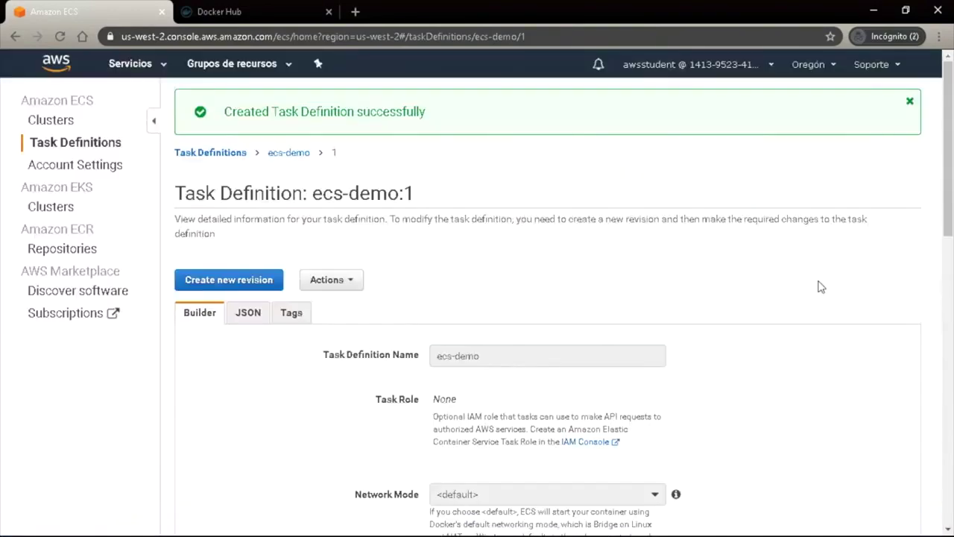
scroll(821, 287, "down", 7)
scroll(812, 378, "down", 4)
scroll(756, 358, "up", 10)
Step: Open revision 1 from the ecs-demo revision list and examine its JSON definition
left_click(277, 154)
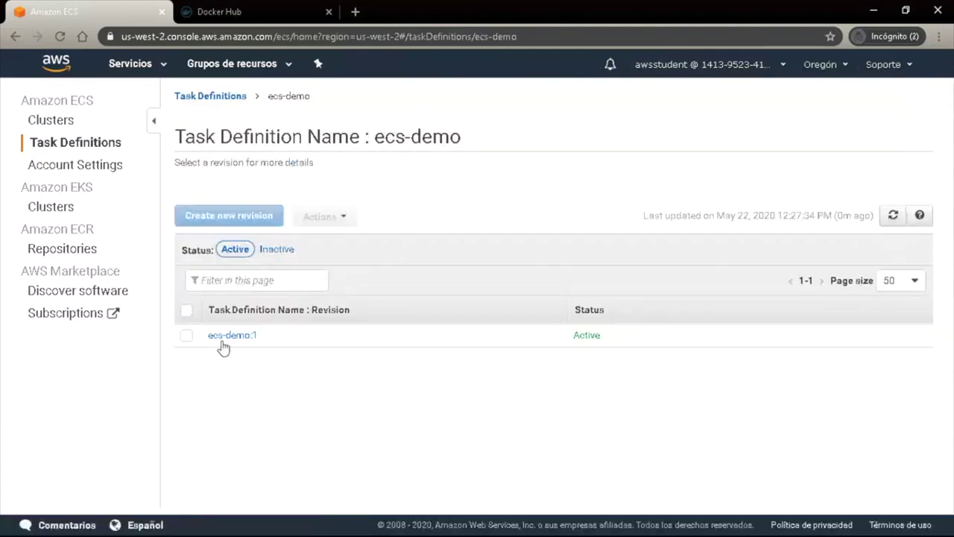
left_click(235, 339)
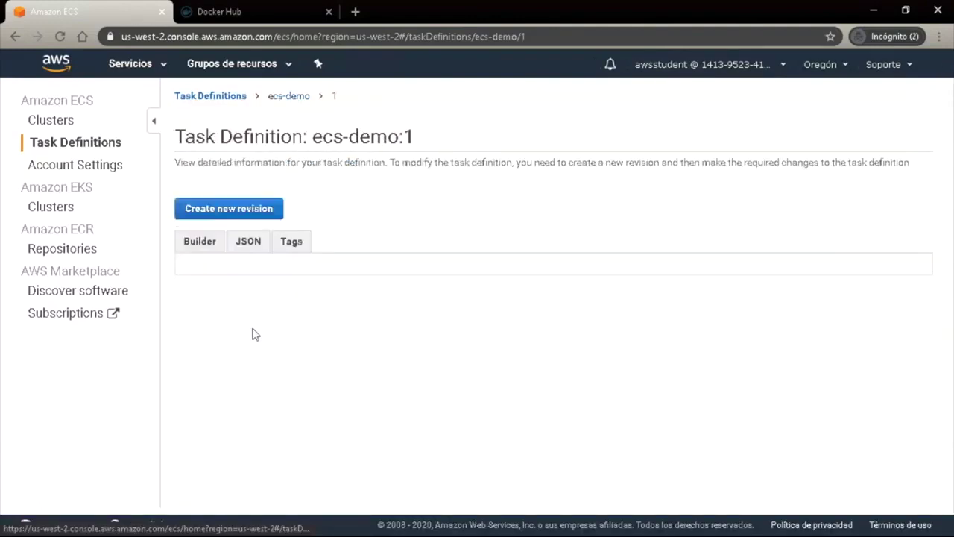
left_click(248, 256)
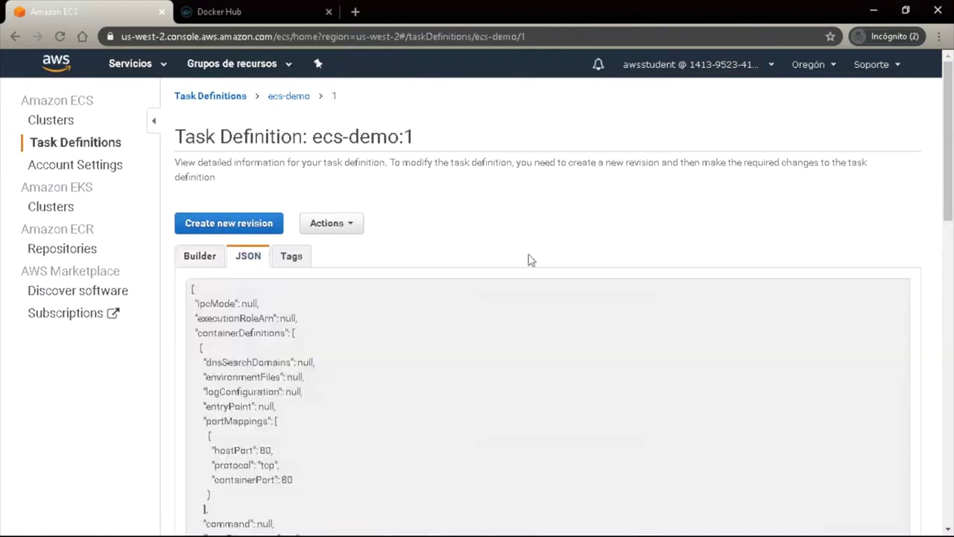
scroll(537, 276, "down", 2)
scroll(552, 293, "up", 4)
Step: Open the list of Amazon ECS clusters
left_click(70, 125)
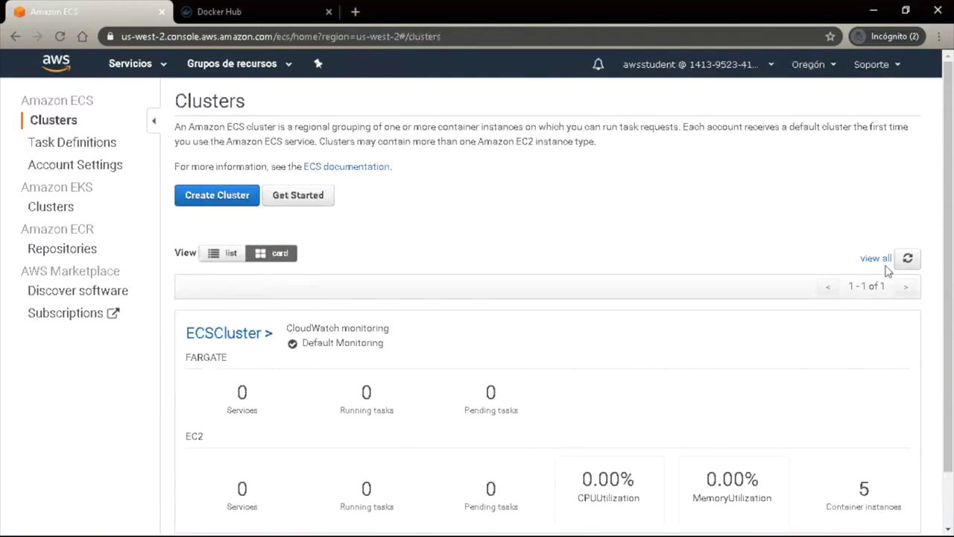
Step: Open ECSCluster from the cluster list and start creating a new service in it
scroll(381, 340, "down", 2)
scroll(383, 346, "up", 2)
scroll(252, 305, "down", 2)
left_click(222, 275)
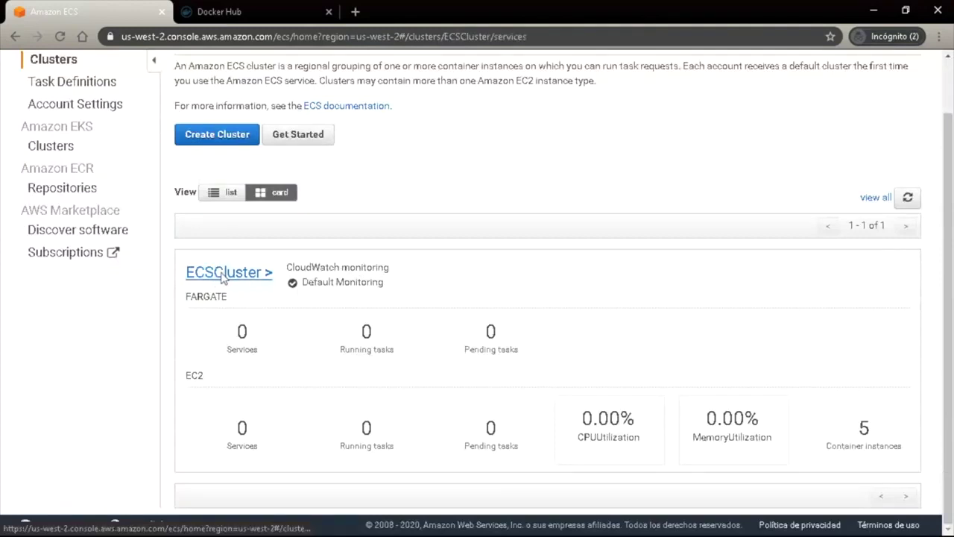
left_click(211, 391)
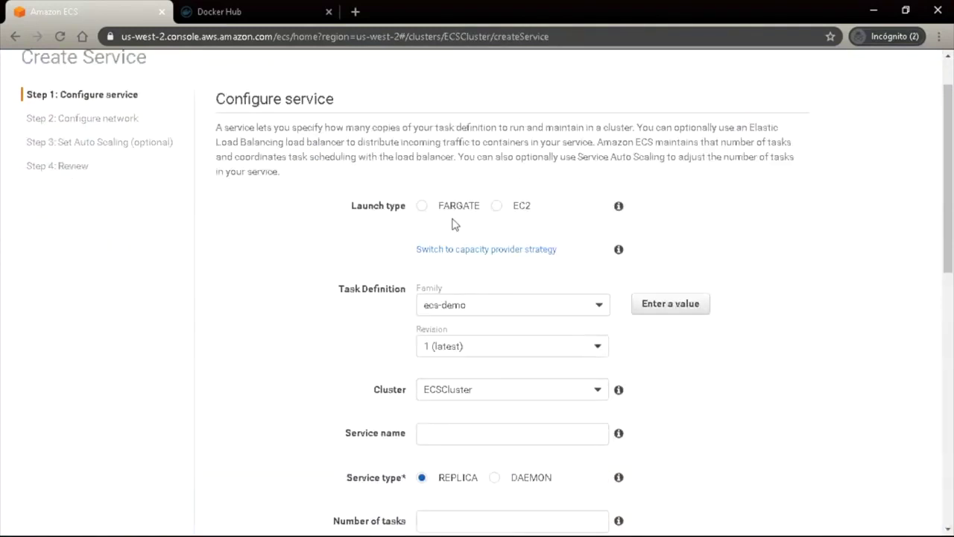
Step: Set the service's launch type to EC2 and name the service myServiceNUMBER
left_click(511, 211)
scroll(527, 313, "down", 1)
left_click(462, 364)
type("m")
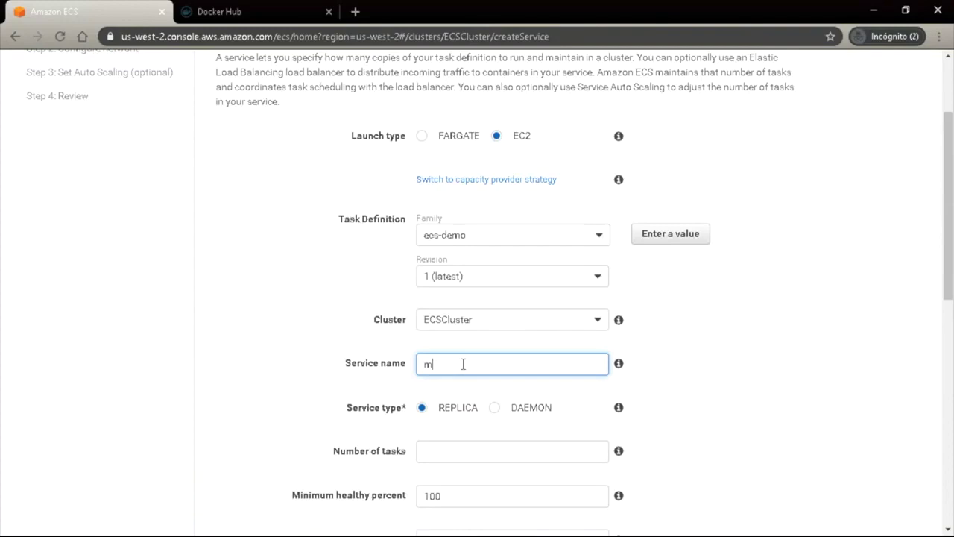
type("yServiceNUMBER")
key("Tab")
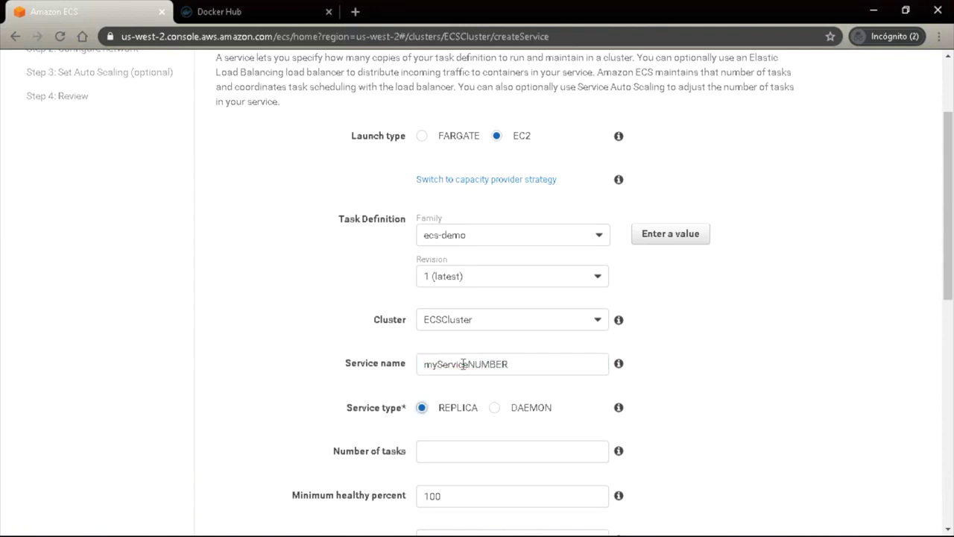
Step: Set the service's number of tasks to 1 and check the explanation of minimum healthy percent
scroll(652, 314, "down", 3)
left_click(442, 241)
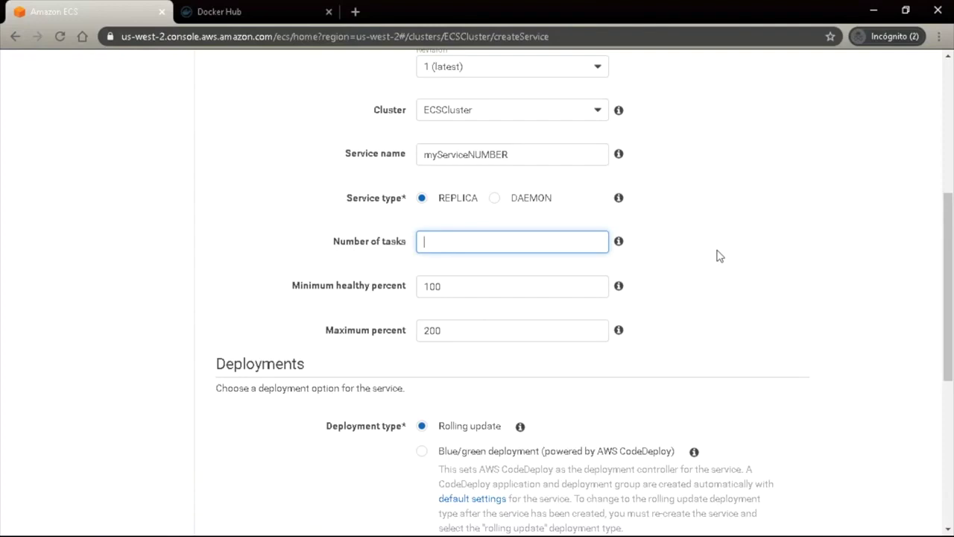
scroll(719, 255, "down", 1)
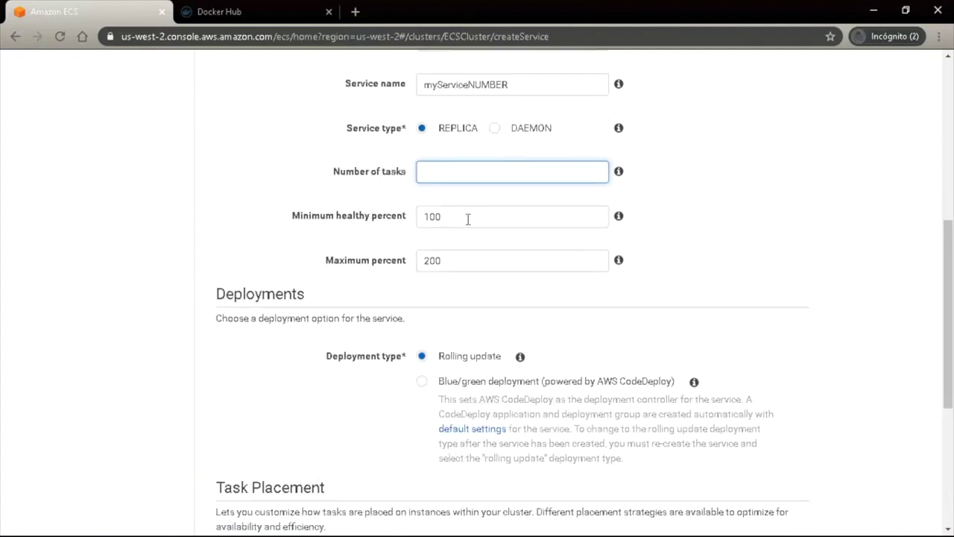
key("Tab")
key("Tab")
left_click(794, 270)
left_click(493, 173)
type("1")
mouse_move(619, 232)
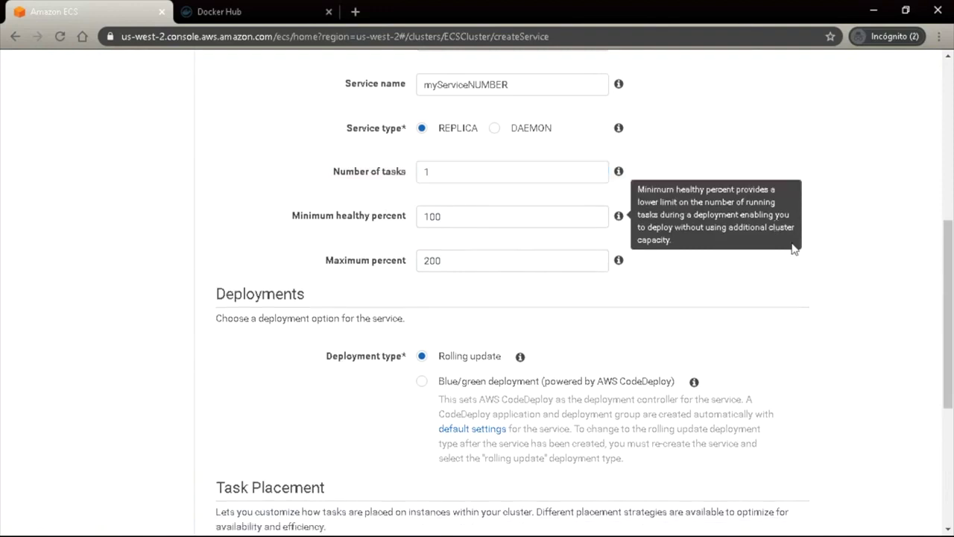
Step: Check the available task placement templates, keep AZ Balanced Spread and continue to the network configuration
scroll(362, 234, "down", 3)
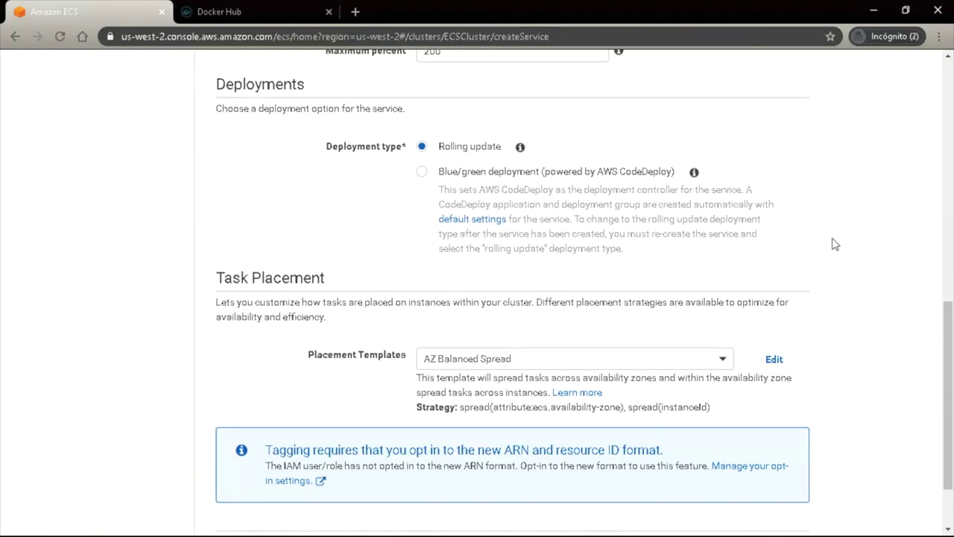
scroll(835, 245, "down", 2)
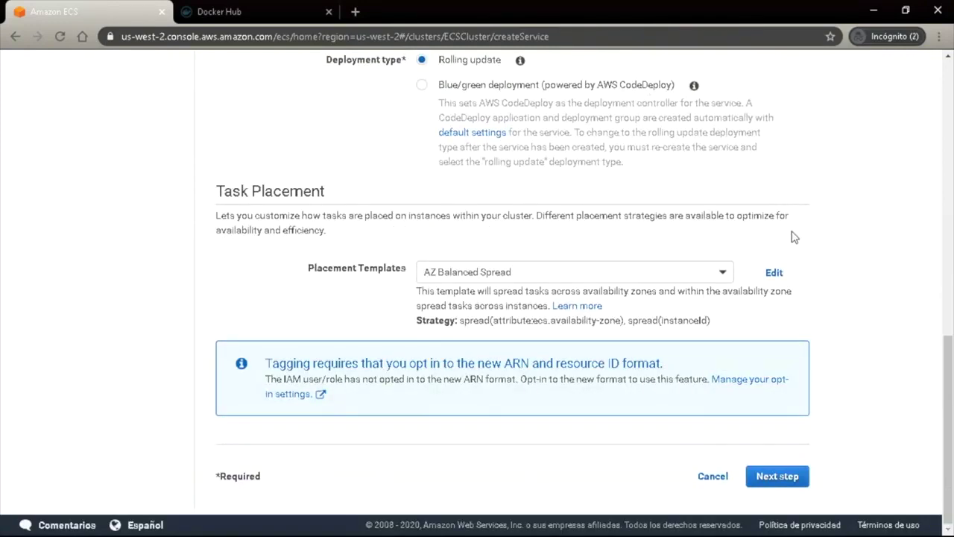
left_click(547, 274)
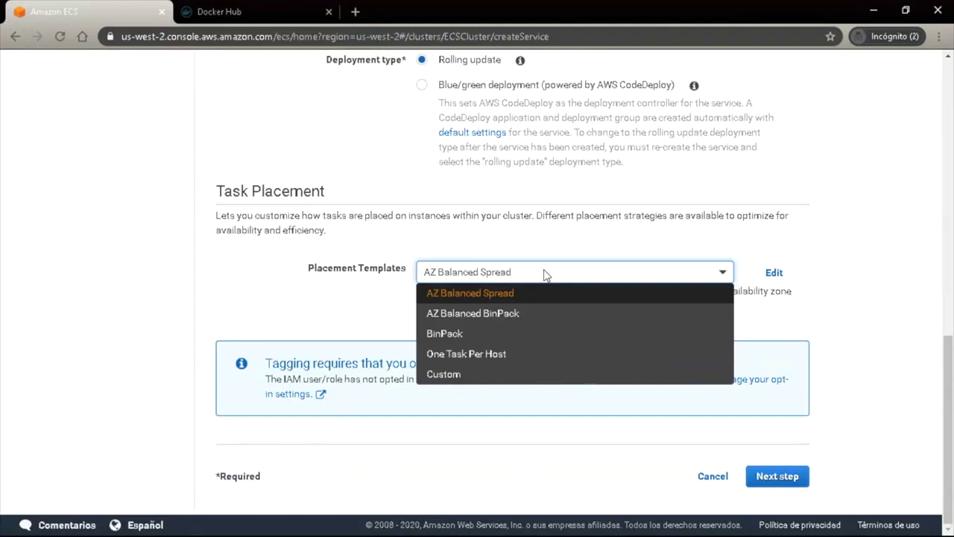
left_click(856, 260)
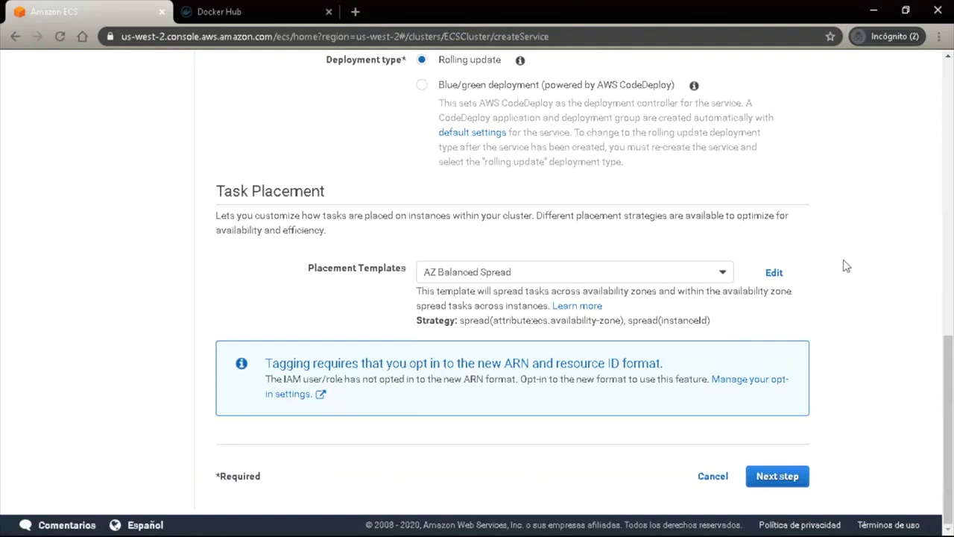
left_click(787, 485)
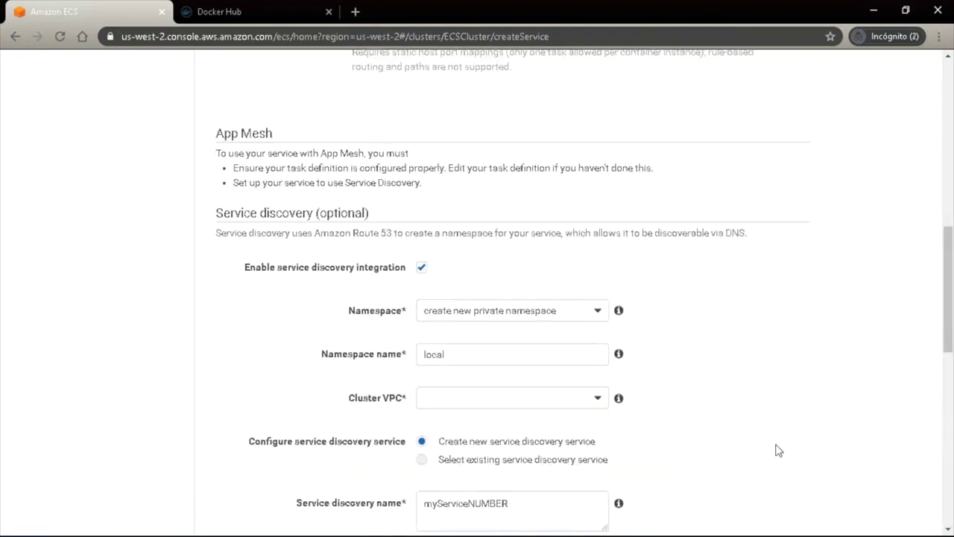
Step: Look over the network configuration and select Network Load Balancer as the service's load balancer type
scroll(778, 450, "down", 1)
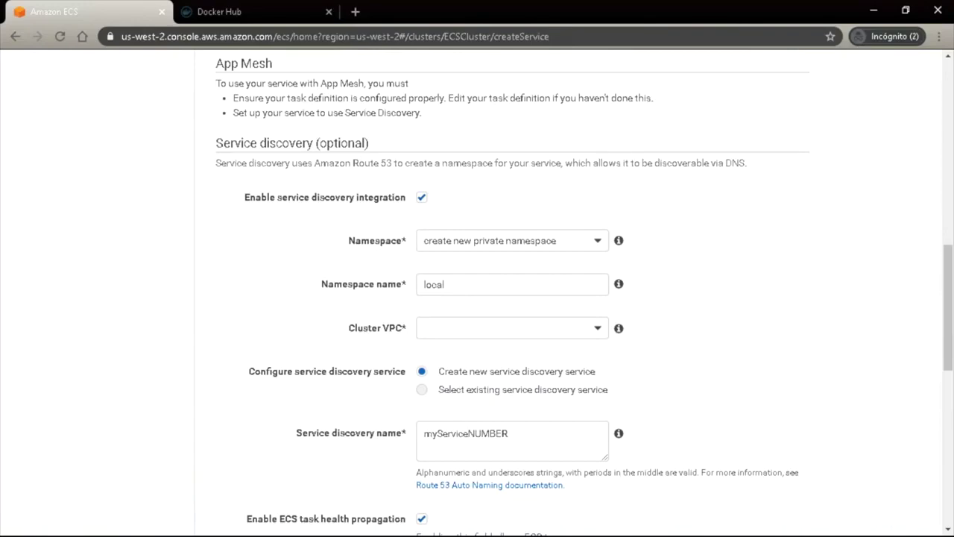
scroll(839, 250, "up", 3)
scroll(837, 249, "up", 6)
scroll(837, 249, "down", 3)
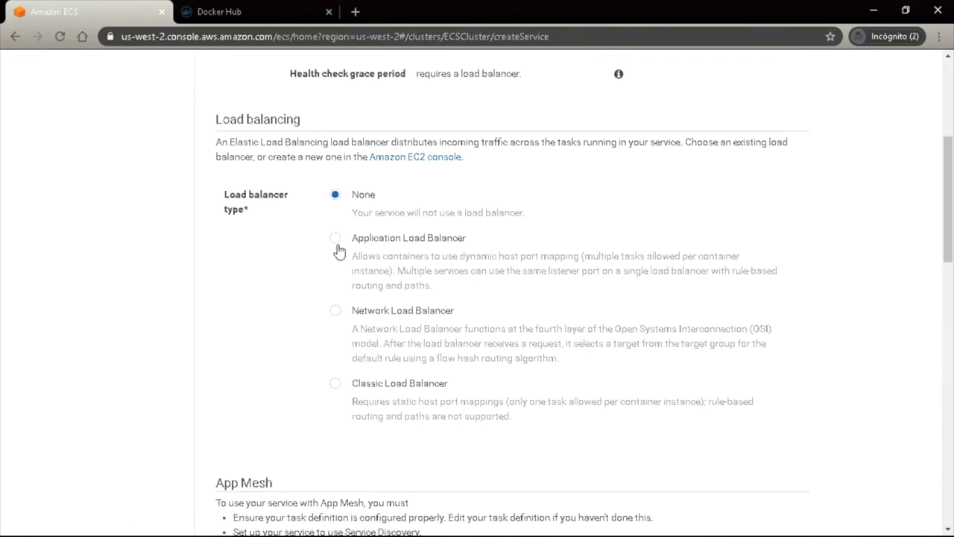
left_click(356, 317)
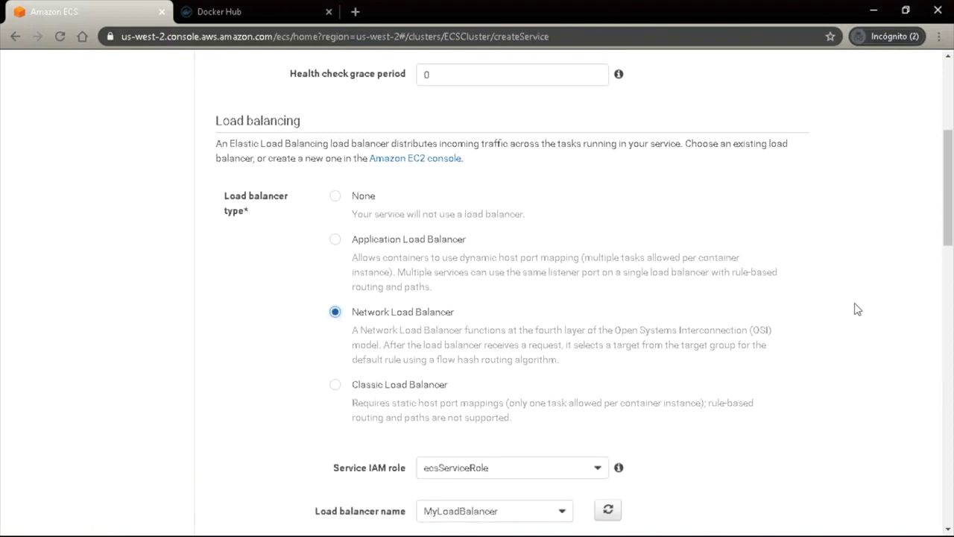
Step: Add container ecs-sample:80:80 to MyLoadBalancer with production listener port 80:TCP
scroll(856, 309, "down", 3)
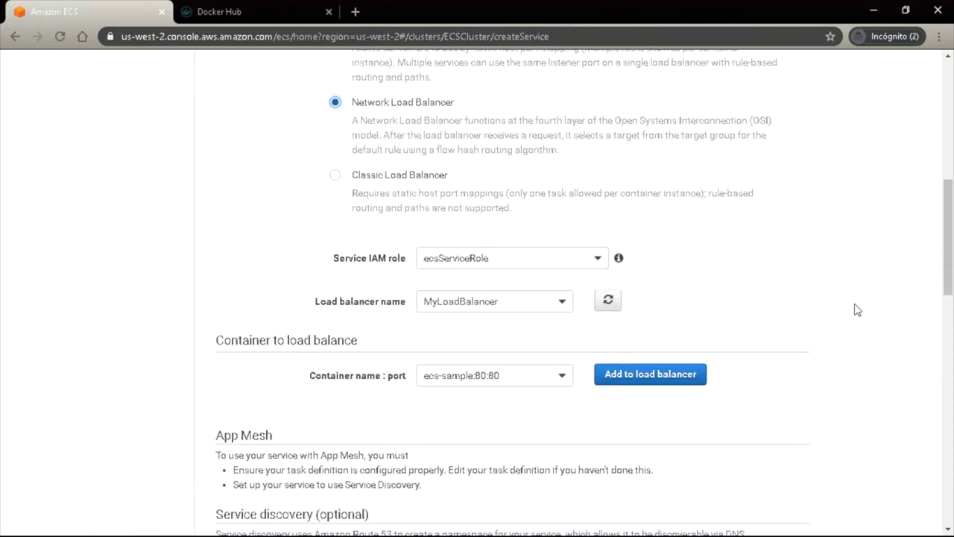
scroll(544, 307, "down", 3)
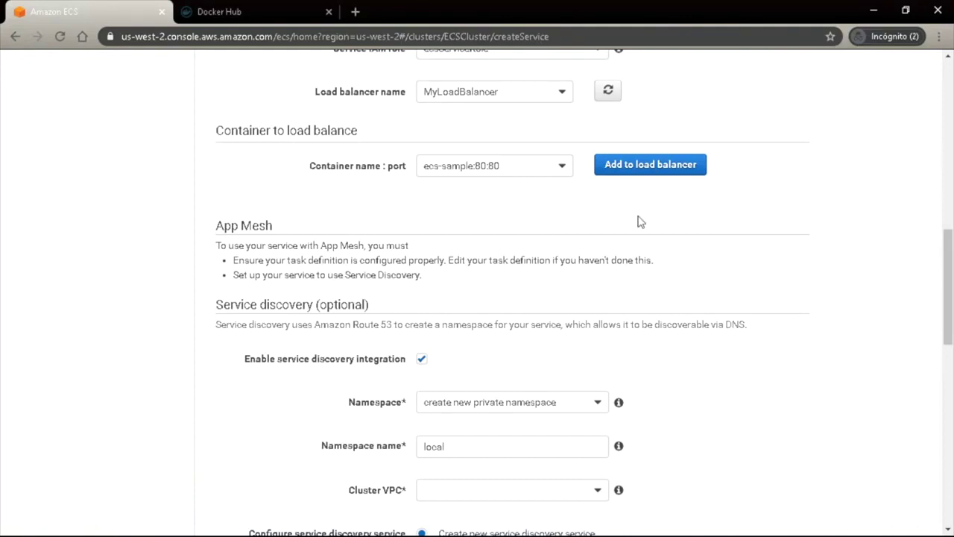
left_click(646, 166)
left_click(482, 195)
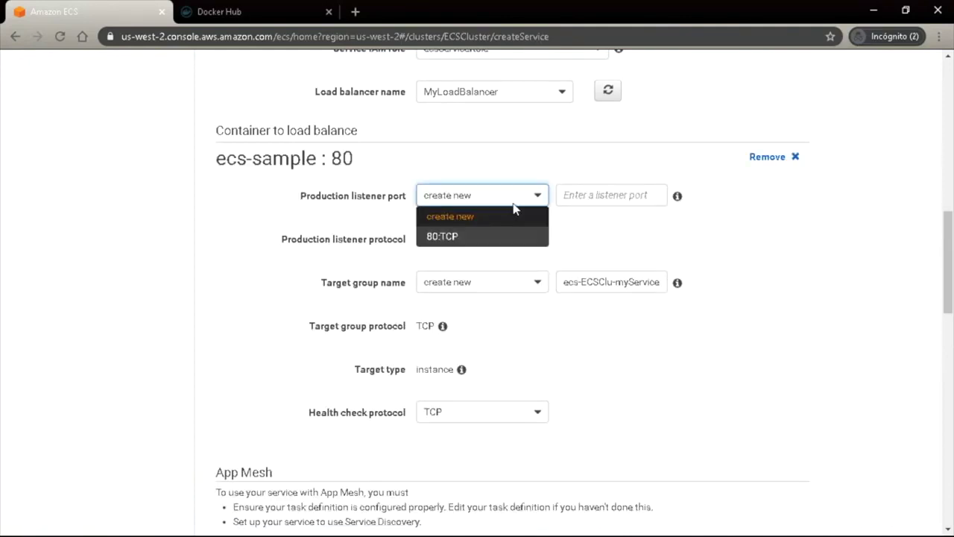
left_click(471, 238)
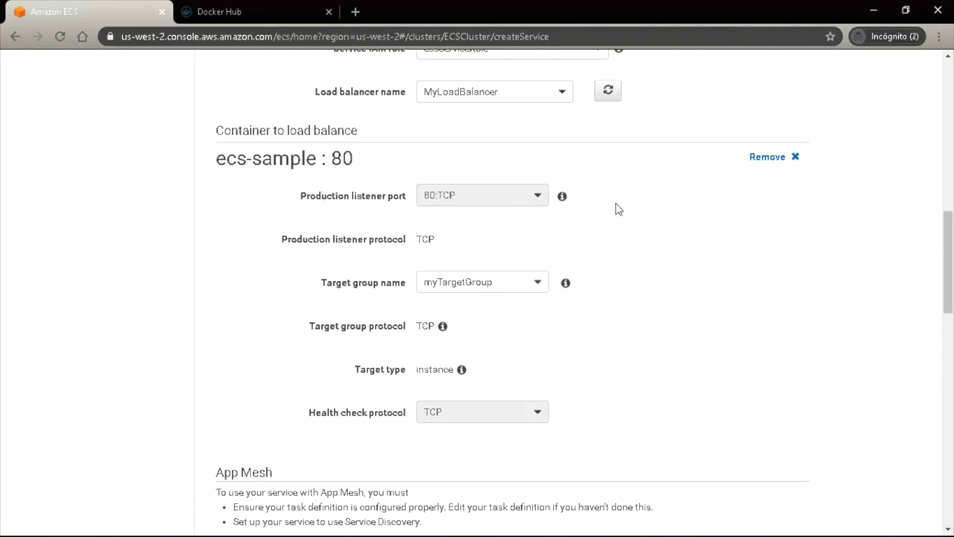
Step: Choose the MyPrivateDnsNamespace | PRIVATE namespace for service discovery and continue to the auto scaling settings
scroll(736, 206, "down", 4)
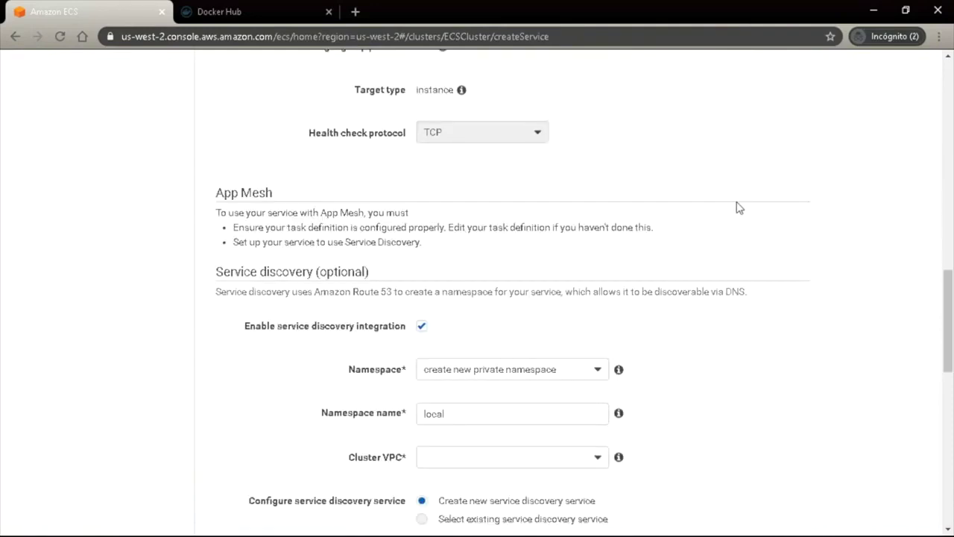
scroll(738, 207, "down", 2)
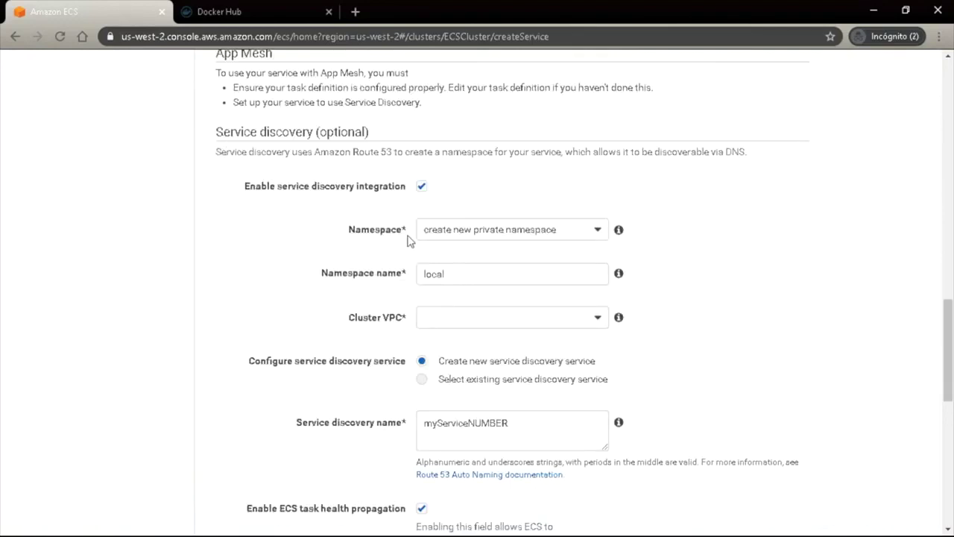
left_click(498, 231)
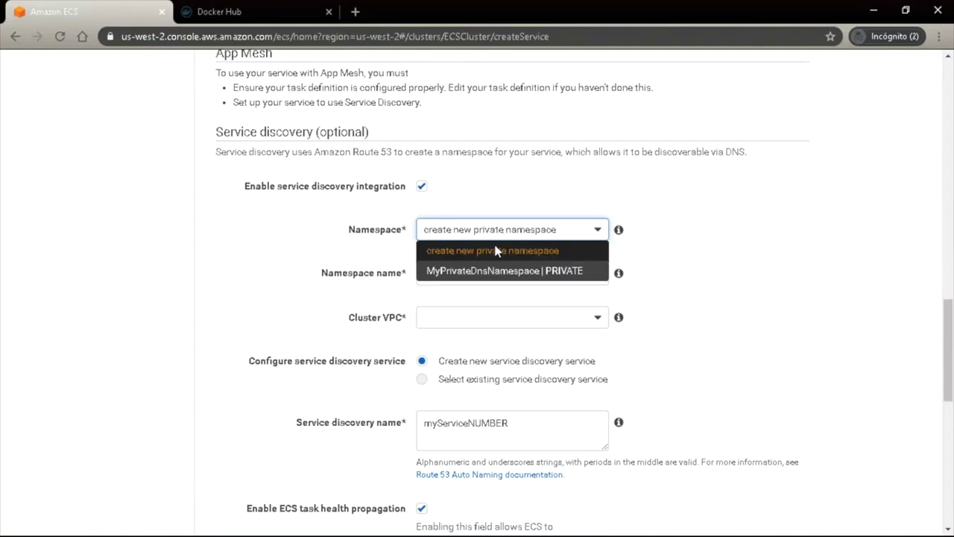
left_click(481, 272)
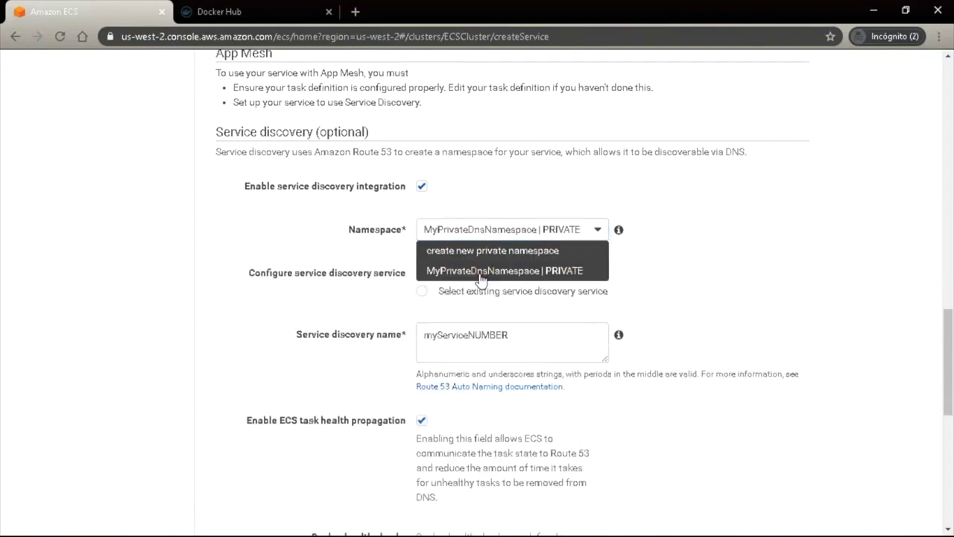
scroll(783, 263, "down", 2)
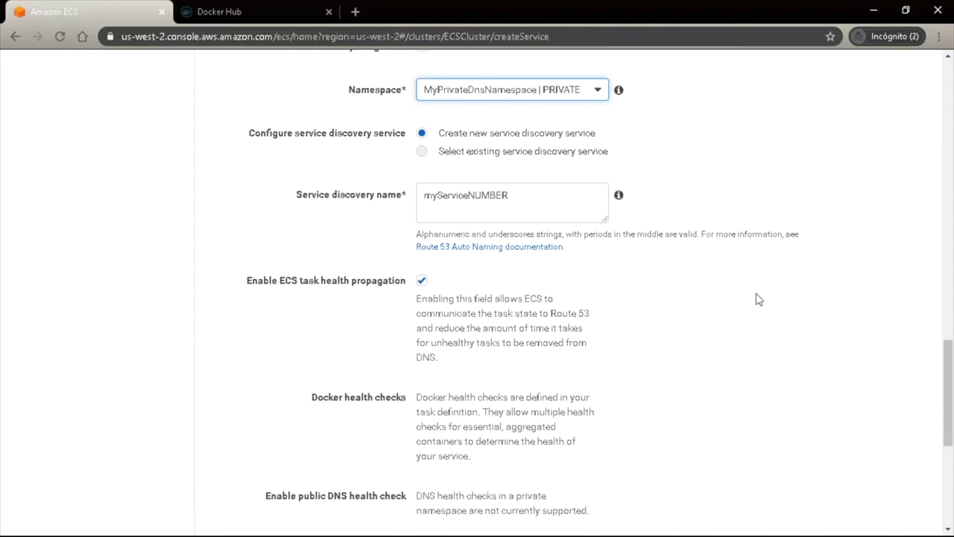
scroll(788, 354, "down", 5)
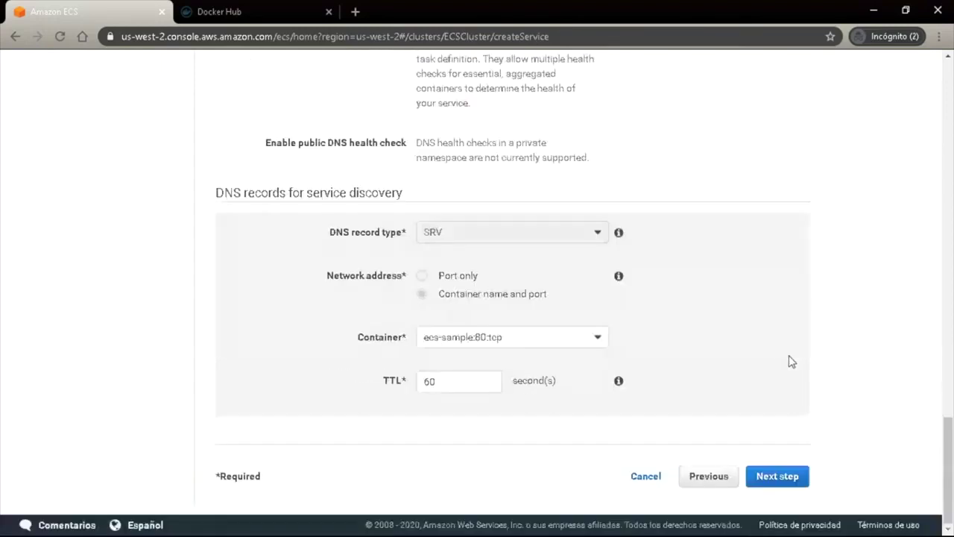
left_click(778, 478)
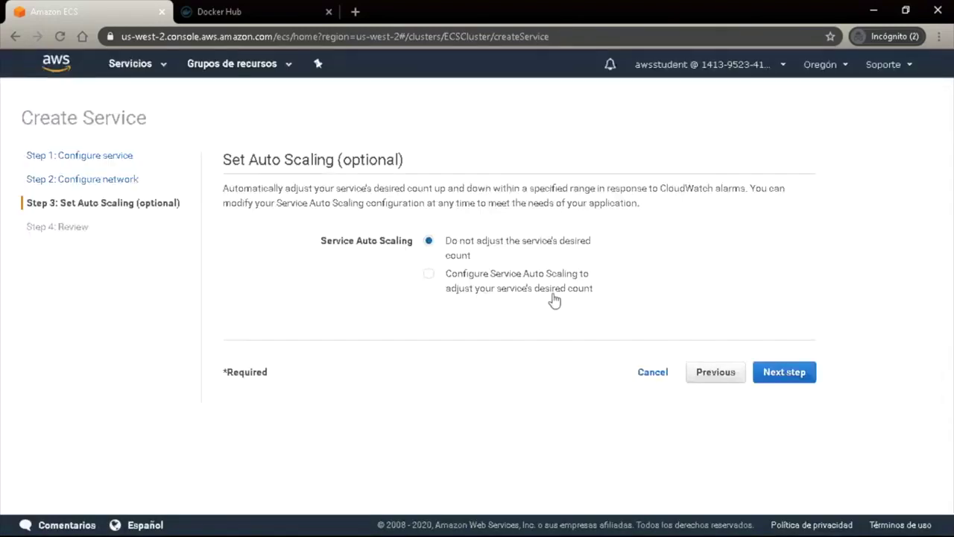
Step: Examine the Service Auto Scaling task counts and scaling policy options, and restore the choice not to adjust the desired count
left_click(474, 288)
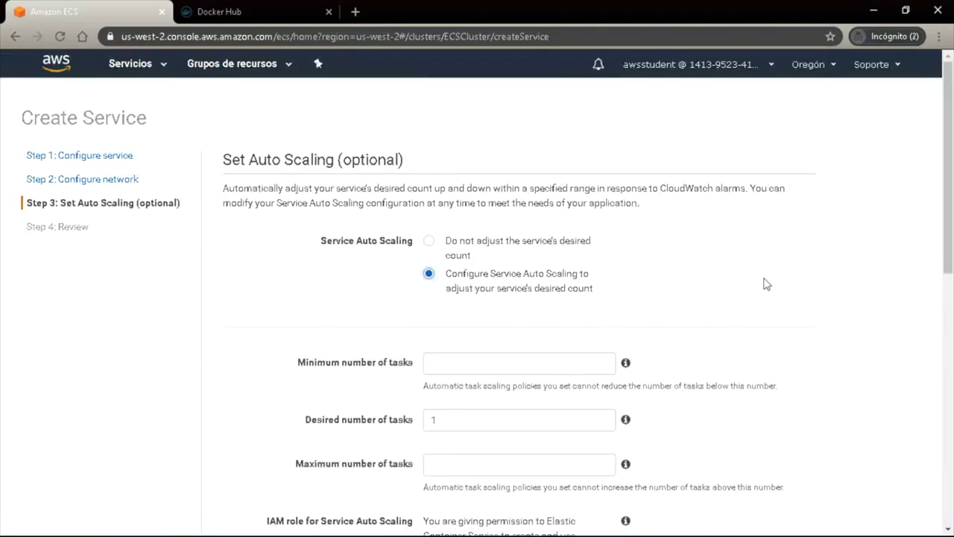
scroll(768, 286, "down", 1)
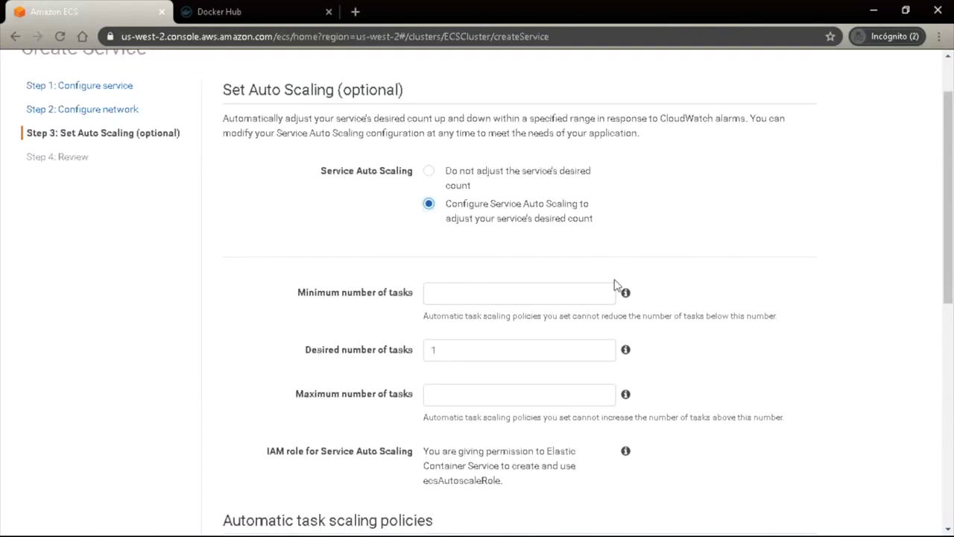
left_click(395, 349)
left_click(522, 385)
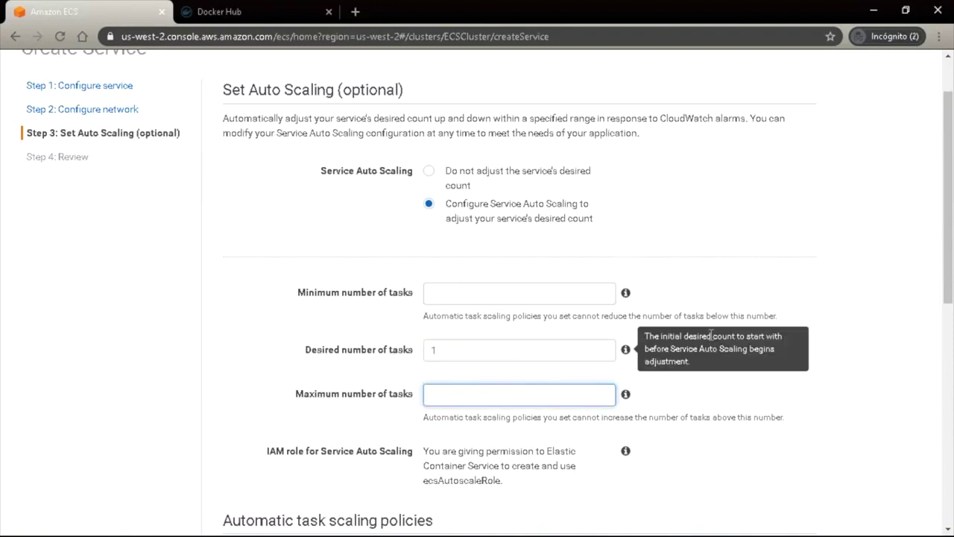
scroll(713, 340, "down", 2)
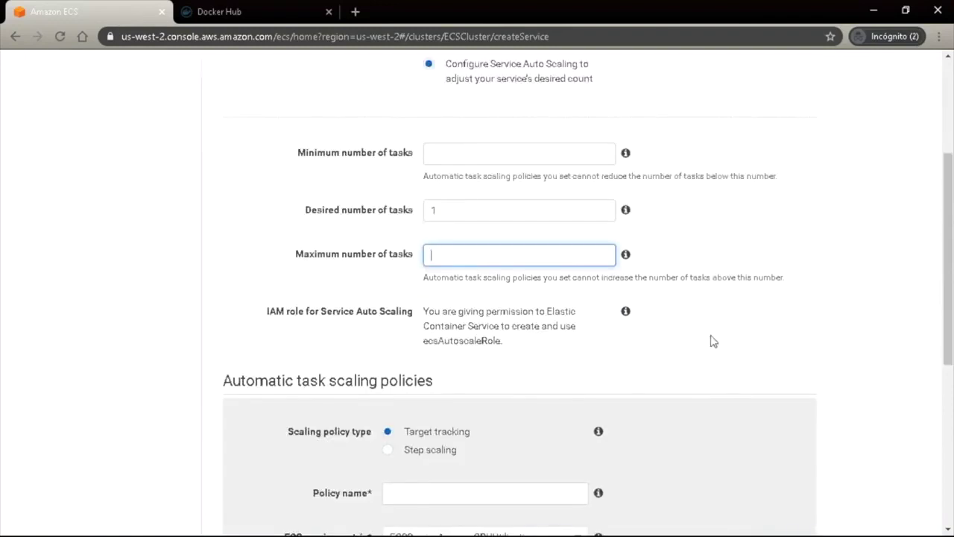
scroll(714, 341, "down", 3)
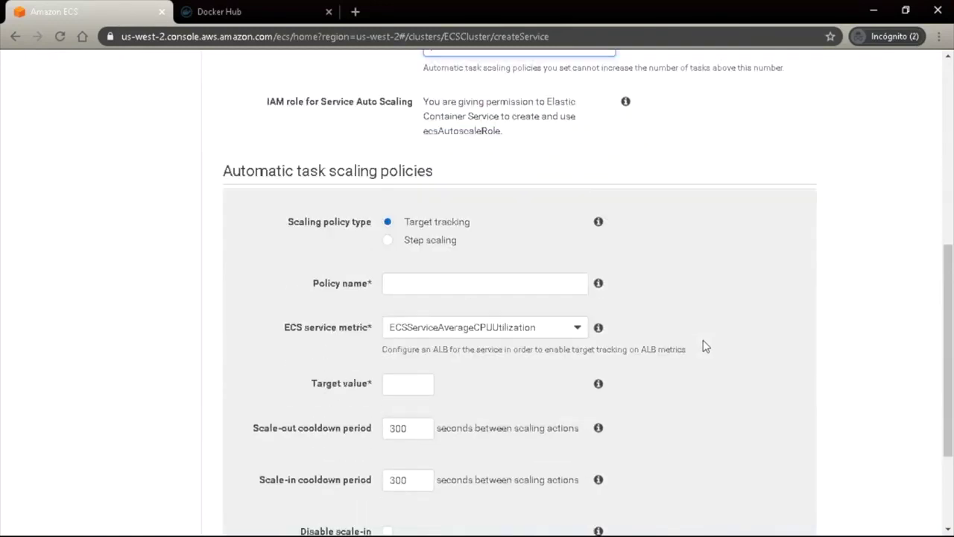
scroll(703, 341, "down", 2)
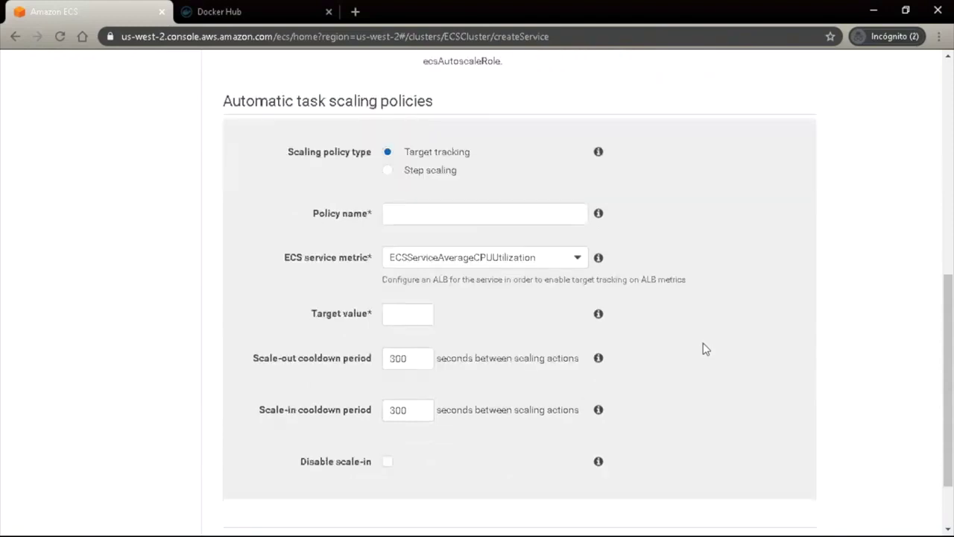
scroll(704, 344, "up", 1)
scroll(664, 298, "down", 1)
scroll(656, 291, "up", 7)
scroll(656, 289, "up", 1)
left_click(452, 250)
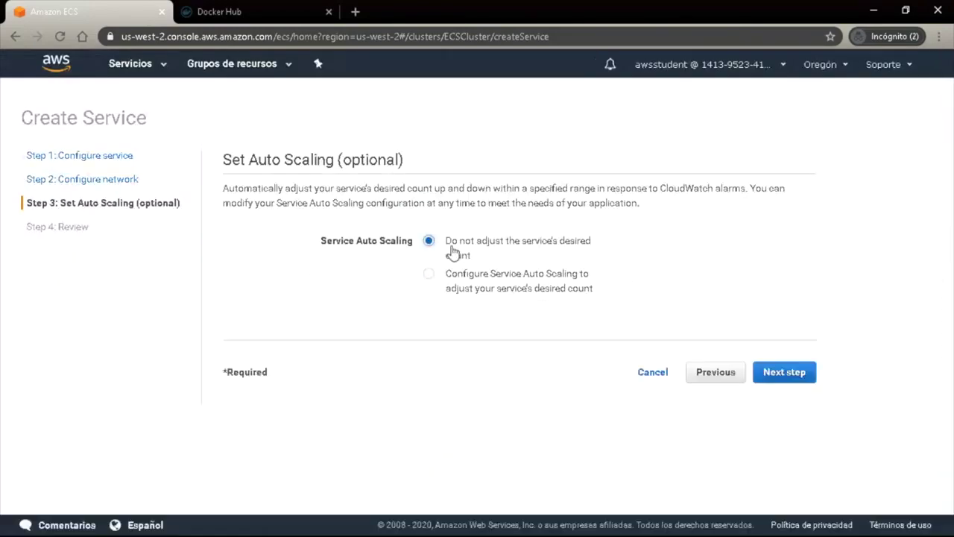
Step: Continue to the service review without auto scaling, look through the settings and create the service
left_click(775, 378)
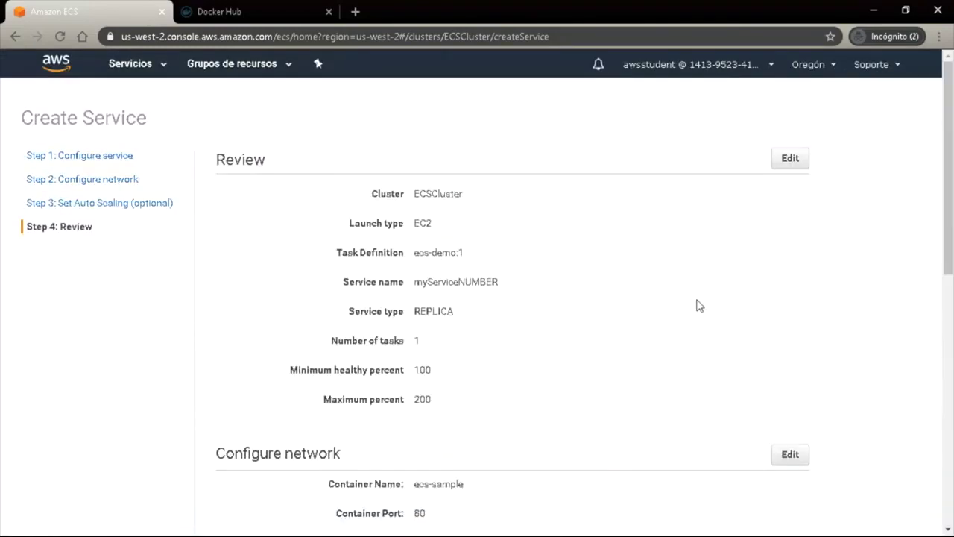
scroll(696, 305, "down", 6)
scroll(696, 301, "down", 2)
left_click(768, 475)
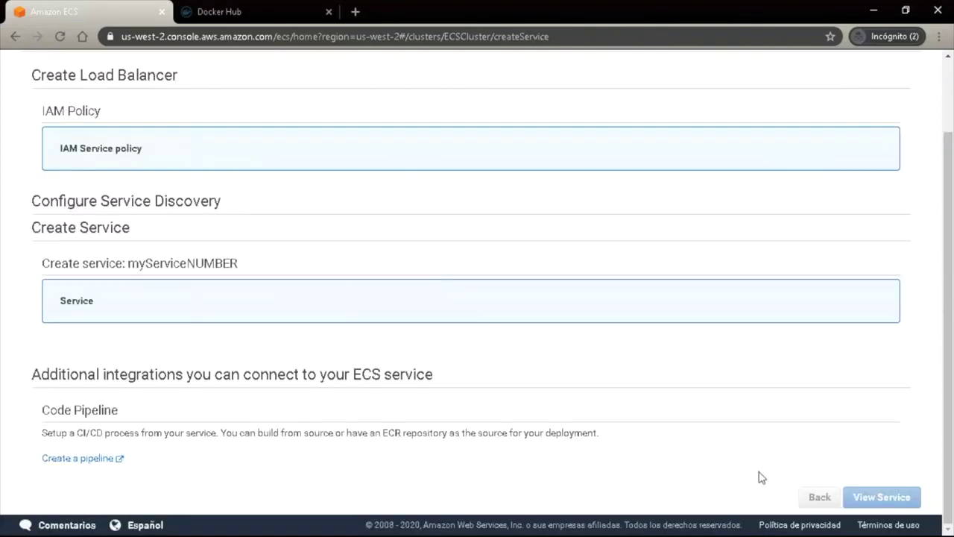
Step: Check the service launch status, then go to the Load Balancers list of the EC2 service
scroll(239, 238, "up", 1)
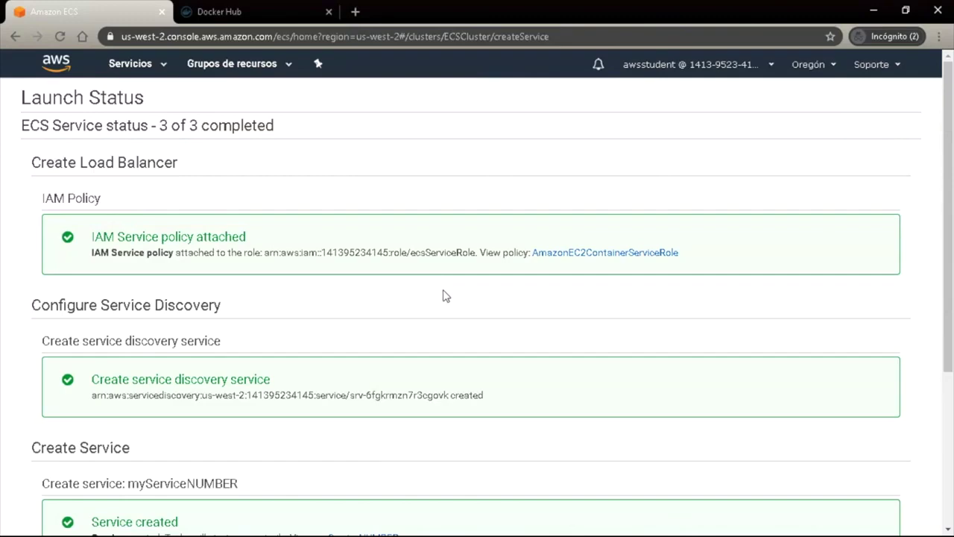
left_click(166, 68)
left_click(218, 175)
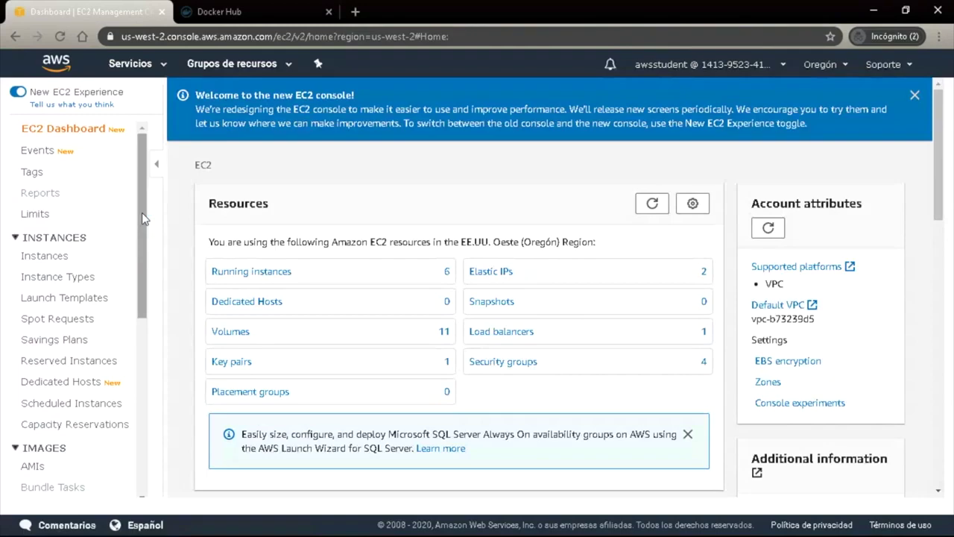
left_click_drag(144, 218, 145, 398)
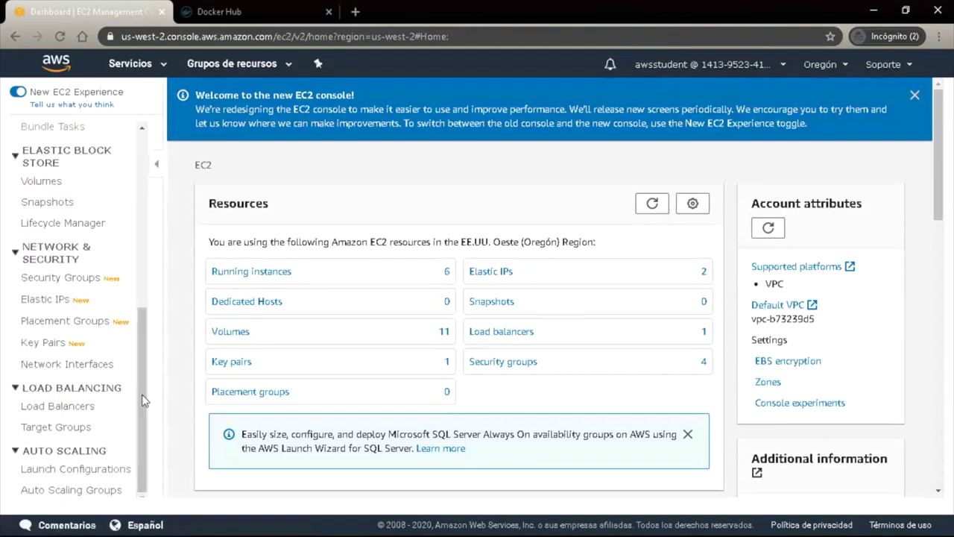
left_click(67, 410)
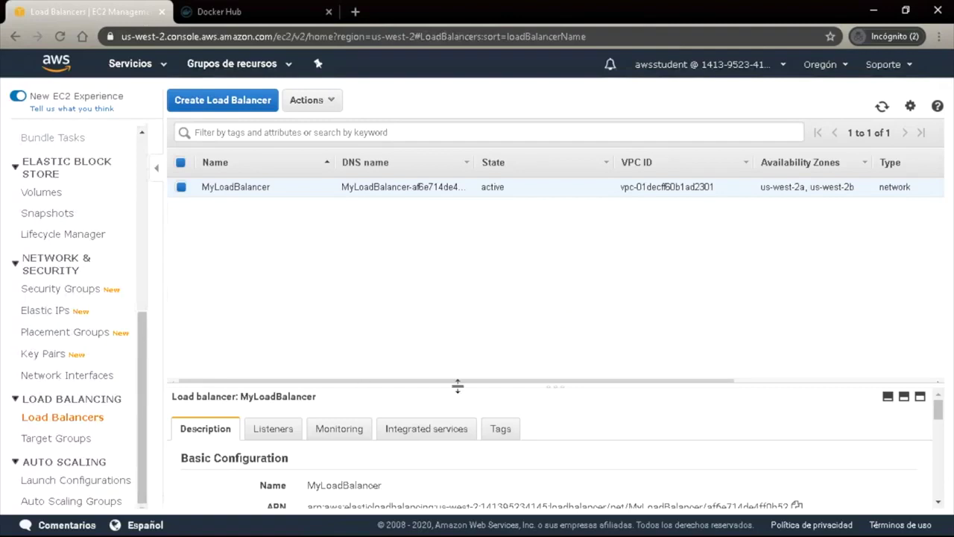
Step: Enlarge the details of MyLoadBalancer and copy its DNS name
left_click(903, 399)
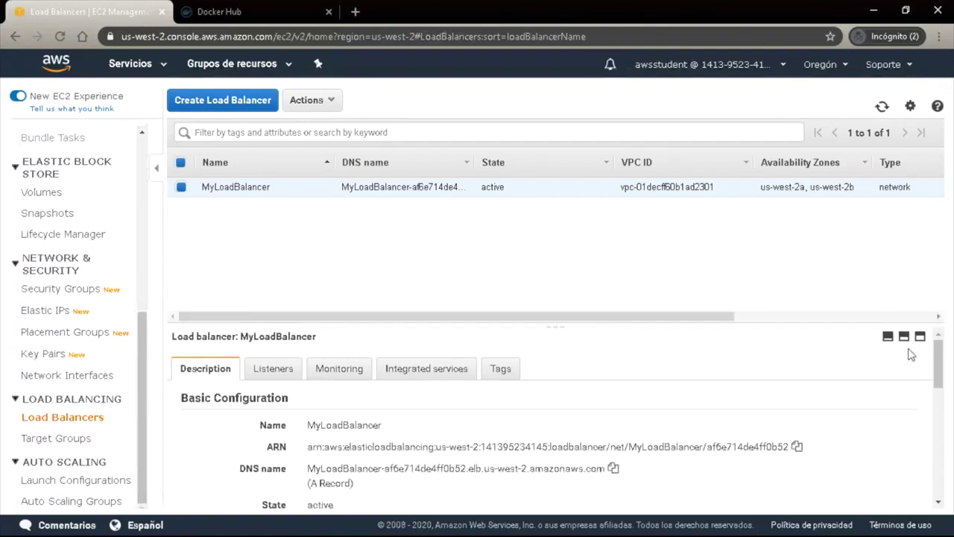
left_click(918, 337)
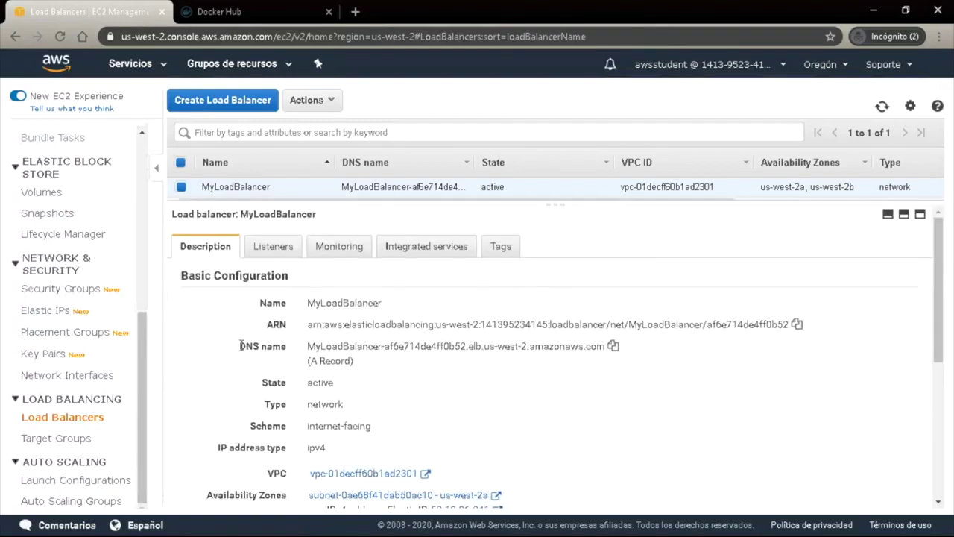
left_click_drag(241, 346, 286, 346)
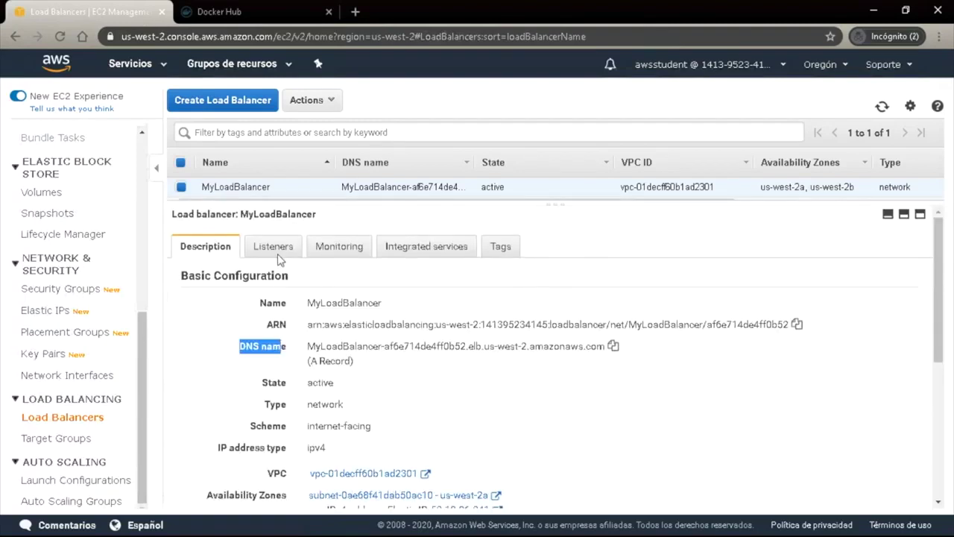
left_click(614, 346)
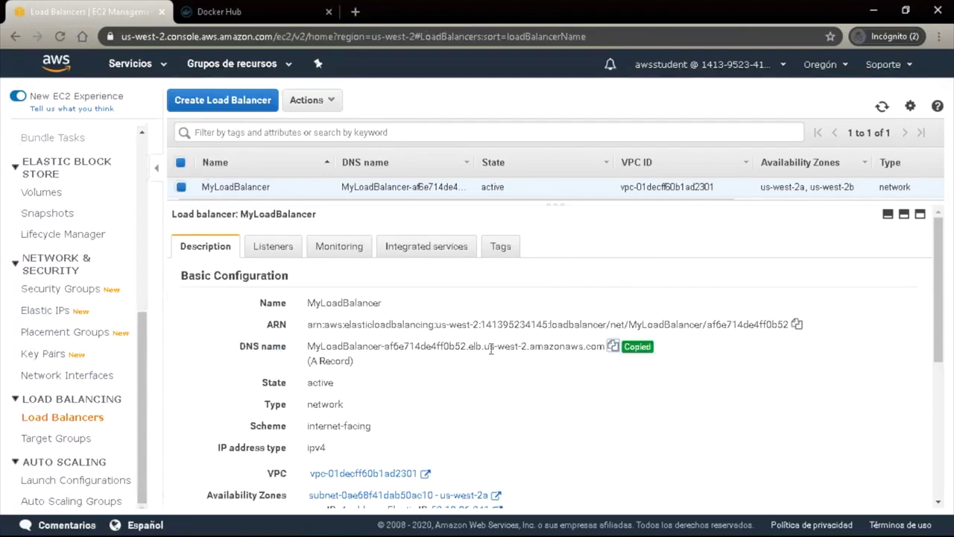
Step: Load the copied MyLoadBalancer DNS name in a new browser tab
left_click(355, 14)
key("ctrl+v")
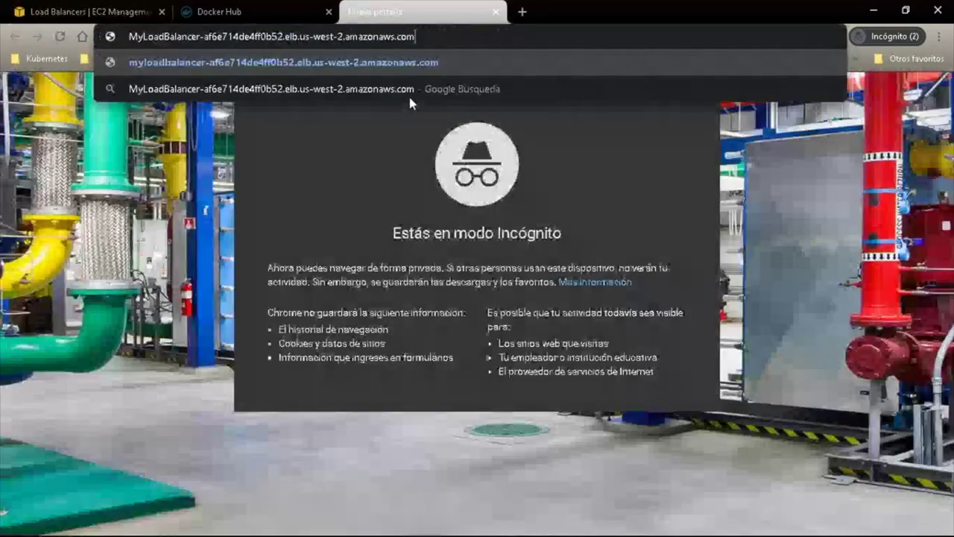
key("Return")
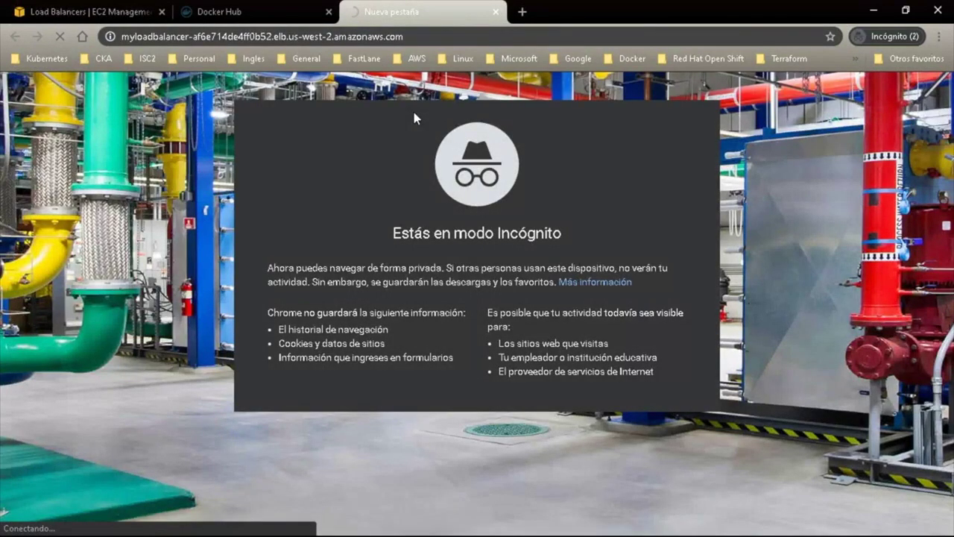
Step: Return to the ECS clusters overview and examine ECSCluster's service and task counts for Fargate and EC2
left_click(59, 15)
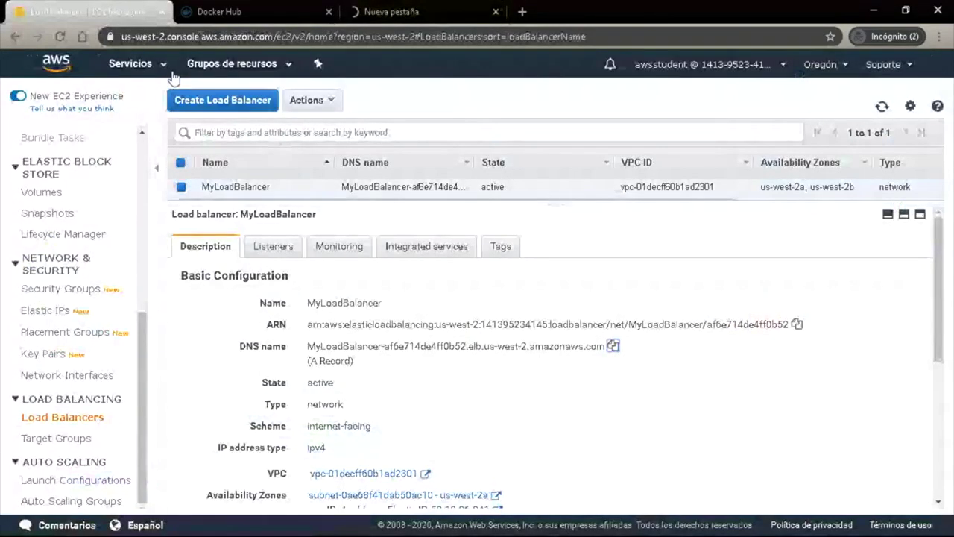
left_click(169, 69)
left_click(81, 187)
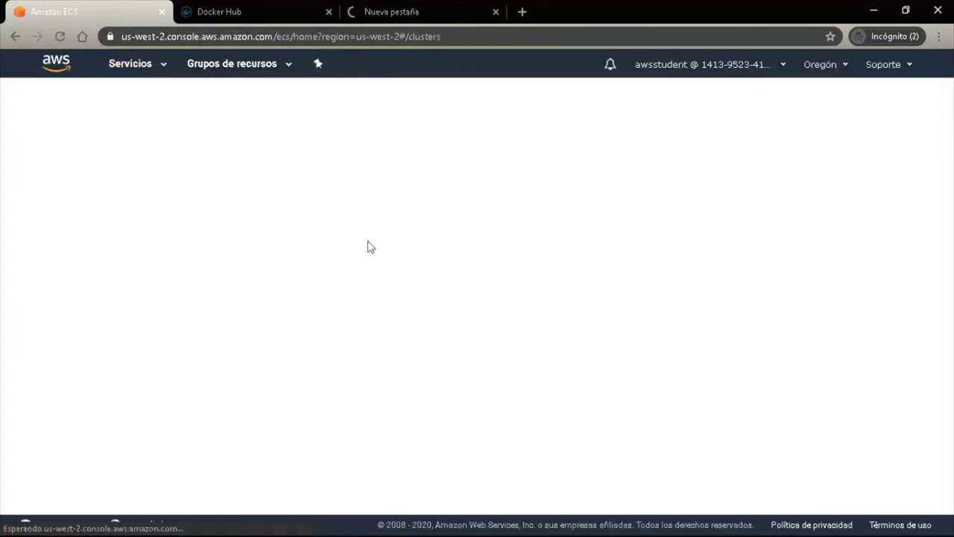
scroll(298, 365, "down", 1)
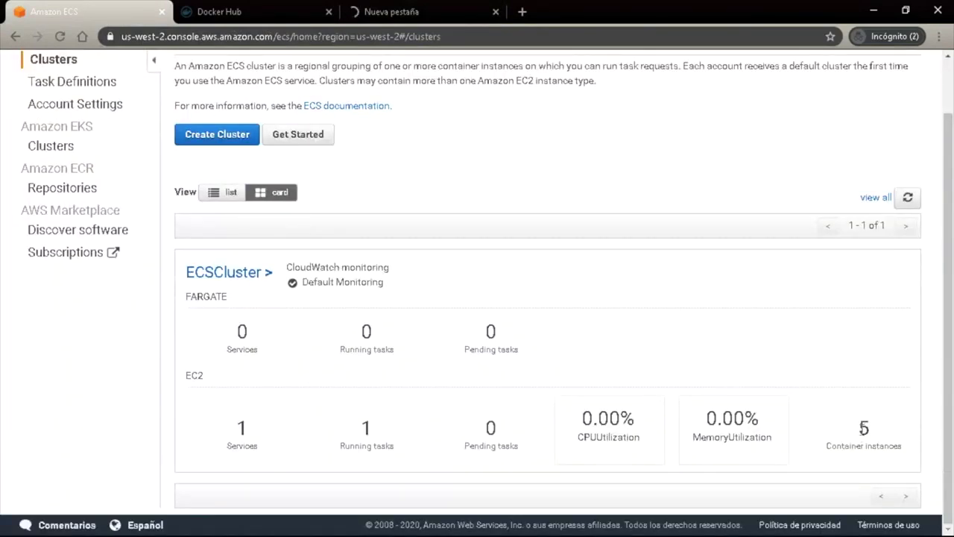
double_click(366, 428)
double_click(194, 374)
left_click_drag(189, 296, 231, 300)
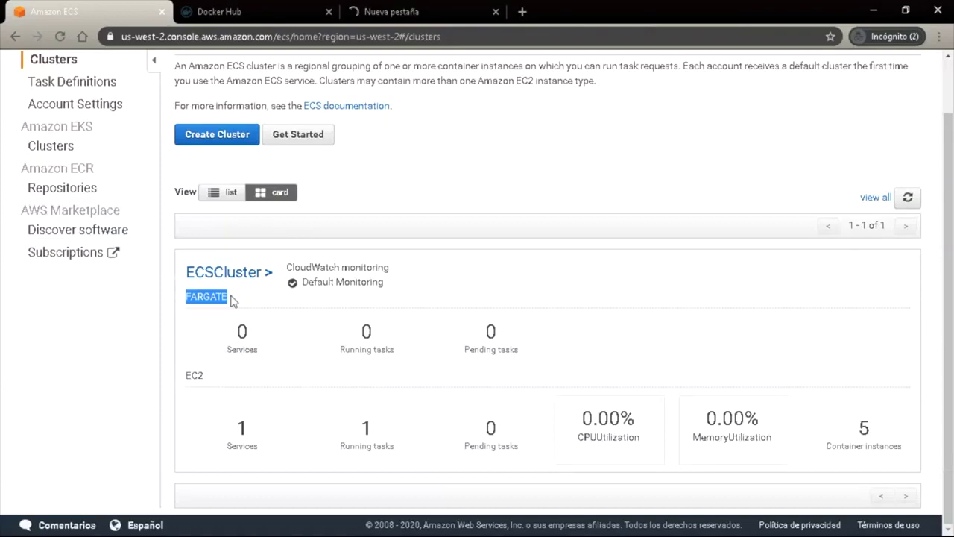
double_click(196, 375)
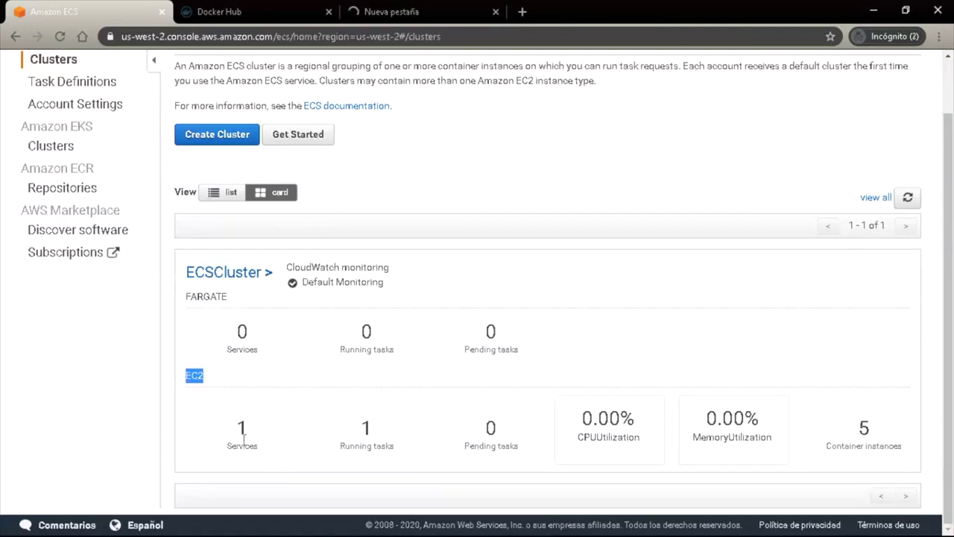
Step: Open ECSCluster and examine its services, running tasks and container instances
left_click(240, 286)
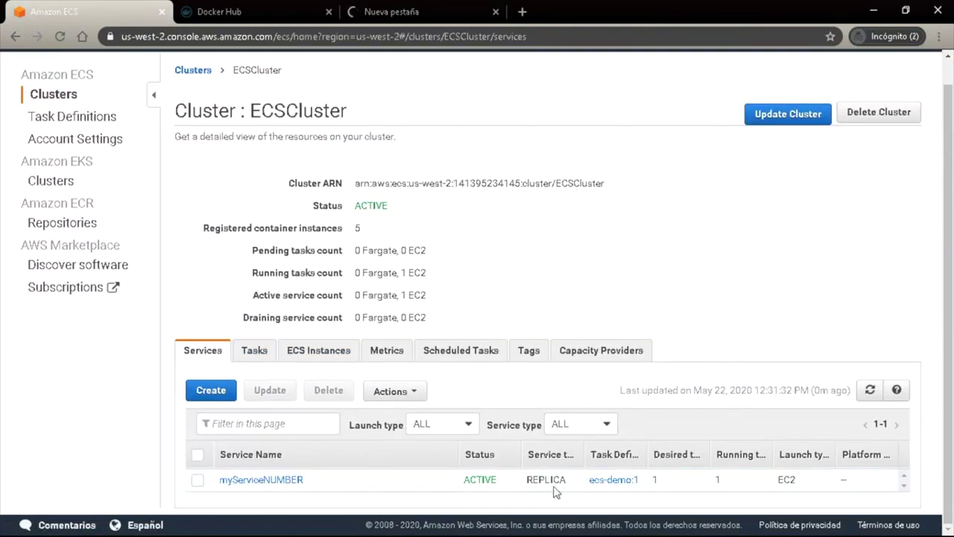
left_click(250, 357)
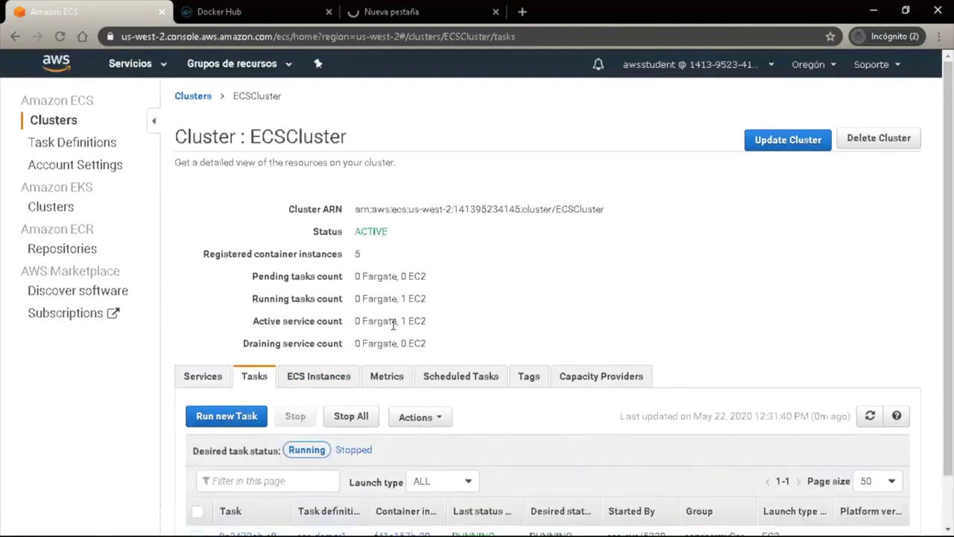
scroll(298, 418, "down", 1)
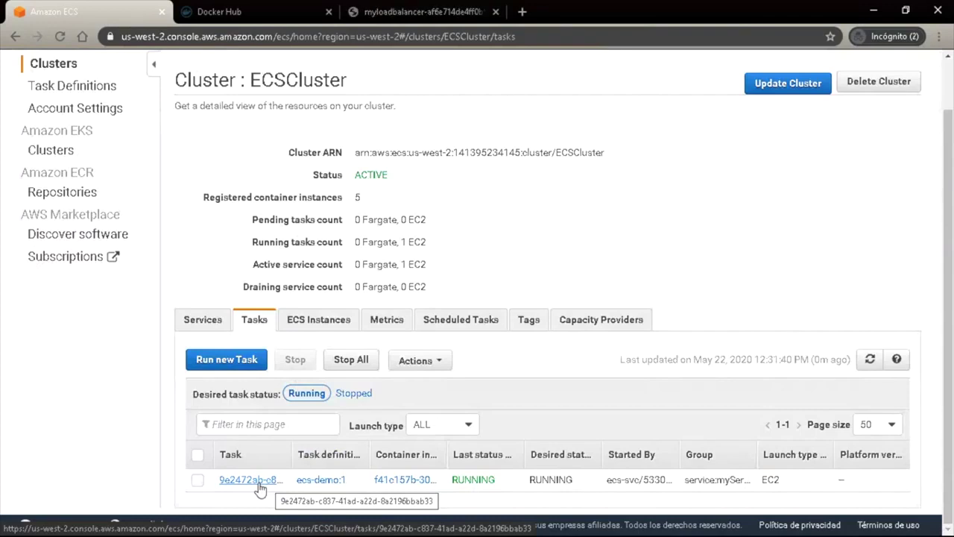
left_click(324, 328)
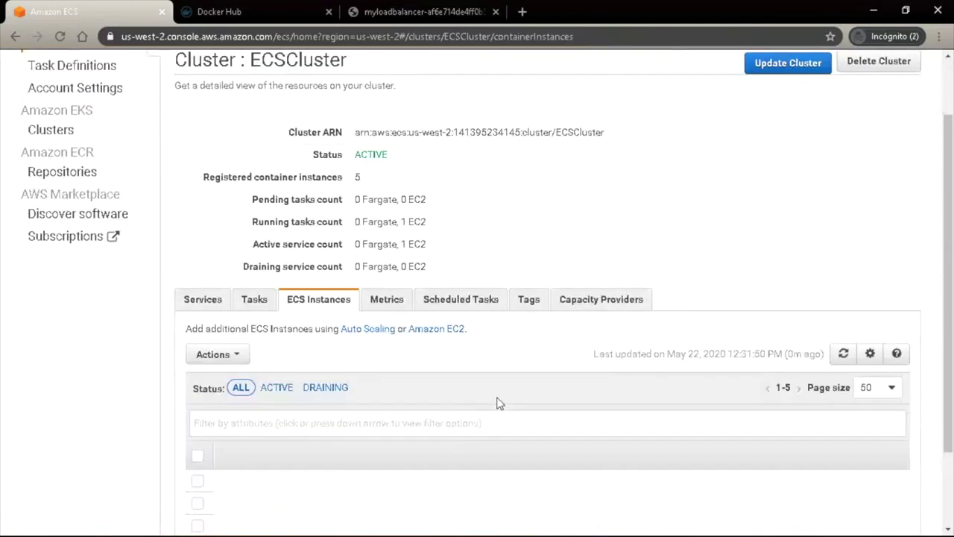
scroll(550, 445, "down", 2)
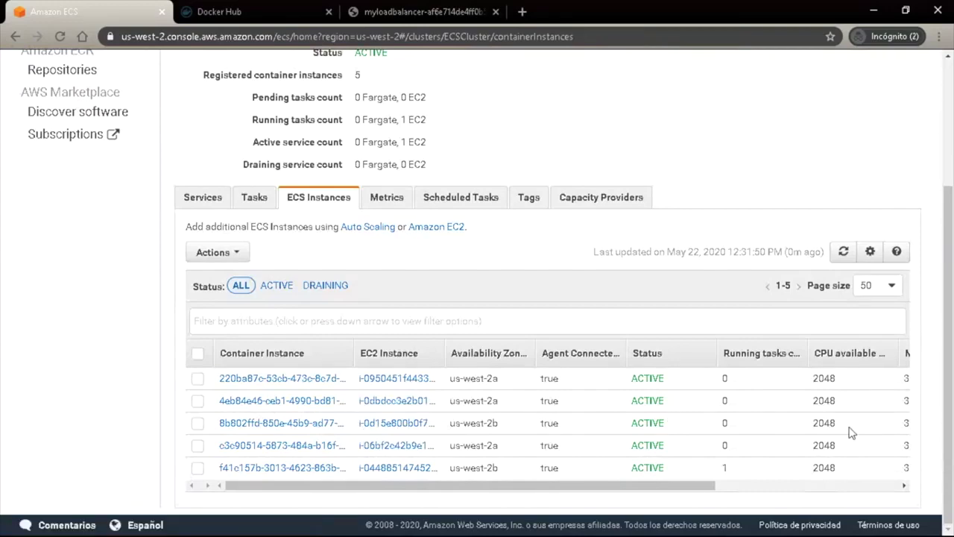
left_click_drag(667, 490, 566, 484)
Step: Open the myServiceNUMBER service and examine its load balancing and service discovery details and its event messages
left_click(196, 198)
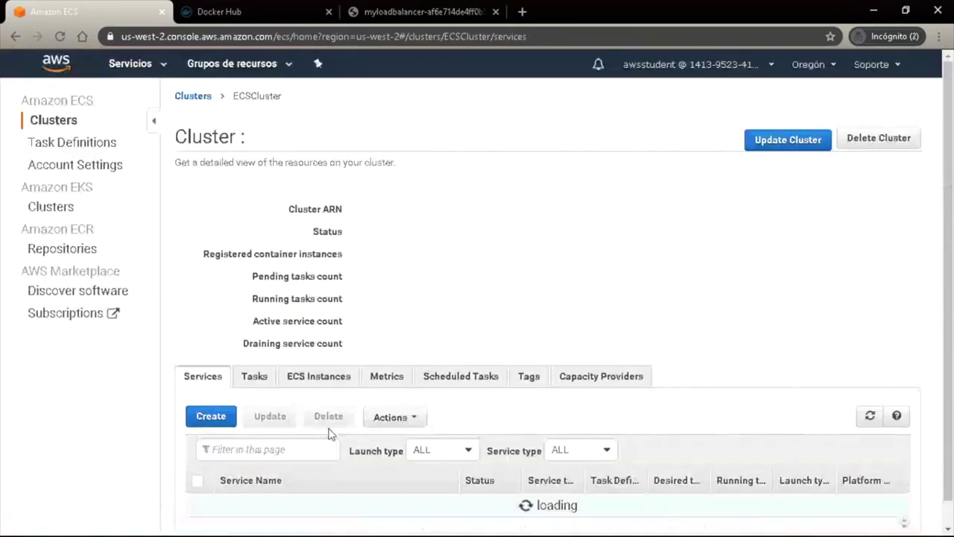
left_click(261, 506)
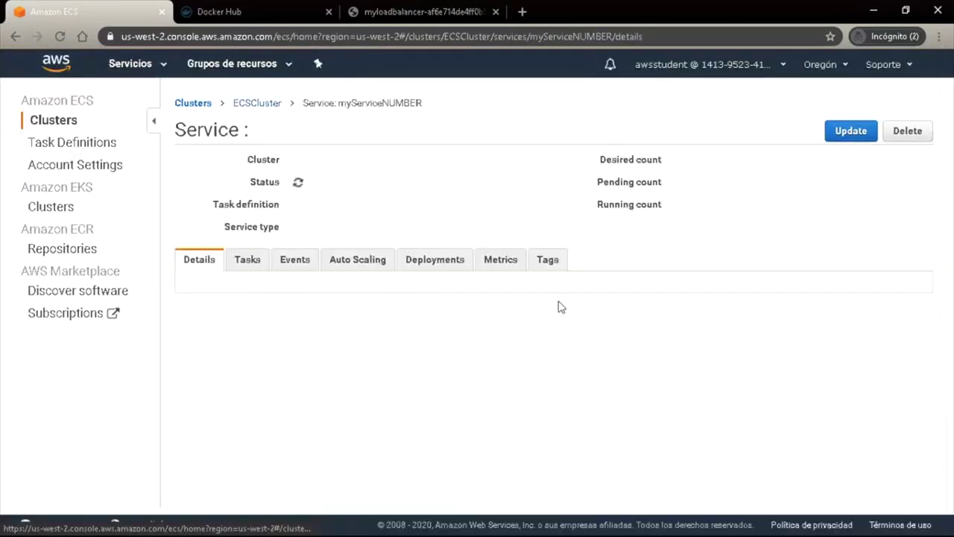
scroll(624, 325, "down", 2)
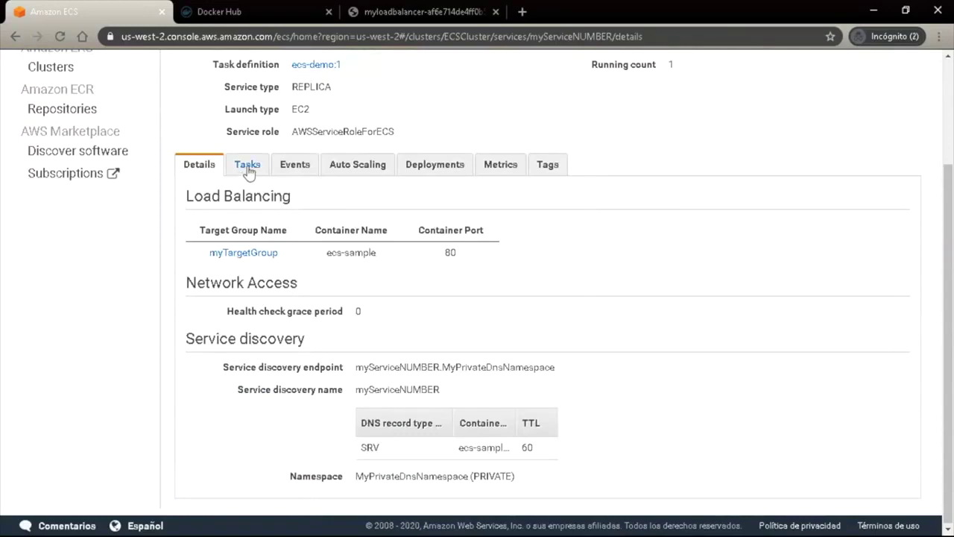
left_click(301, 167)
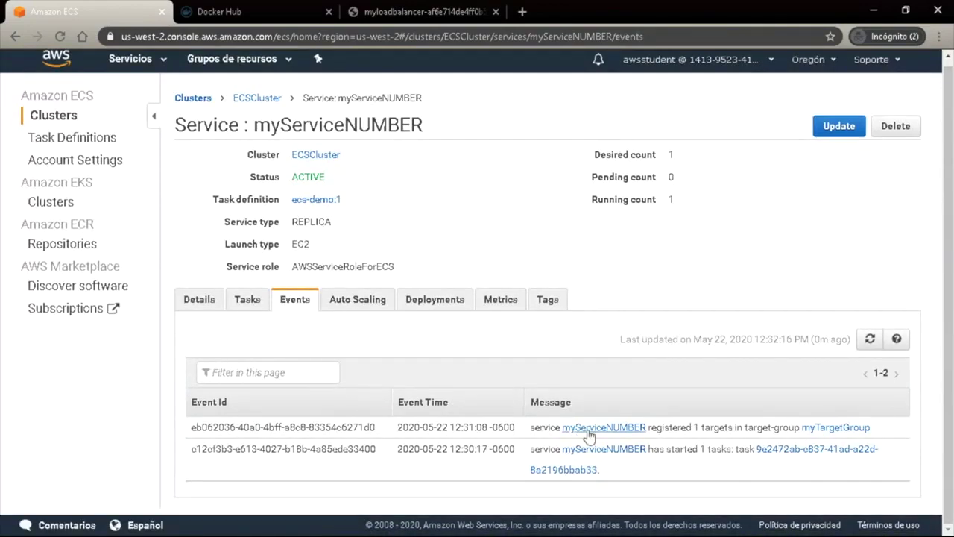
left_click_drag(673, 428, 789, 428)
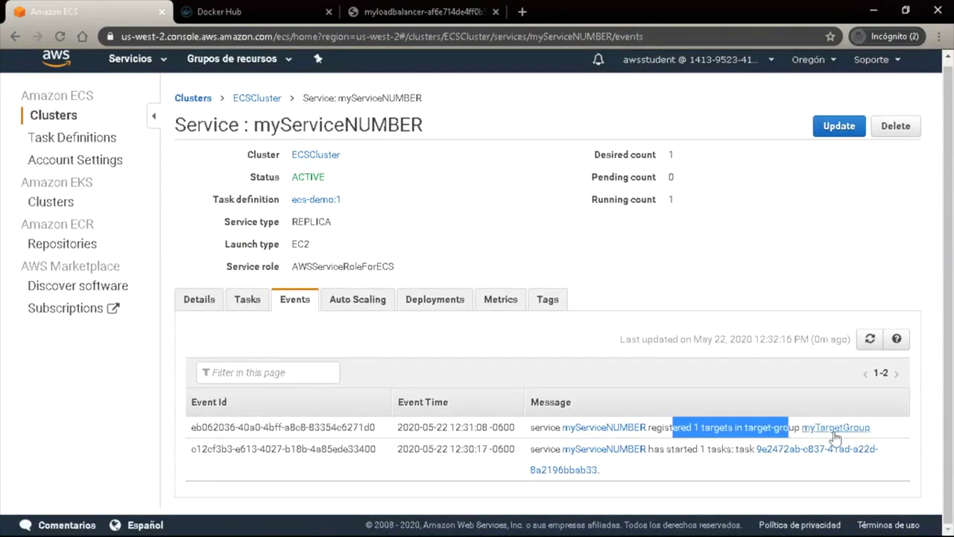
left_click_drag(665, 449, 756, 449)
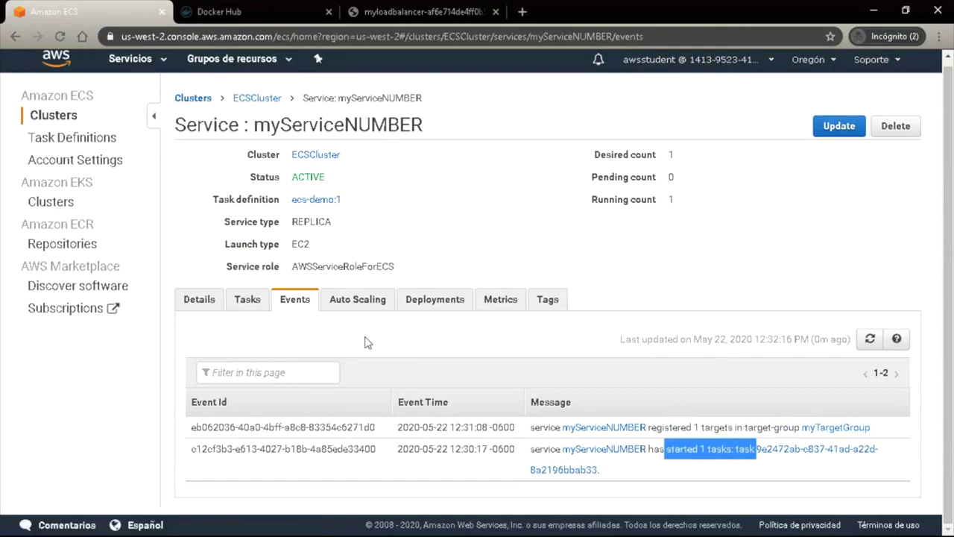
Step: Return to the load balancer's web page and reload it
left_click(367, 19)
left_click(63, 40)
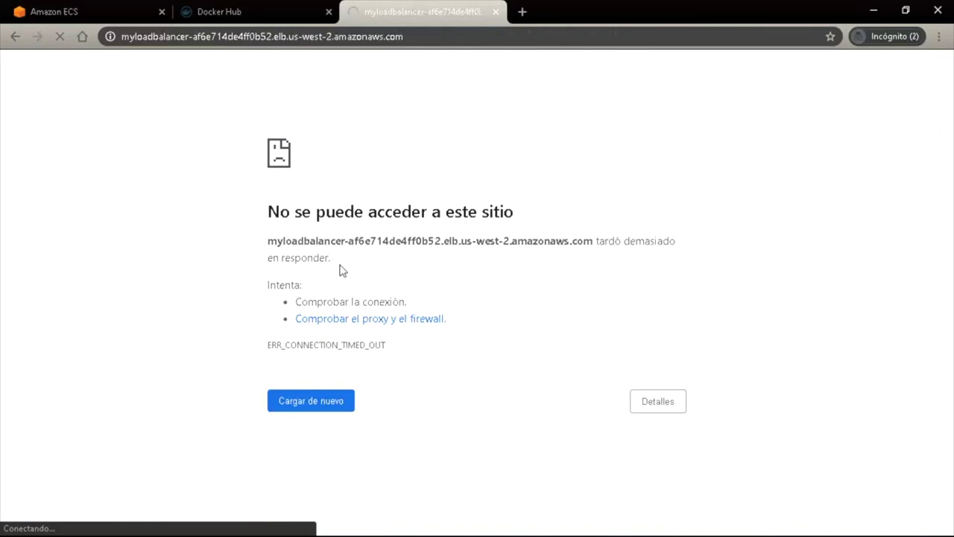
key("alt+Tab")
key("alt+Tab")
key("alt+Tab")
key("alt+Tab")
key("alt+Tab")
key("alt+Tab")
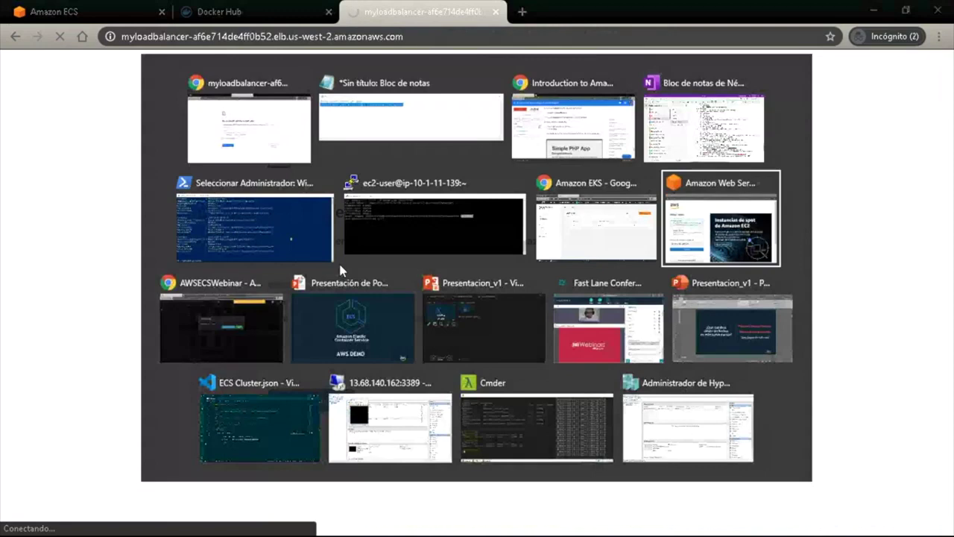
key("alt+Tab")
key("alt+Tab")
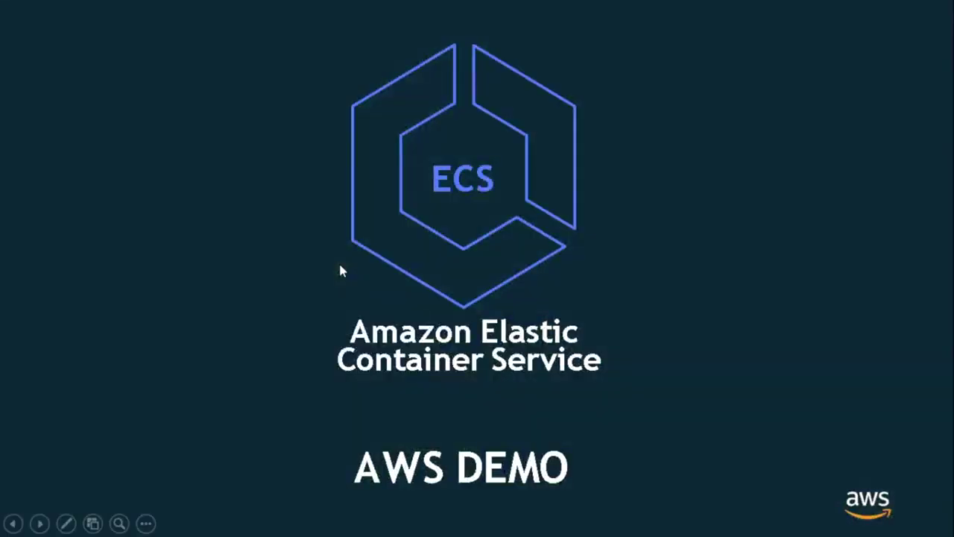
key("alt+Tab")
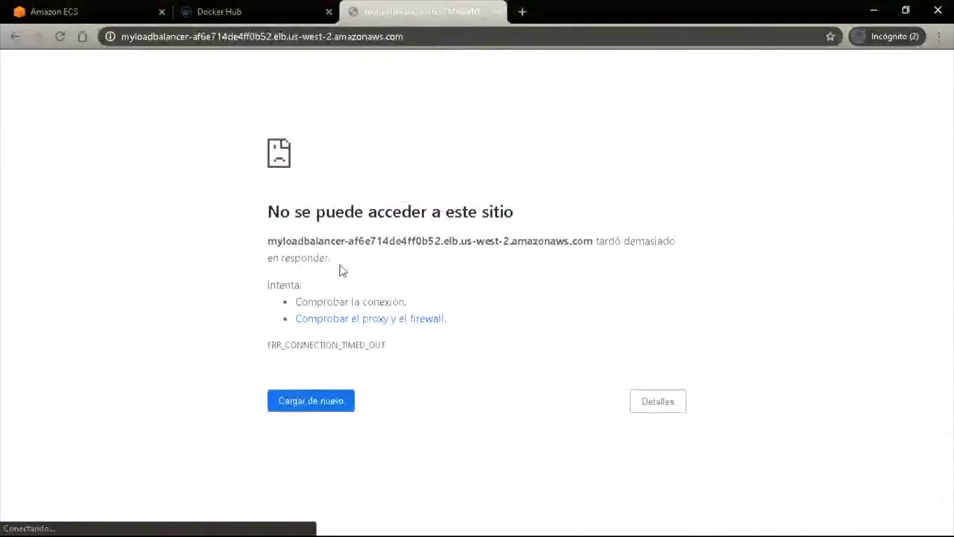
Step: Reload the load balancer's web page again and go back to the myServiceNUMBER events
key("F5")
left_click(107, 17)
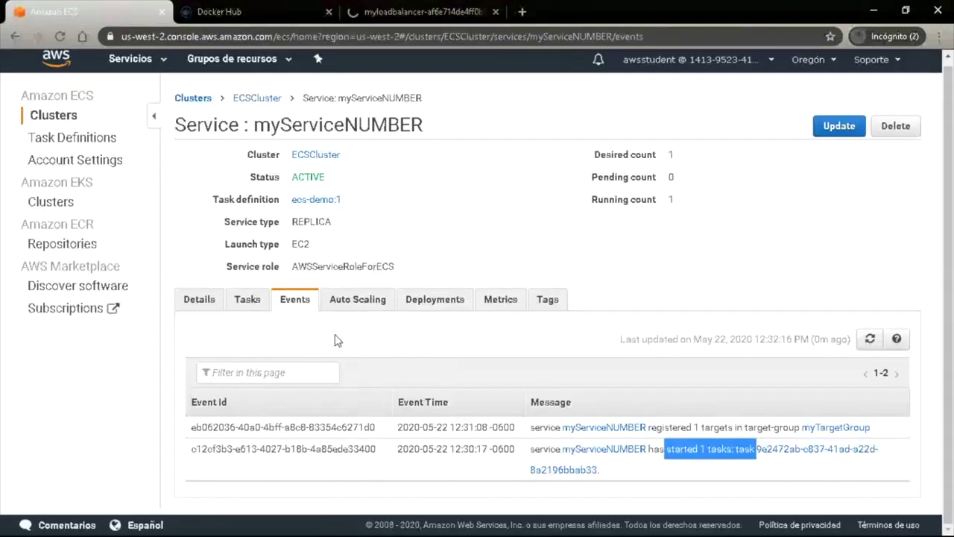
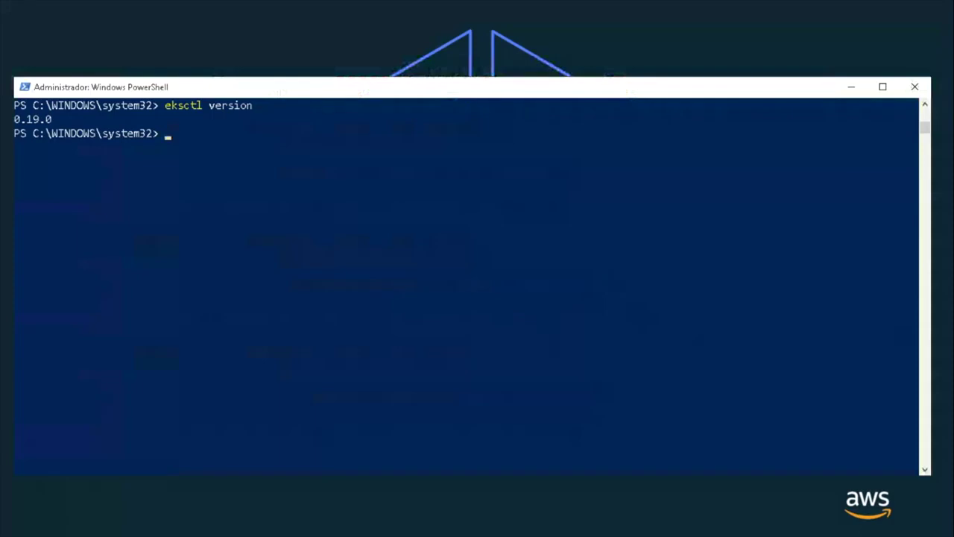
Step: Try to create an EKS cluster with eksctl named fastlanewebinar, version 1.6, without a node group
left_click(454, 238)
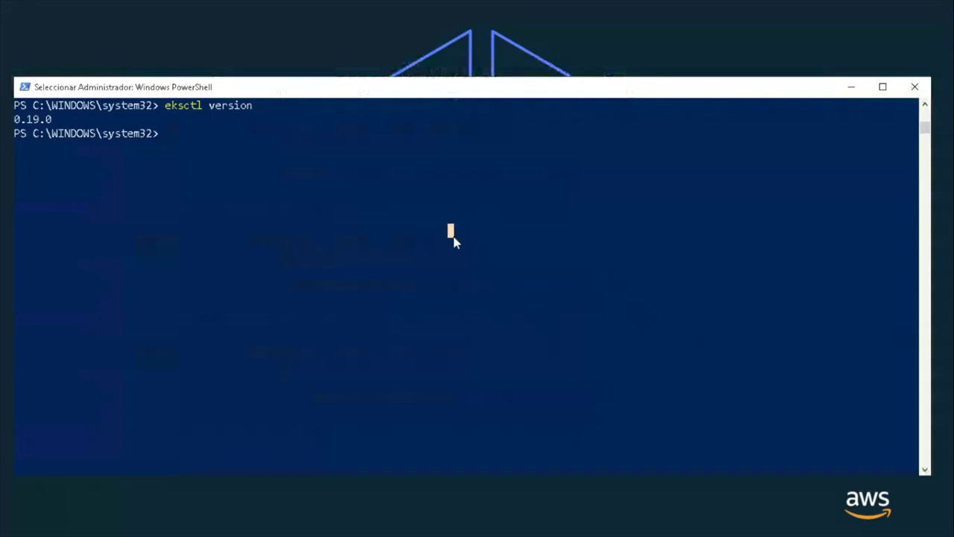
type("ek")
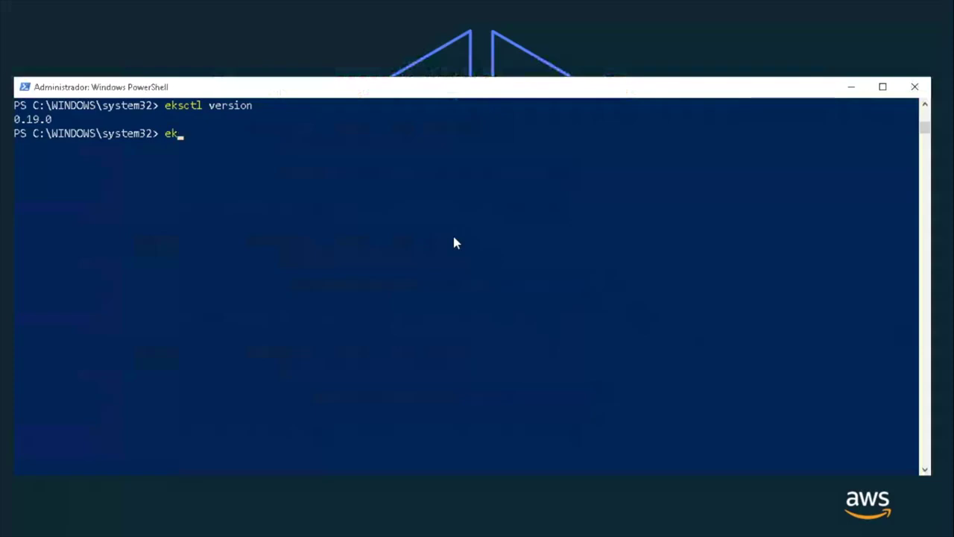
type("sctl create cl")
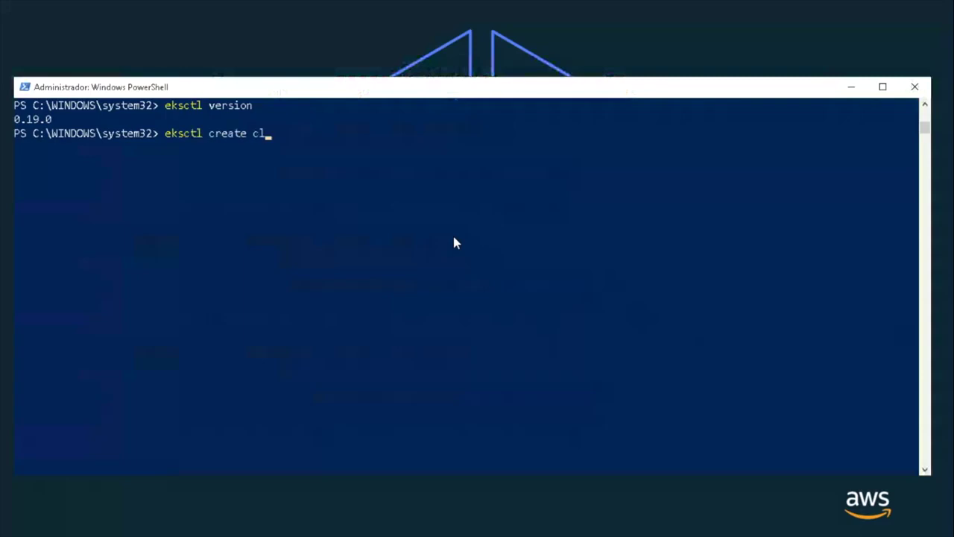
type("uster --name fast")
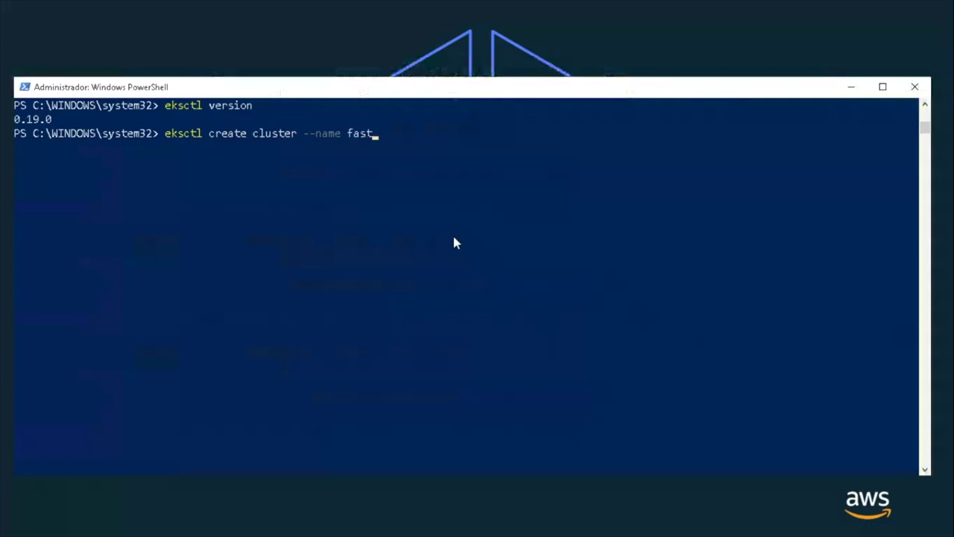
type("lanewebinar --version")
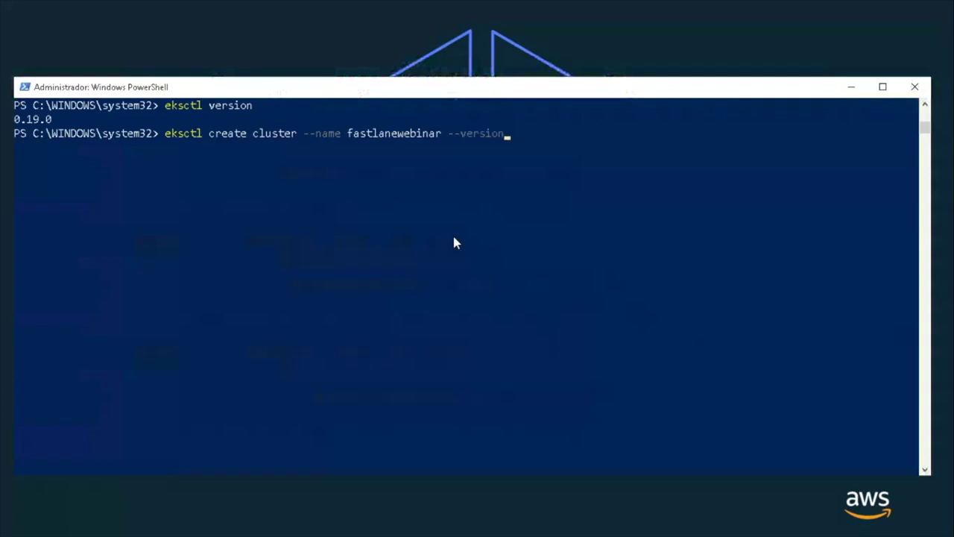
type(" 1.6 --without-")
type("nodegroup")
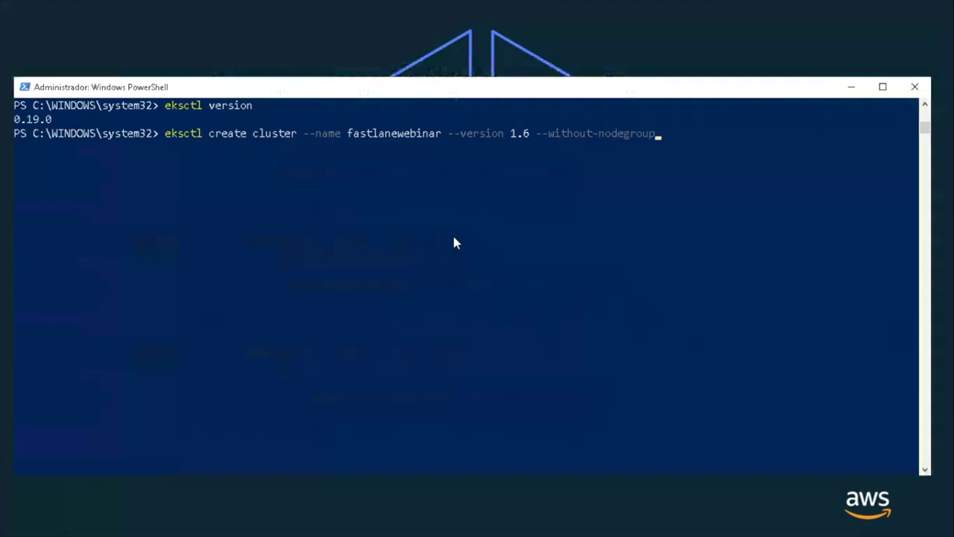
key("Return")
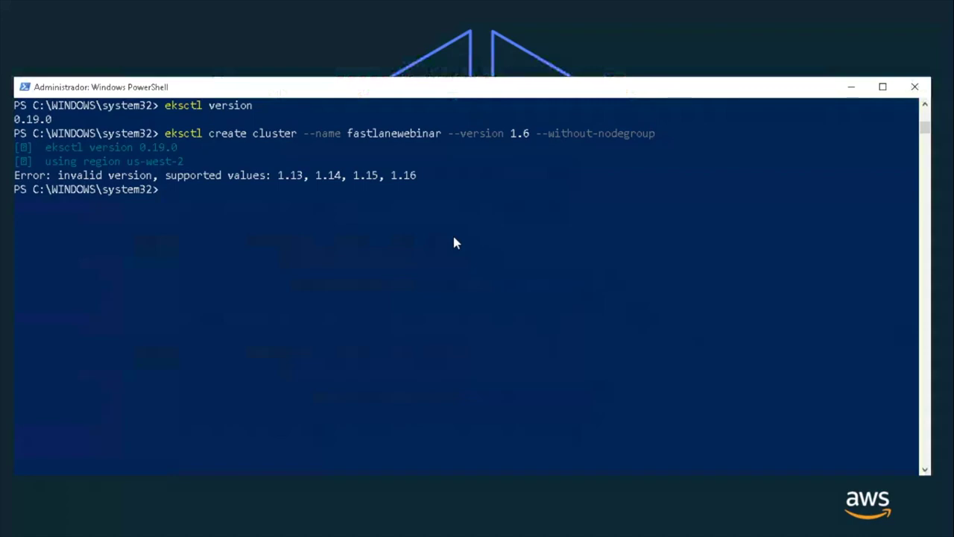
Step: Rerun the eksctl cluster creation command for fastlanewebinar with the version corrected to 1.16
key("Up")
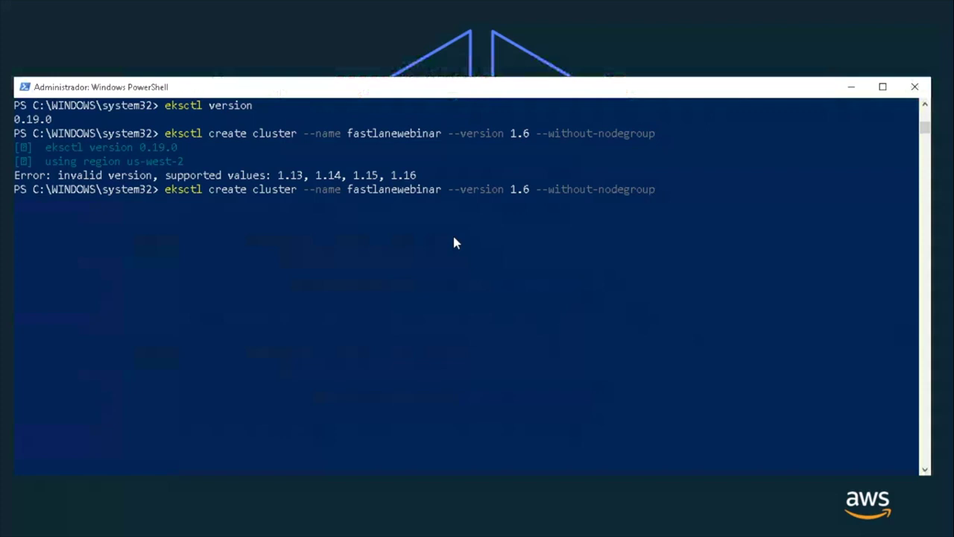
key("Left")
key("Left")
key("Left")
key("Left")
key("Left")
key("Left")
key("Left")
key("Left")
key("Left")
key("Left")
key("Left")
key("Left")
key("Left")
key("Left")
key("Left")
key("Left")
key("Left")
key("Left")
key("Left")
key("Left")
key("Left")
key("Left")
key("Left")
key("Right")
key("Right")
type("1")
key("Return")
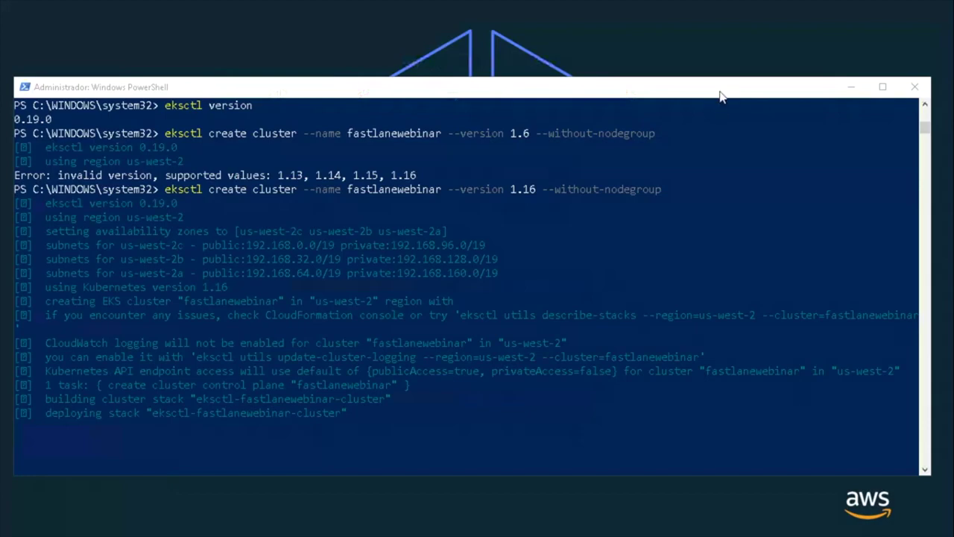
Step: Switch to the AWS console in the browser and check the fastlanewebinar cluster's status in the EKS cluster list
left_click_drag(720, 96, 727, 68)
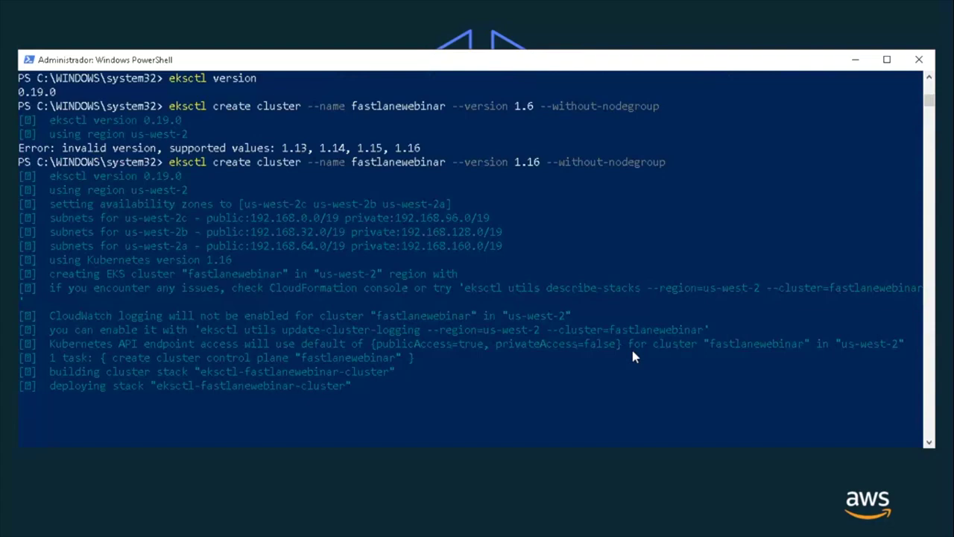
key("alt+Tab")
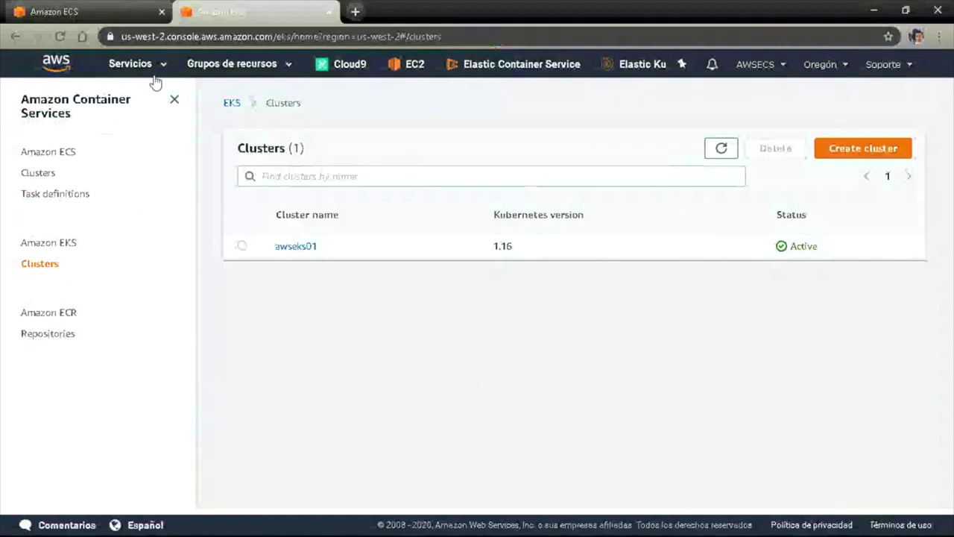
left_click(123, 21)
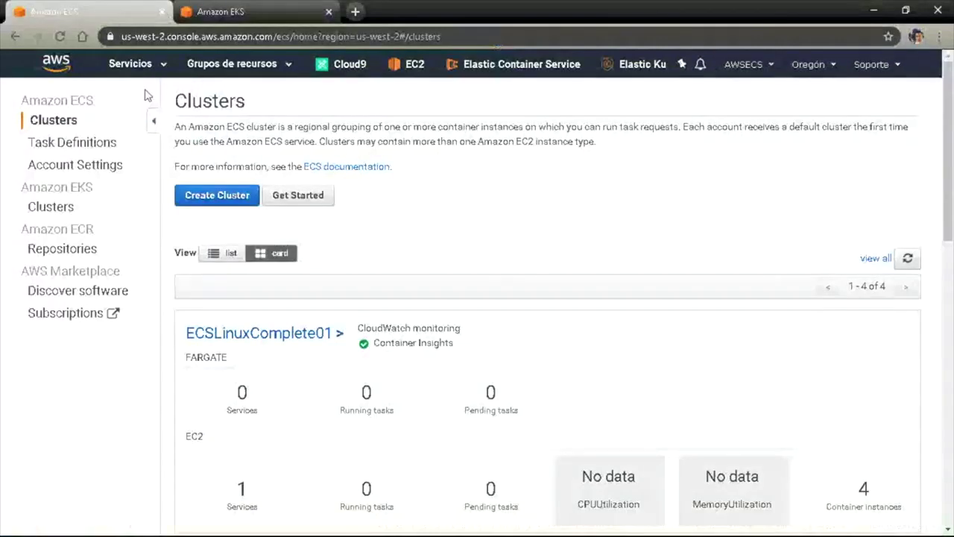
left_click(67, 213)
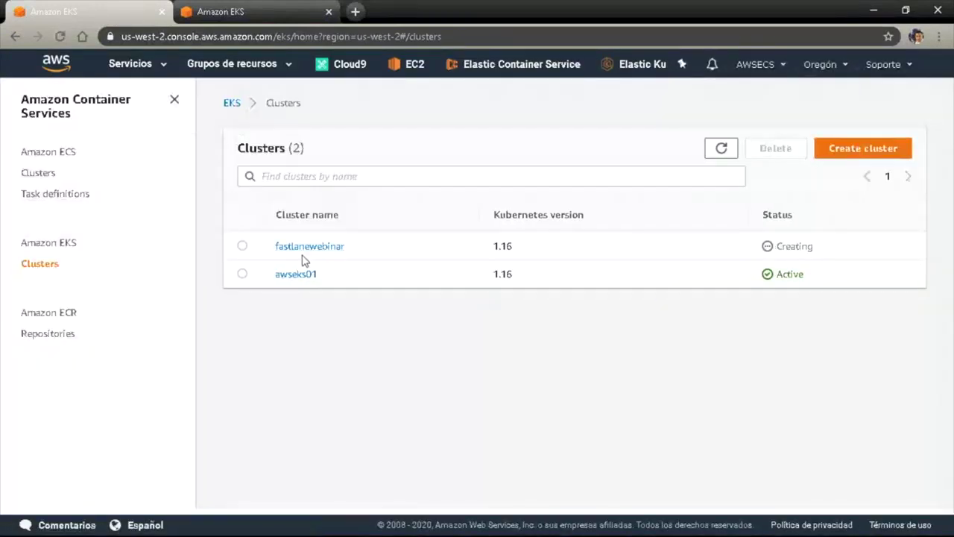
left_click_drag(826, 254, 775, 249)
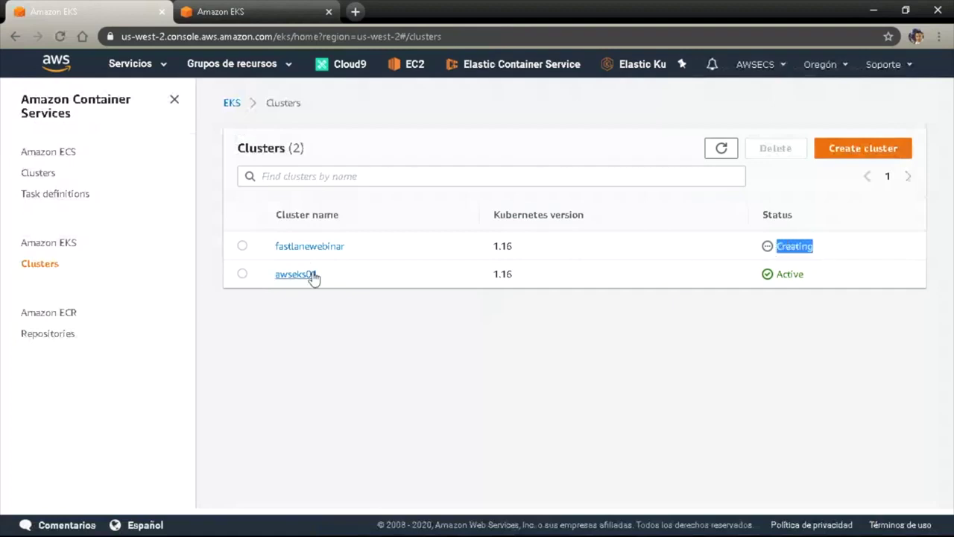
Step: Open the awseks01 cluster's configuration and compare its Kubernetes version with the releases listed on kubernetes.io
left_click(297, 279)
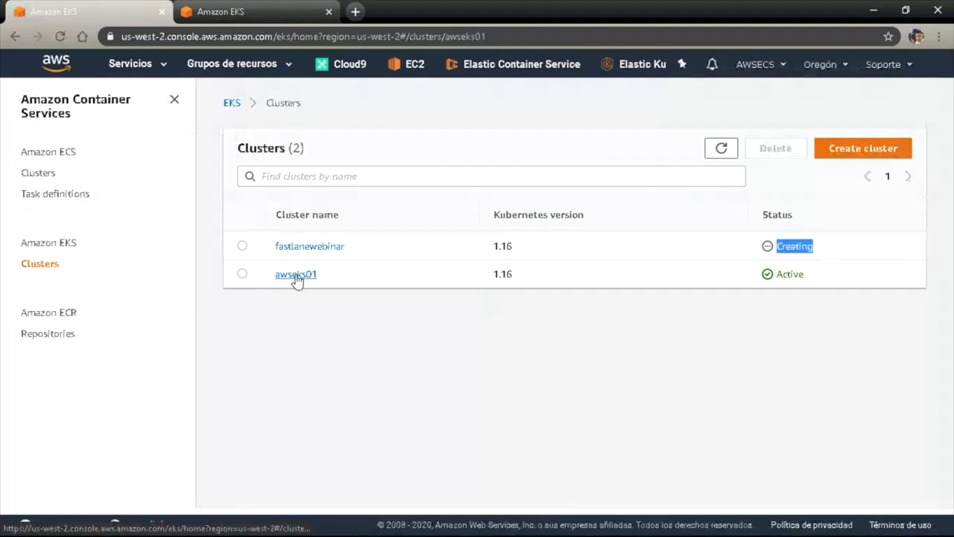
scroll(669, 291, "down", 1)
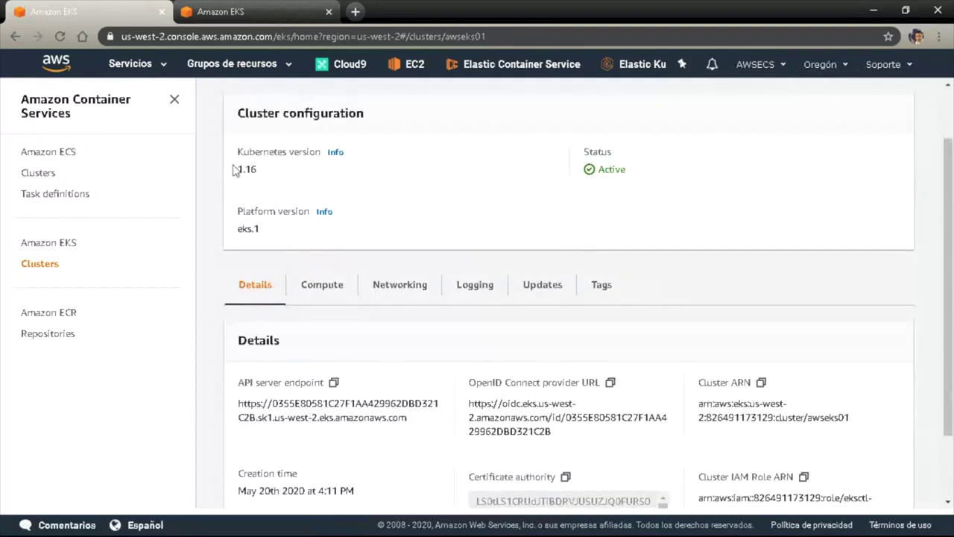
left_click(356, 11)
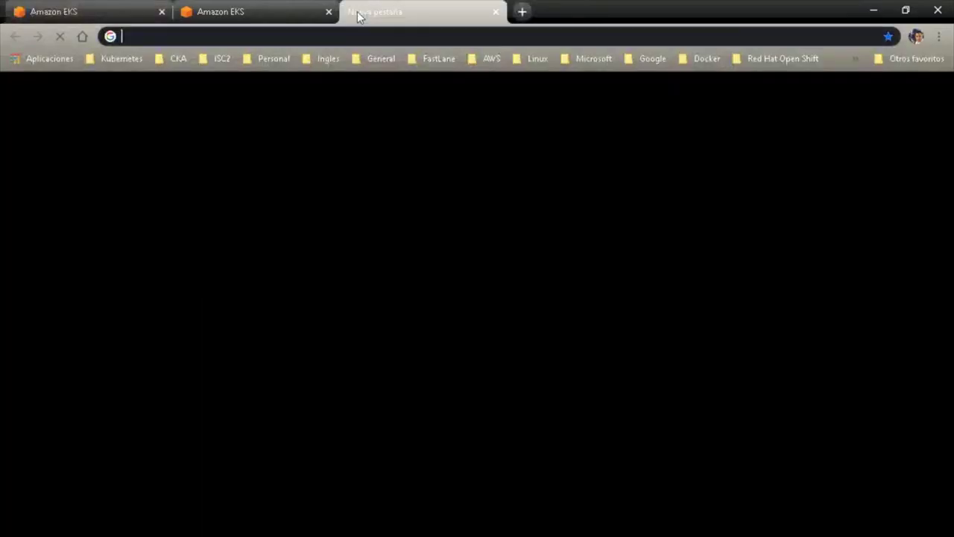
type("kuber")
key("Return")
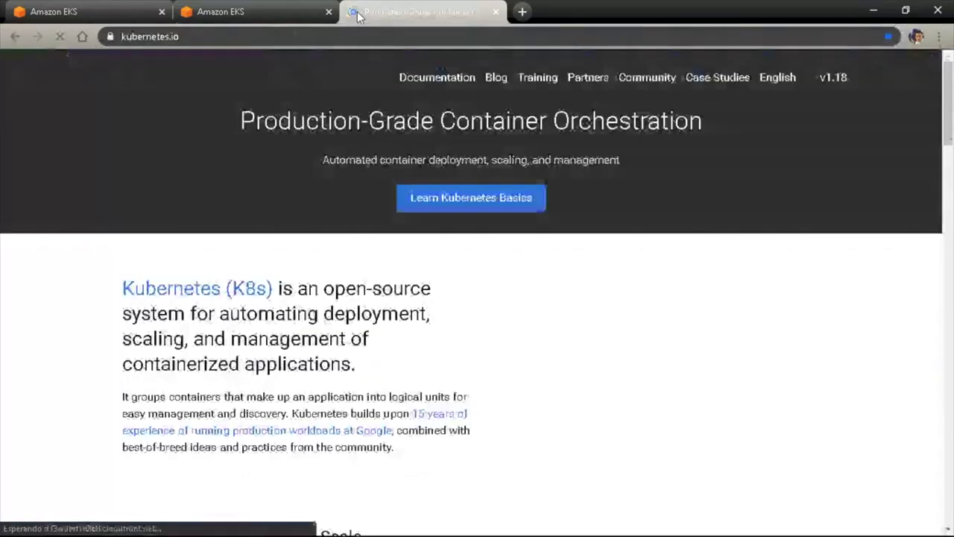
mouse_move(853, 77)
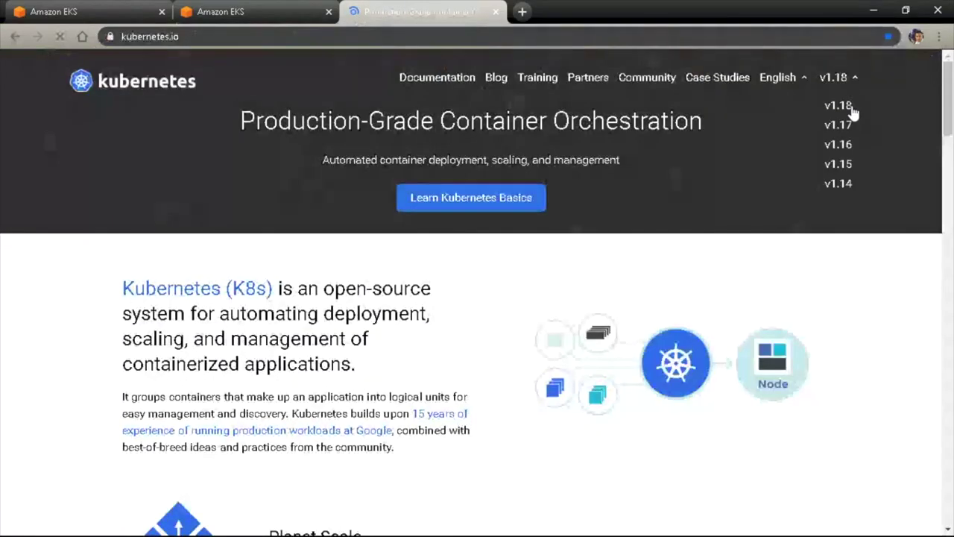
Step: Return to the awseks01 cluster and examine its details, managed node groups and Fargate profiles
left_click(117, 16)
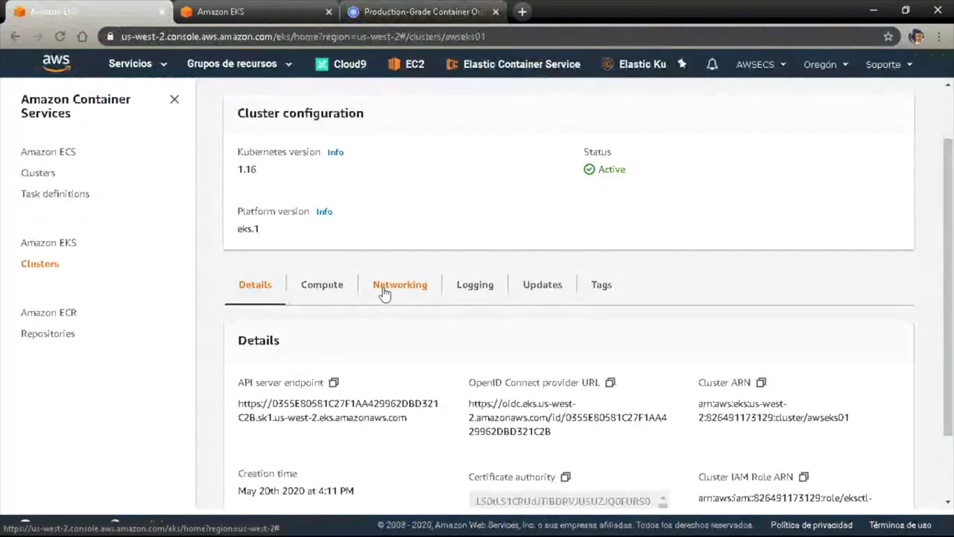
scroll(383, 291, "down", 2)
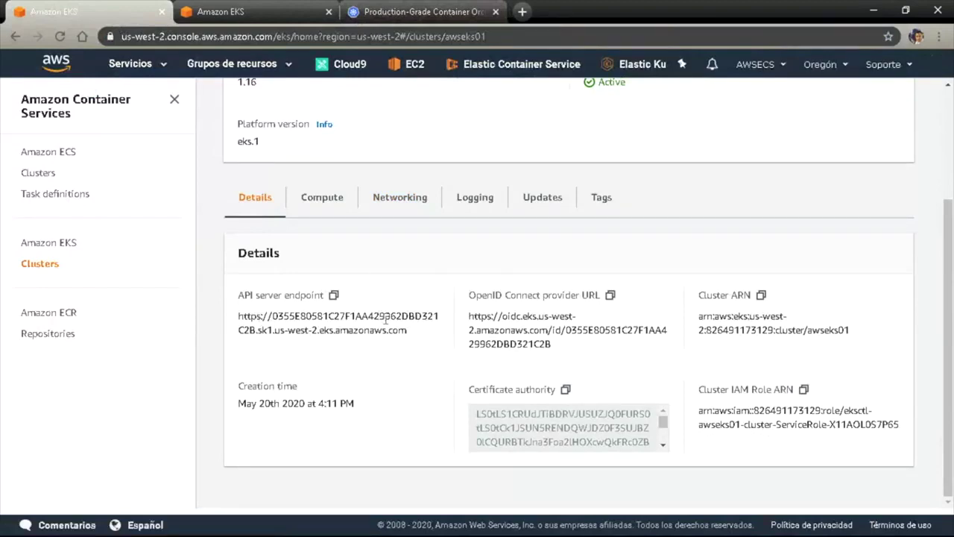
scroll(384, 319, "up", 1)
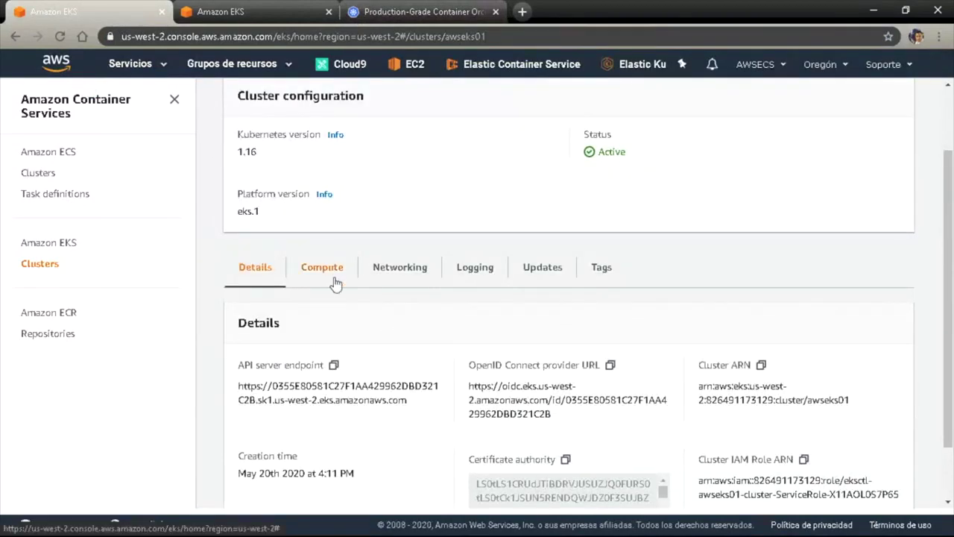
scroll(595, 385, "down", 1)
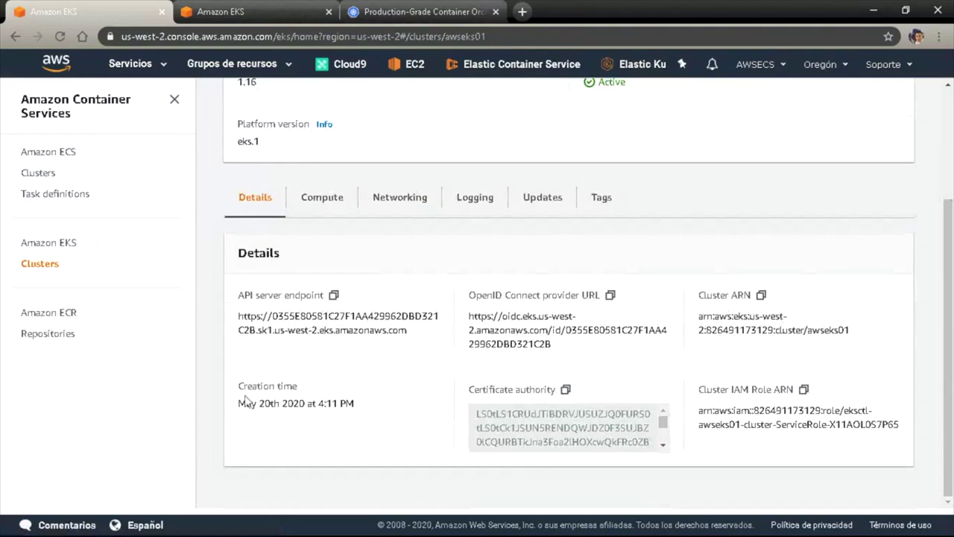
left_click(324, 199)
scroll(586, 270, "down", 1)
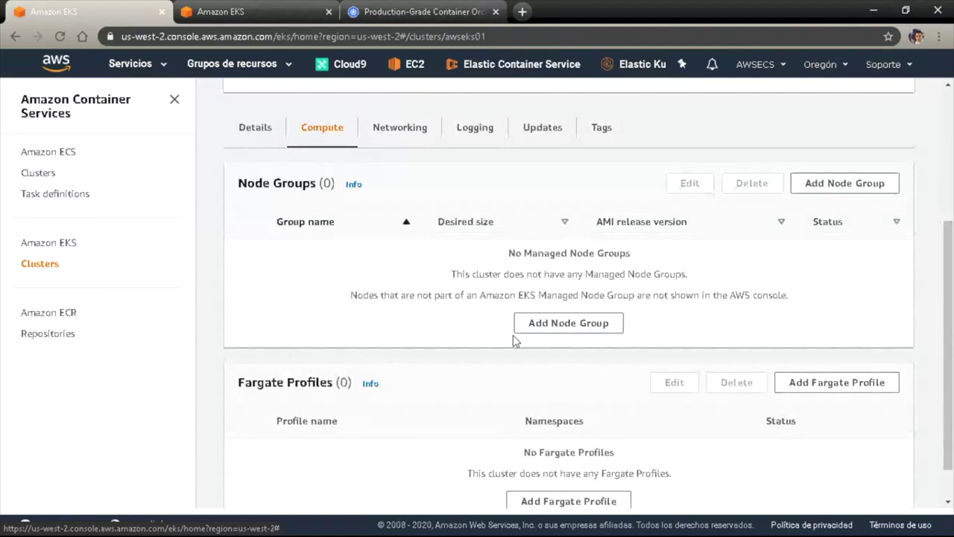
key("alt+Tab")
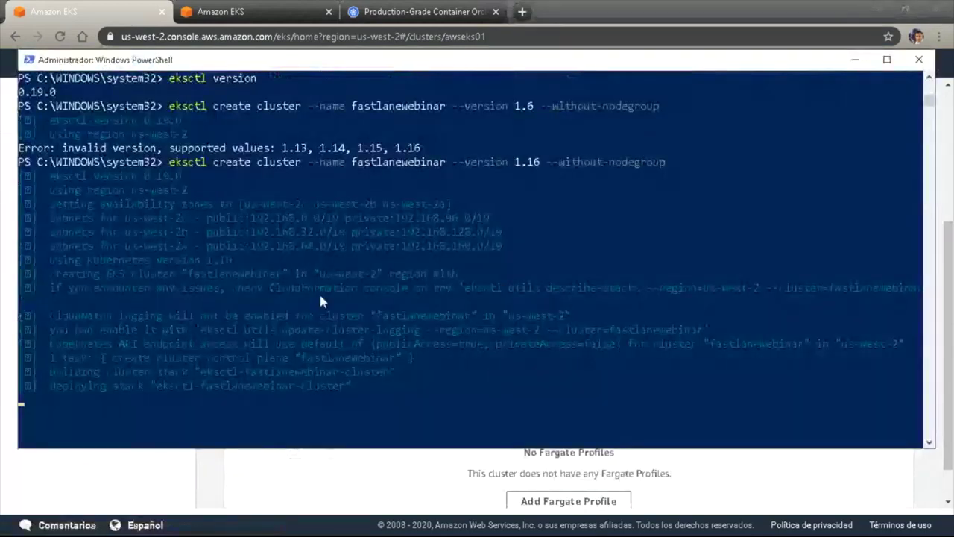
key("alt+Tab")
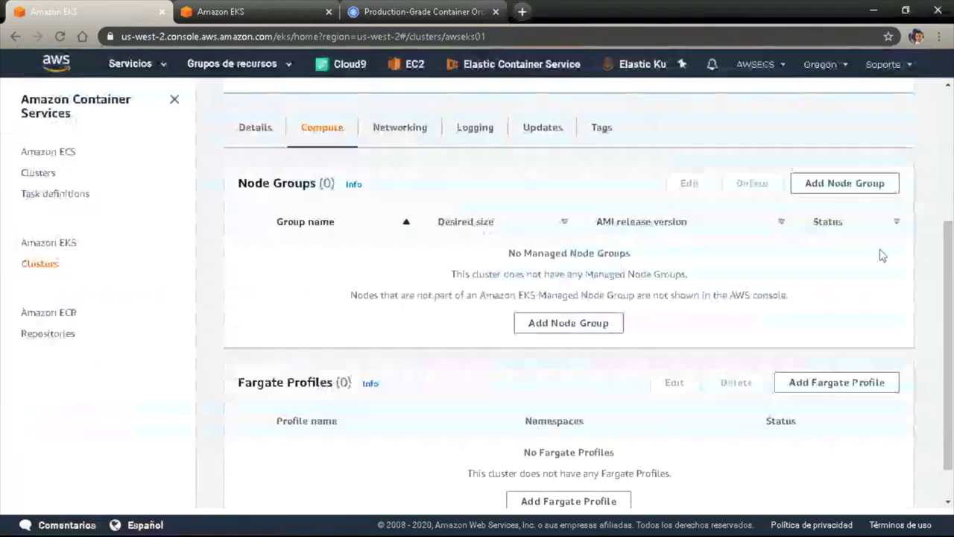
Step: Start adding a node group to awseks01 and look at its name and node IAM role settings
left_click(847, 193)
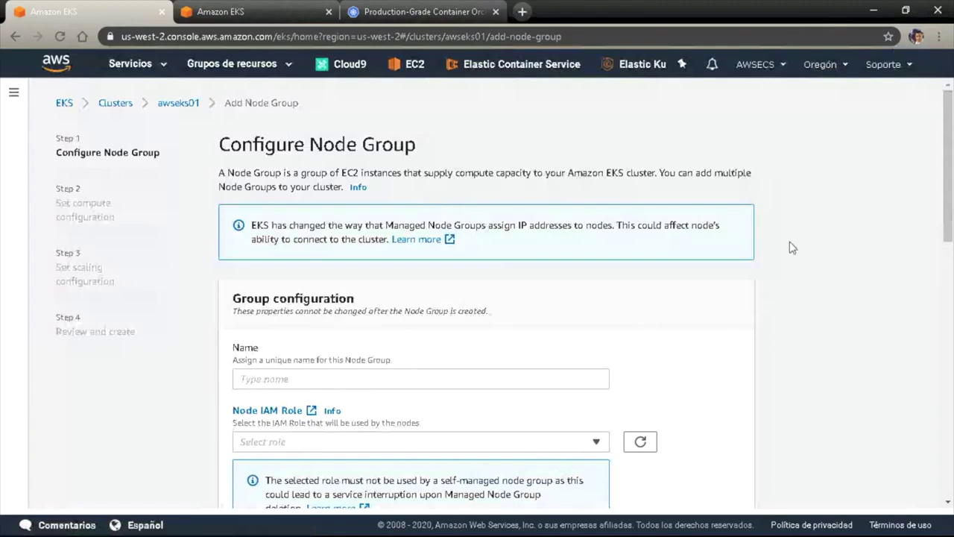
scroll(800, 248, "down", 3)
left_click(292, 170)
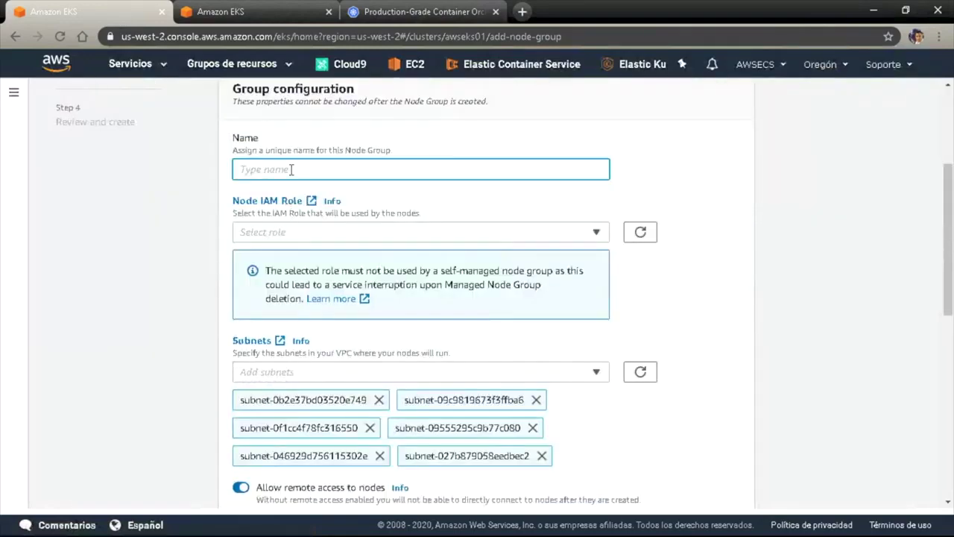
left_click(484, 237)
left_click(410, 130)
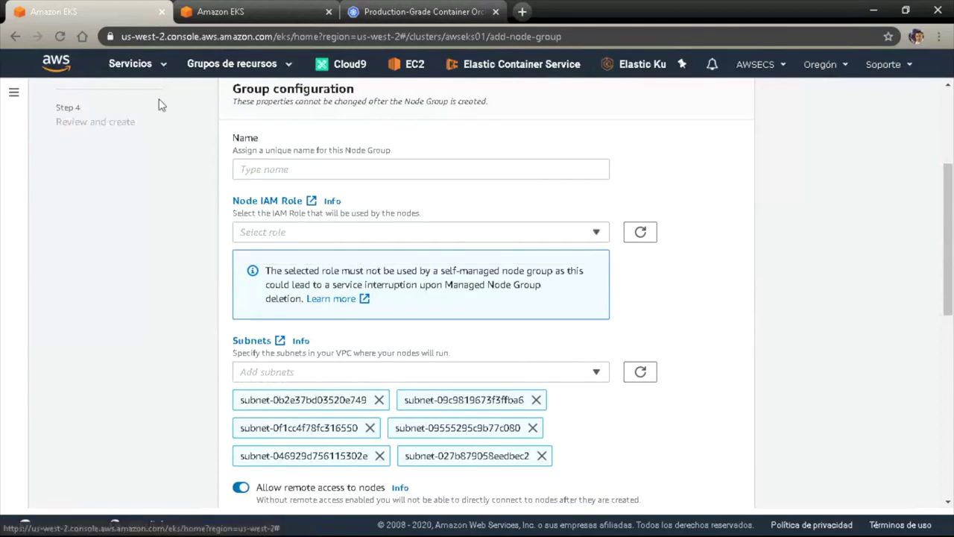
Step: Examine the node group's subnets, remote access, available SSH key pairs, Kubernetes labels and tags settings
scroll(481, 265, "down", 1)
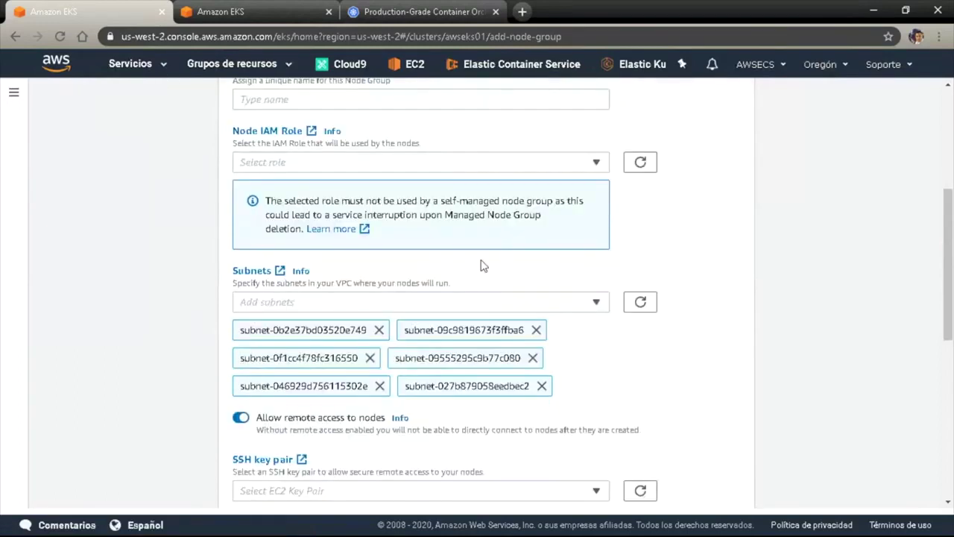
scroll(482, 265, "down", 1)
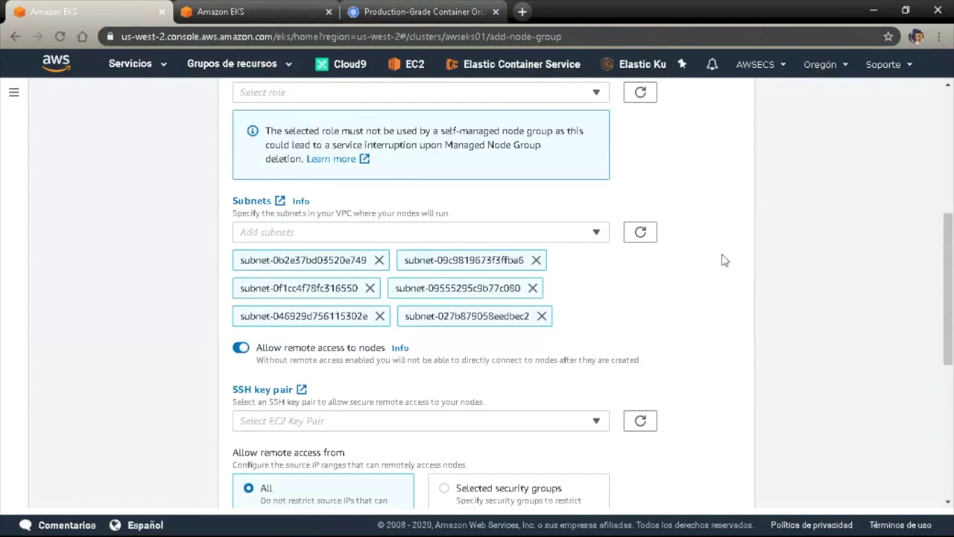
scroll(724, 260, "down", 2)
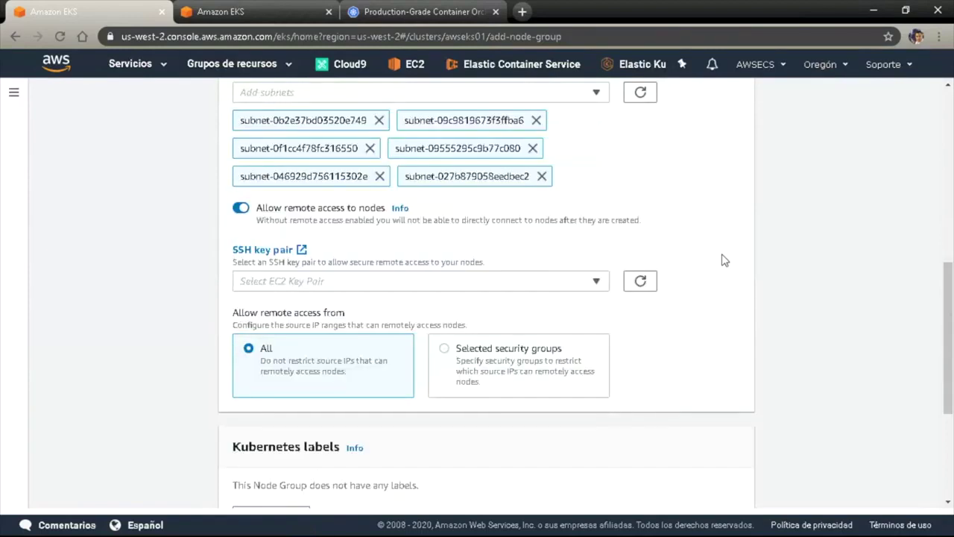
left_click(479, 287)
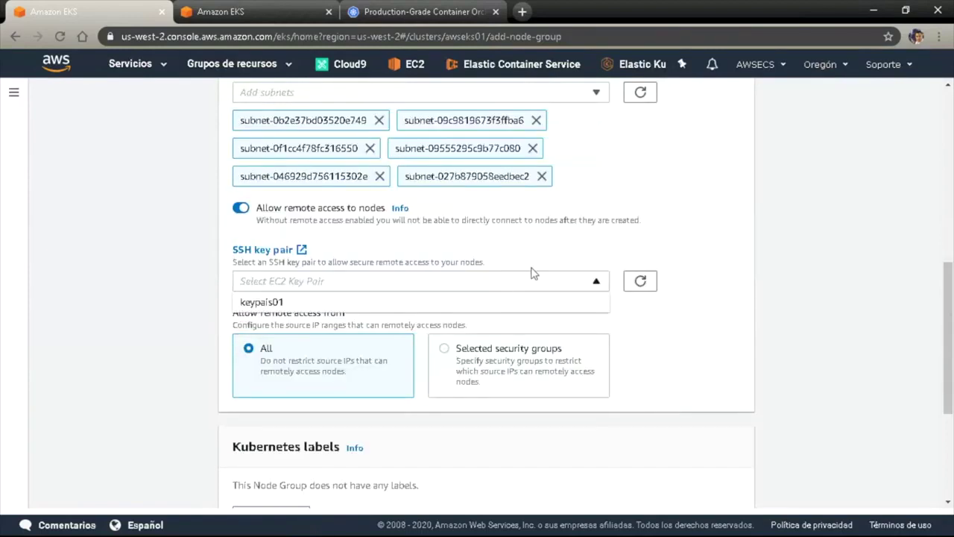
left_click(635, 267)
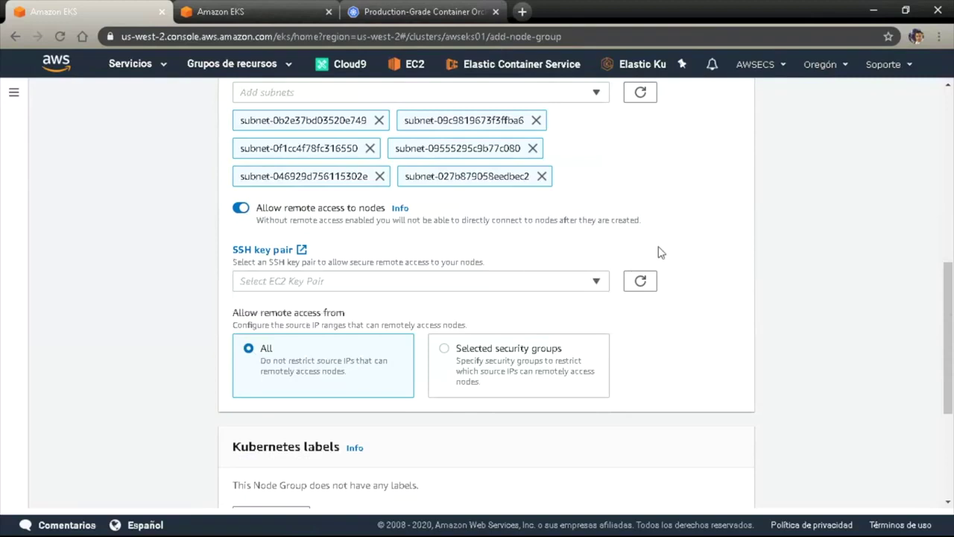
scroll(579, 269, "down", 3)
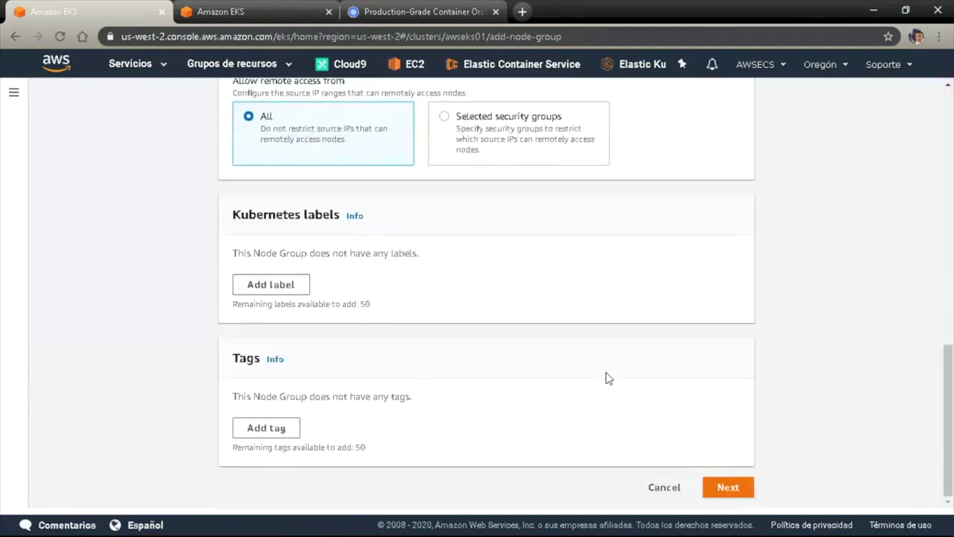
Step: Look over the node group configuration form again and leave it for the awseks01 cluster page without adding a node group
scroll(550, 324, "up", 10)
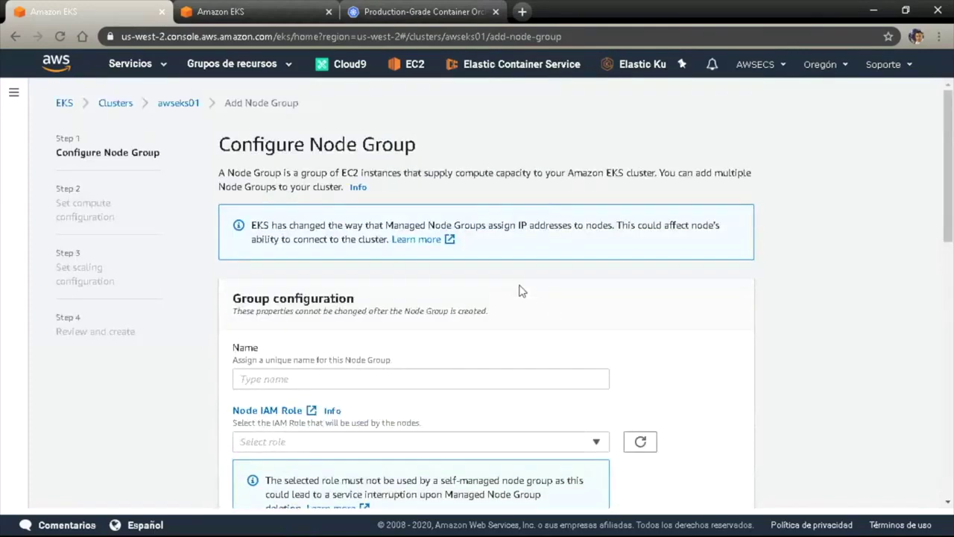
scroll(522, 292, "down", 4)
left_click(12, 42)
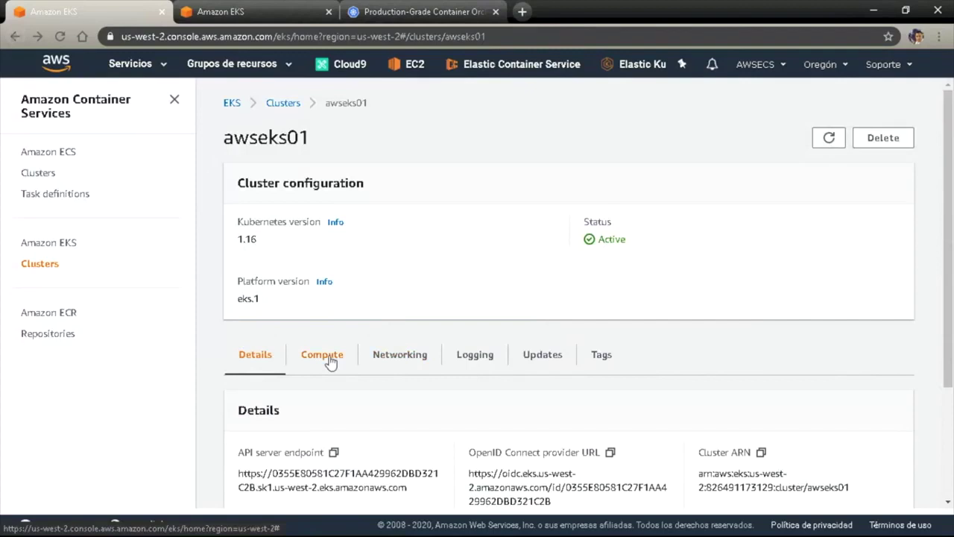
Step: Examine the awseks01 cluster's networking, updates and tags, and switch to Windows PowerShell to check the fastlanewebinar cluster creation
left_click(396, 357)
scroll(448, 351, "down", 2)
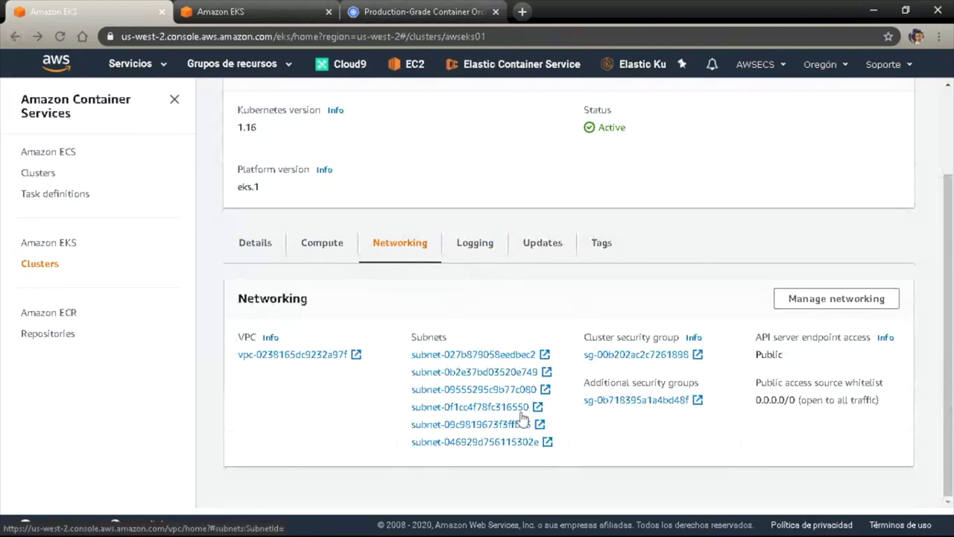
left_click(544, 252)
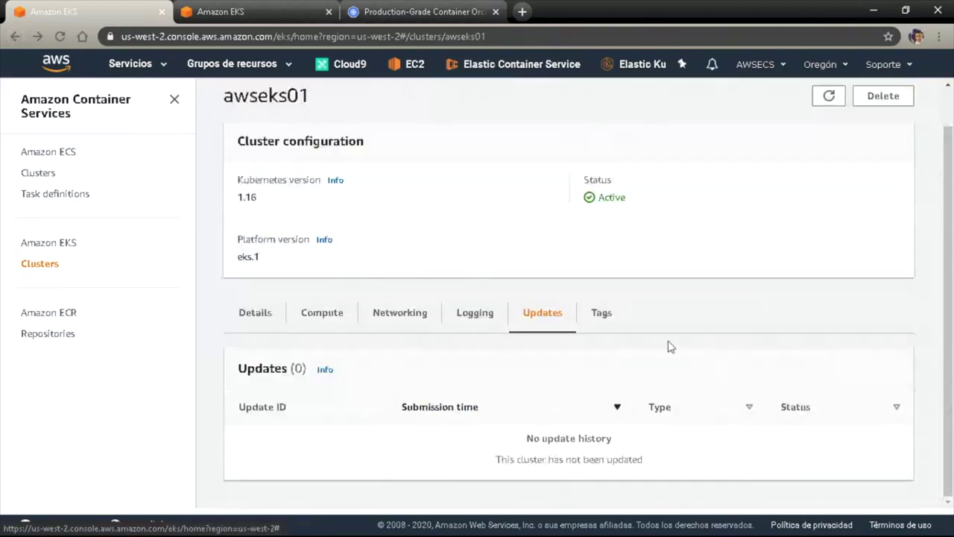
left_click(604, 321)
scroll(630, 334, "up", 1)
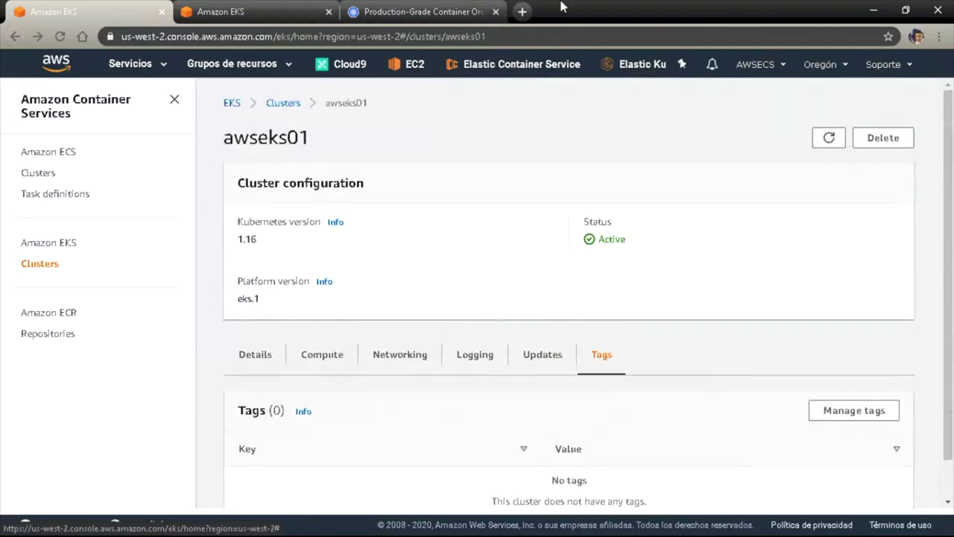
key("alt+Tab")
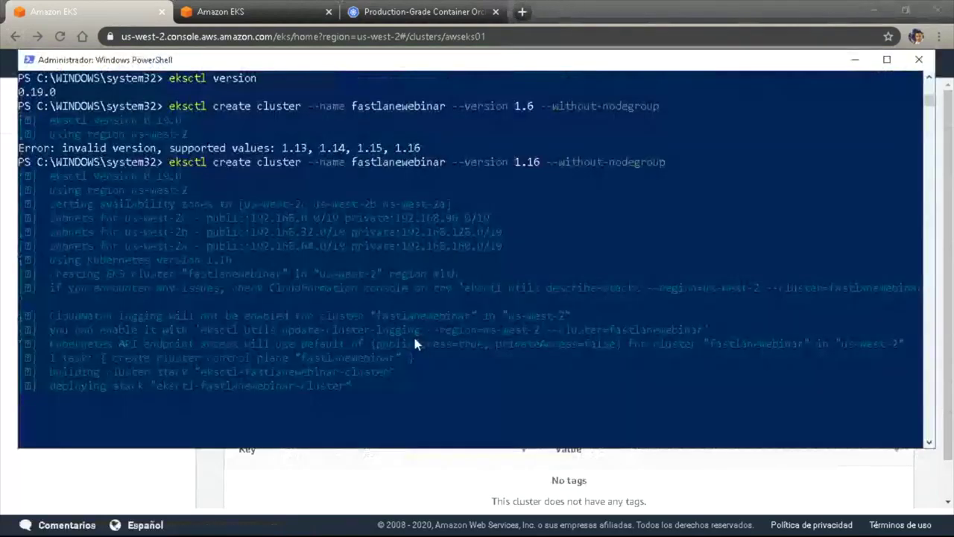